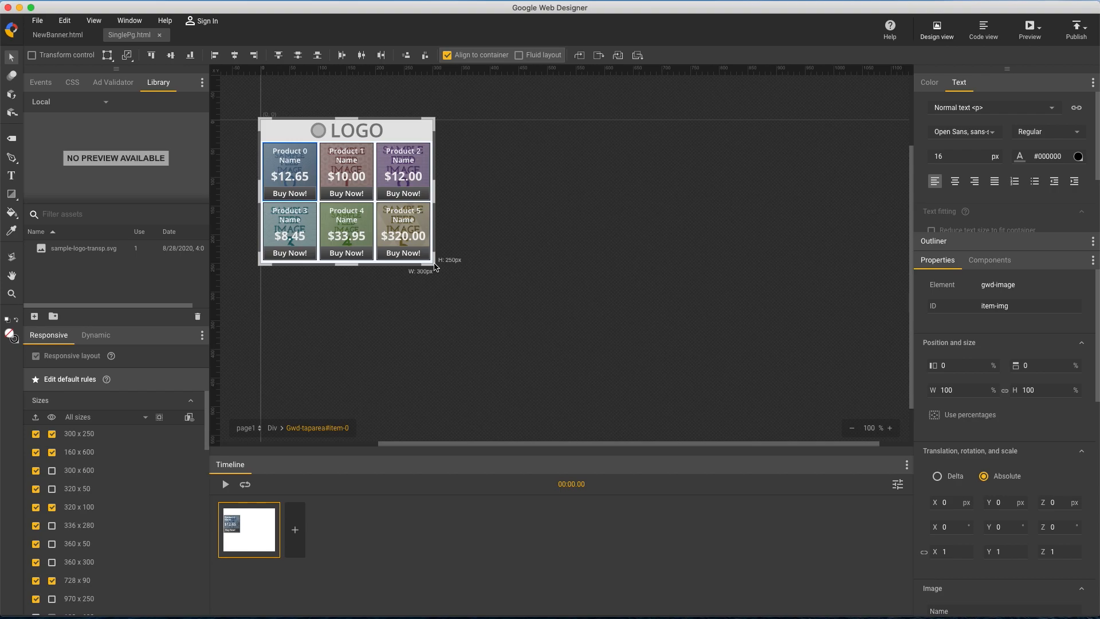
Stretch the product grid ad's stage to about 318 by 255 px to examine how the layout responds, and turn off alignment to the container
drag(434, 265, 453, 281)
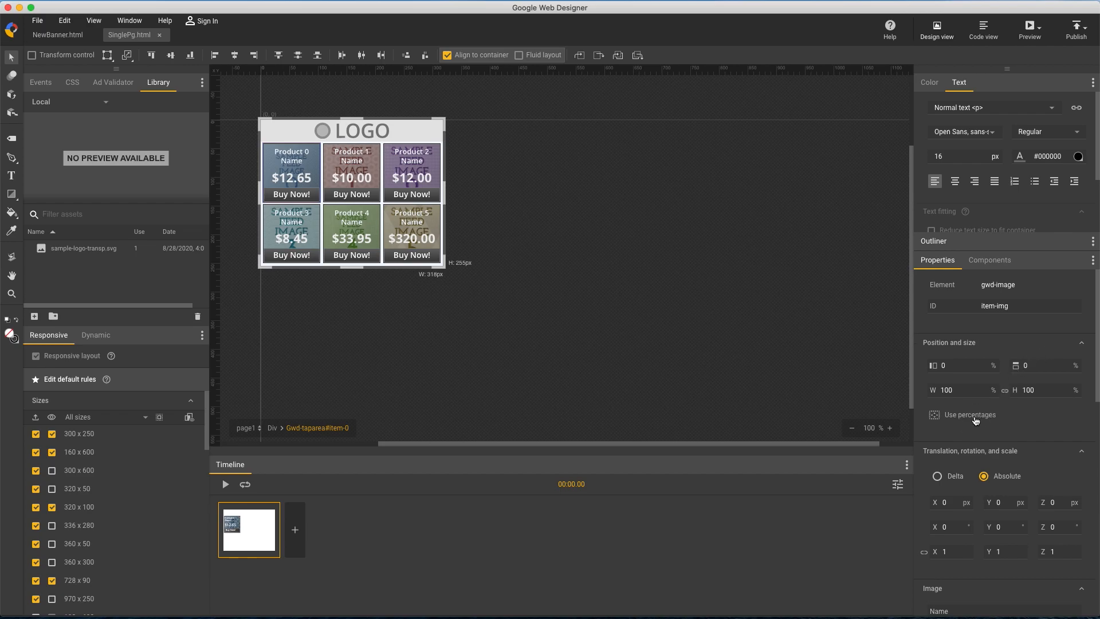
scroll(977, 420, down, 5)
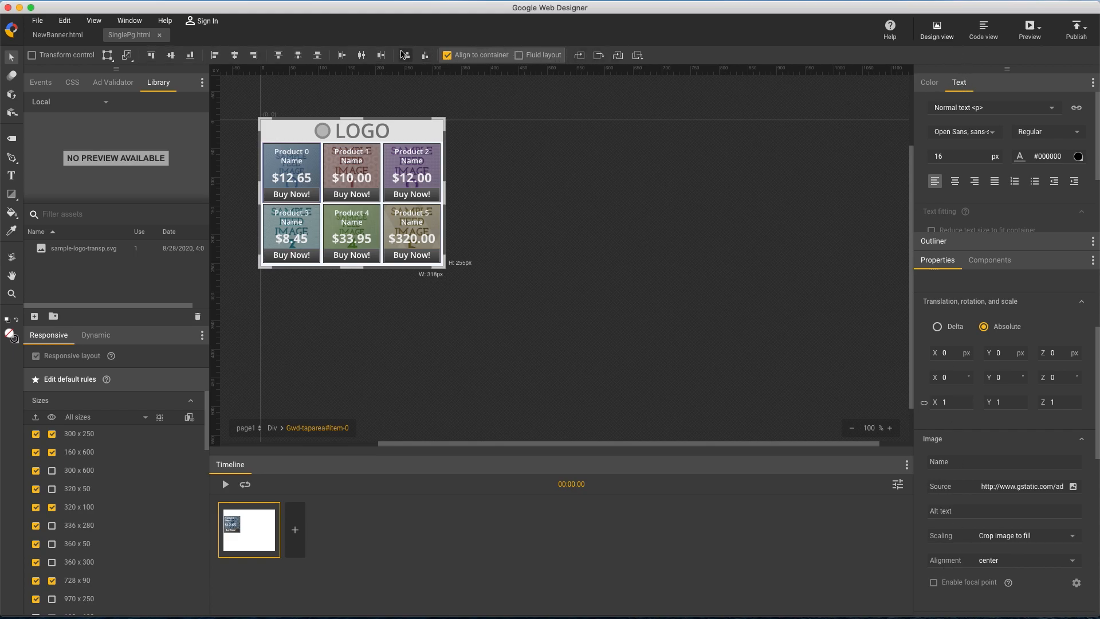
click(78, 83)
click(79, 83)
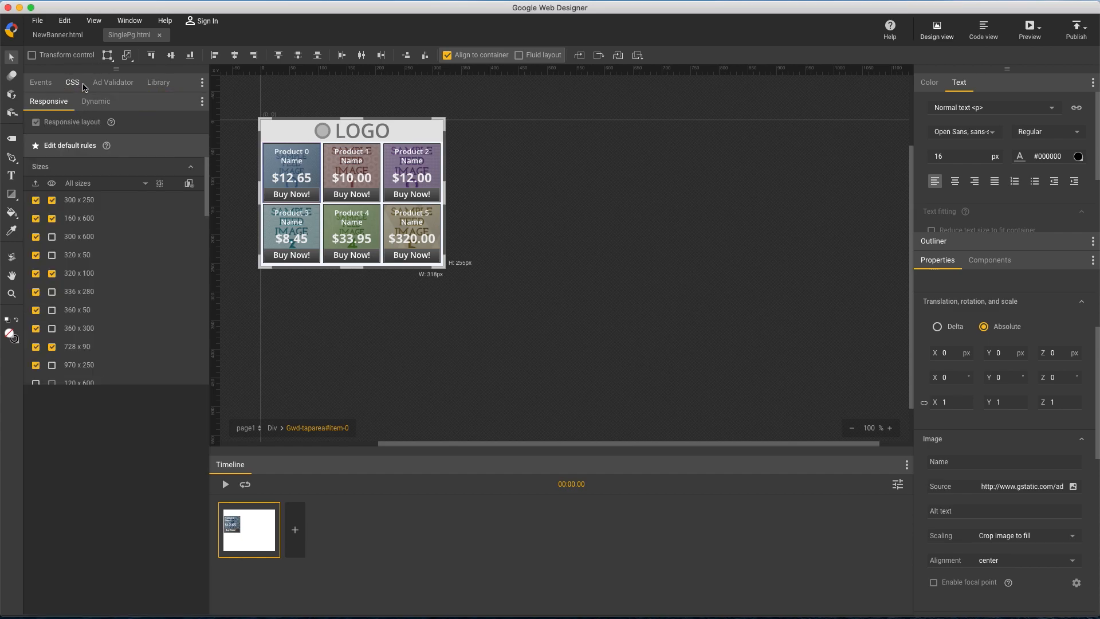
click(483, 59)
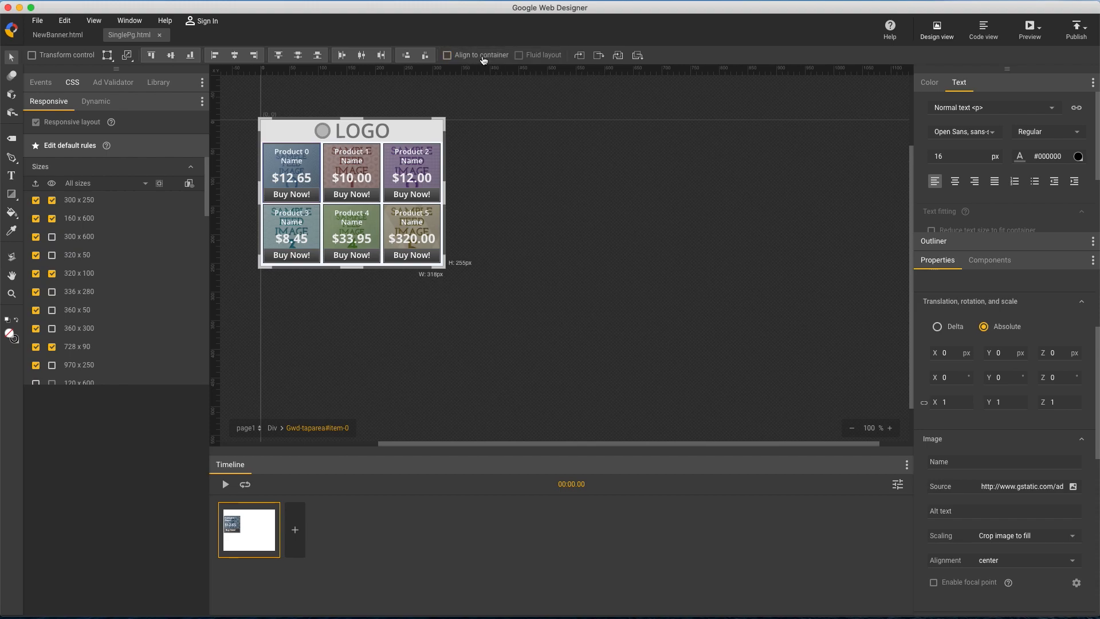
View the product grid ad at 300 x 250, 320 x 100, 728 x 90 and 160 x 600, ending on 300 x 250
click(113, 203)
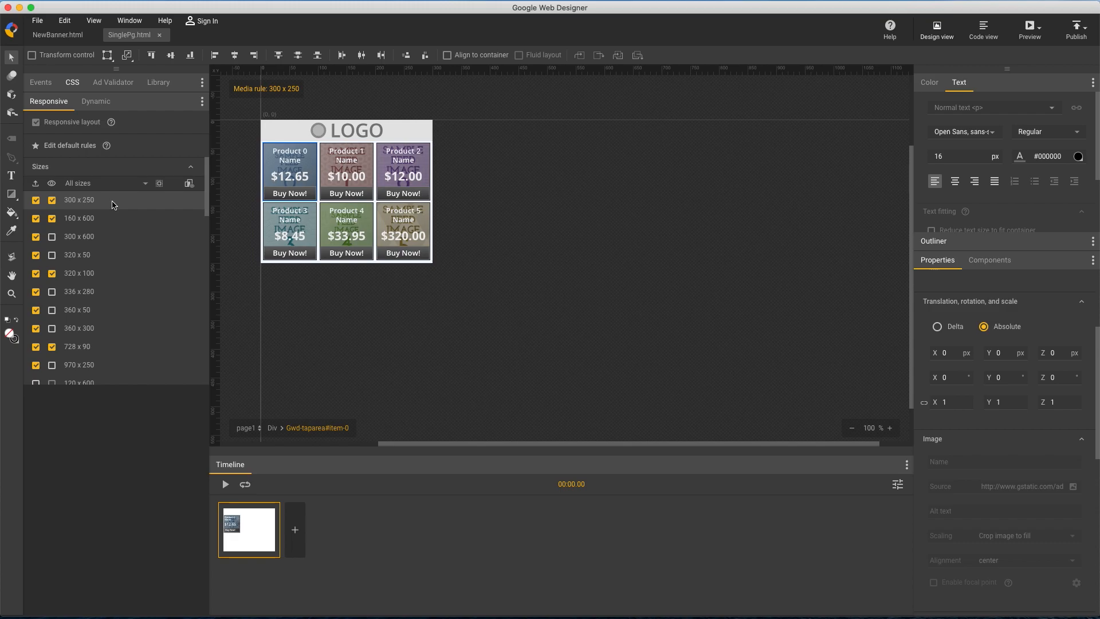
click(136, 280)
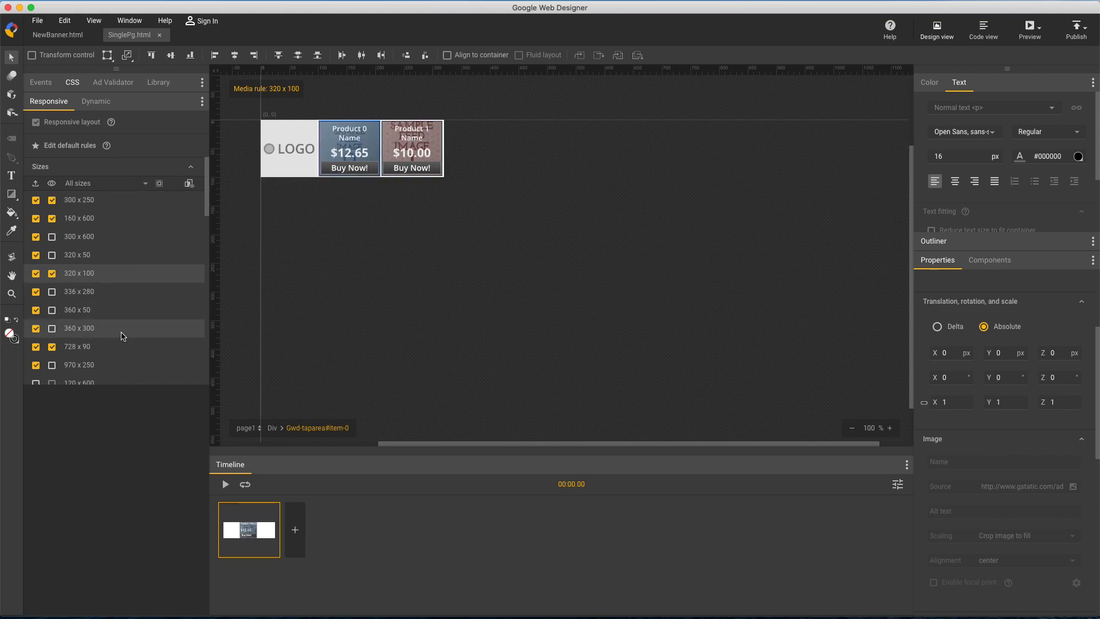
click(120, 347)
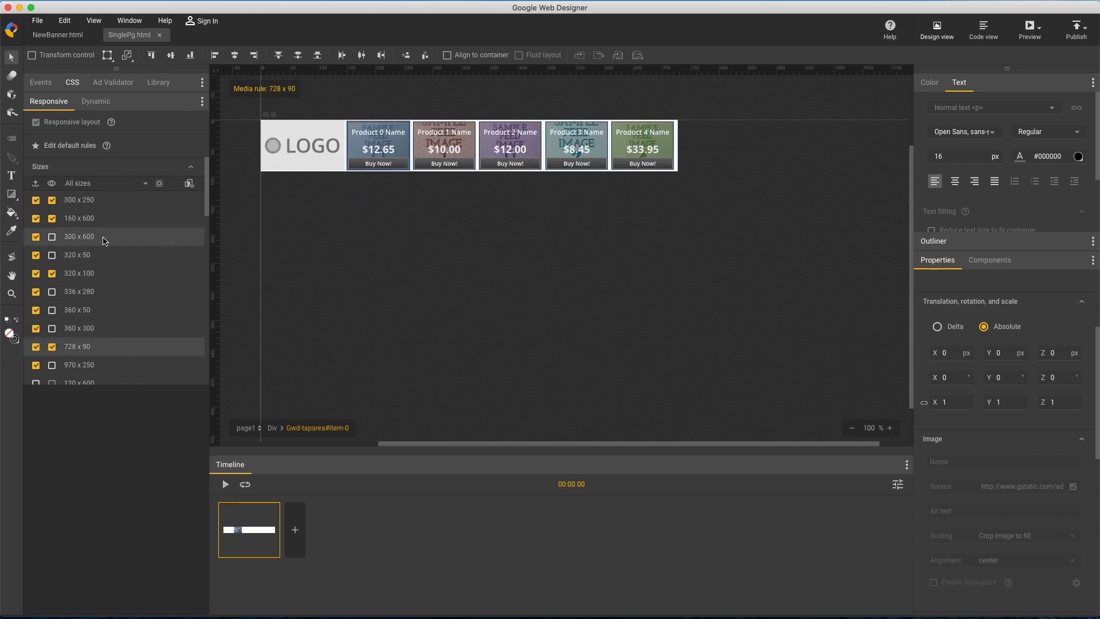
click(109, 218)
click(110, 202)
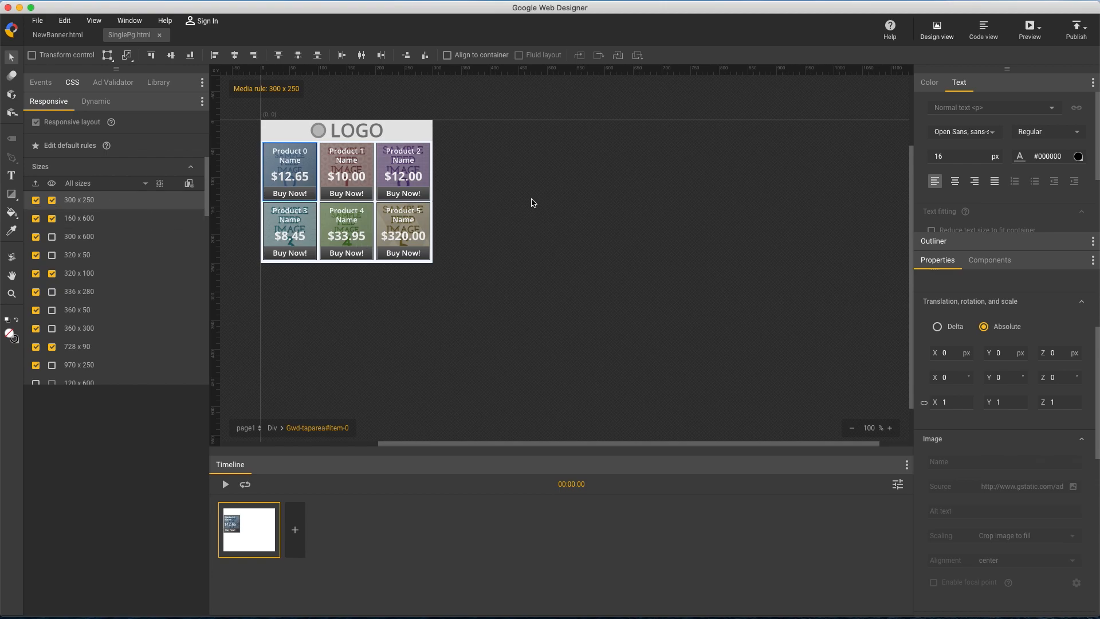
Switch to NewBanner.html and look through its layouts from 160 x 600 to 320 x 480, returning to 300 x 250
click(71, 36)
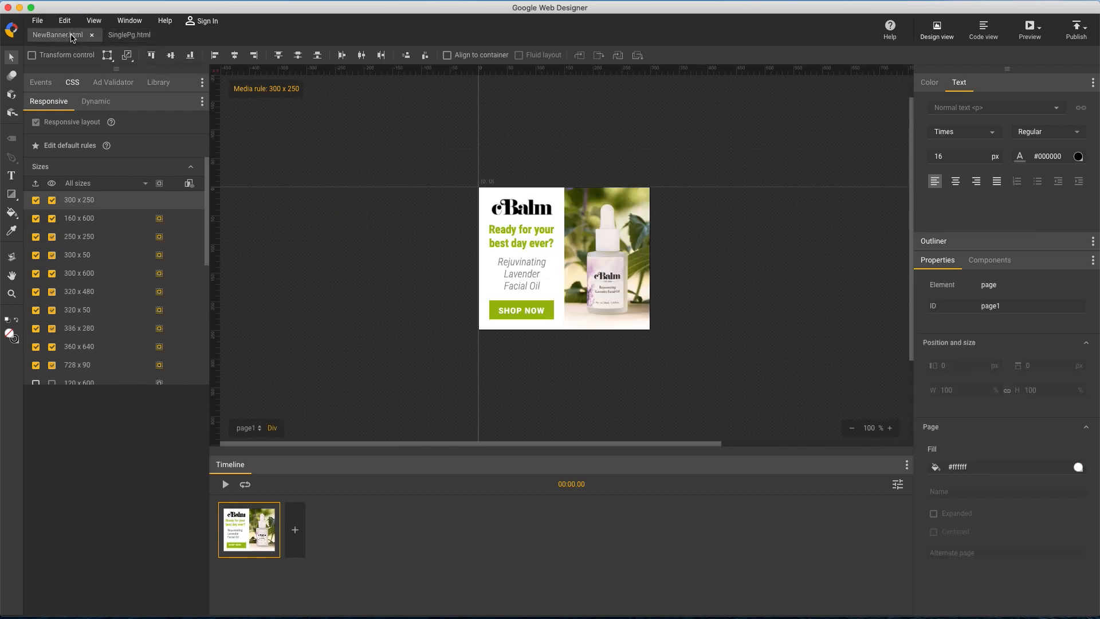
click(111, 218)
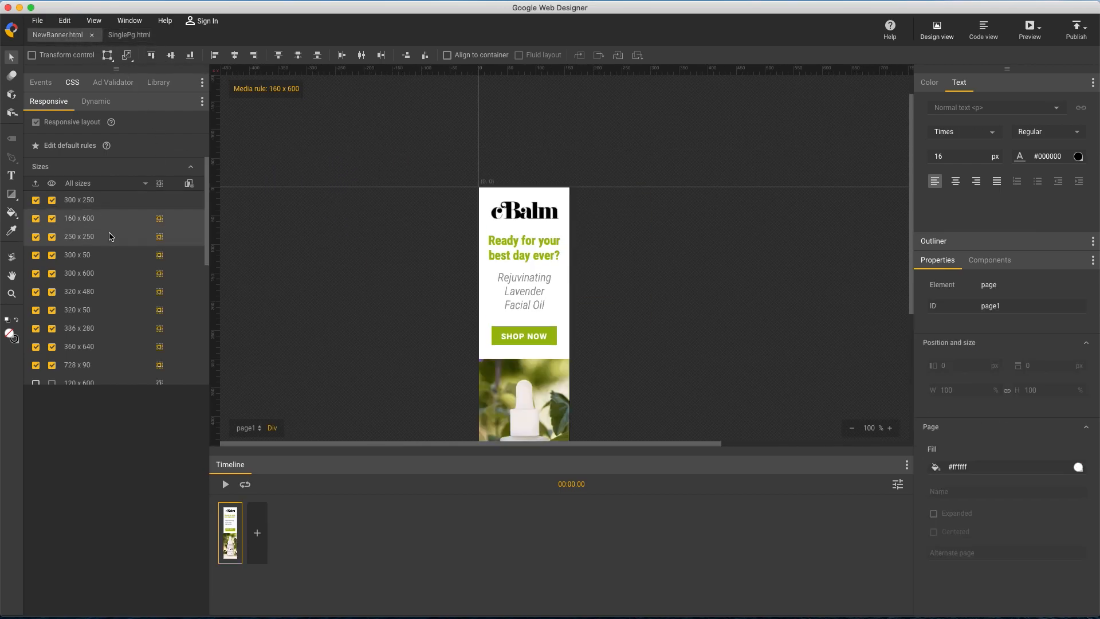
click(107, 237)
click(108, 255)
click(109, 273)
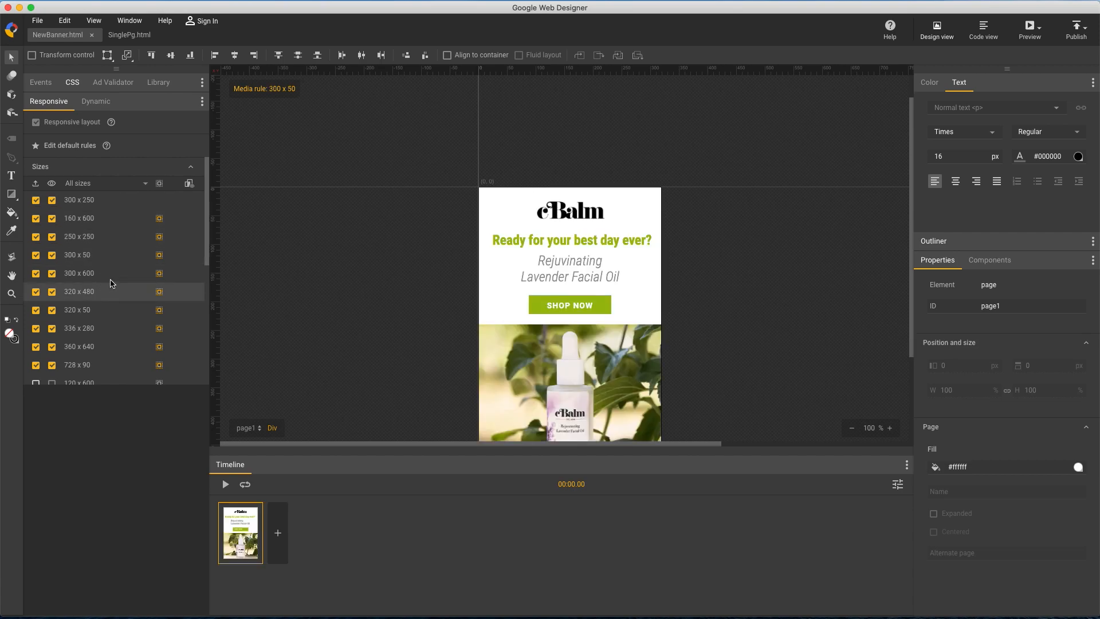
click(112, 202)
Examine the default rules of NewBanner.html with the stage stretched to about 439 by 328 px, and return to the 300 x 250 size
click(137, 150)
drag(644, 335, 731, 376)
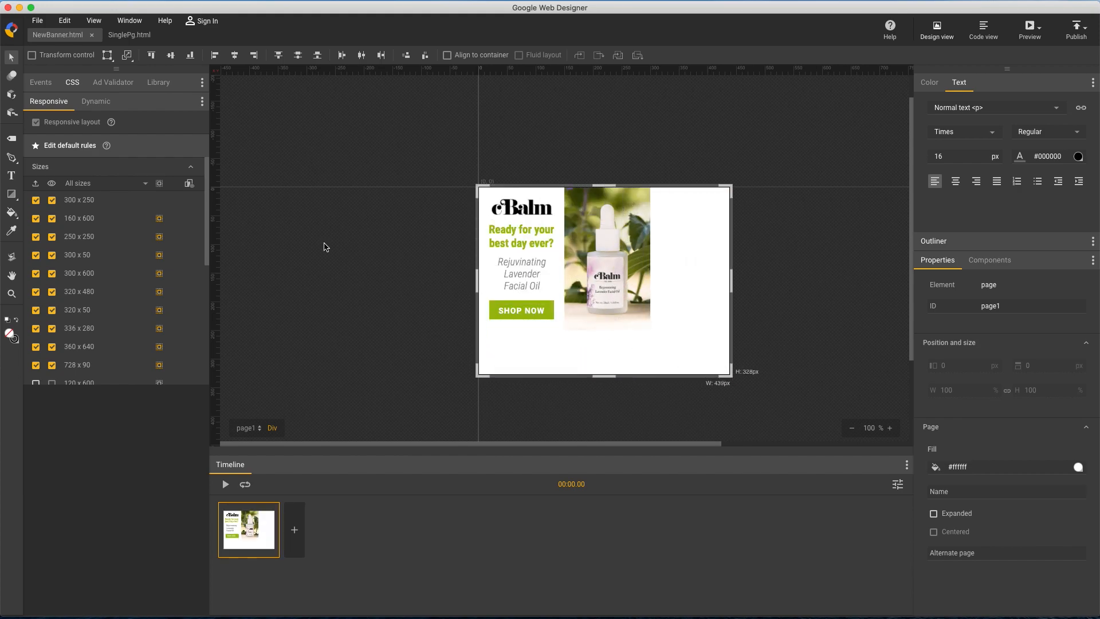
click(129, 201)
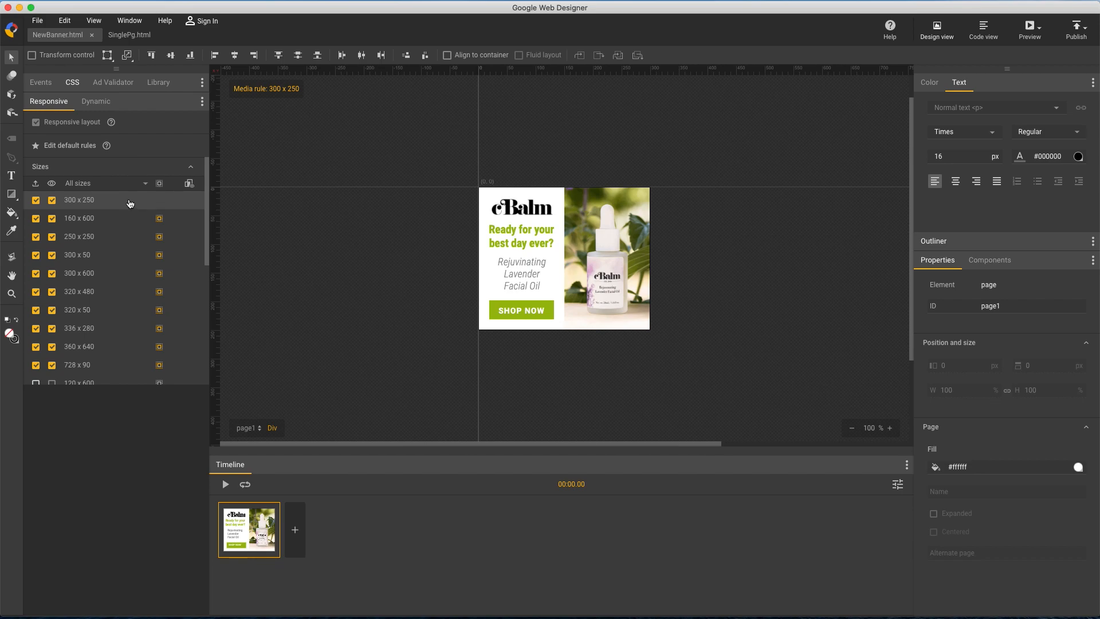
Switch to the image viewer to examine the Google-Nest-Campaign.png design, and return to Google Web Designer
key(super+Tab)
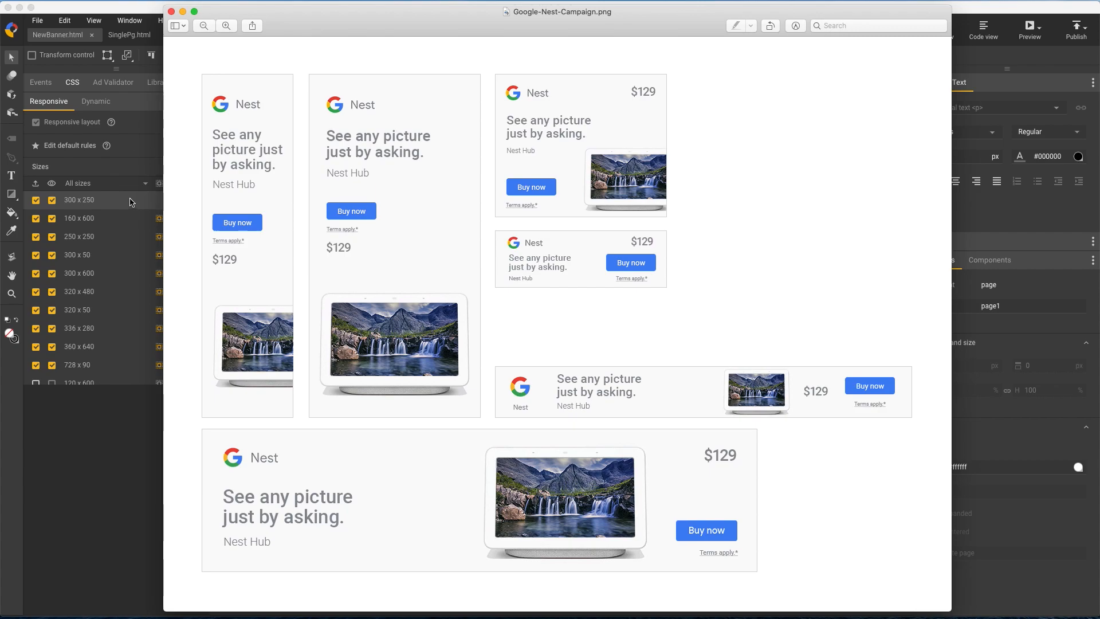
click(87, 16)
Create a new 300 x 250 banner file named demo with responsive layout enabled
click(37, 20)
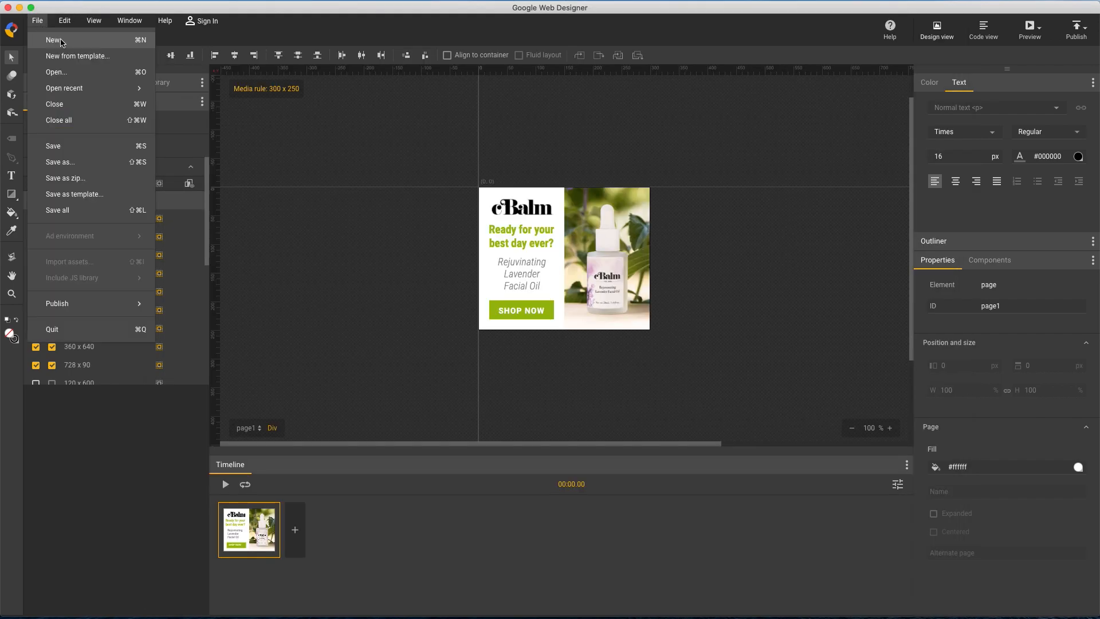
click(62, 41)
text(demo)
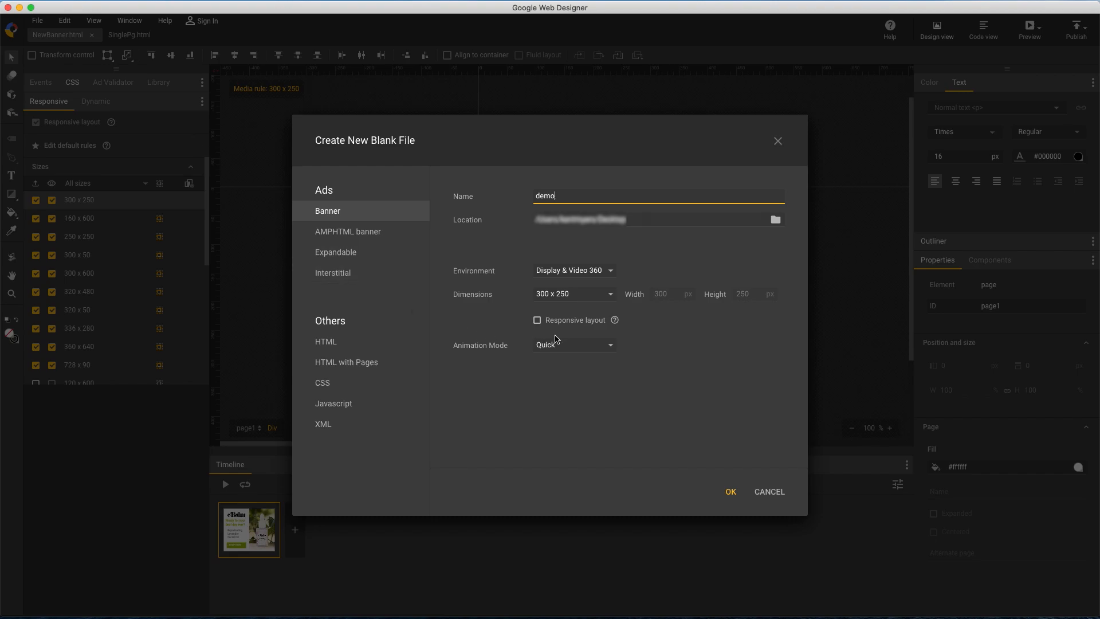
click(562, 322)
click(731, 493)
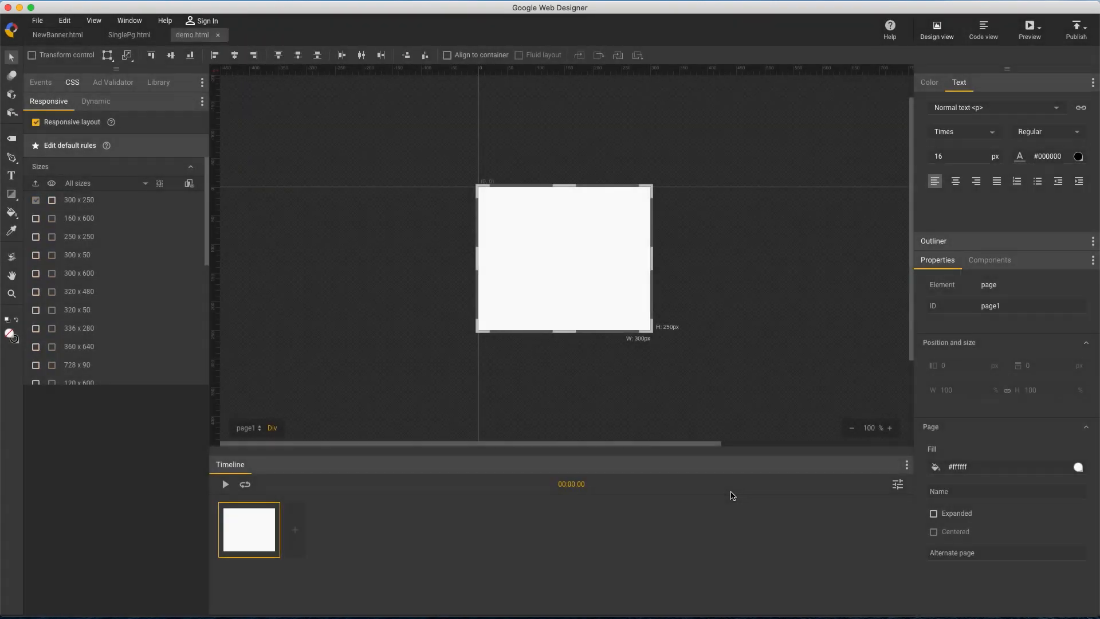
Place guide-300x250.png on the stage and align it to the top-left corner of its container
click(155, 84)
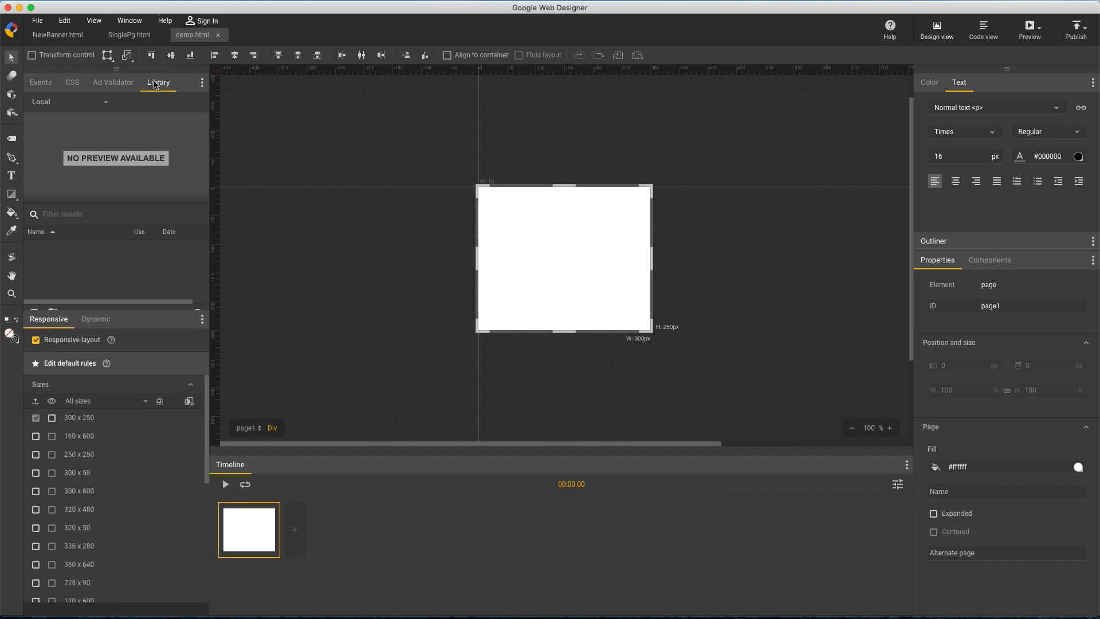
drag(89, 259, 536, 245)
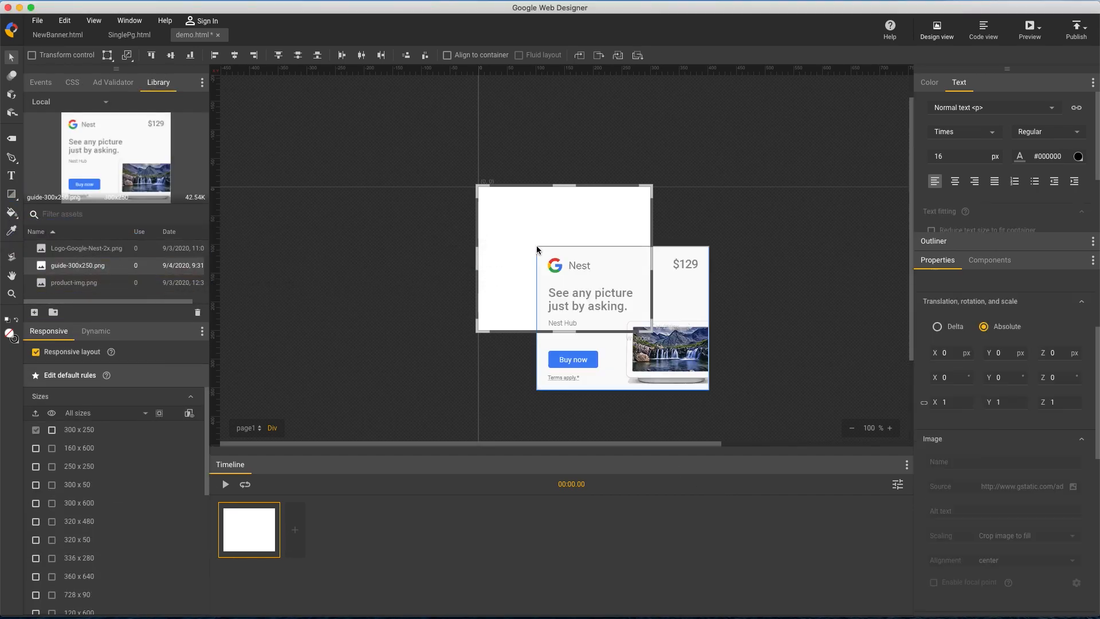
click(447, 55)
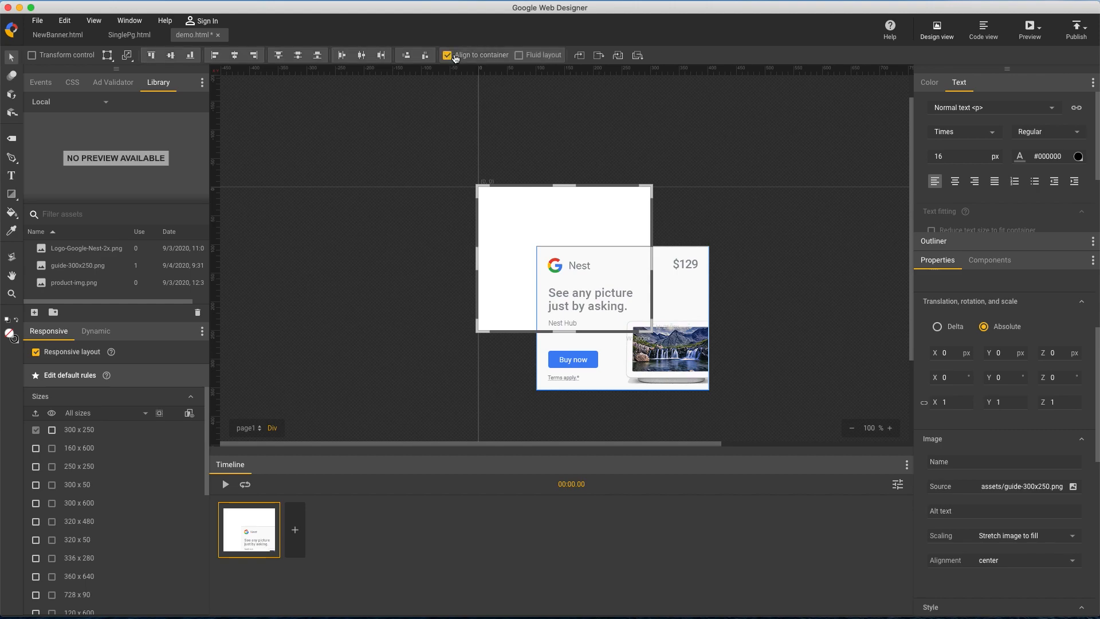
click(152, 55)
click(215, 55)
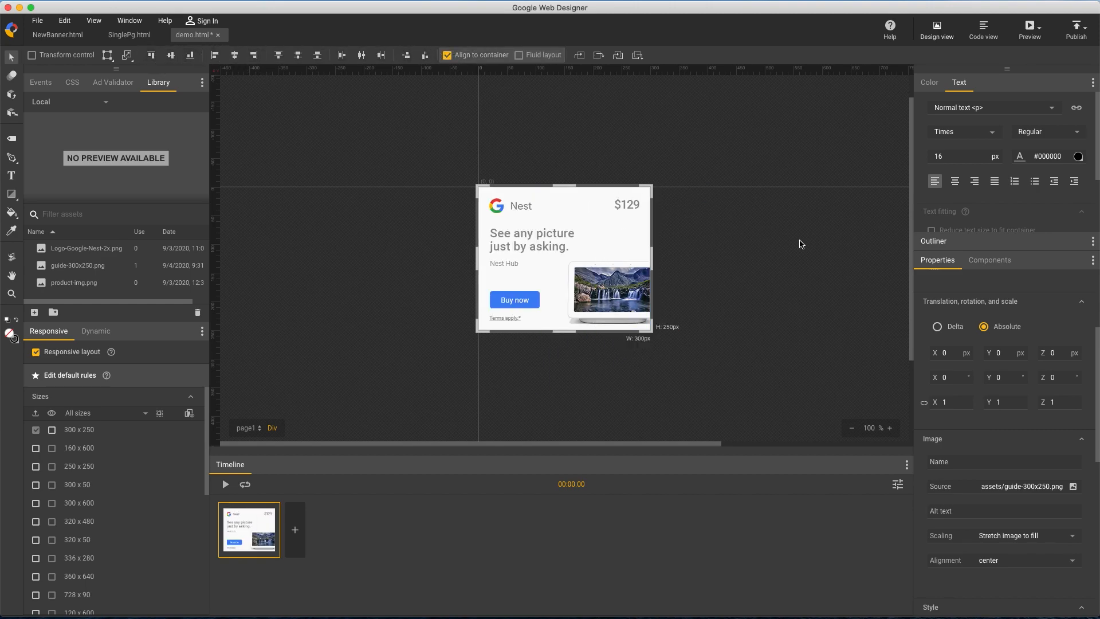
Set the guide image's opacity to 0.5
scroll(983, 442, down, 5)
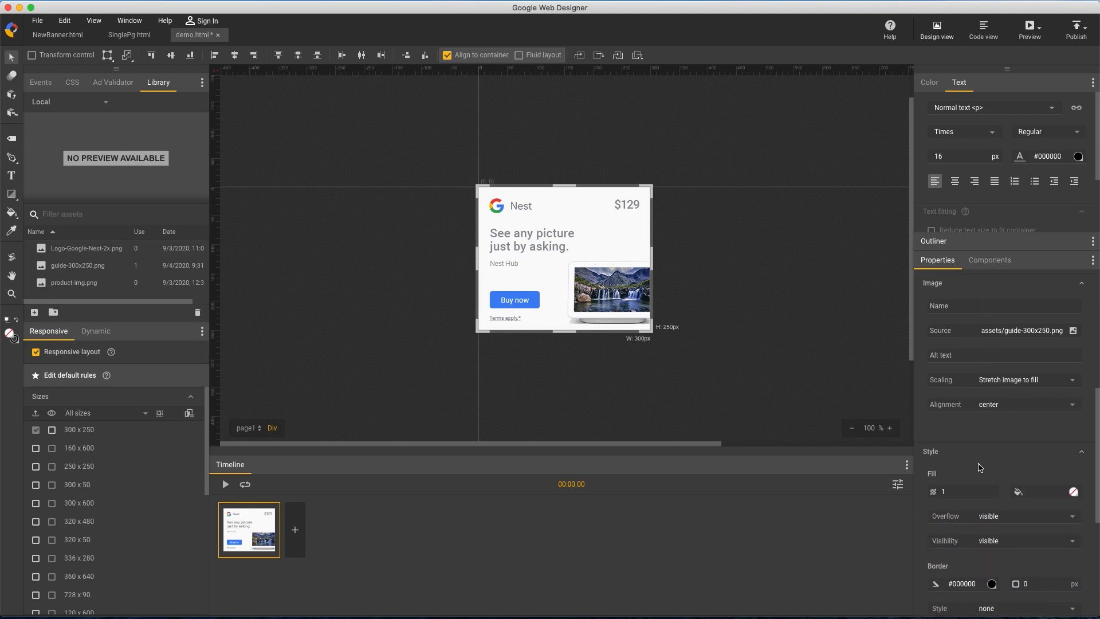
click(962, 480)
text(0.5)
click(963, 515)
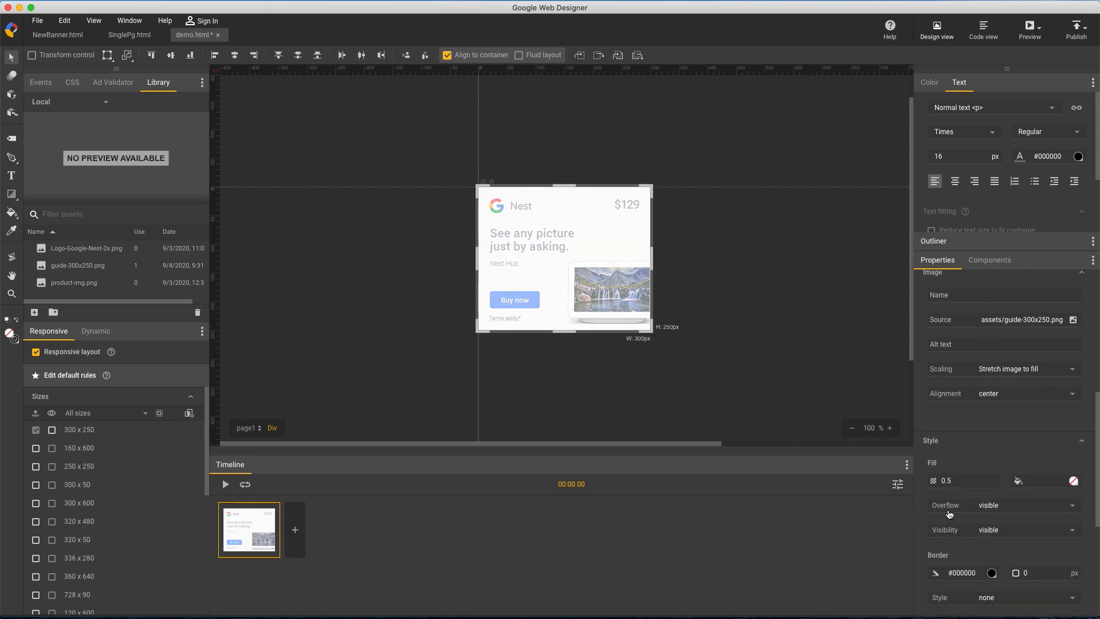
Show the timeline's layers in advanced mode and turn the guide-300x250 layer into a guide layer
click(898, 485)
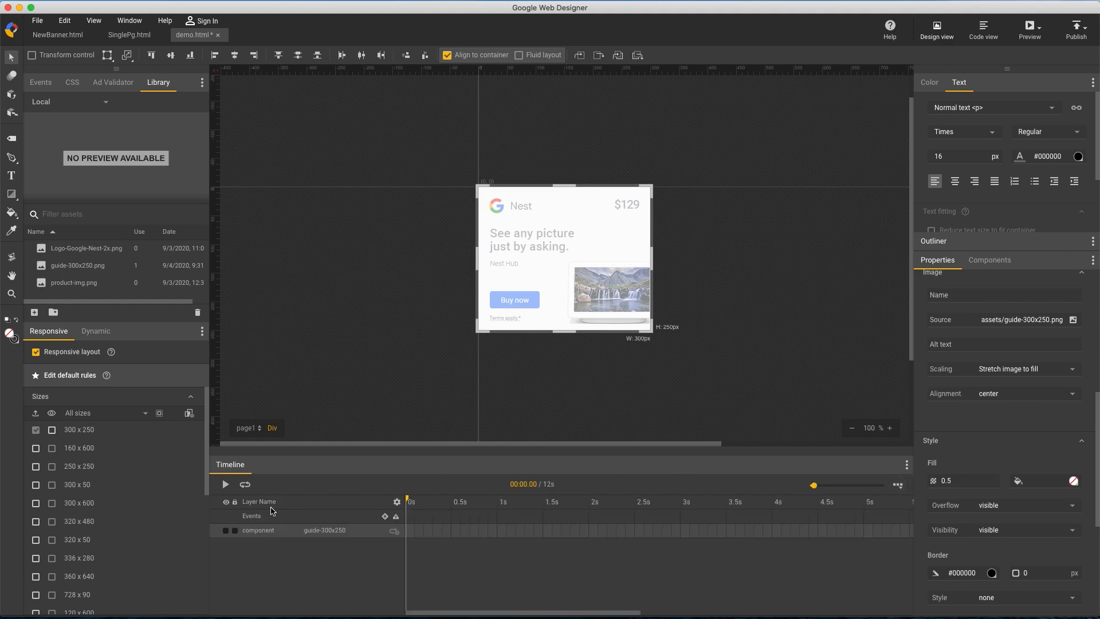
right_click(257, 534)
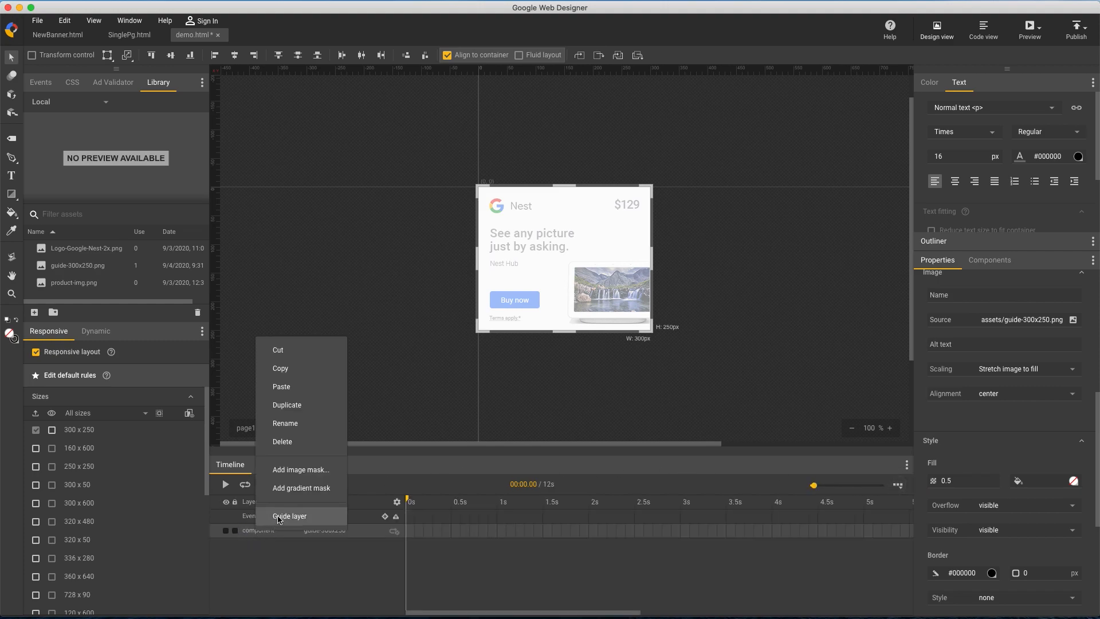
click(281, 518)
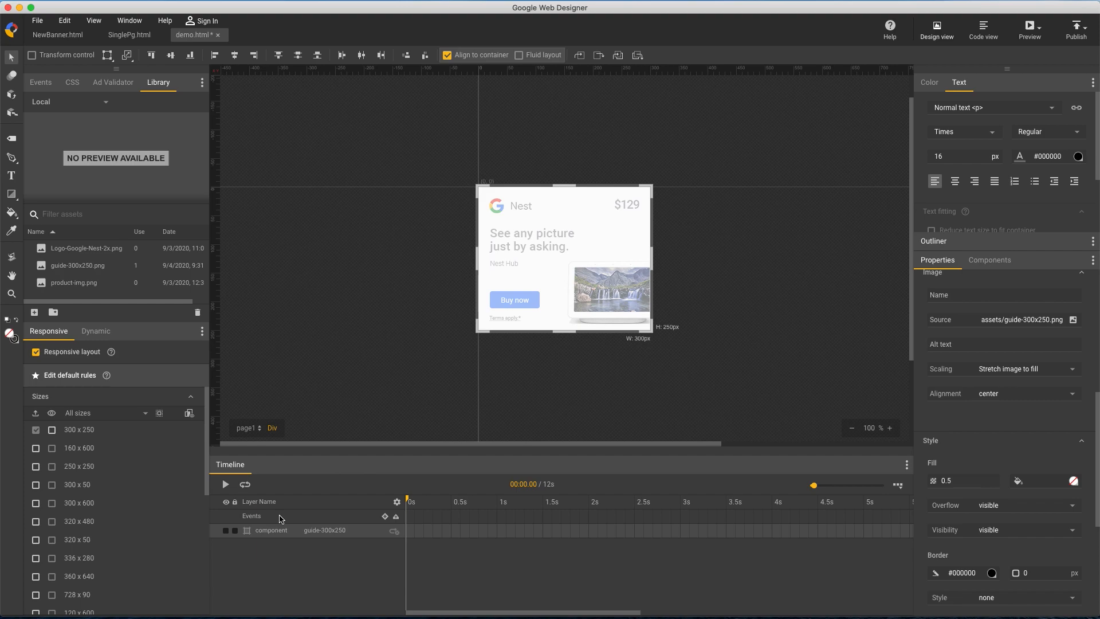
Place Logo-Google-Nest-2x.png at 20, 20 px and shrink it to slightly under 80 px wide to match the guide's logo
drag(115, 252, 490, 228)
scroll(997, 464, up, 5)
scroll(1010, 386, up, 4)
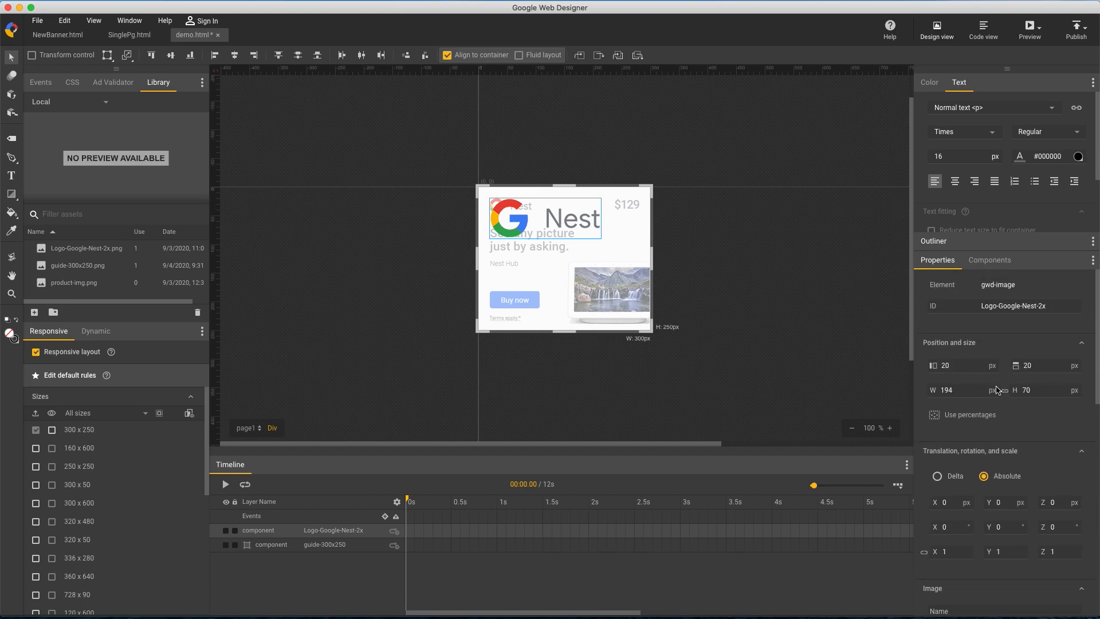
double_click(951, 389)
text(80)
key(Down)
key(Down)
key(Down)
key(Down)
key(Down)
click(979, 463)
Place product-img.png over the guide's device at 157, 127 px and scale it down to 161 by 111 px
drag(74, 282, 656, 299)
drag(710, 322, 624, 284)
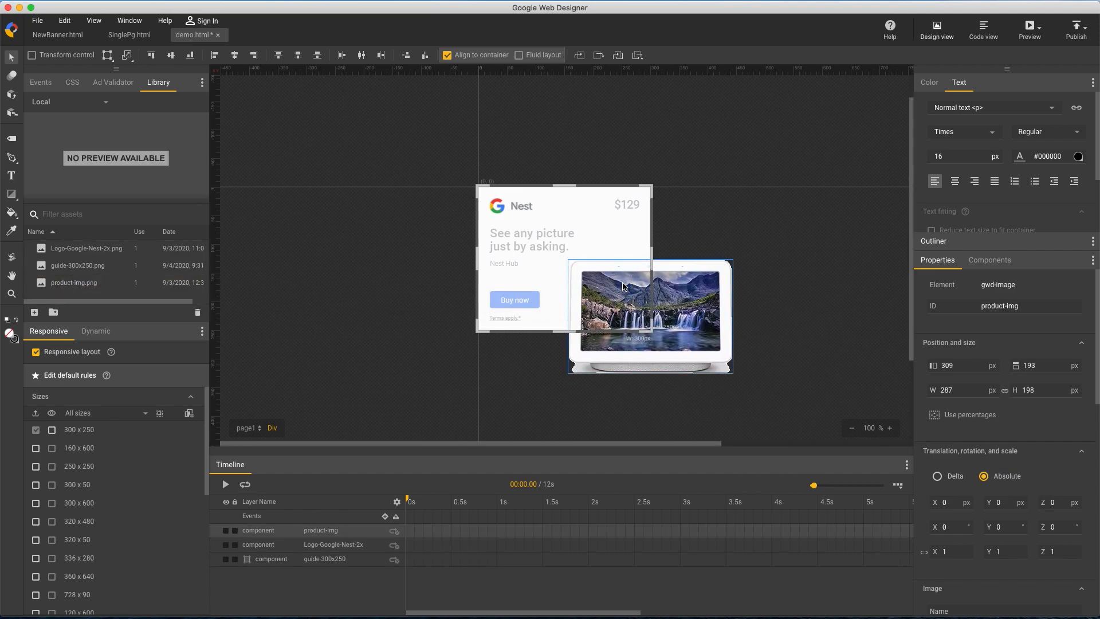
drag(981, 388, 990, 477)
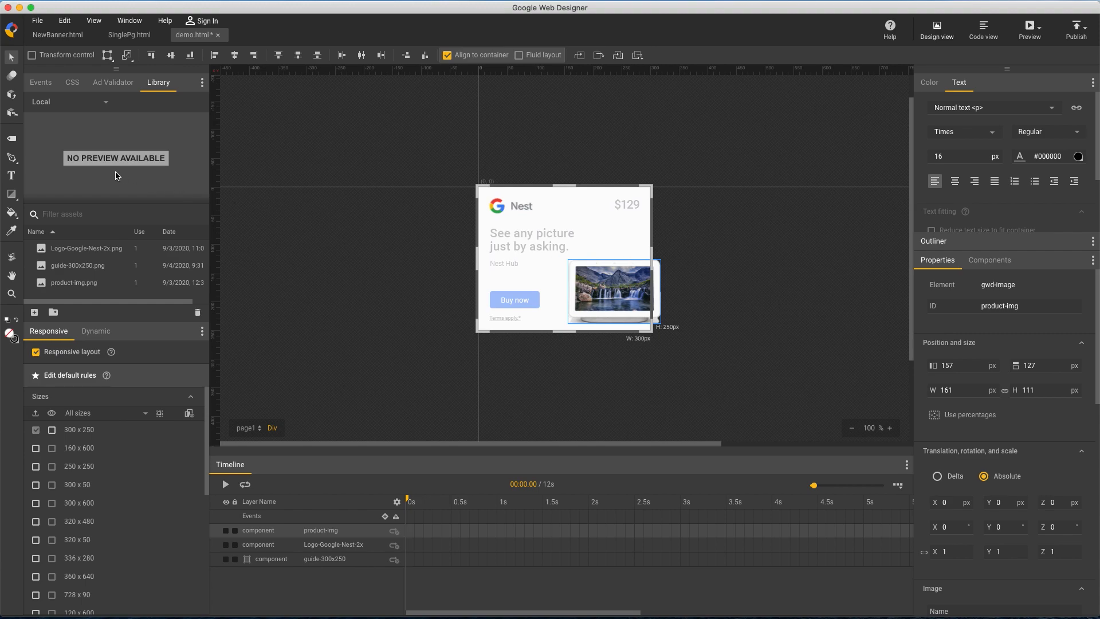
Add a text box about 161 by 59 px over the guide's headline with the pasted text "See any picture just by asking."
key(t)
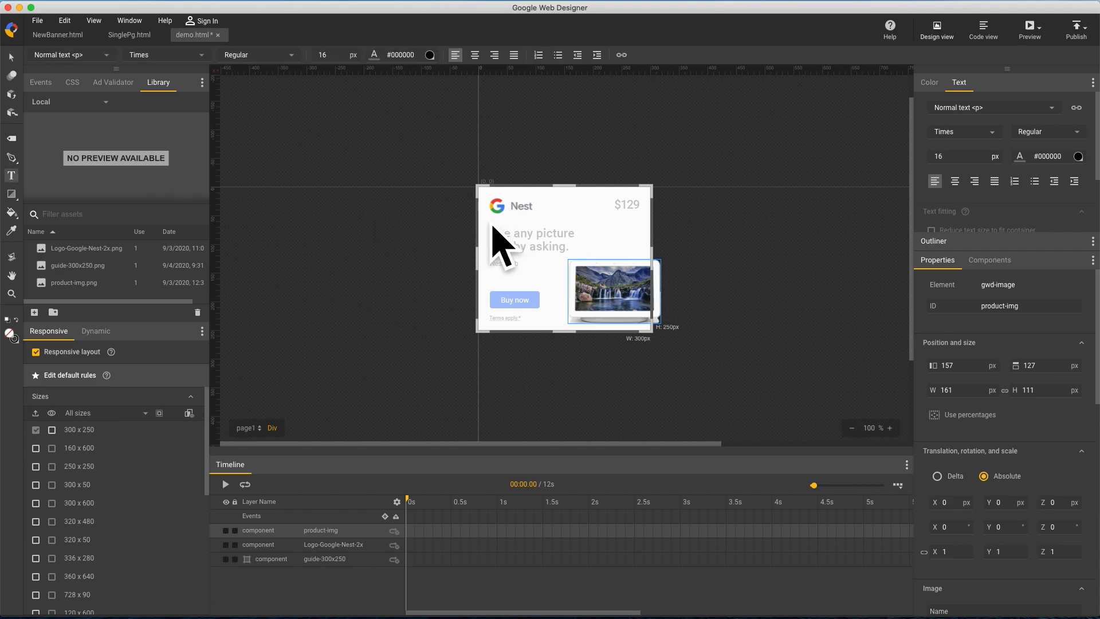
drag(490, 224, 581, 258)
text(See any picture just by asking.)
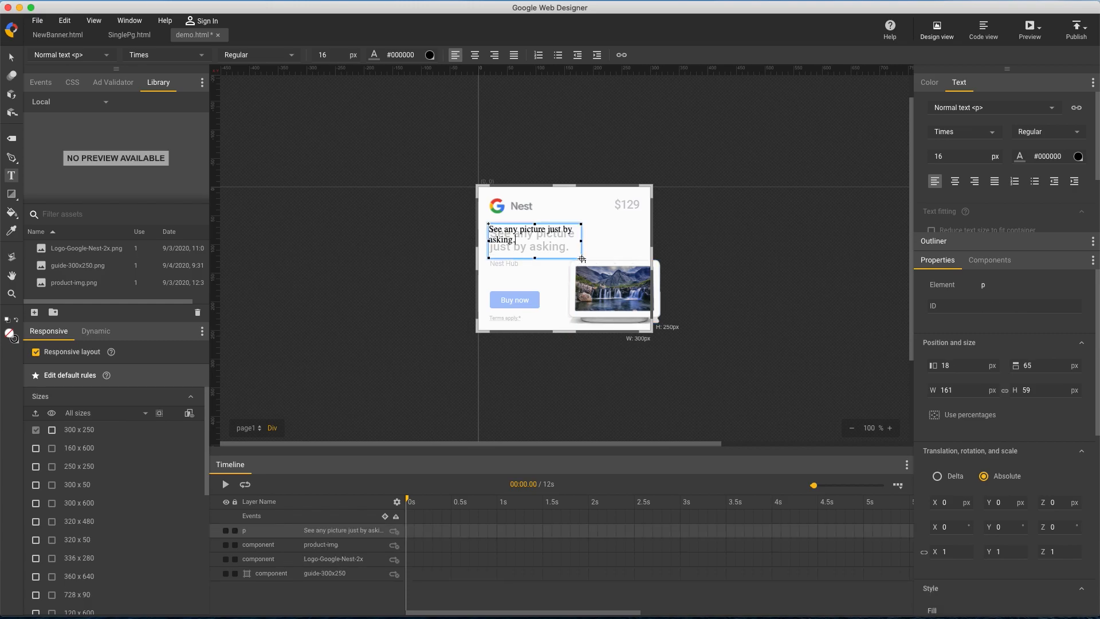
click(14, 57)
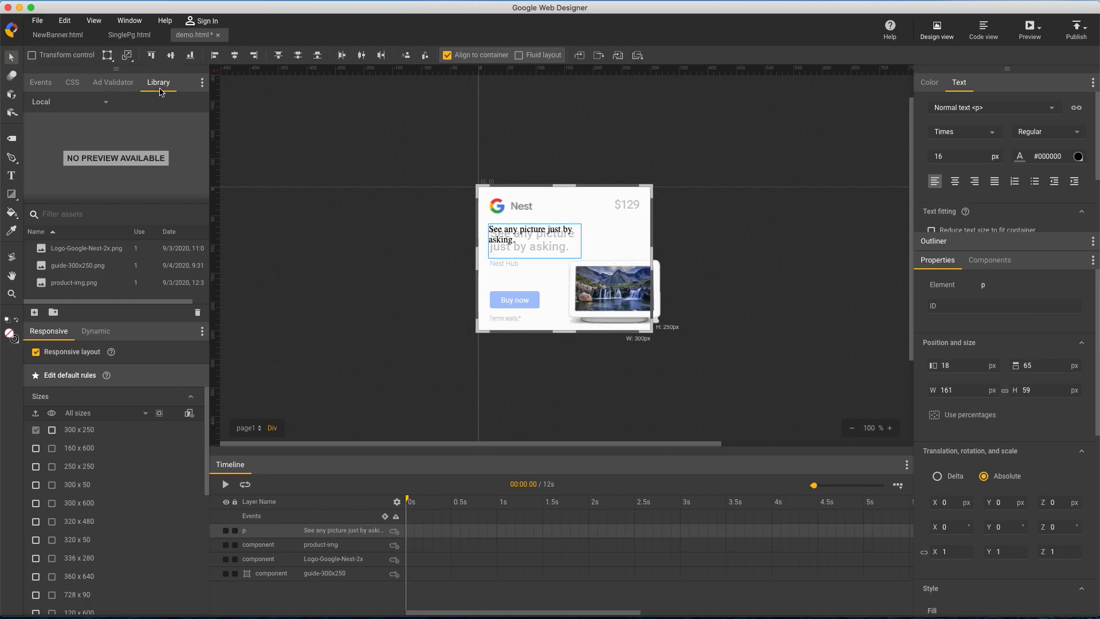
Add the Google font Roboto to the document and apply it to the headline text
click(992, 133)
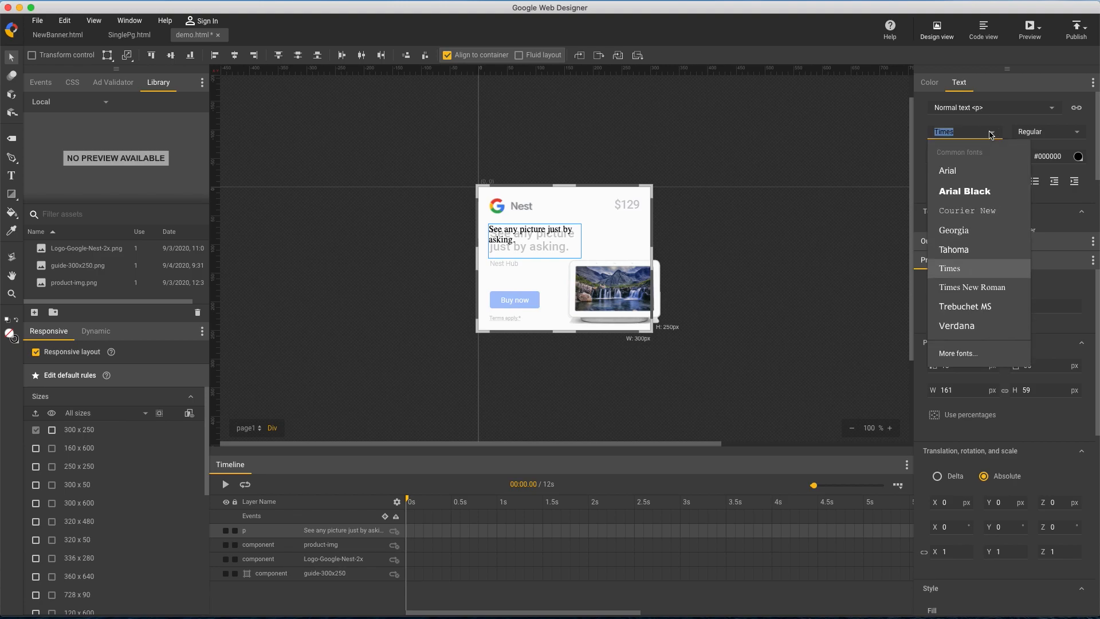
click(993, 359)
click(423, 213)
text(robo)
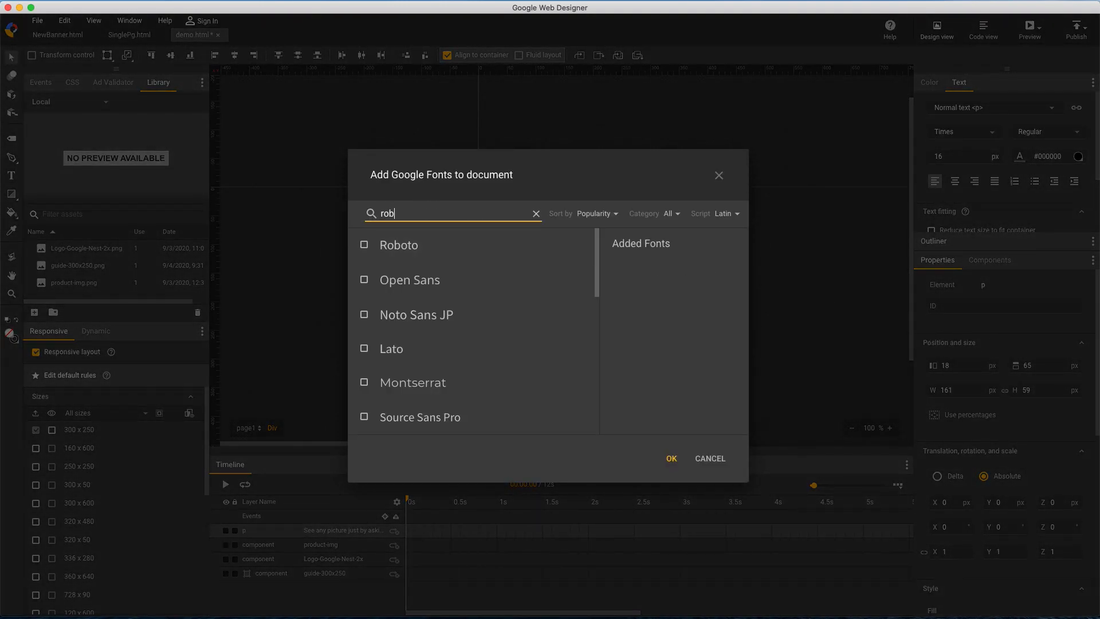
click(536, 214)
click(364, 245)
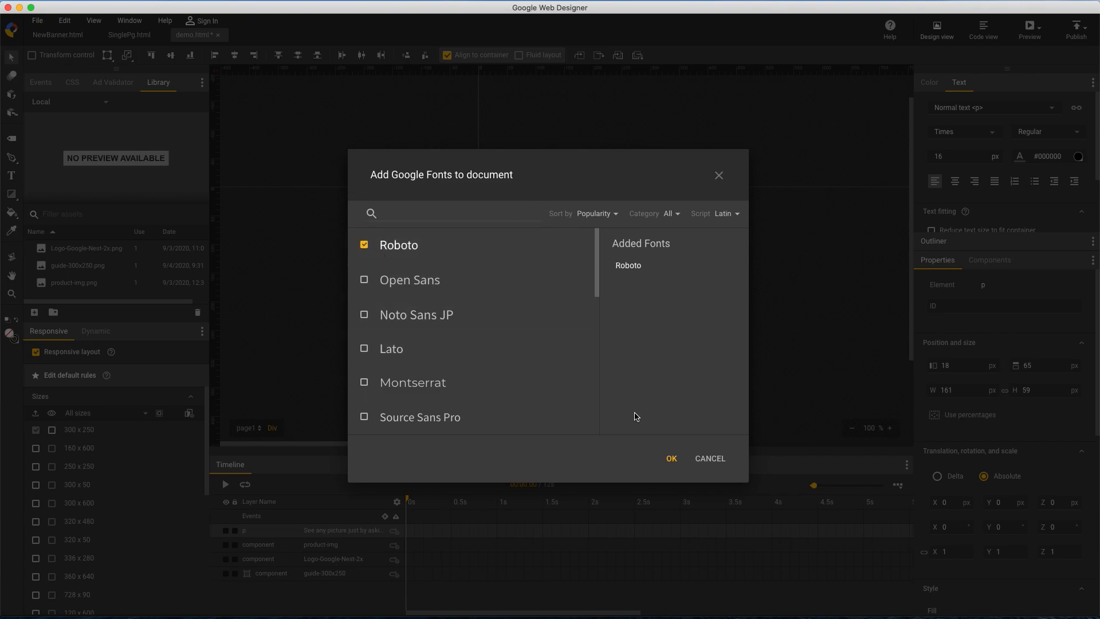
click(671, 458)
Set the headline's font weight to Medium and its text color to #8a8f94
click(1077, 133)
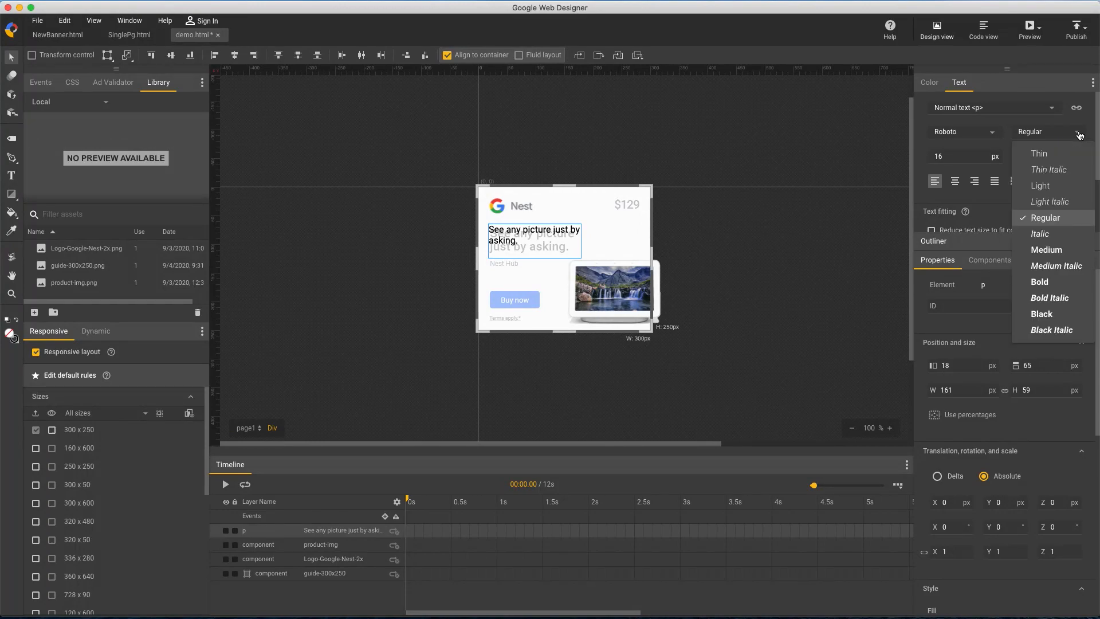
click(1059, 251)
drag(1064, 157, 1028, 156)
text(#8a8f94)
key(Return)
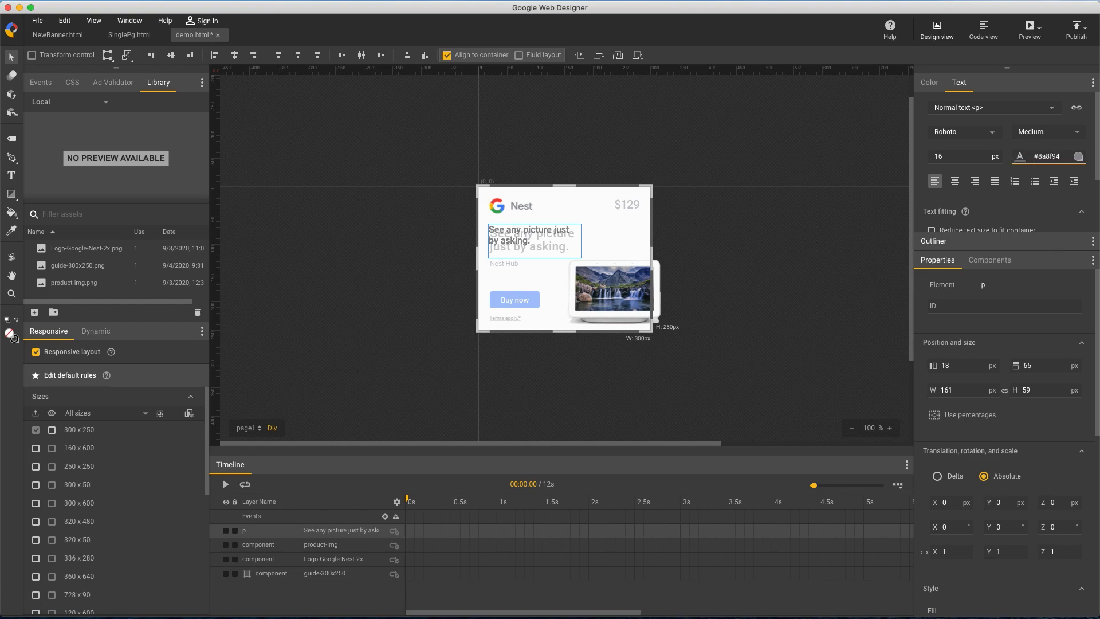
Set the headline's font size to 21 px and shift the text box to about 20, 68 px over the guide's headline
click(966, 157)
text(21)
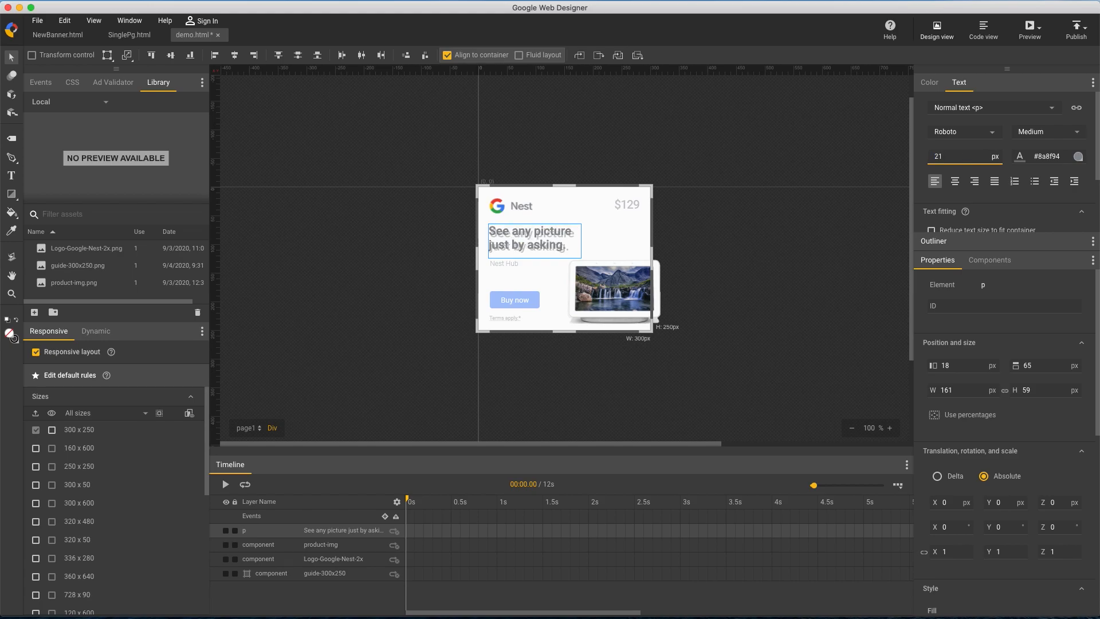
drag(500, 233, 500, 235)
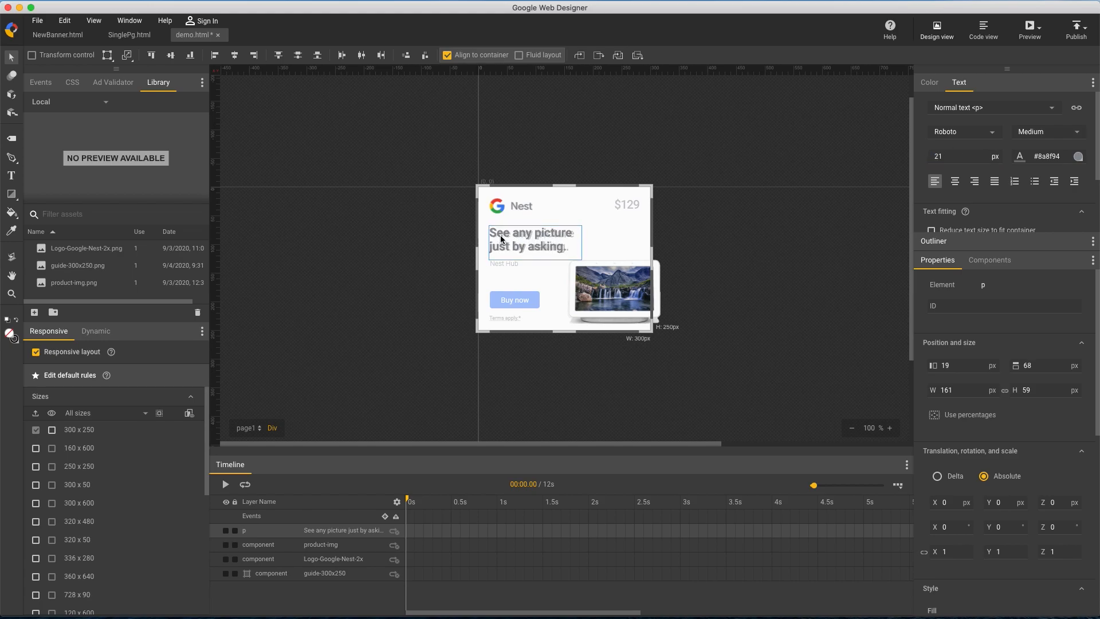
Add a letter-spacing property of 0.2px to the headline's CSS styles
click(890, 428)
click(889, 428)
click(890, 428)
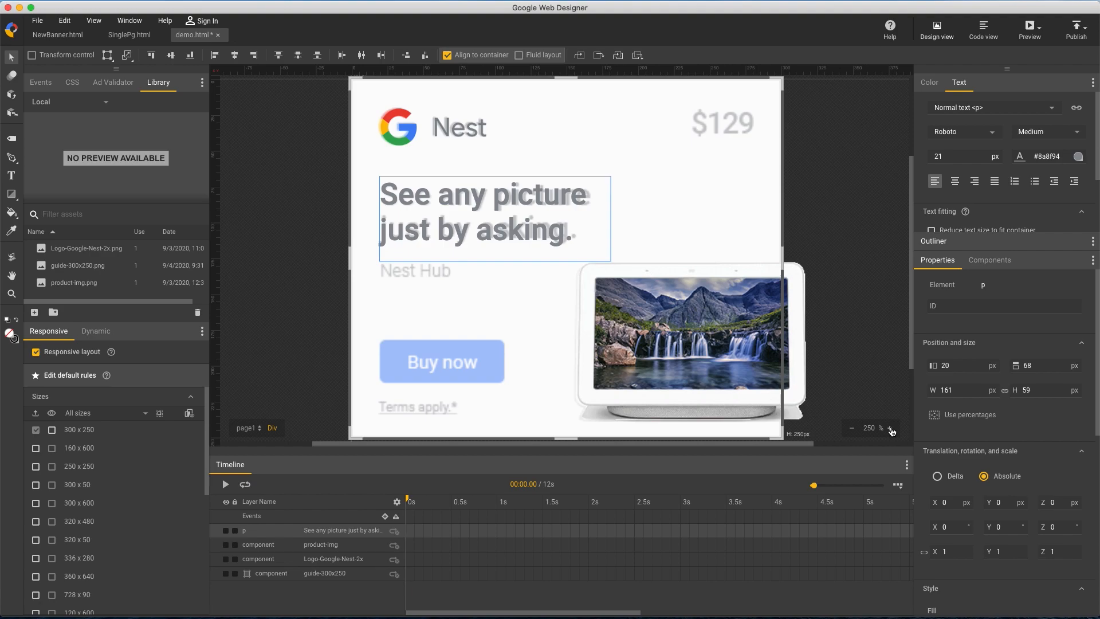
double_click(185, 81)
click(72, 82)
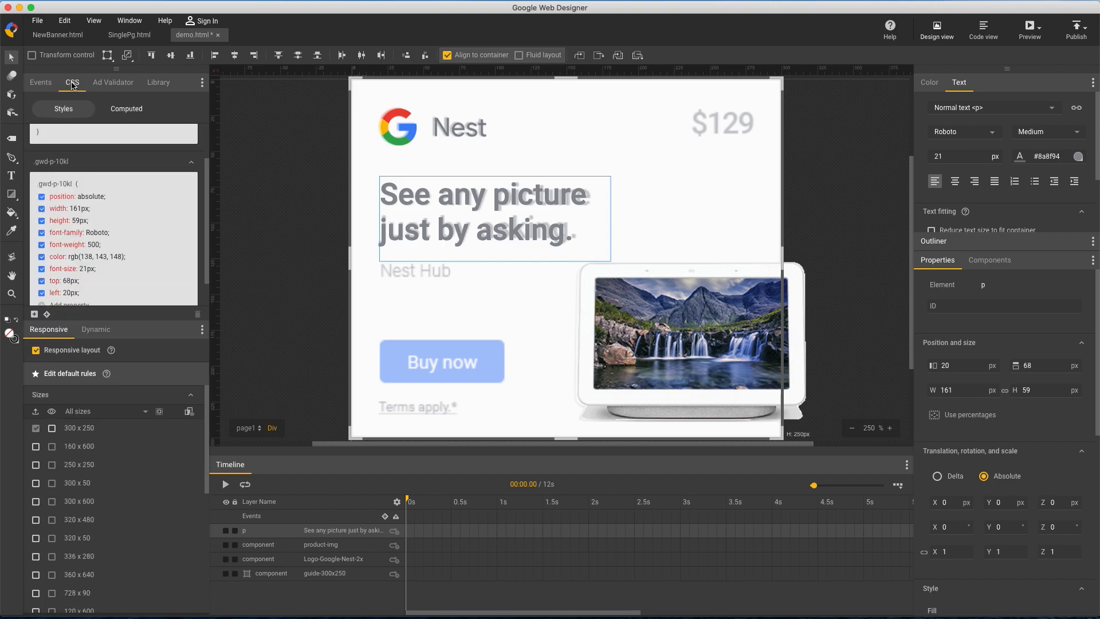
scroll(72, 254, down, 2)
click(46, 273)
text(letter-spacing)
key(Tab)
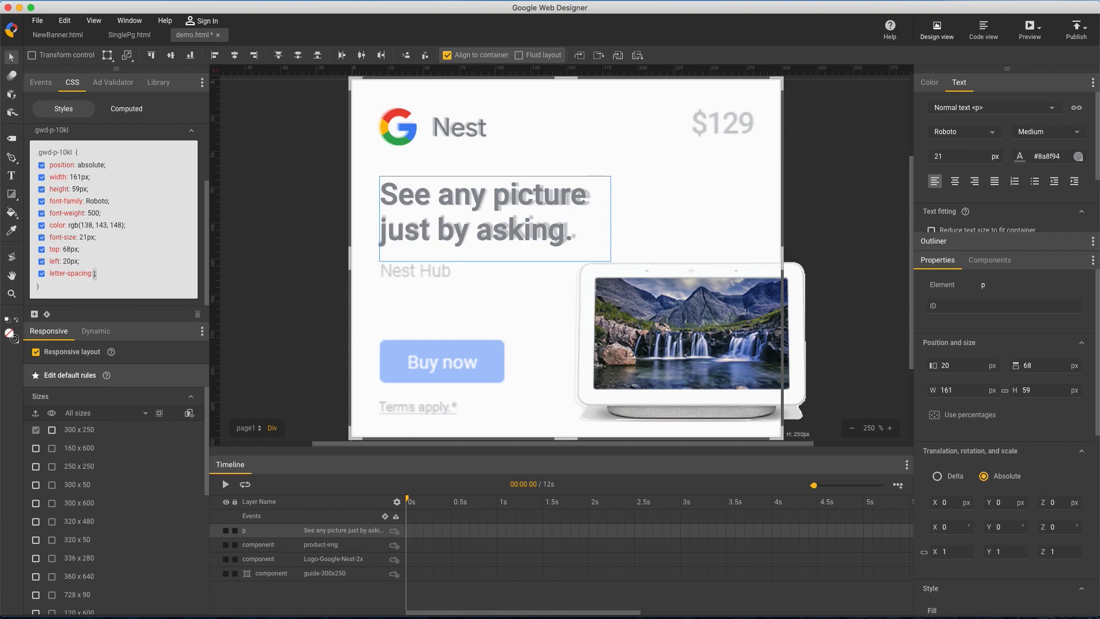
text(0.2px)
key(Return)
Add a line-height of 1.1em to the headline's CSS and nudge the headline down to a top position of 69 px
text(line-height)
key(Tab)
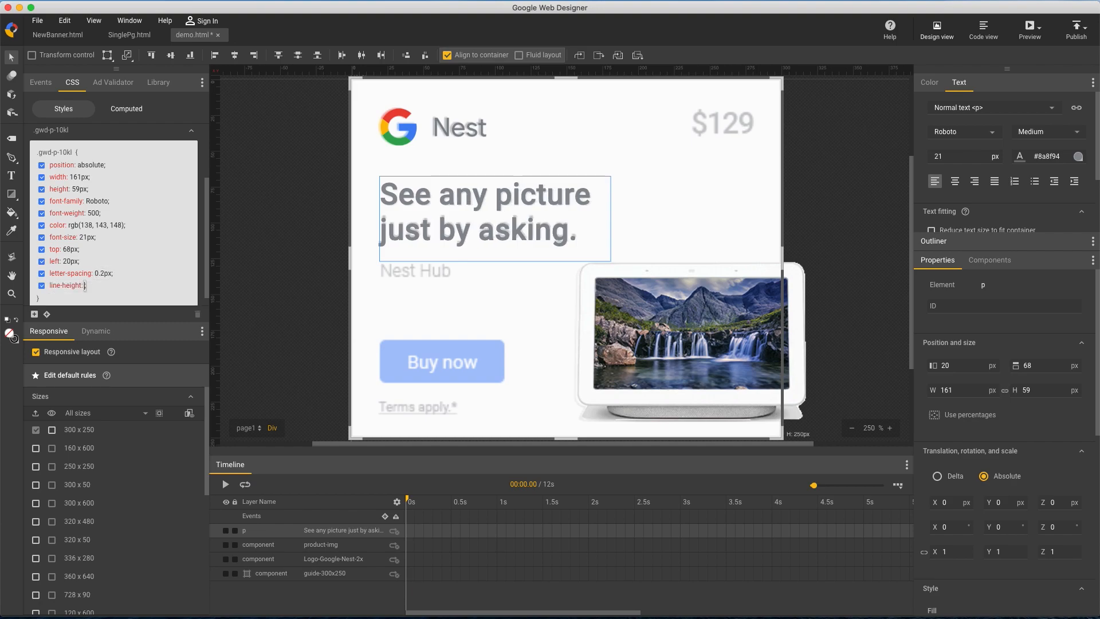
text(1.1em)
key(Return)
click(389, 200)
key(Down)
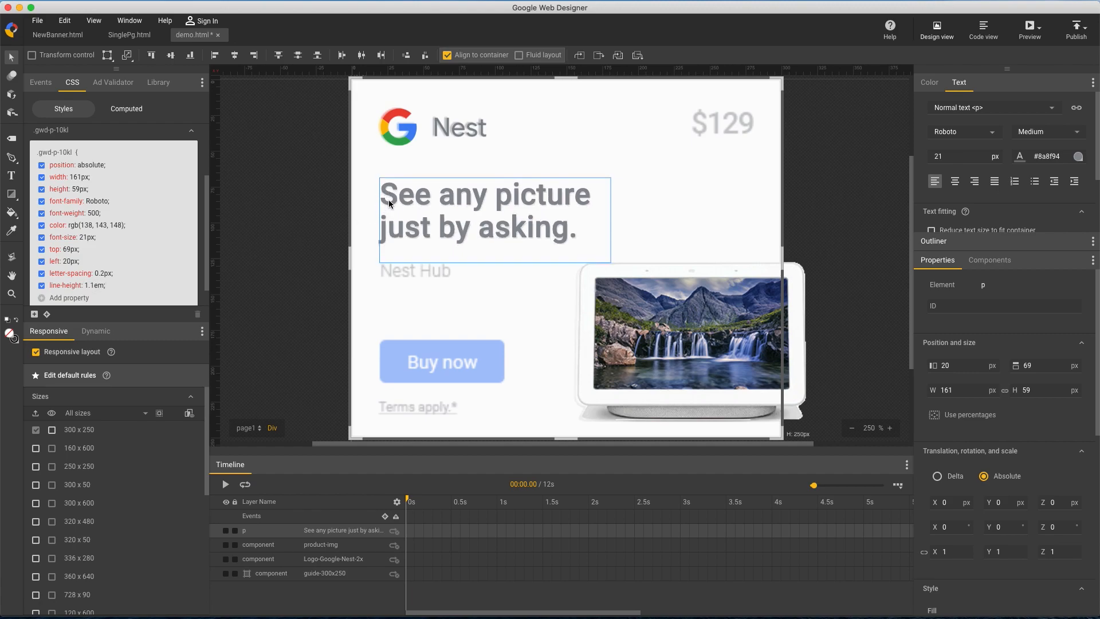
Set the Google Nest logo's left position to 19 px and its width to 74 px to match the guide
double_click(182, 86)
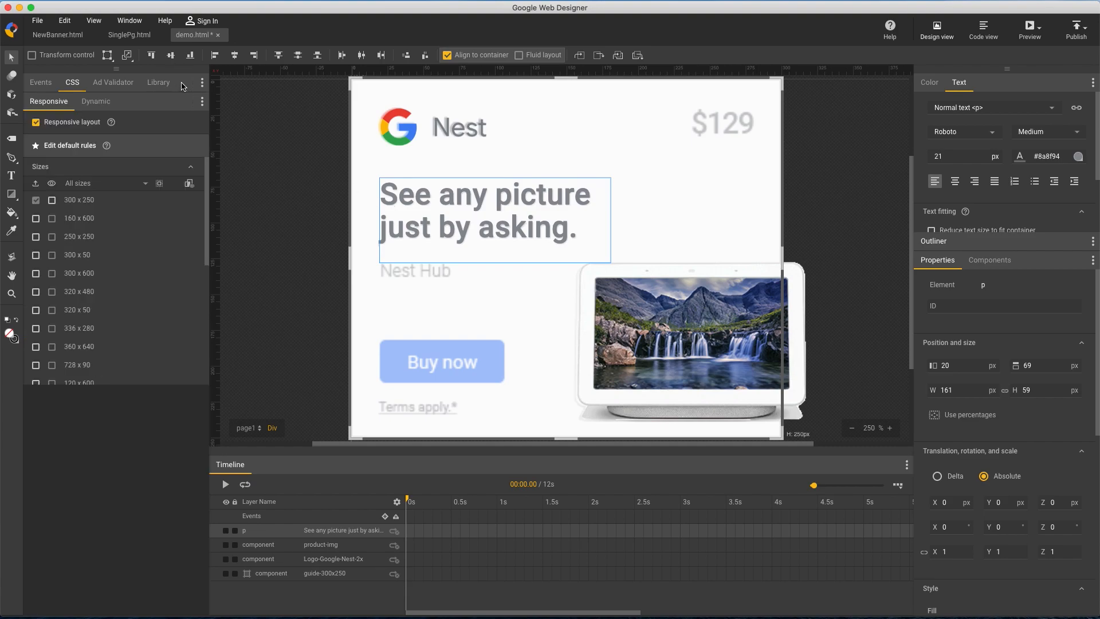
click(411, 130)
click(958, 366)
key(Down)
click(966, 390)
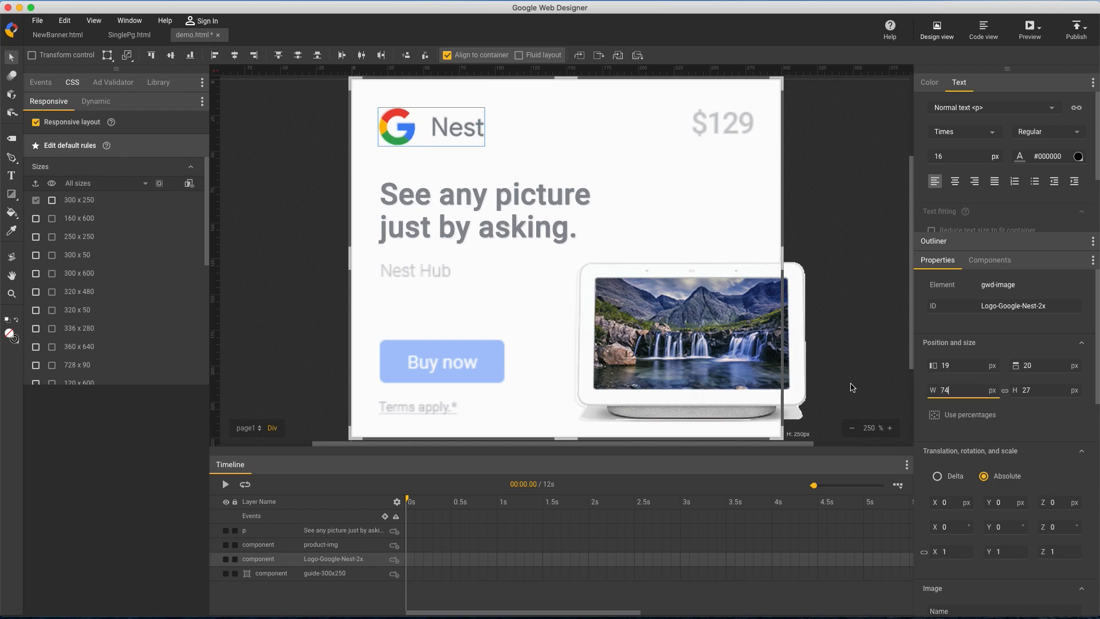
Shift the product image a few pixels left and down and reduce its width slightly to line up with the guide's device
click(737, 362)
click(960, 366)
key(Down)
key(Down)
click(1056, 365)
key(Up)
key(Up)
click(974, 394)
key(Down)
click(838, 275)
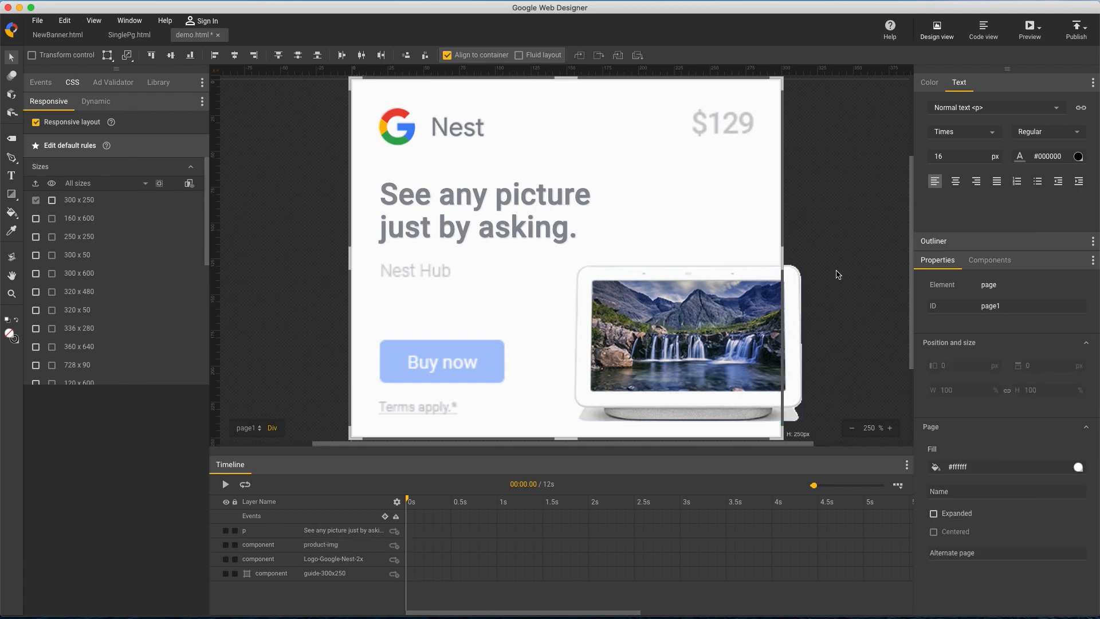
Add a text box about 81 by 31 px with the headline's style below the headline, containing "Nest Hub"
click(367, 533)
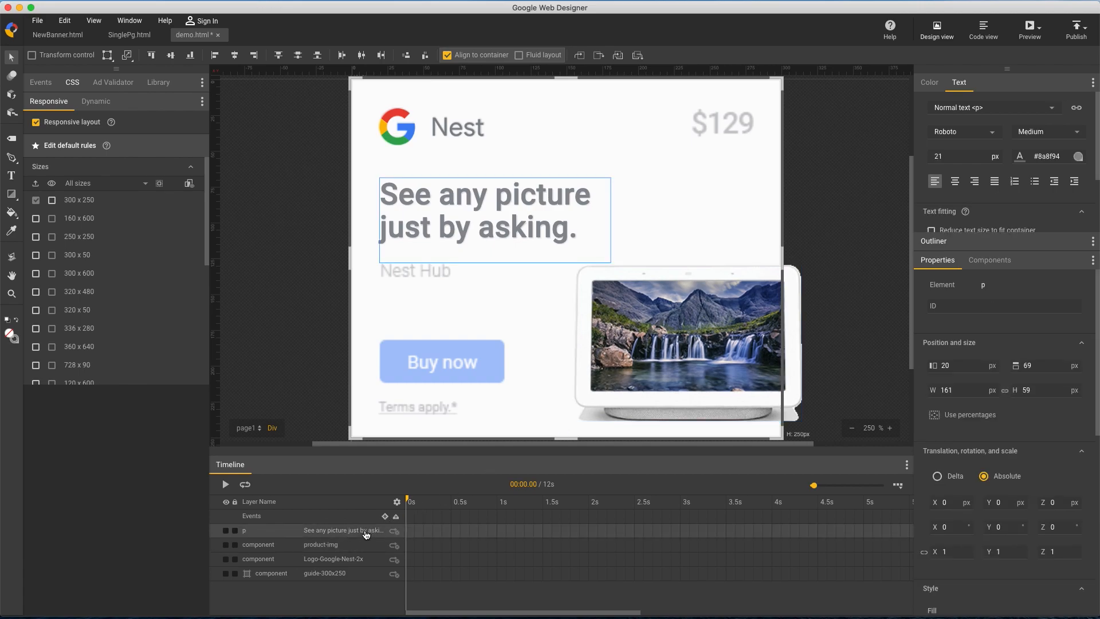
key(t)
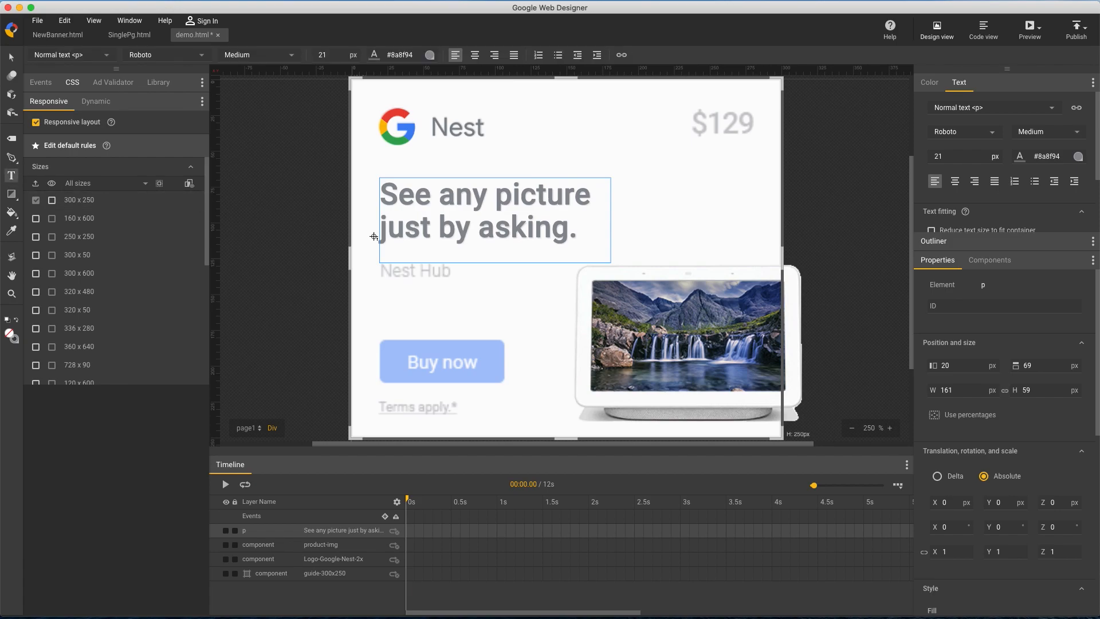
drag(367, 254, 484, 302)
text(Nes)
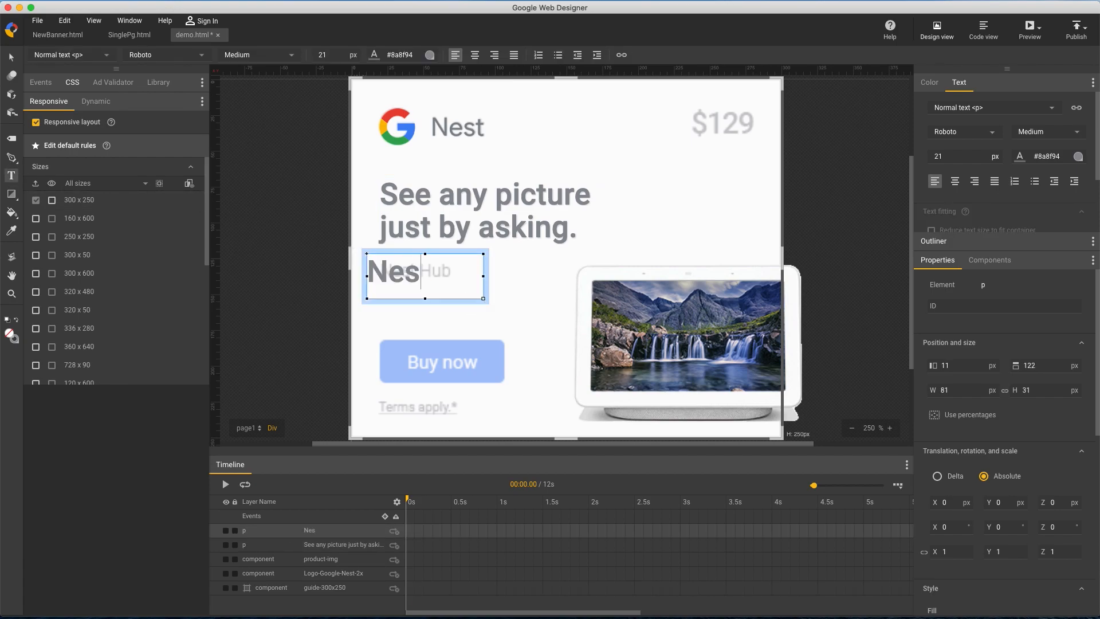
text(t Hub)
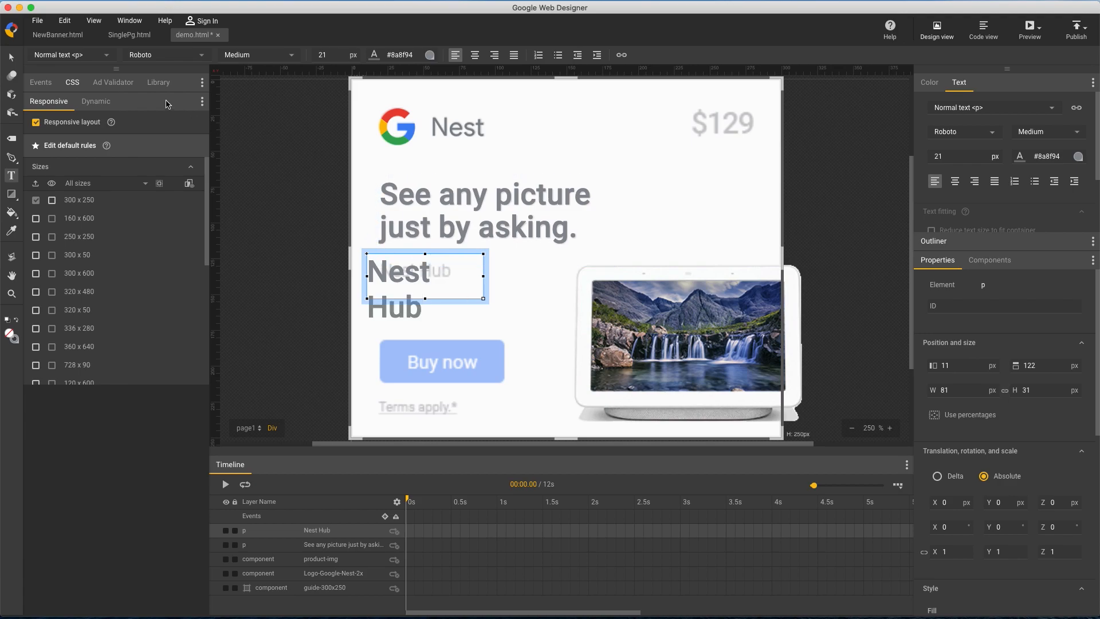
click(14, 59)
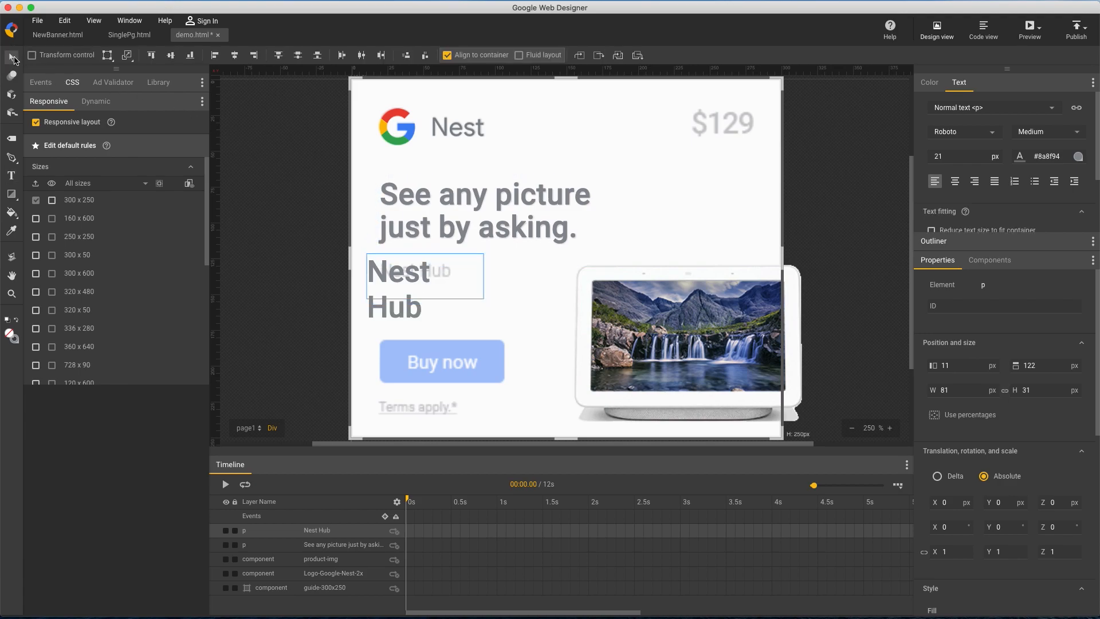
Set the Nest Hub text to Light weight and a font size of 12 px
click(1075, 135)
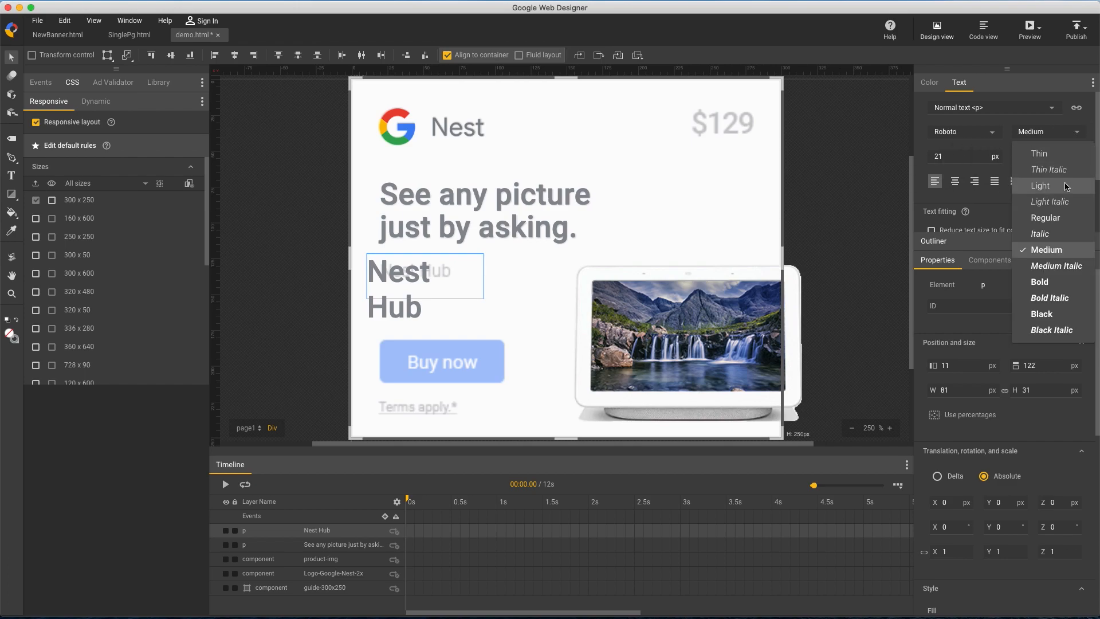
click(1065, 189)
double_click(967, 159)
text(14)
key(Down)
key(Down)
Move the Nest Hub text to 20, 126 px over the guide's label and shrink its box to 55 by 21 px
click(13, 58)
key(Down)
key(Down)
key(Down)
key(Down)
key(Right)
key(Right)
key(Right)
key(Right)
key(Right)
key(Right)
key(Right)
key(Right)
key(Right)
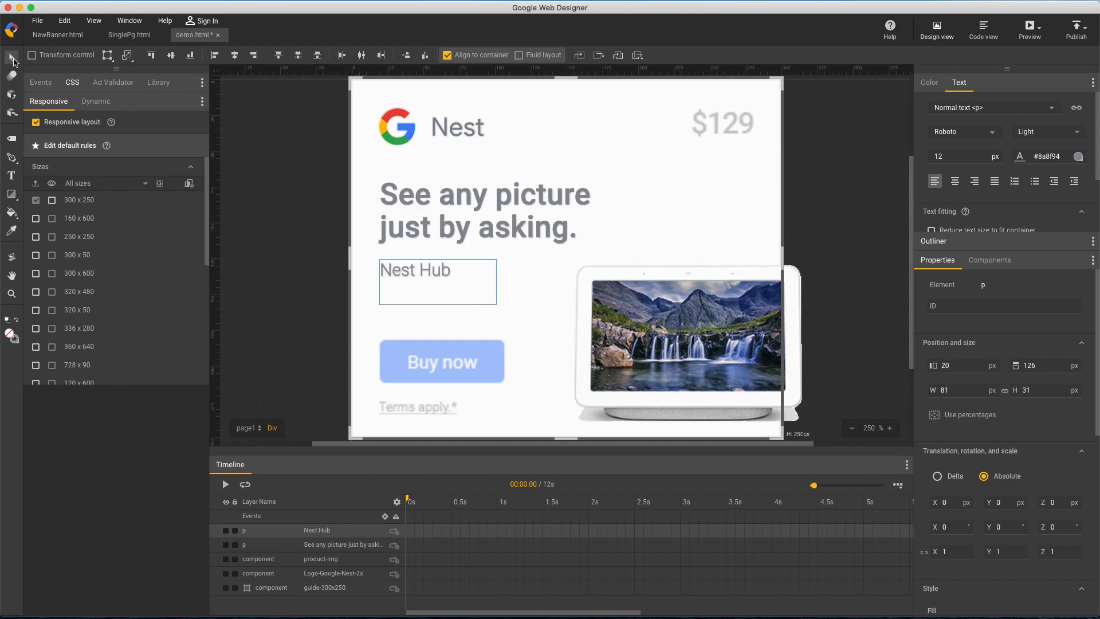
drag(1045, 389, 1046, 400)
Add a text box about 93 by 25 px below the guide's Buy now button, containing "Terms apply.*"
key(t)
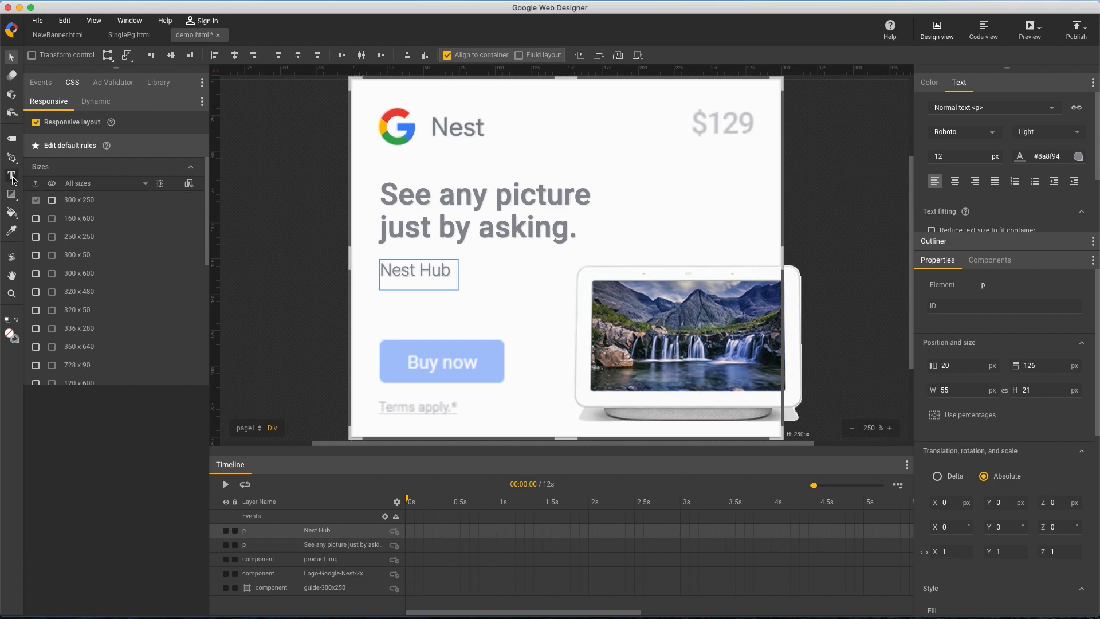
drag(369, 384, 501, 419)
text(Terms apply.)
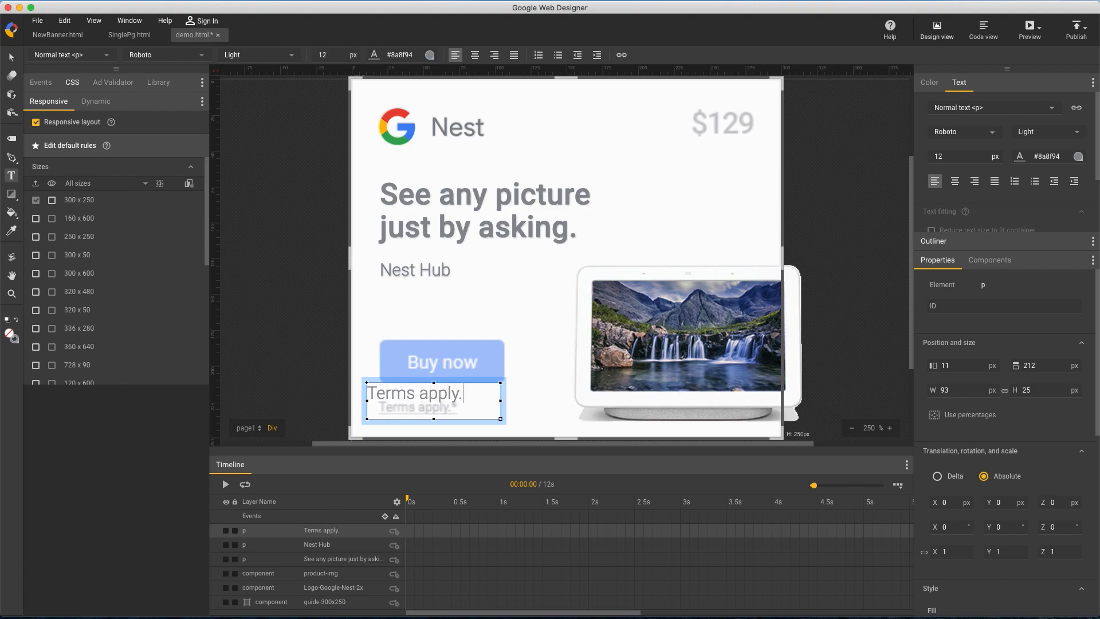
click(11, 58)
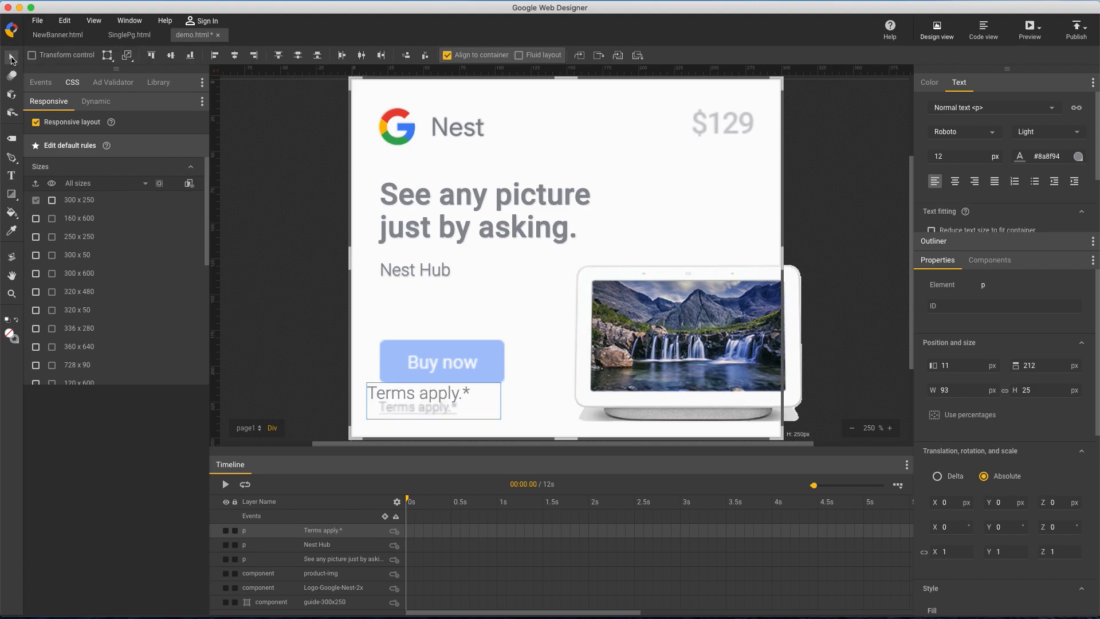
Set the "Terms apply.*" text to Regular weight and a font size of 9 px
click(1075, 133)
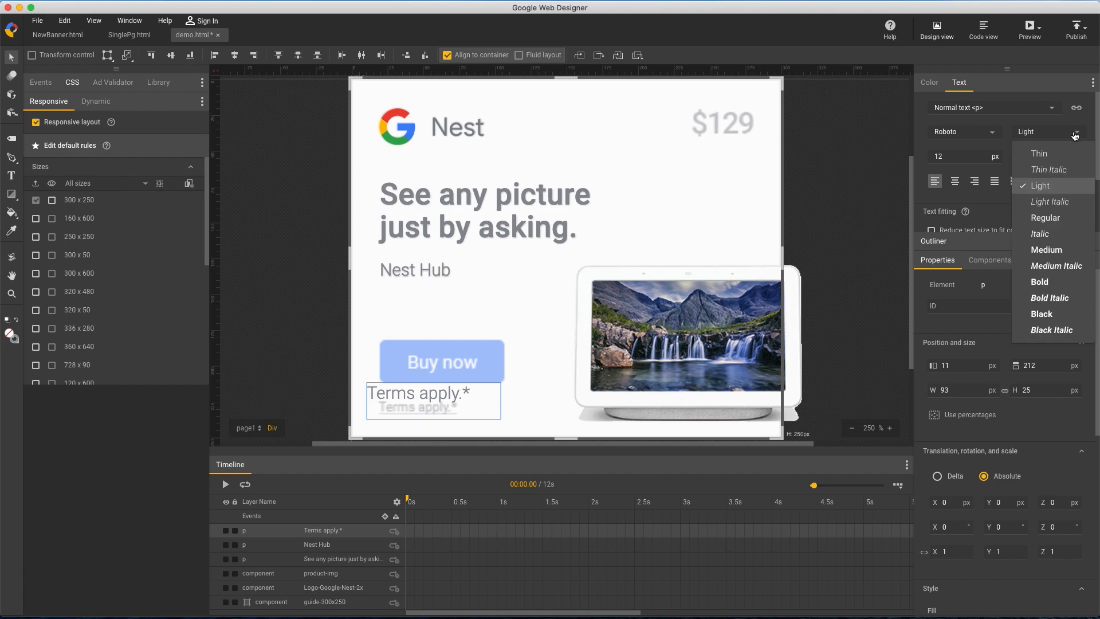
click(1061, 218)
double_click(971, 156)
text(9)
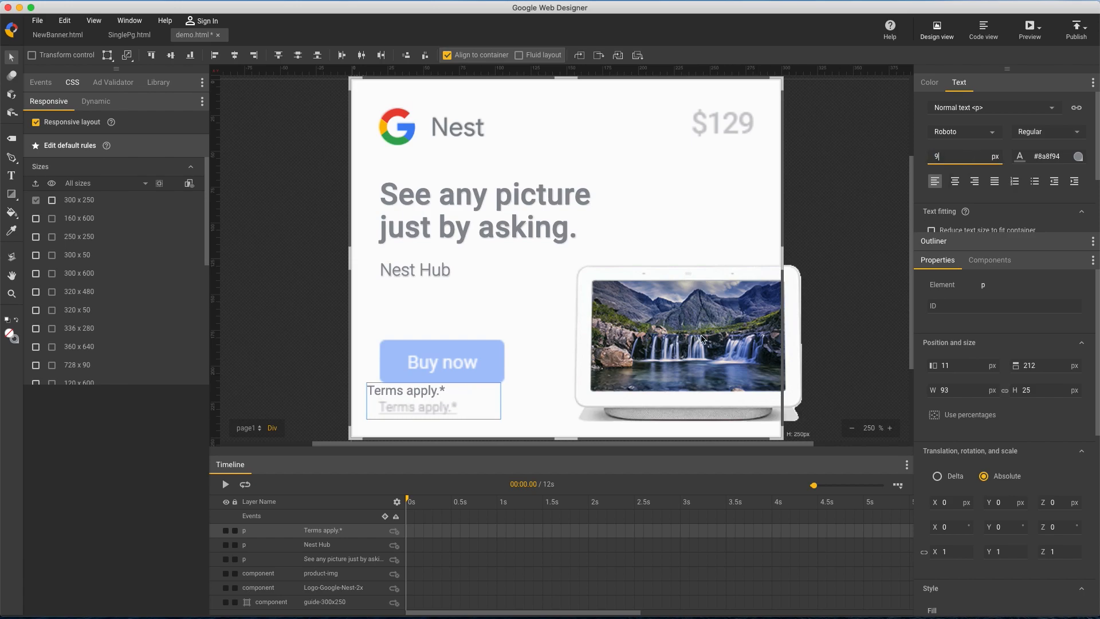
Move the "Terms apply.*" text to 19, 223 px so it sits over the guide's terms line
click(407, 393)
key(Down)
key(Down)
key(Down)
key(Down)
key(Down)
key(Down)
key(Down)
key(Down)
key(Down)
key(Down)
key(Down)
key(Right)
key(Right)
key(Right)
key(Right)
key(Right)
key(Right)
key(Right)
key(Right)
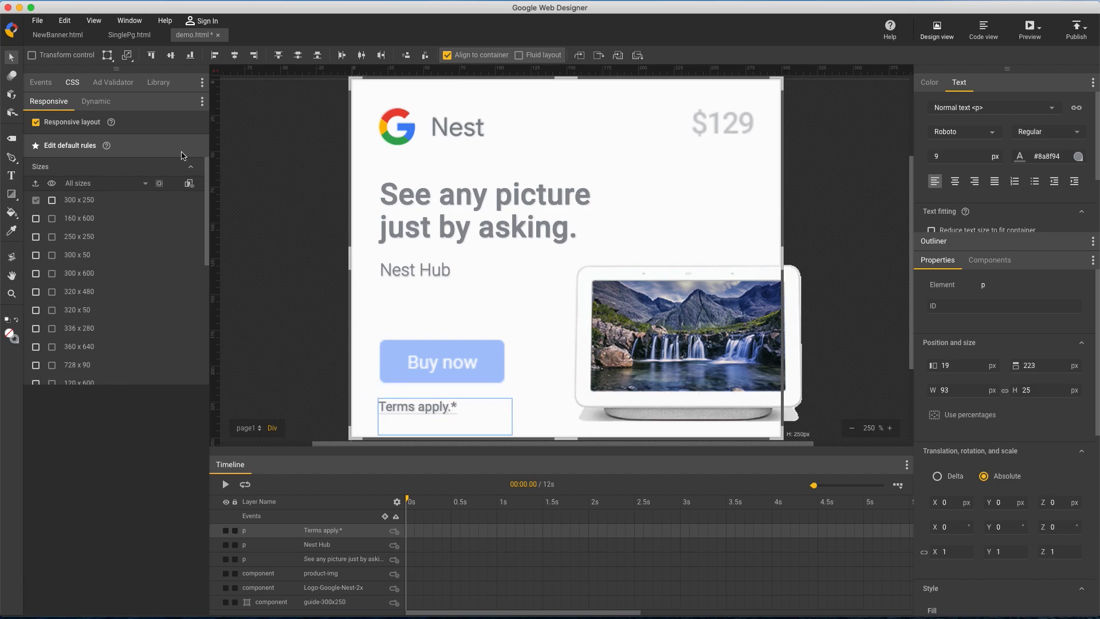
click(74, 84)
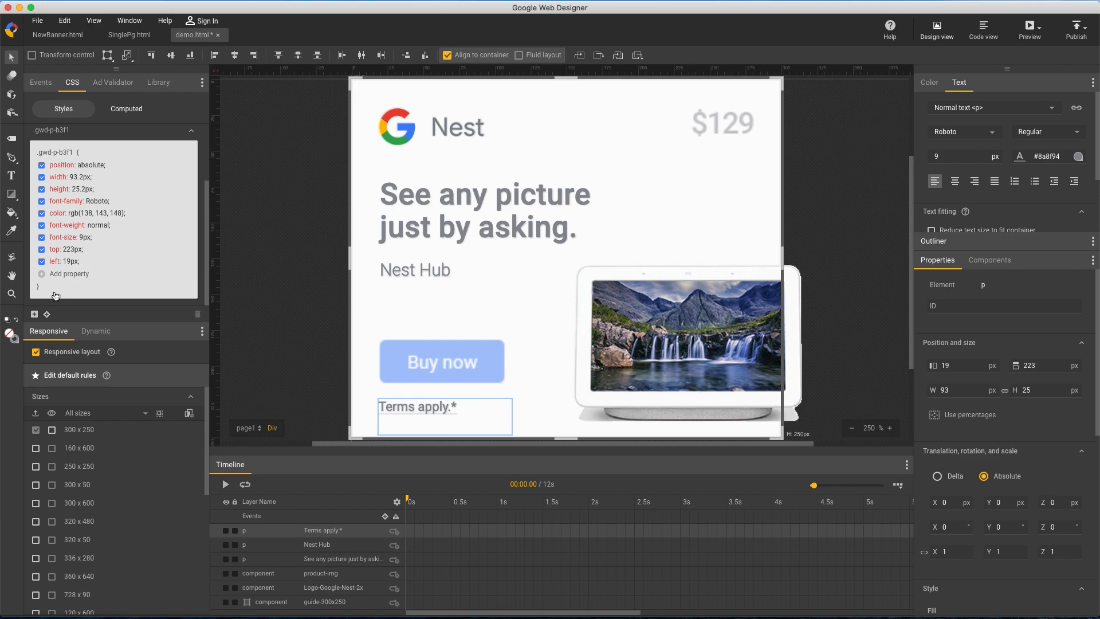
click(45, 275)
text(text-decoration)
key(Tab)
click(44, 271)
double_click(185, 90)
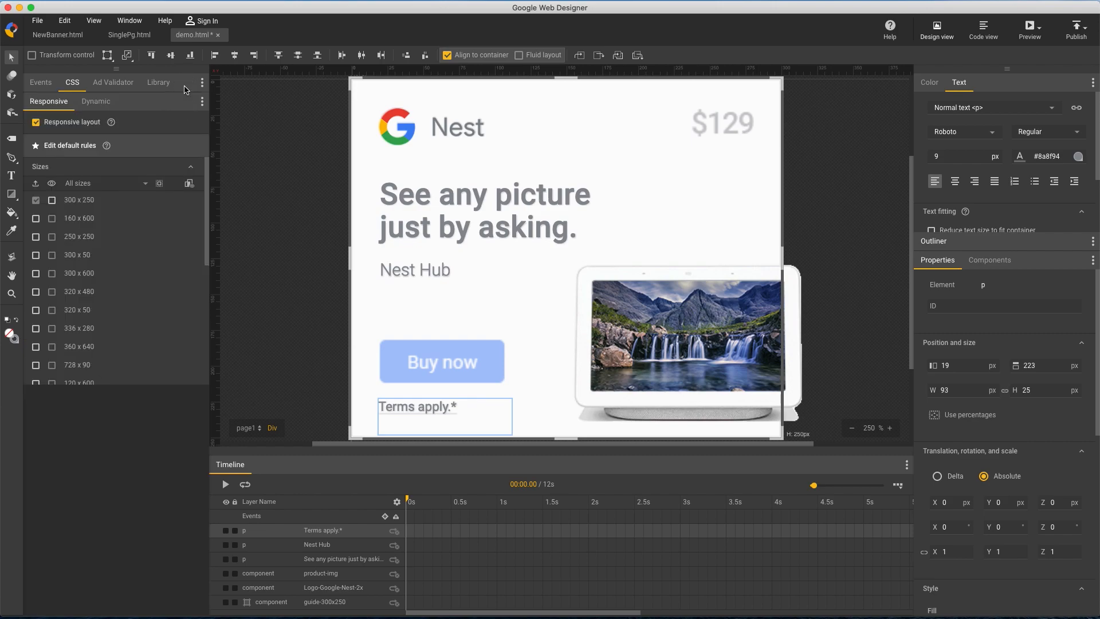
Underline the whole "Terms apply.*" text
click(11, 175)
drag(467, 407, 369, 398)
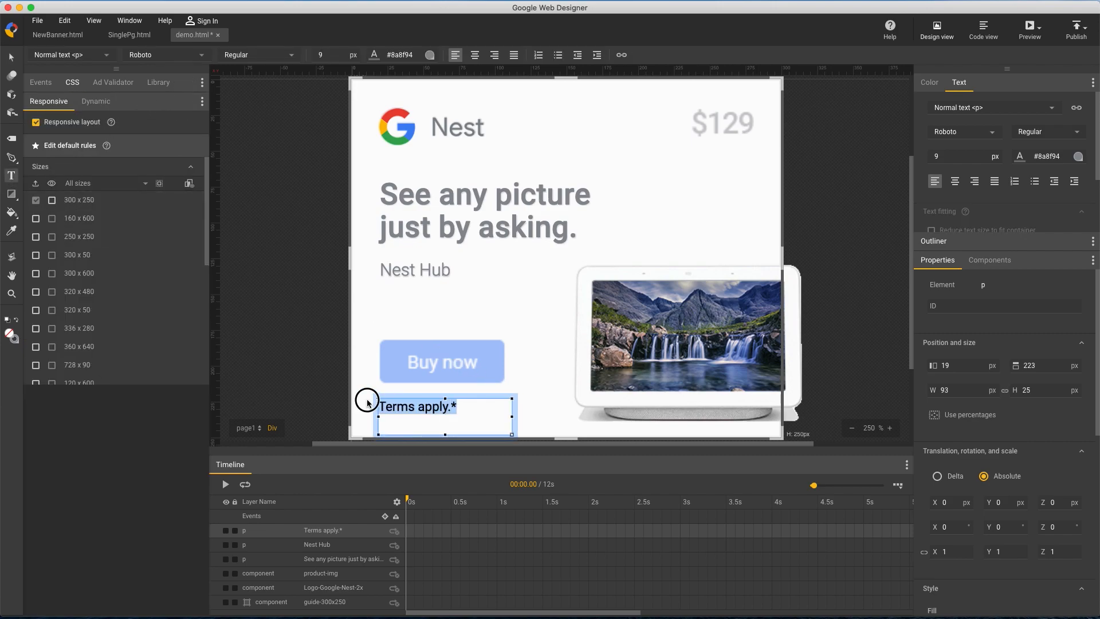
key(super+u)
click(12, 60)
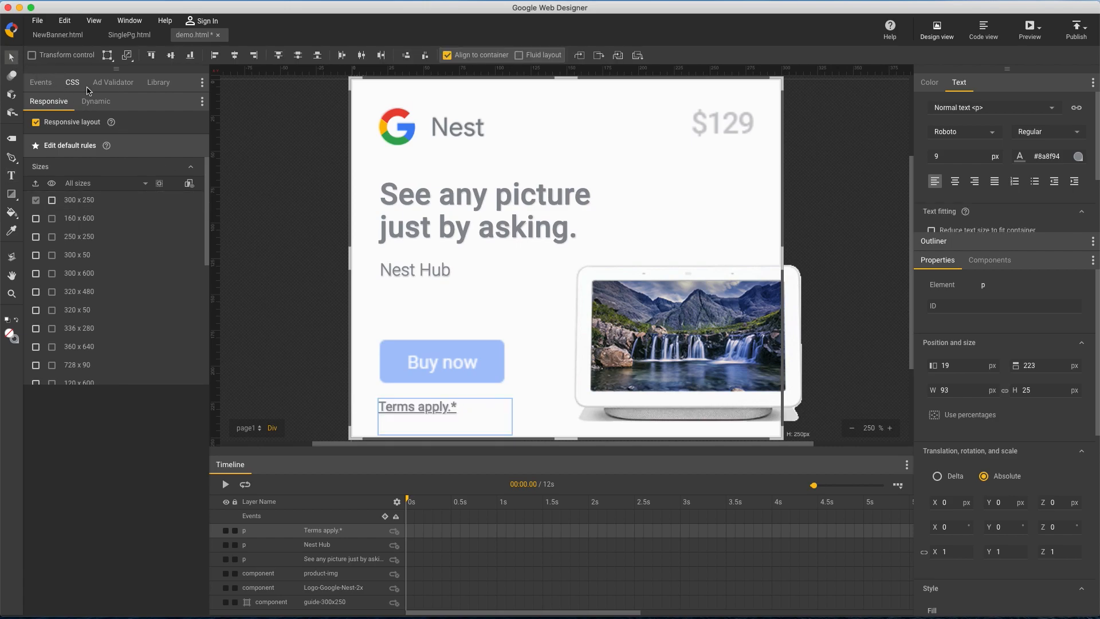
Shrink the "Terms apply.*" text box to 63 by 17 px
click(1051, 396)
text(20)
drag(1052, 397, 1052, 398)
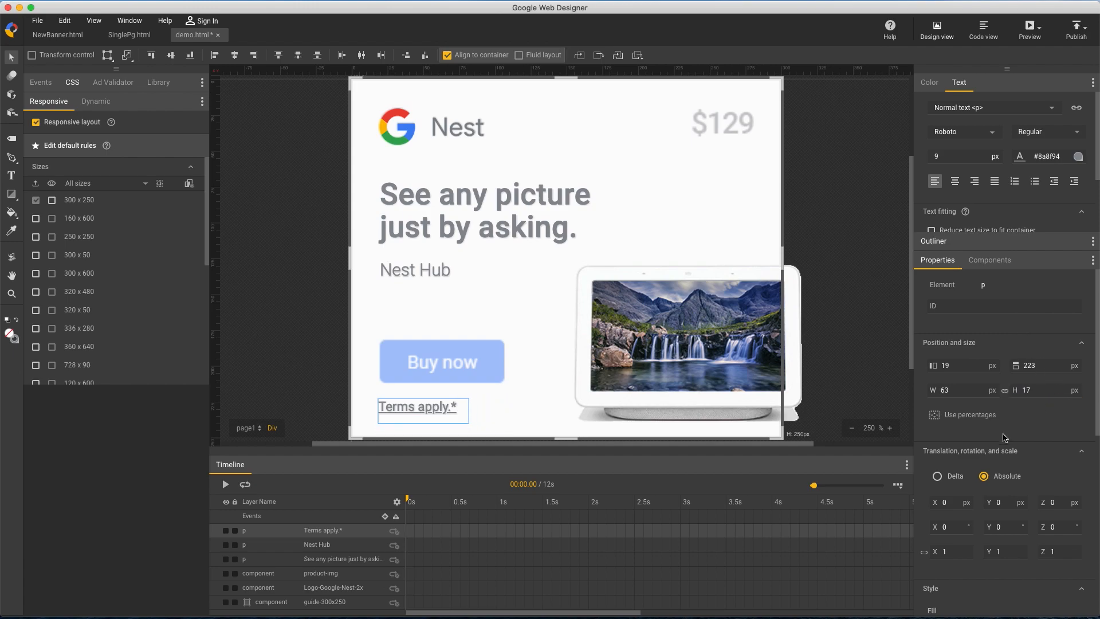
Rename the "Terms apply.*" layer as disclaimer in the timeline
double_click(331, 531)
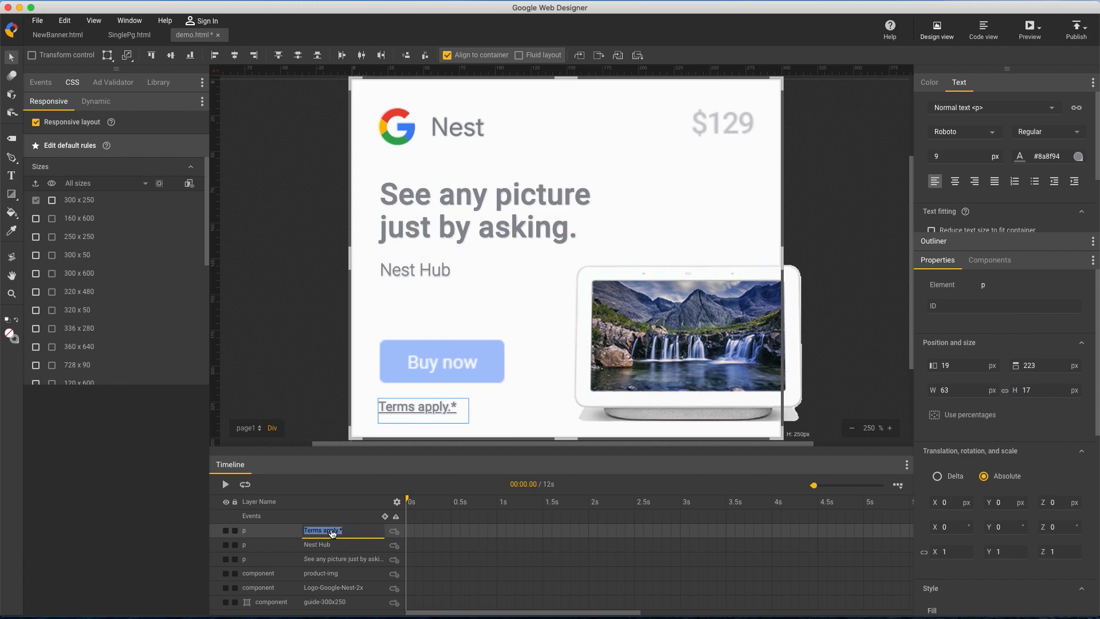
text(disclaimer)
key(Return)
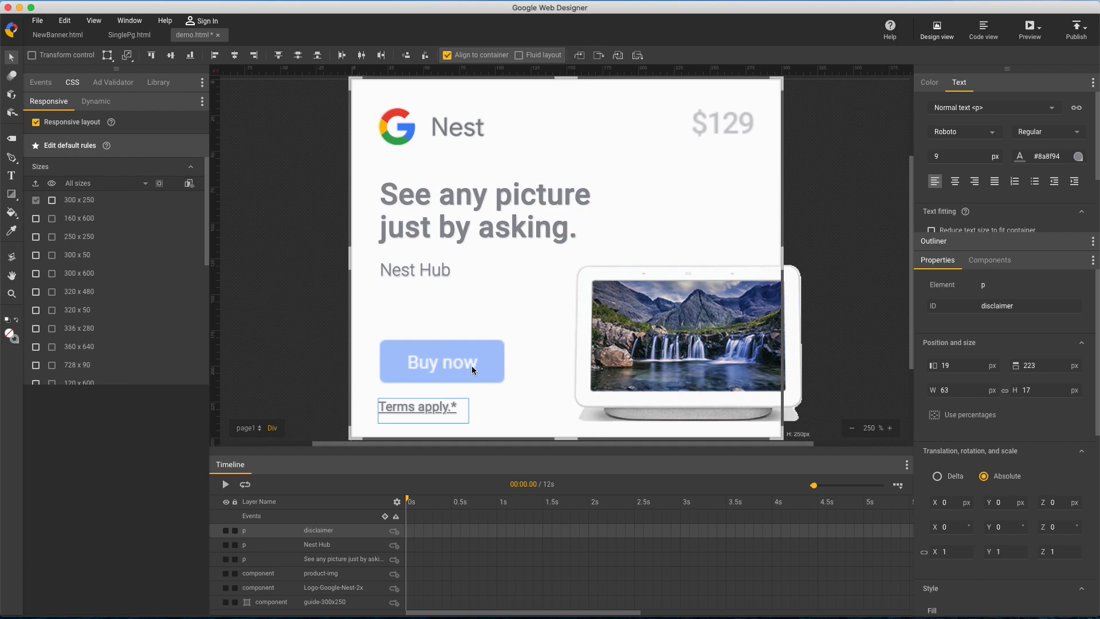
Add a click event to the disclaimer text that triggers the Google ad Exit ad action with gwd-ad as receiver
right_click(420, 408)
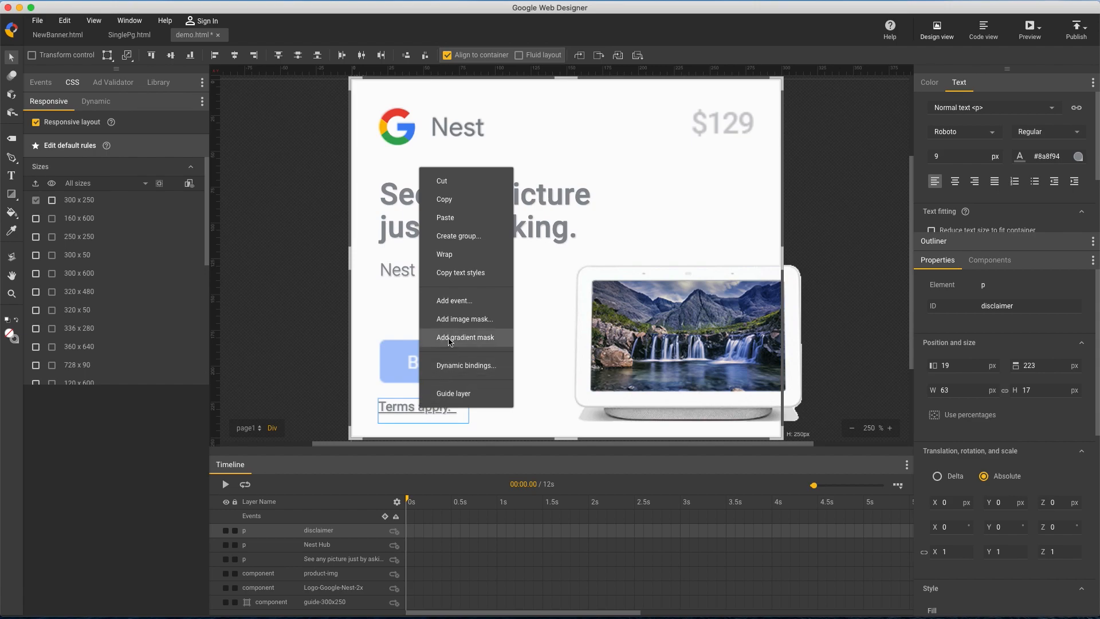
click(449, 302)
click(453, 253)
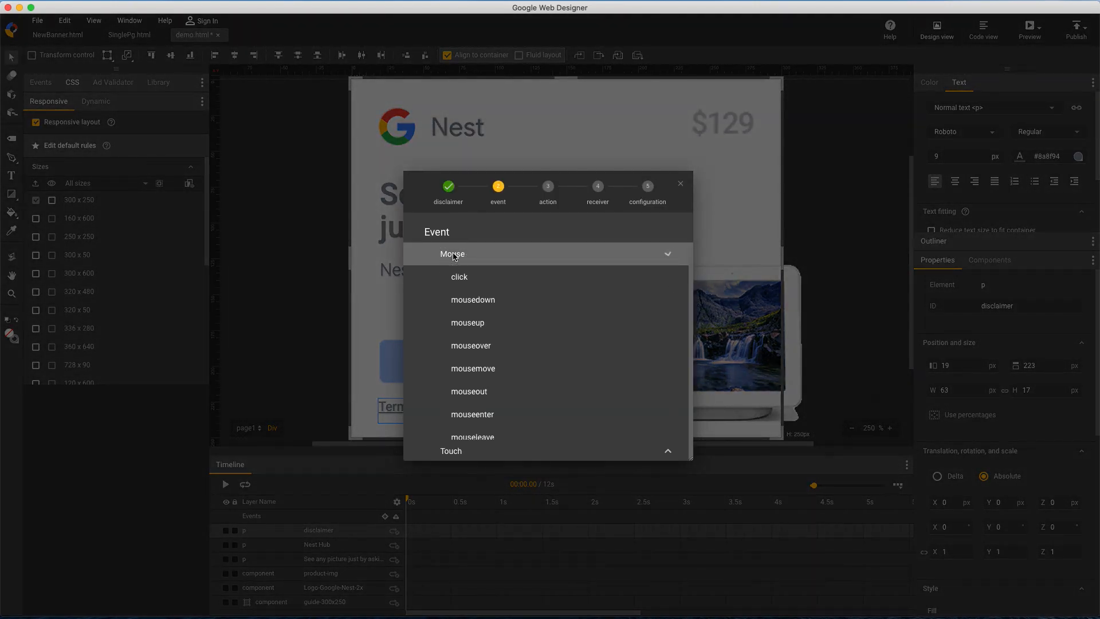
click(465, 281)
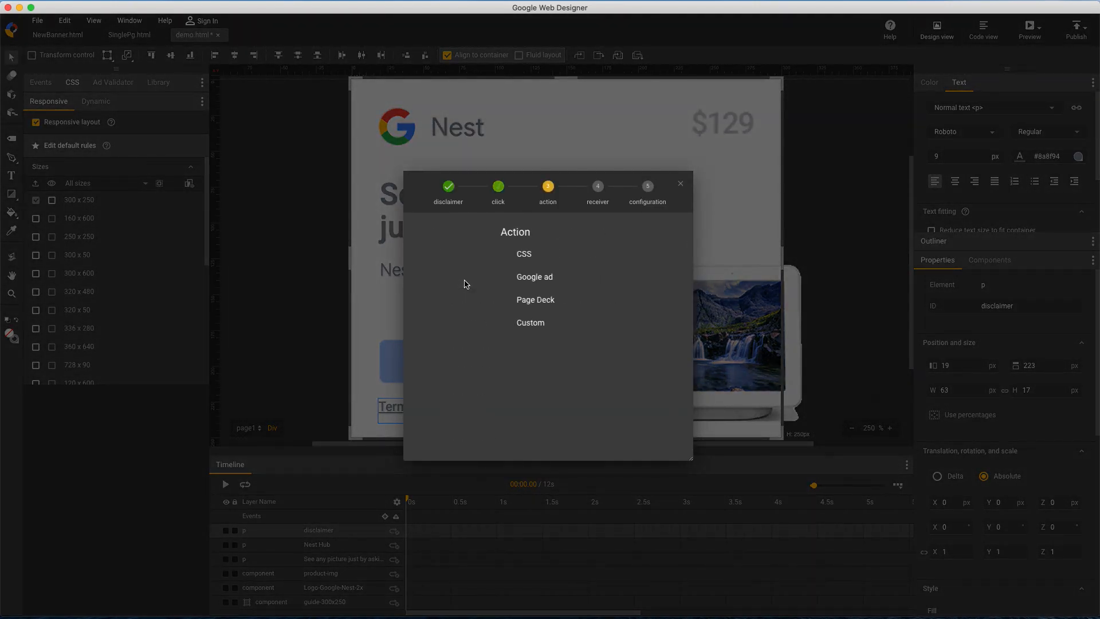
click(465, 281)
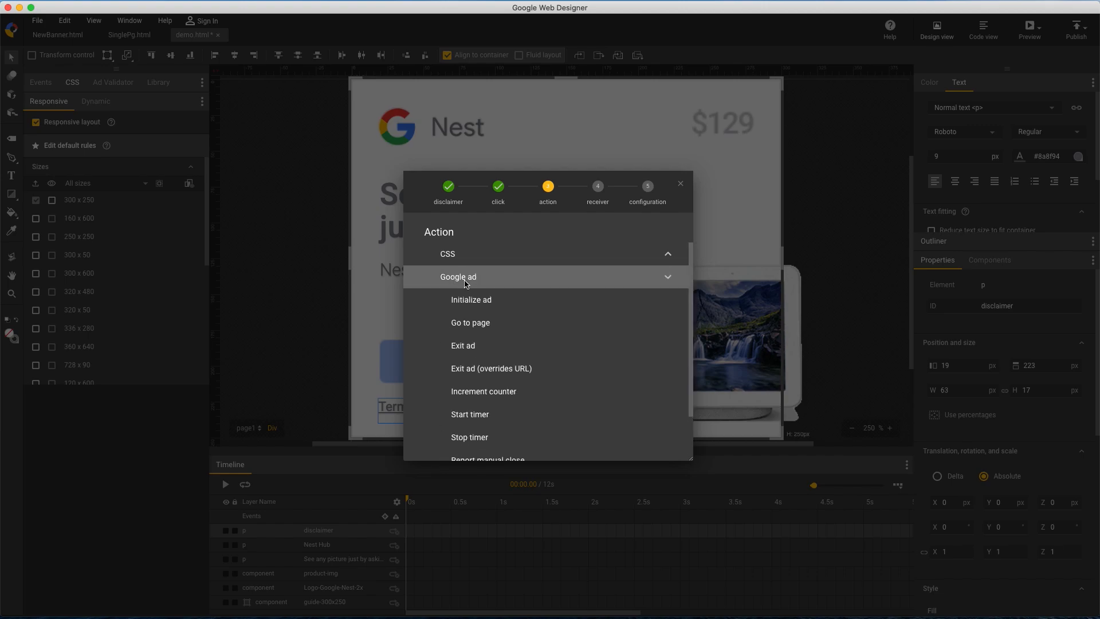
click(463, 345)
click(464, 263)
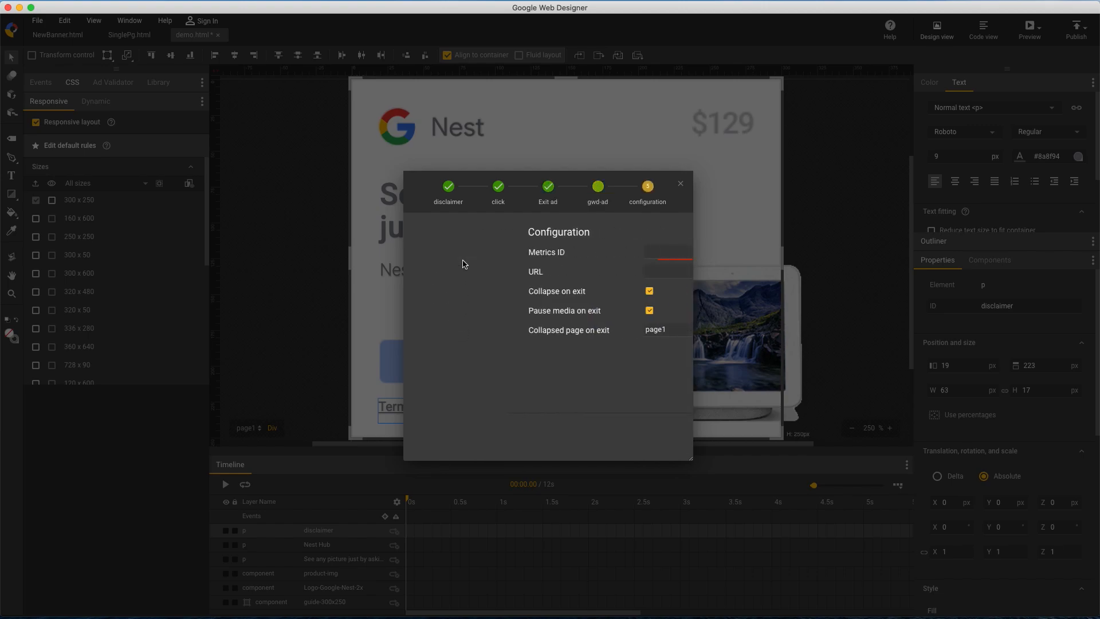
Configure the disclaimer's exit event with metrics ID disc and the copied terms-of-service URL
click(548, 260)
text(disc)
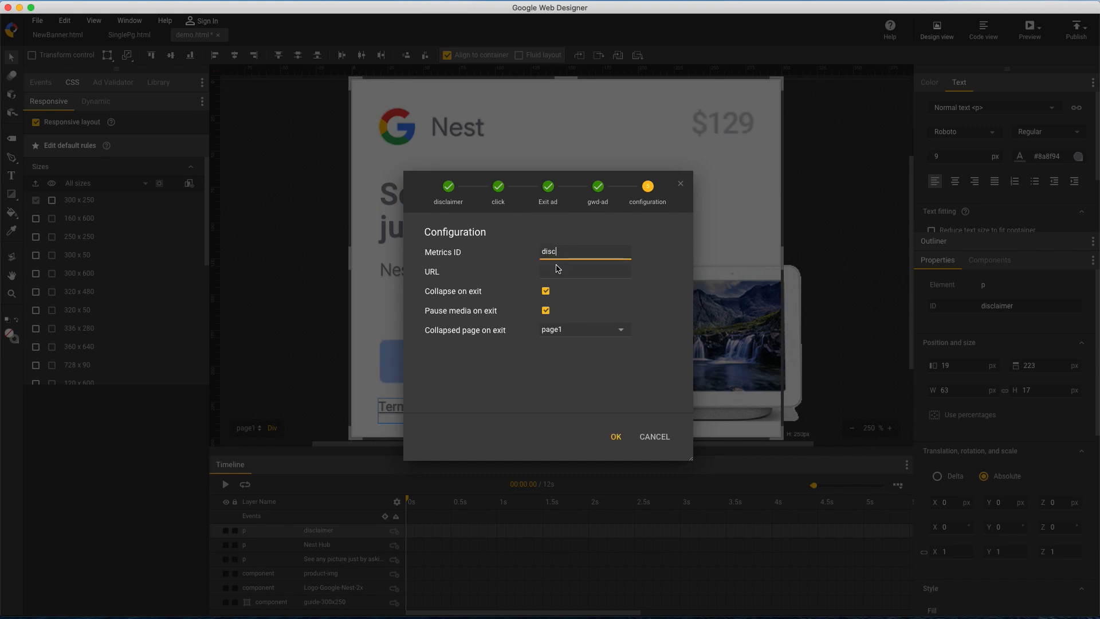
click(557, 268)
key(super+v)
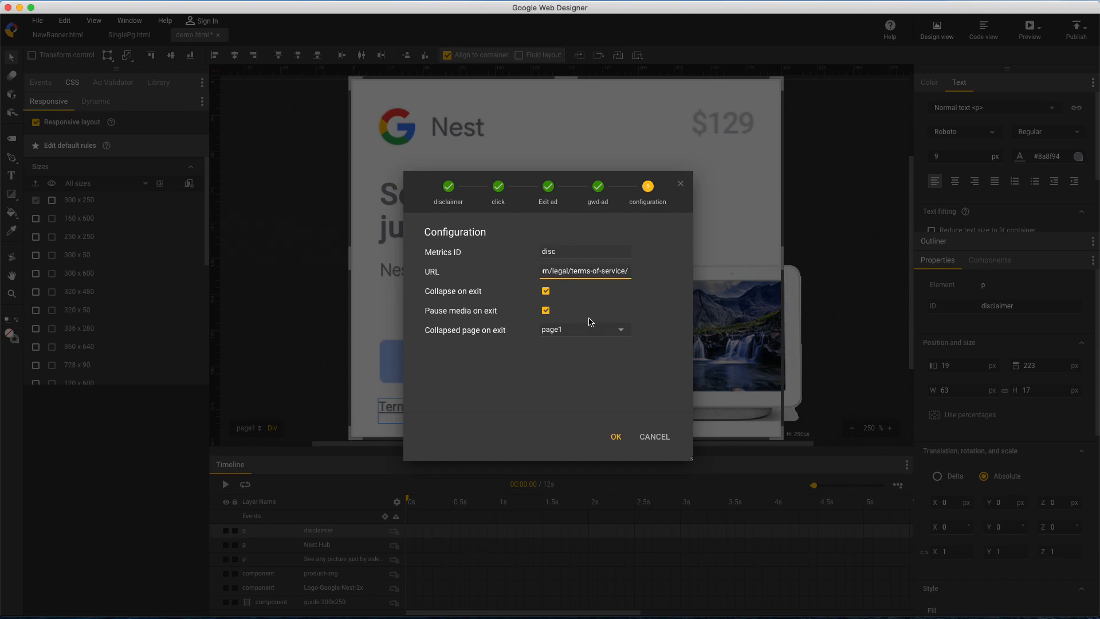
click(616, 436)
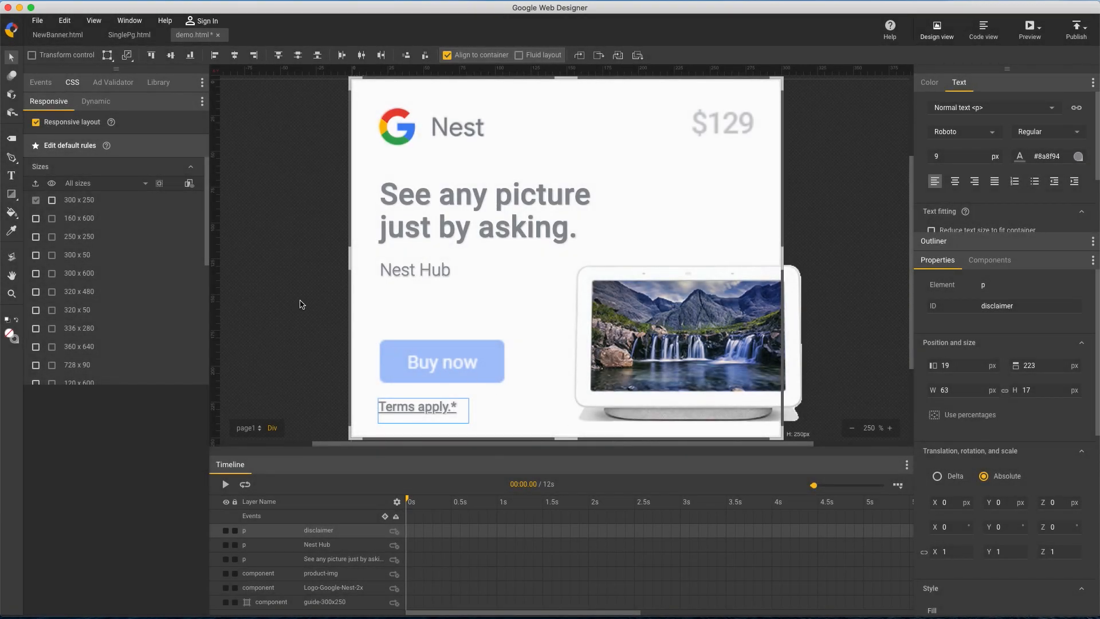
Add a "$129" text box about 51 by 37 px over the guide's price
click(11, 176)
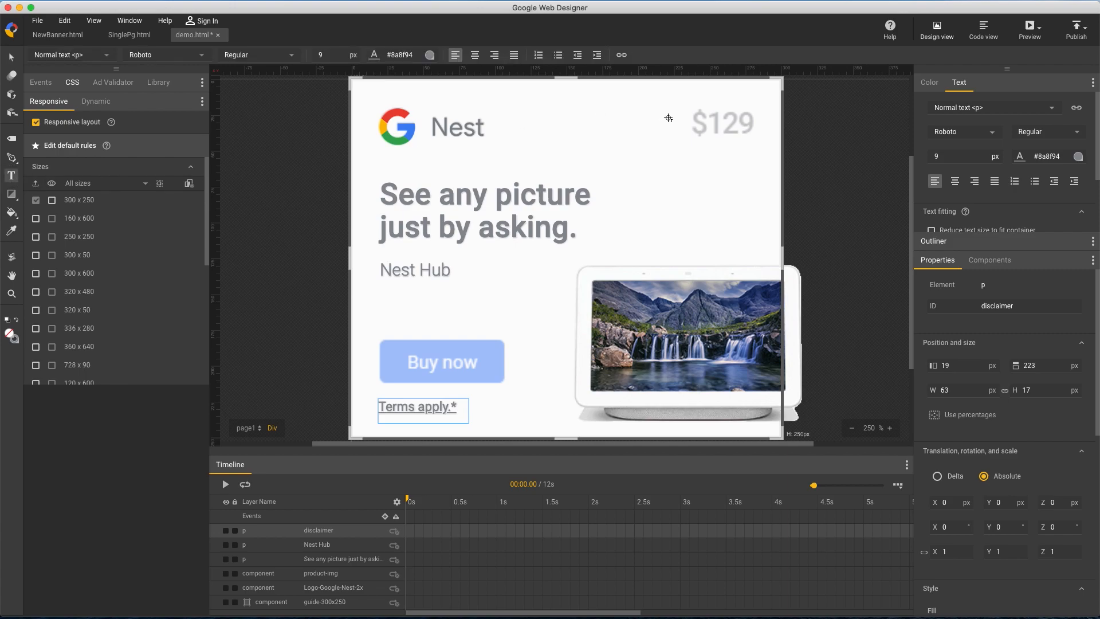
drag(689, 98, 763, 152)
text($129)
click(11, 56)
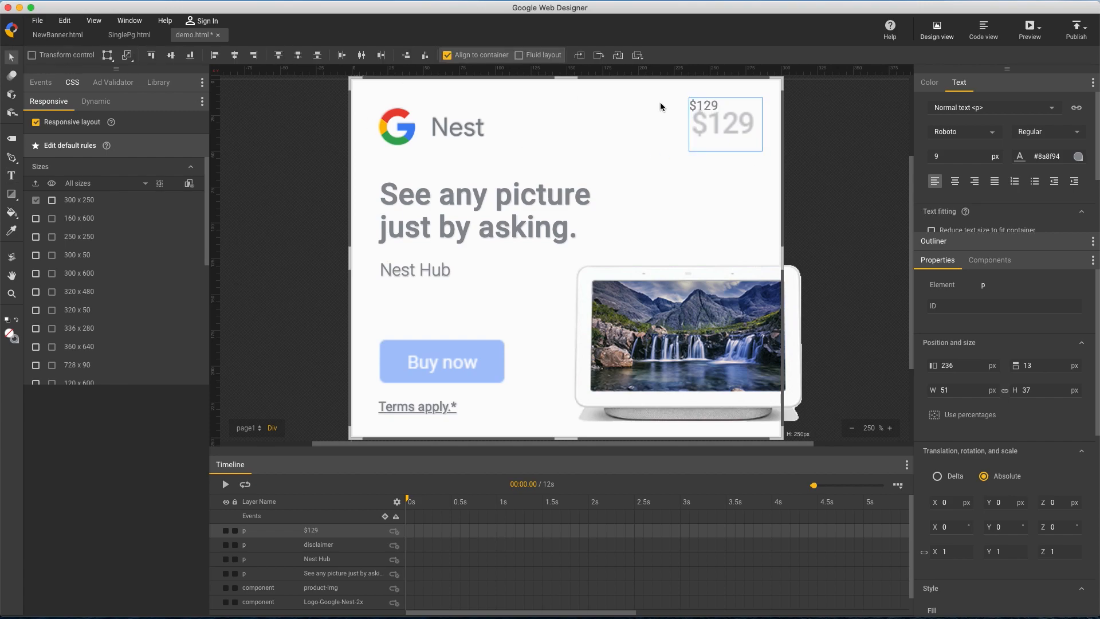
Set the "$129" text to Medium weight and 20 px size
click(1057, 140)
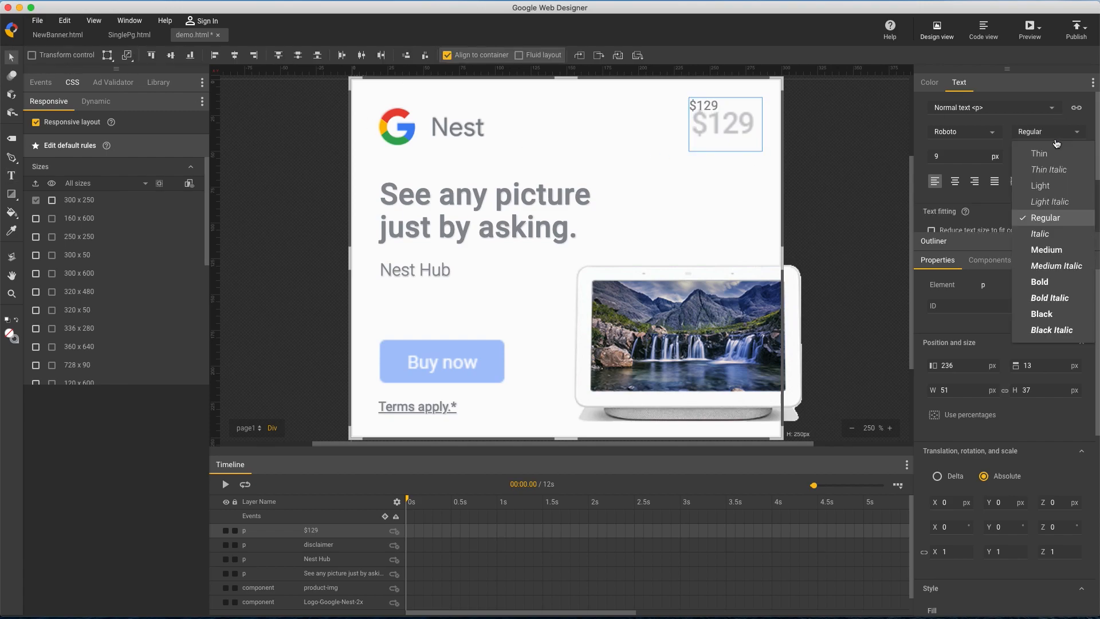
click(1053, 251)
click(970, 156)
text(17)
key(Up)
key(Up)
key(Up)
Move the "$129" text to 238, 19 px so it lines up with the guide's price
click(739, 121)
key(Down)
key(Down)
key(Down)
key(Down)
key(Down)
key(Down)
key(Right)
key(Right)
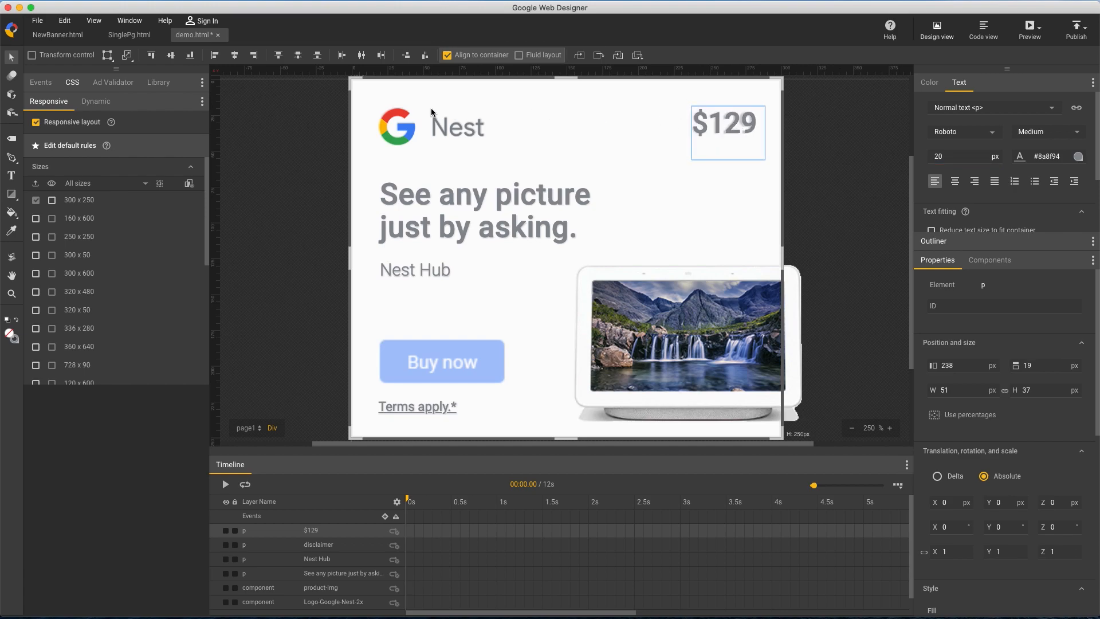
Add the CSS property letter-spacing: -1px to the "$129" text
click(73, 84)
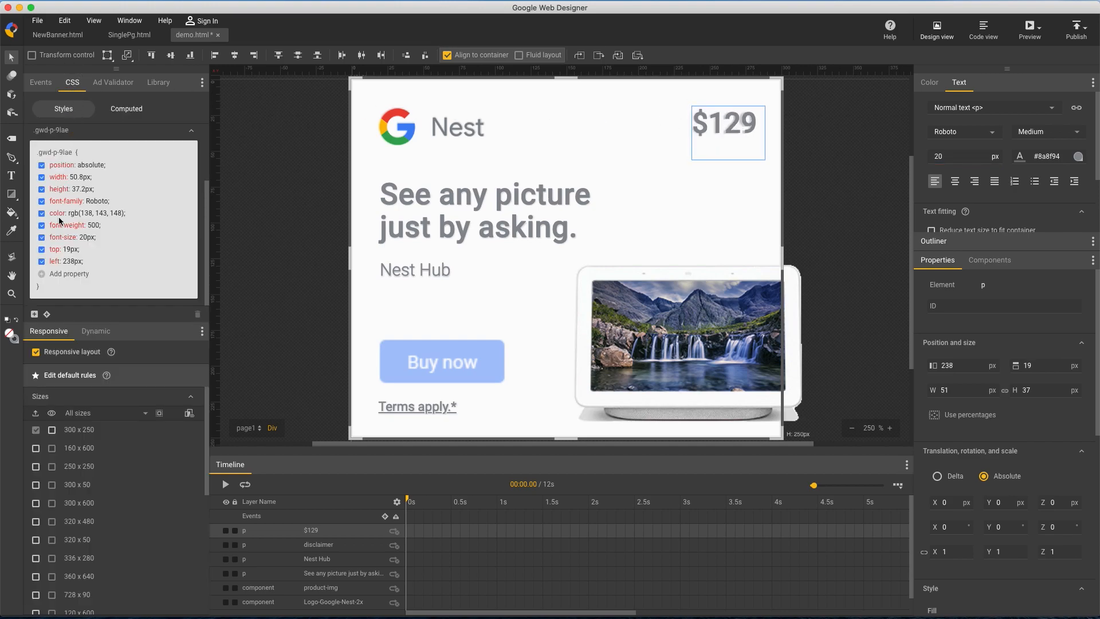
click(45, 278)
text(letter-spacing: -1px)
key(Return)
click(182, 85)
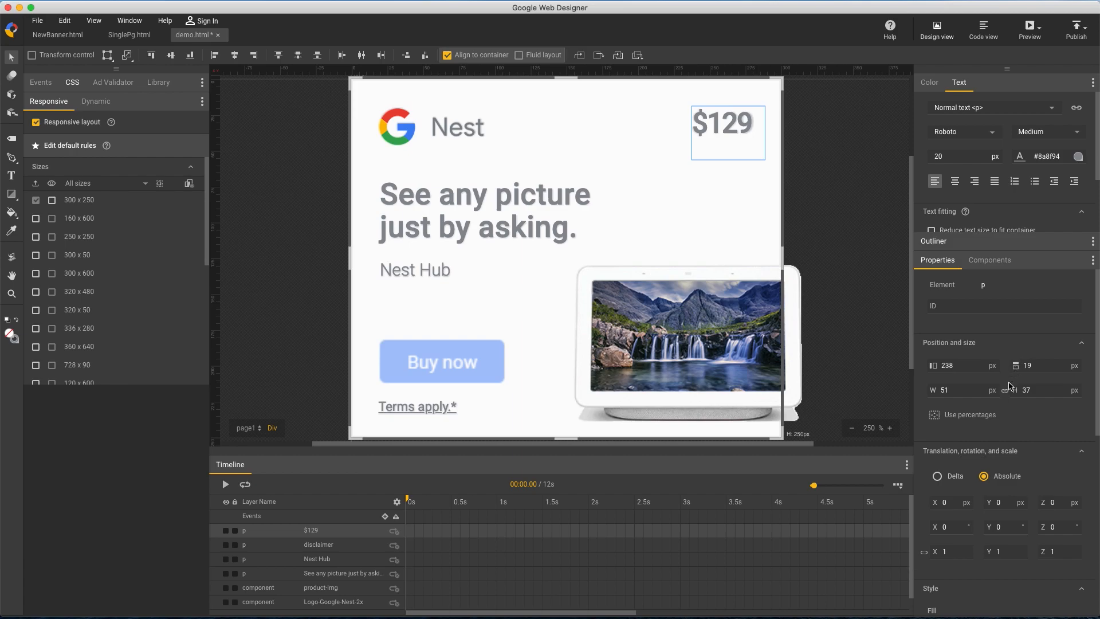
Reduce the height of the "$129" text box to 28 px
click(1042, 389)
key(Down)
key(Down)
key(Down)
key(Down)
key(Down)
key(Down)
key(Down)
key(Down)
key(Down)
click(1002, 394)
Draw a div about 87 by 30 px over the guide's Buy now button and fill it with #4285f4
click(12, 142)
click(35, 56)
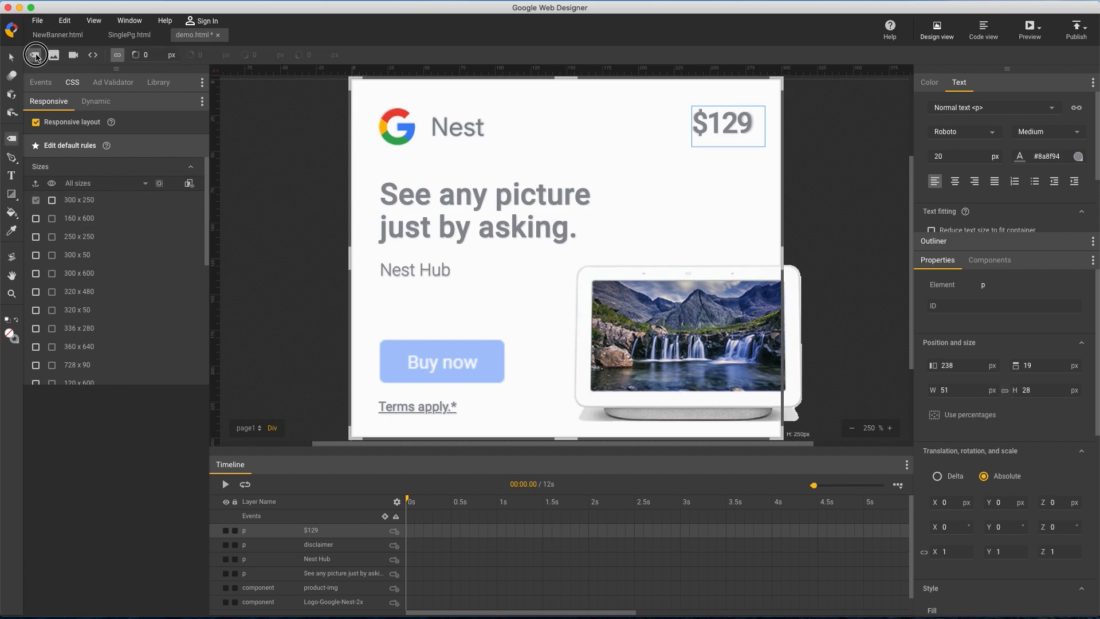
mouse_move(372, 339)
mouse_down()
mouse_move(446, 372)
mouse_move(507, 382)
mouse_up()
scroll(1009, 424, down, 5)
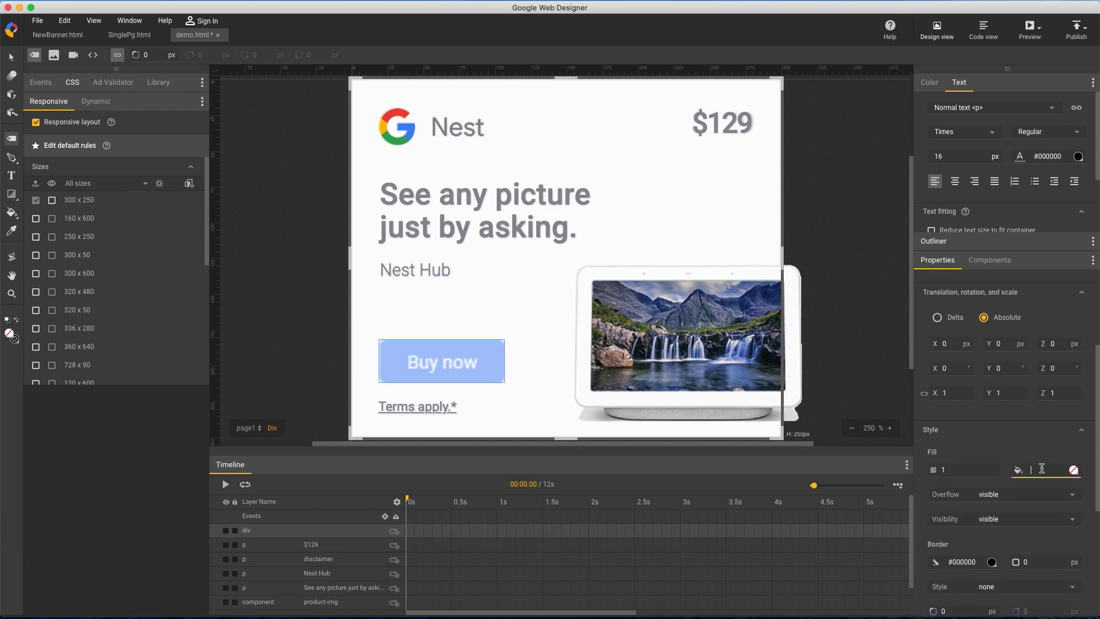
text(#4285f4)
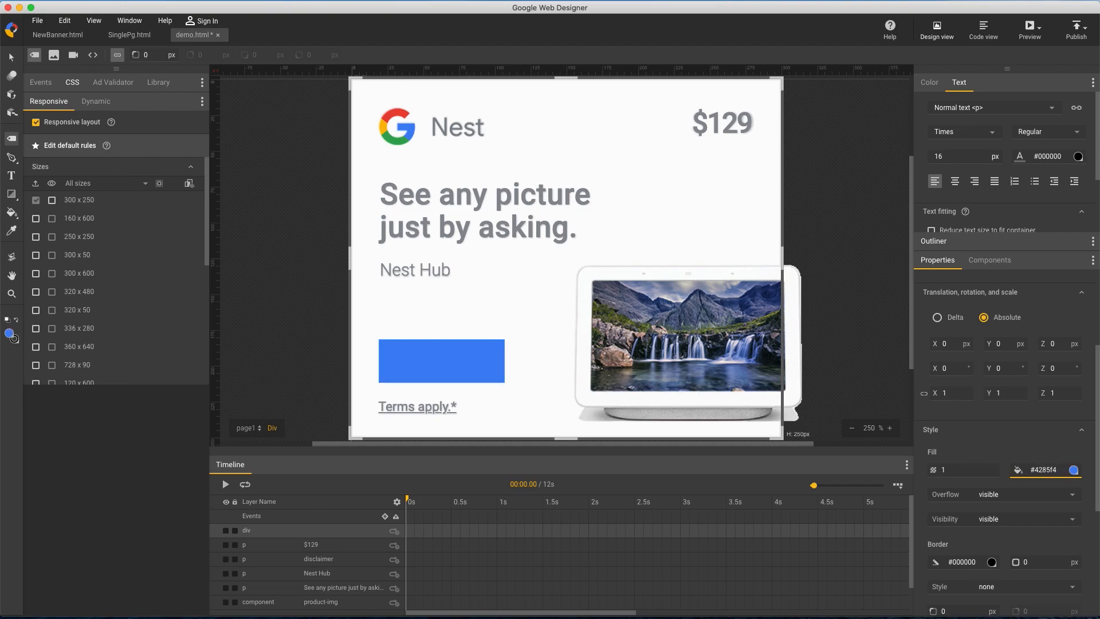
Round the blue div's corners to 4 px and set its opacity to 0.5
scroll(1059, 480, down, 4)
click(963, 497)
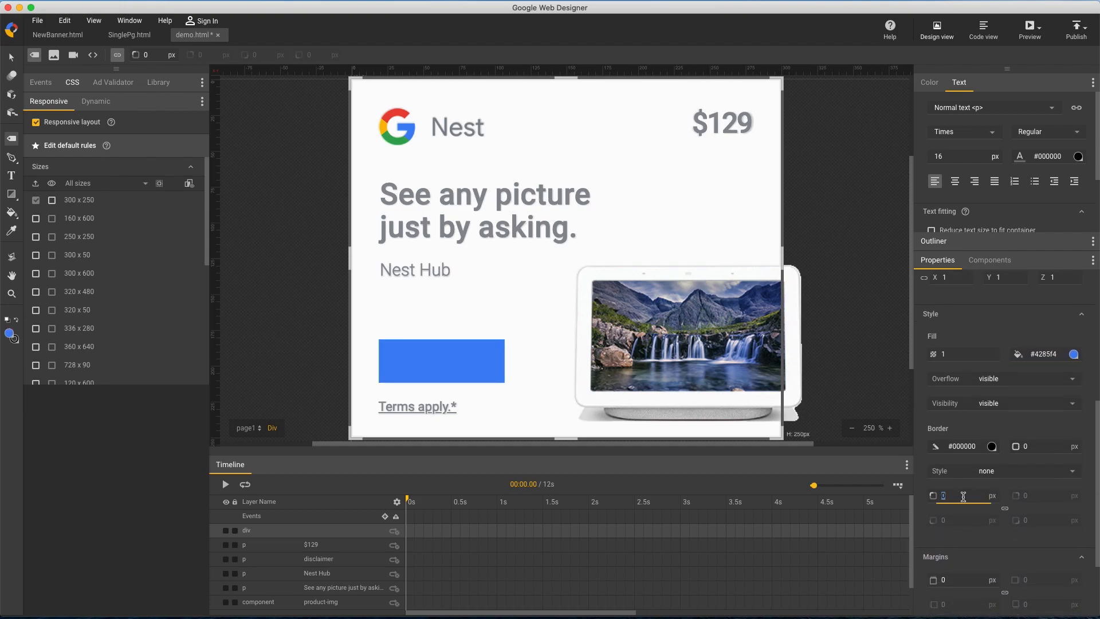
key(Return)
drag(972, 354, 972, 386)
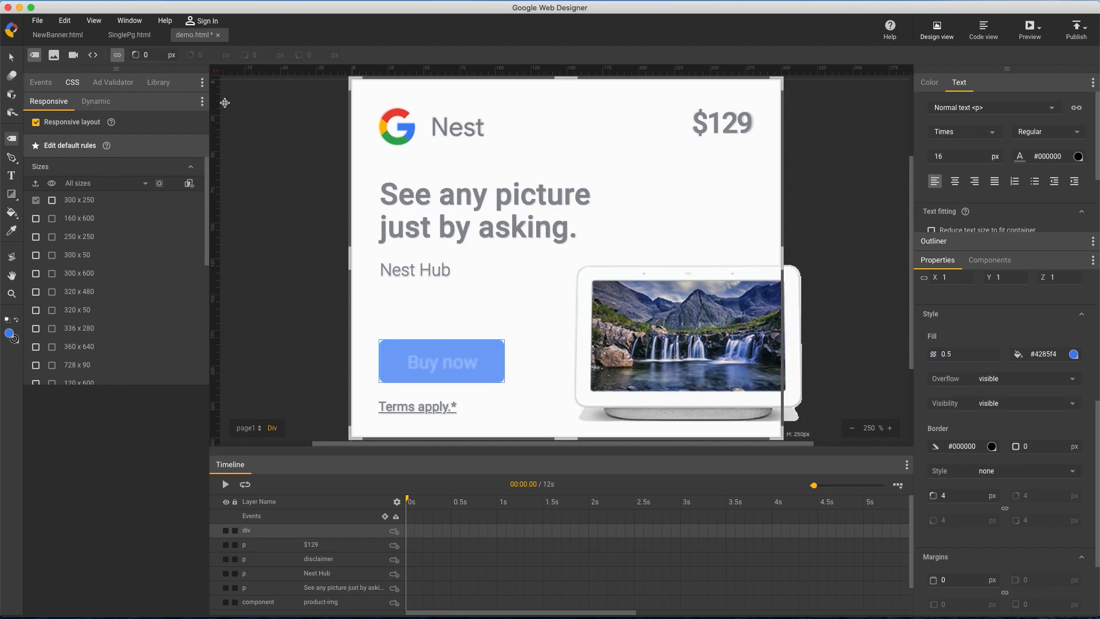
Enter the blue div and add a "Buy now" text box inside it over the guide's label
click(11, 58)
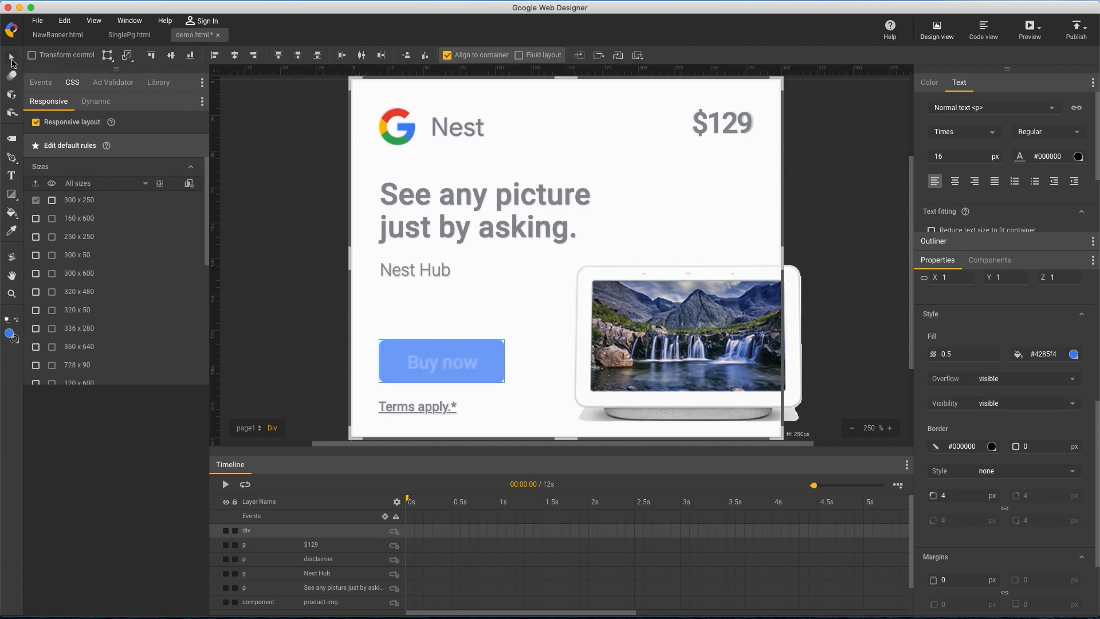
double_click(456, 357)
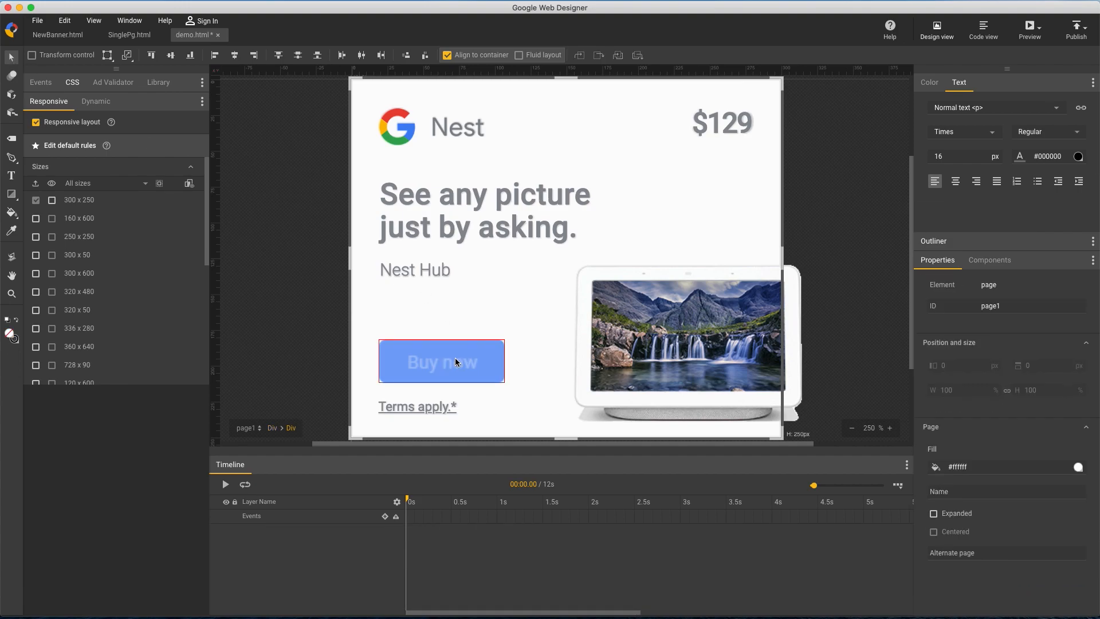
click(11, 176)
drag(401, 346, 480, 379)
text(Buy now)
click(12, 57)
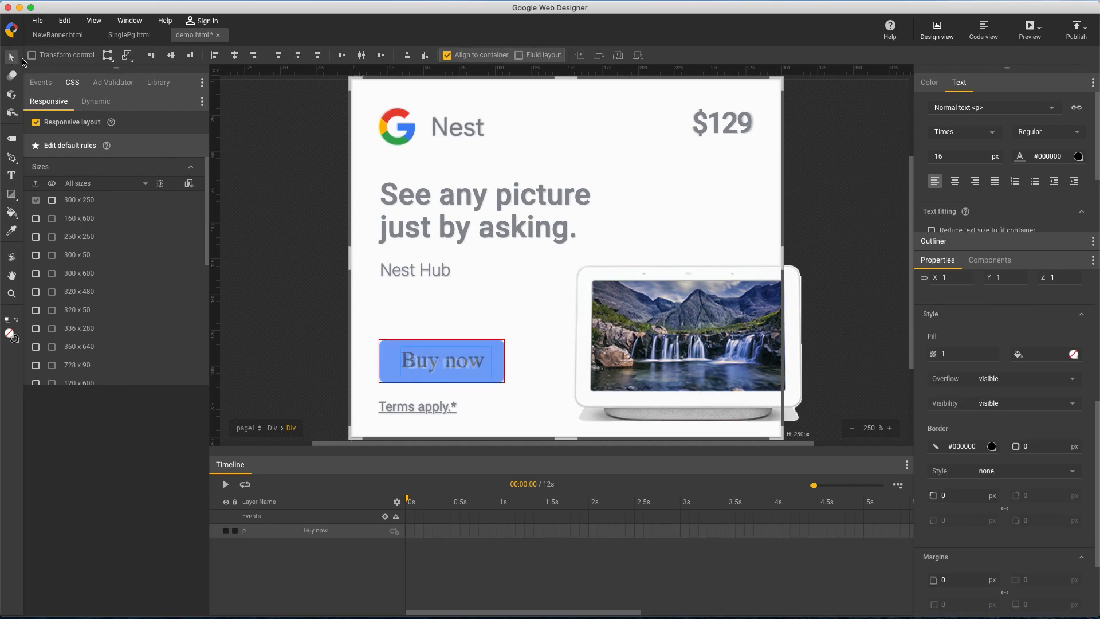
Format the "Buy now" text as Roboto, white, 13 px
click(977, 131)
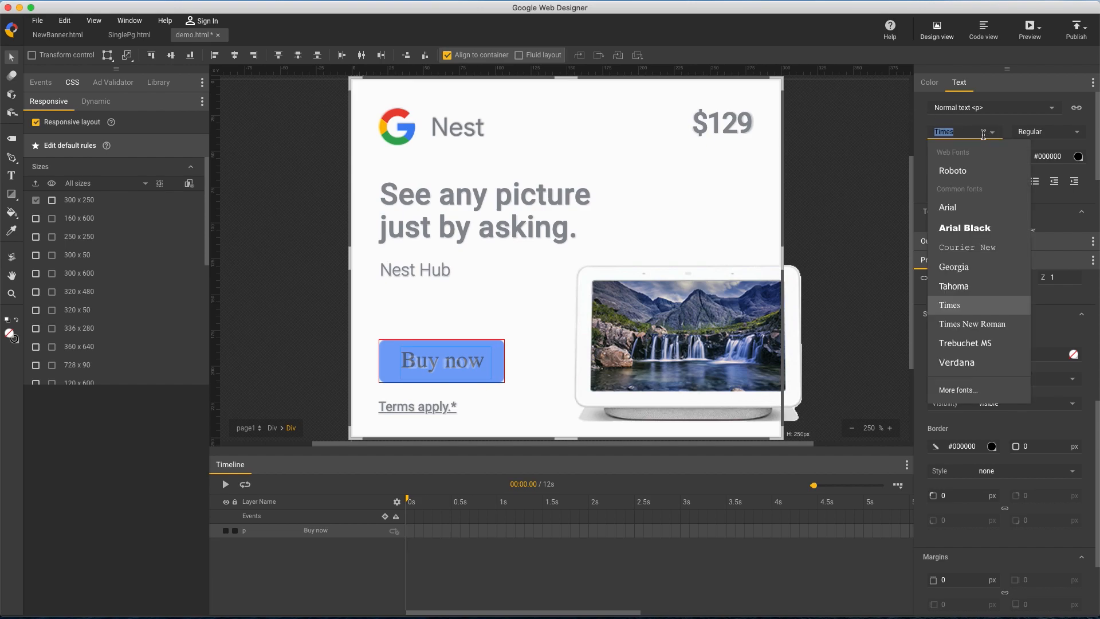
click(970, 170)
click(1066, 157)
text(white)
key(Return)
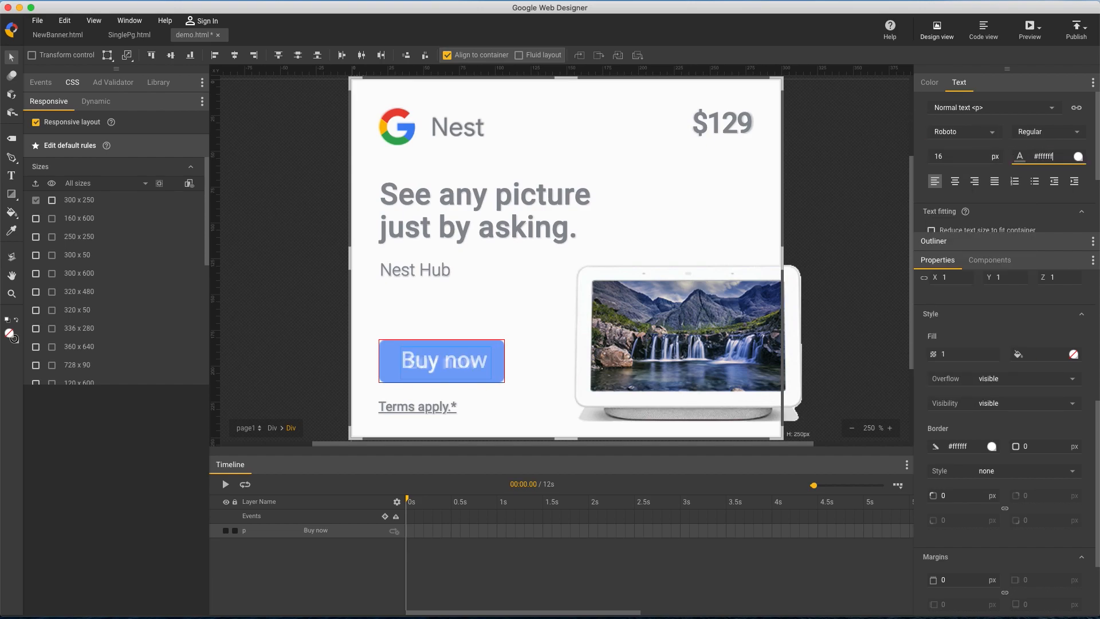
double_click(964, 155)
text(13)
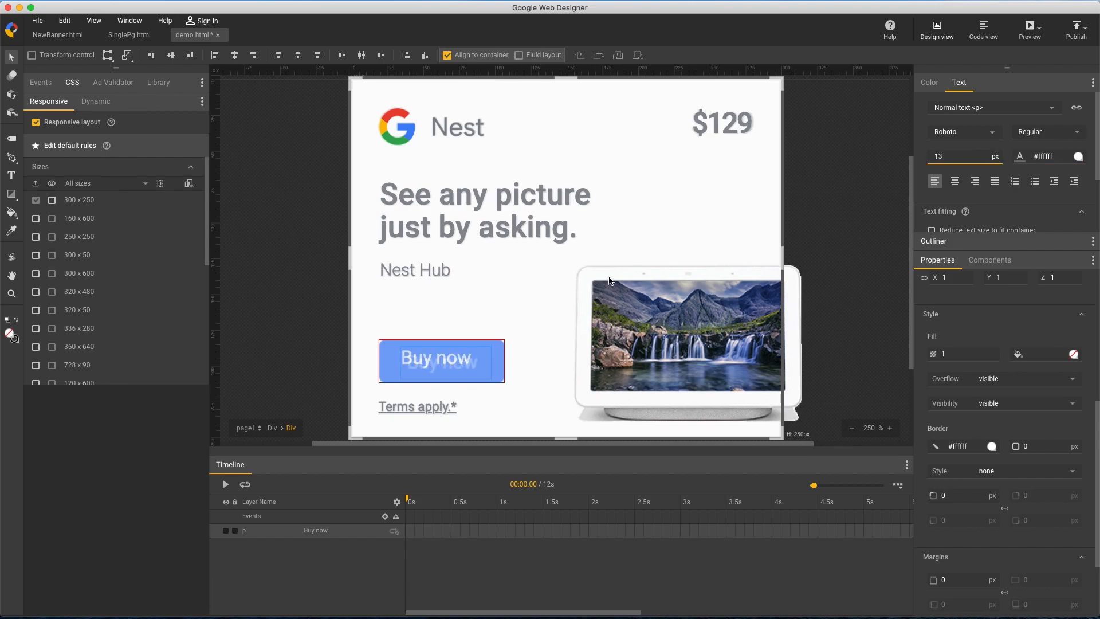
Move the "Buy now" text to 19, 8 px inside the button and shrink its box to 56 by 20 px
click(437, 363)
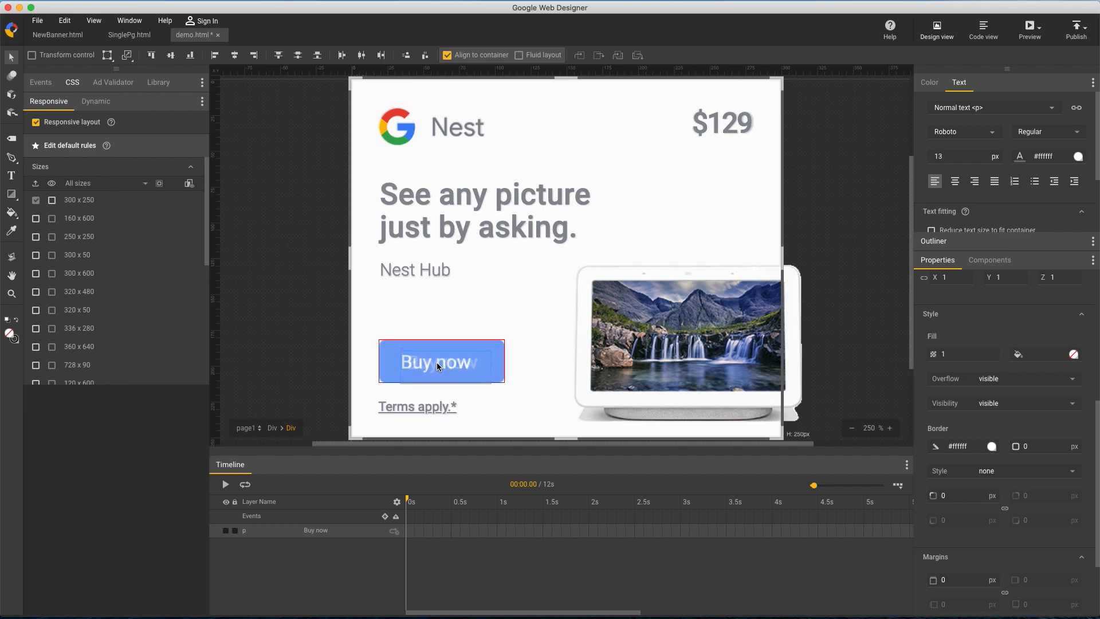
scroll(1054, 355, up, 5)
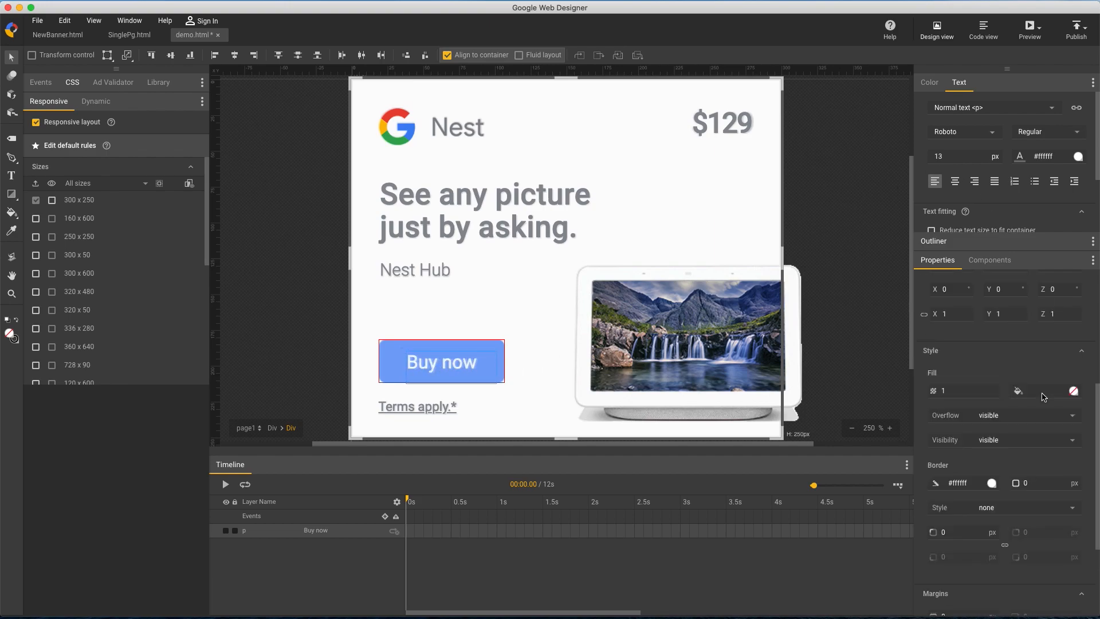
drag(1041, 390, 1042, 393)
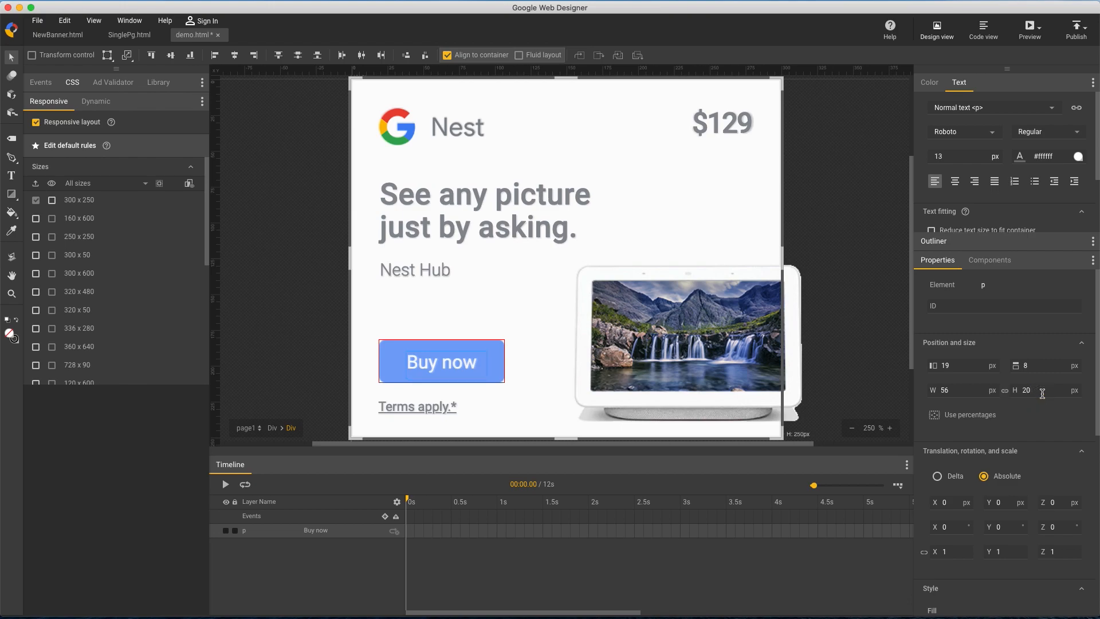
Return to the banner's main level and rename the button div as cta in the timeline
click(272, 428)
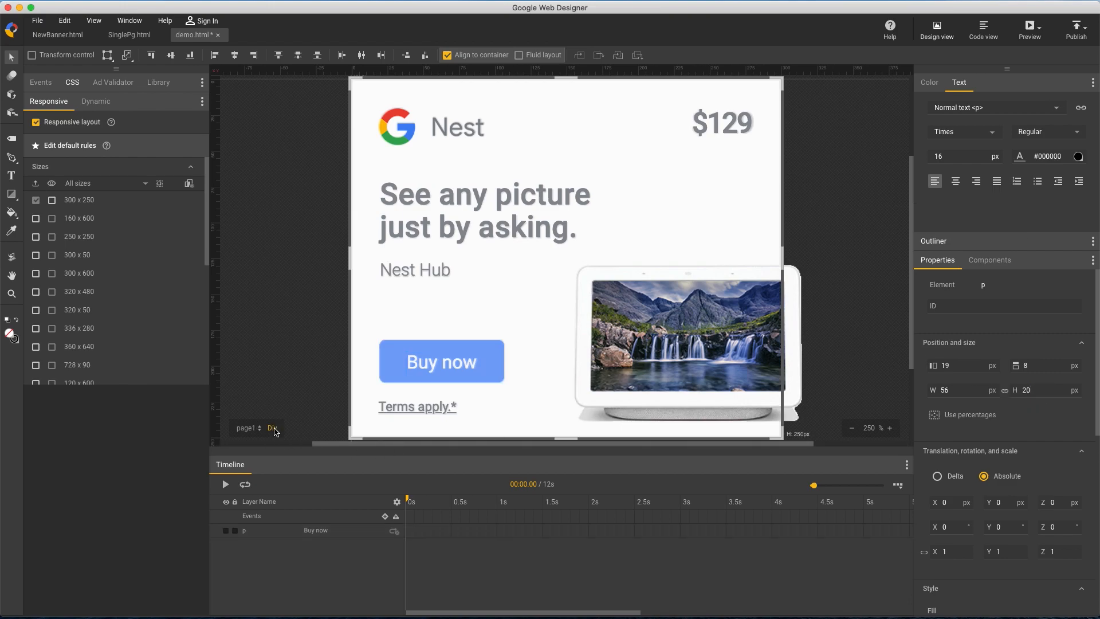
click(315, 533)
text(cta)
key(Return)
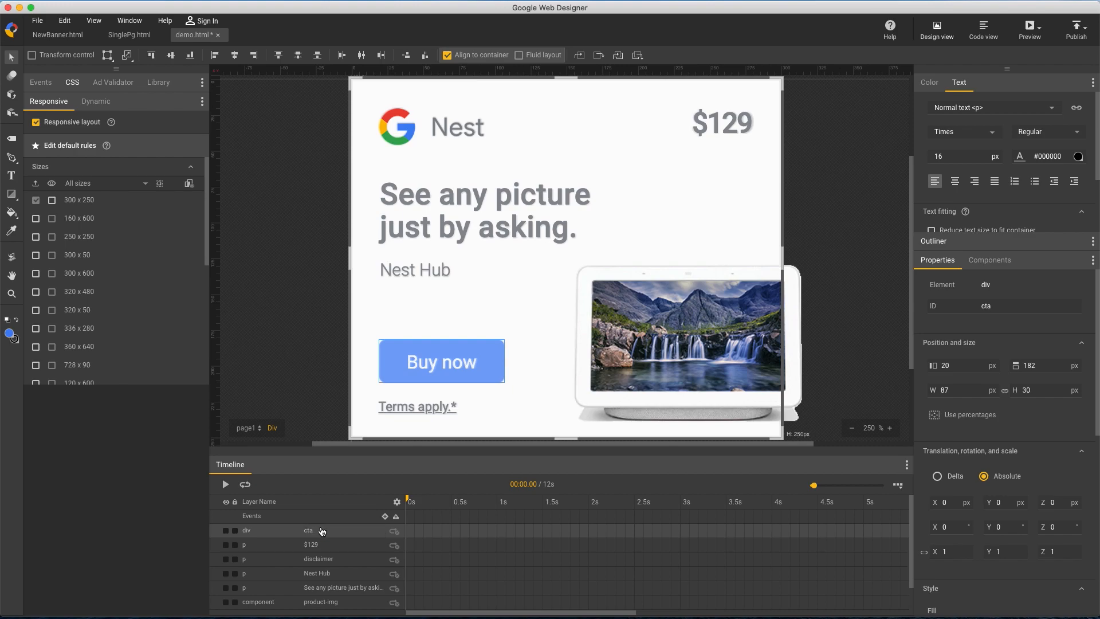
Set the cta button's opacity to 1
scroll(930, 439, down, 5)
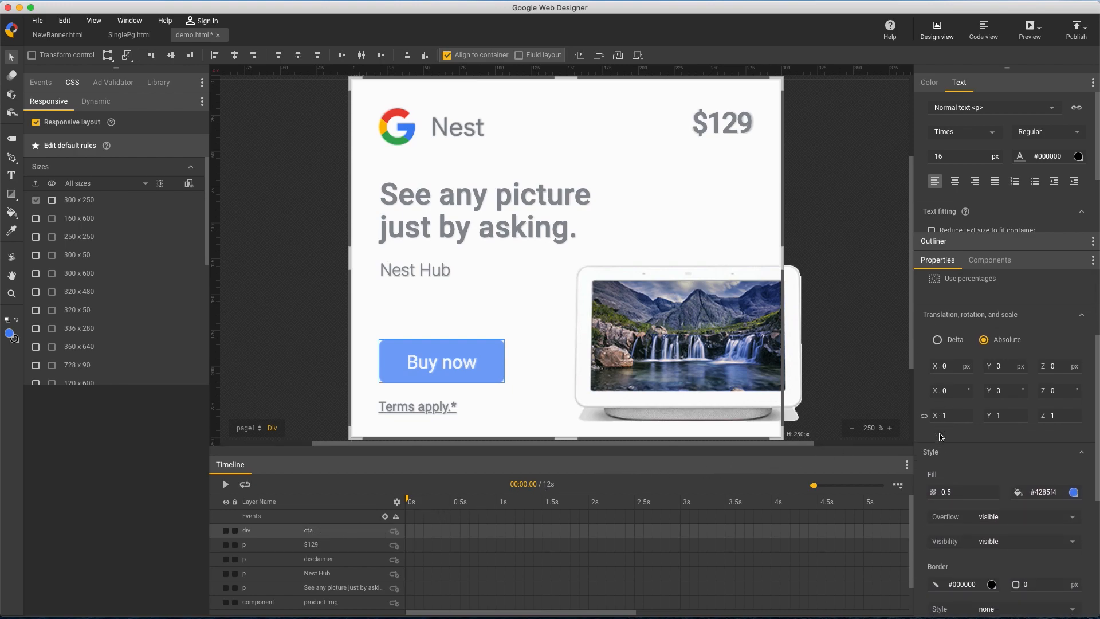
click(962, 465)
text(1)
key(Return)
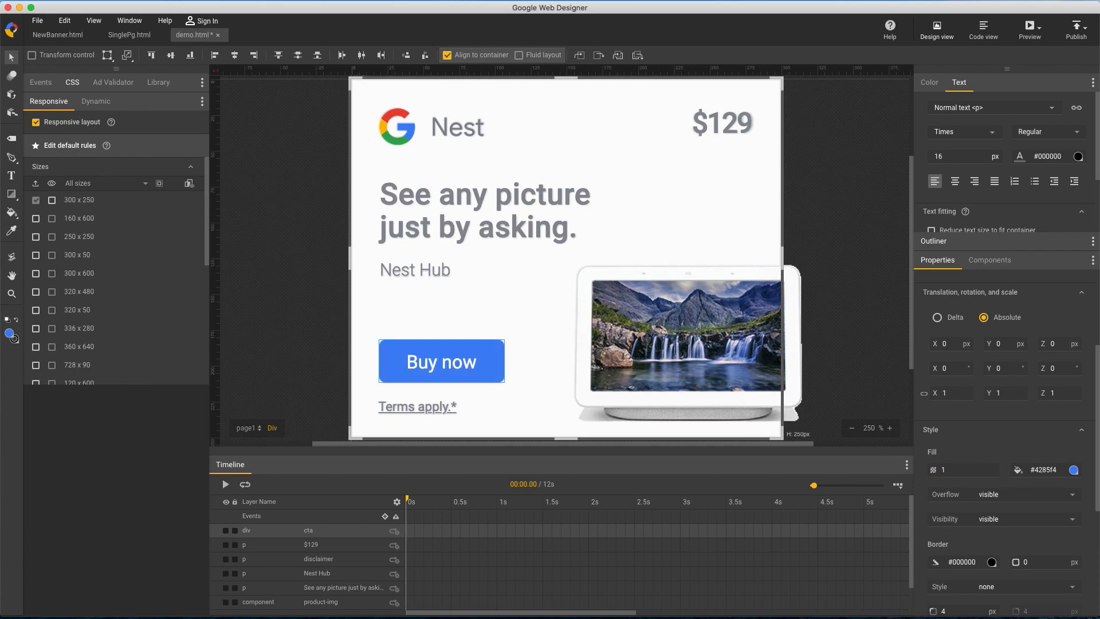
Open the responsive size previews and show the 300 x 250 size
click(190, 184)
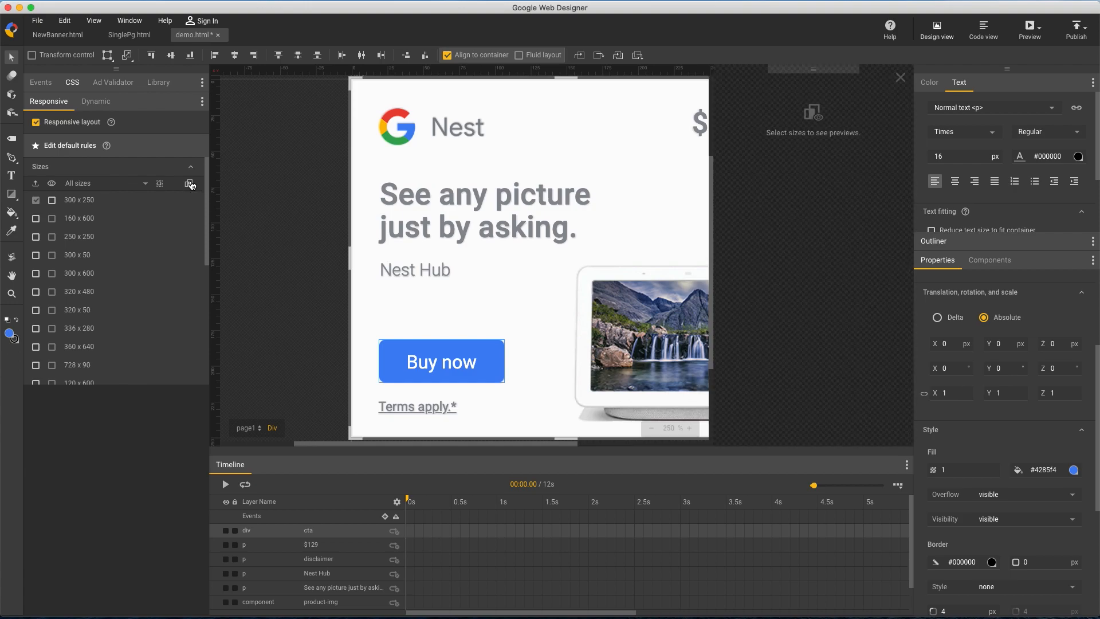
click(51, 200)
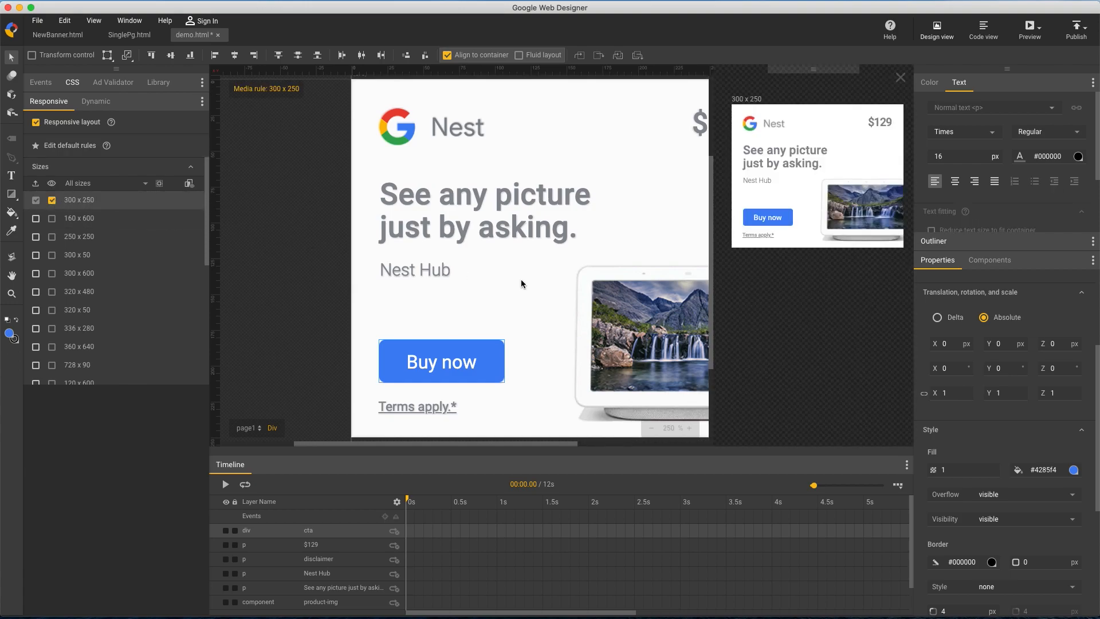
click(317, 277)
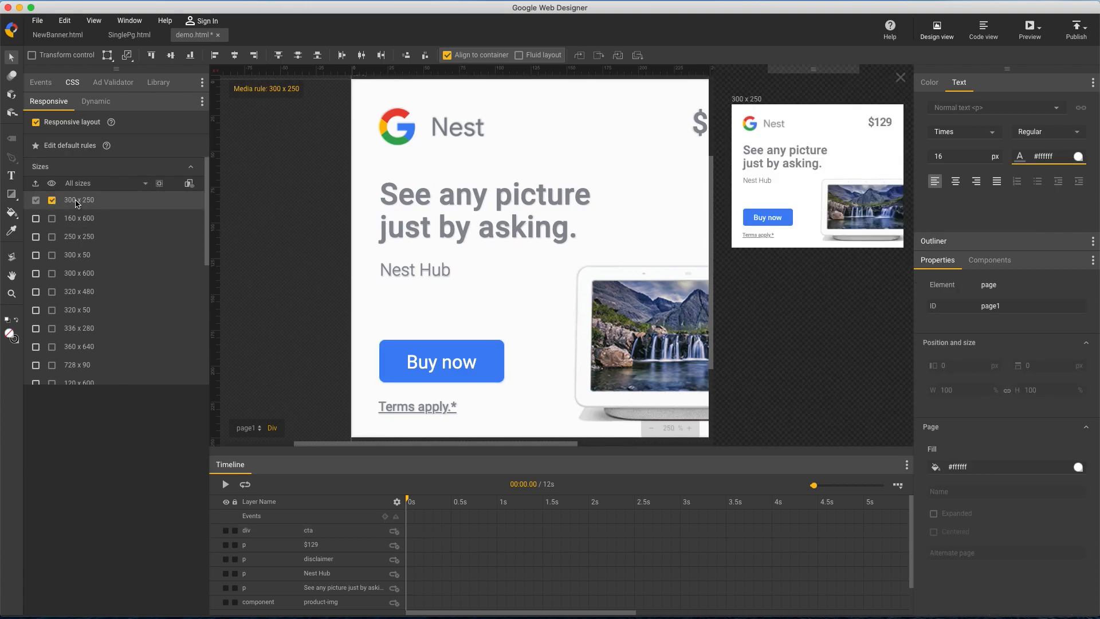
Switch to editing the default rules and set the page's fill colour to #fafafa
click(141, 150)
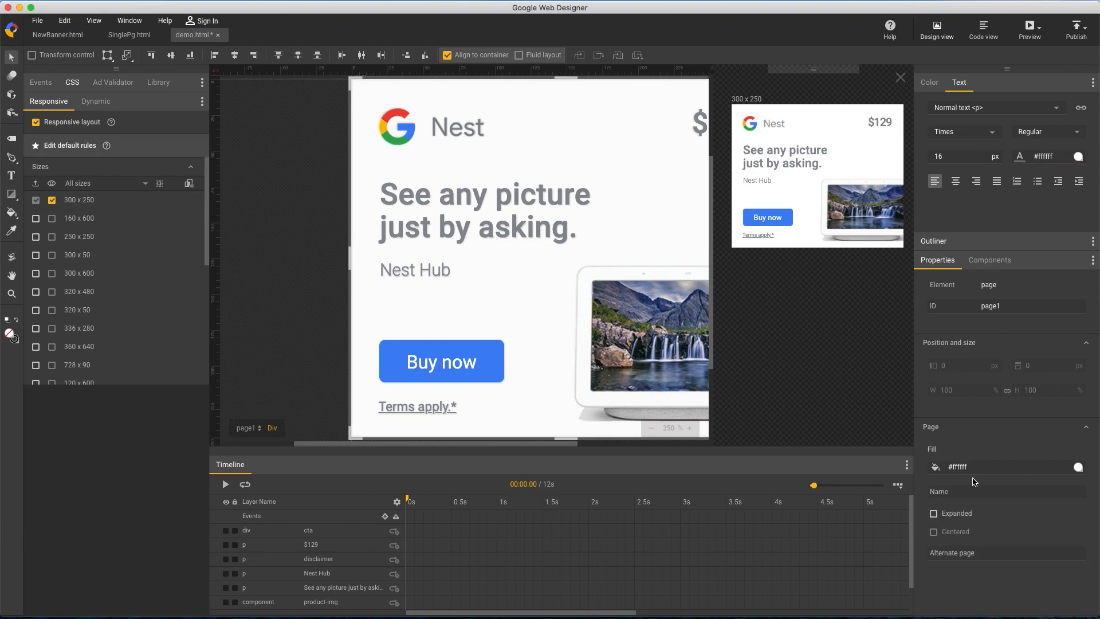
click(986, 466)
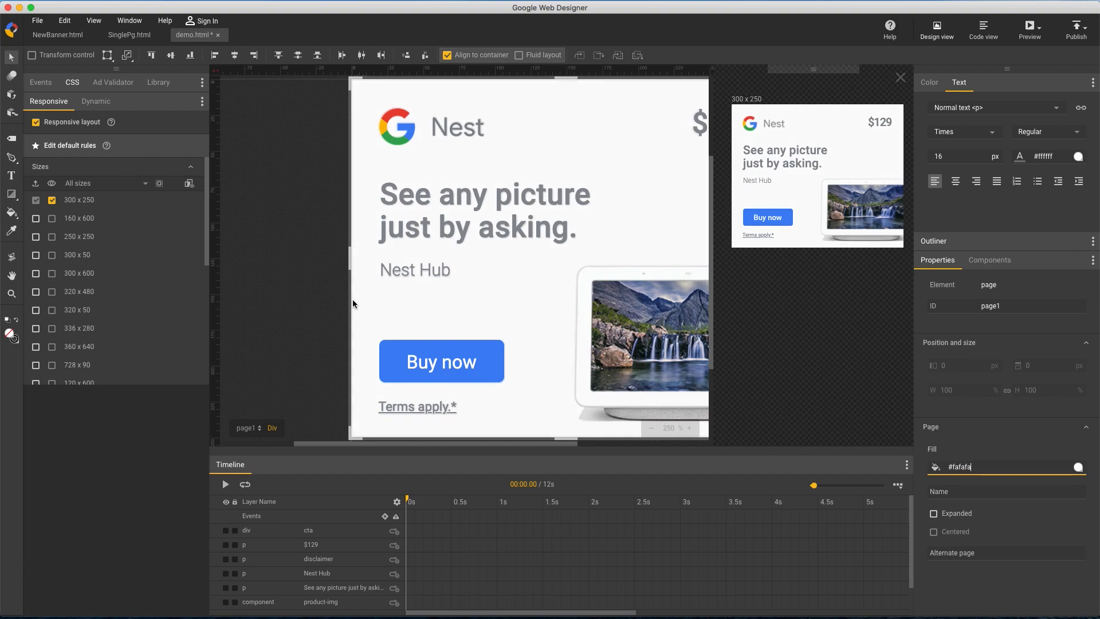
click(335, 304)
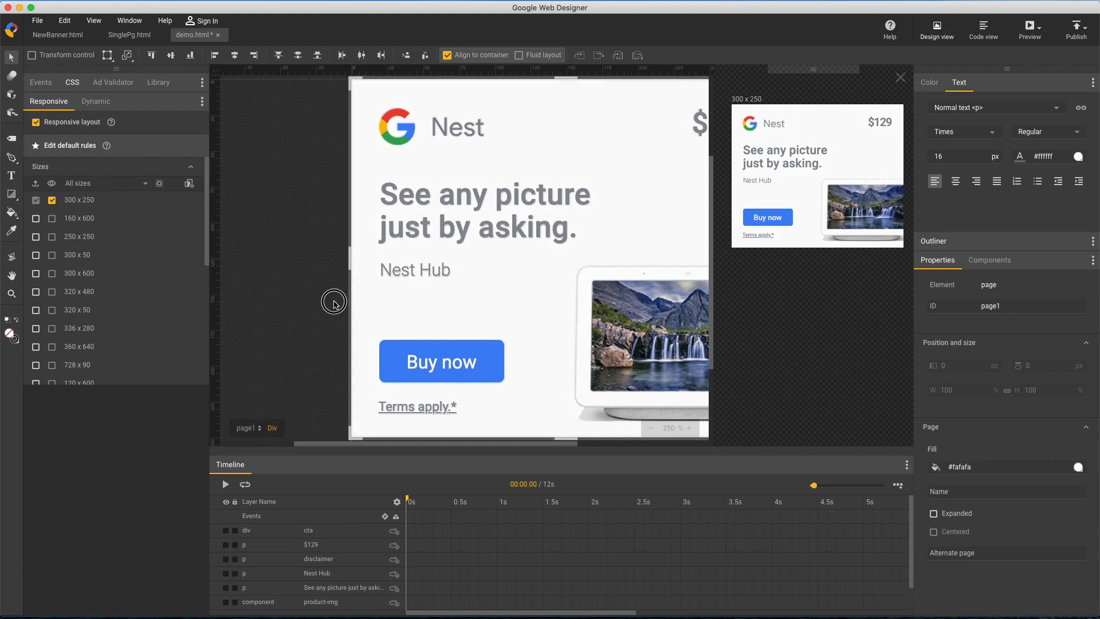
Draw a div about 234 by 199 px over the banner's contents
click(651, 428)
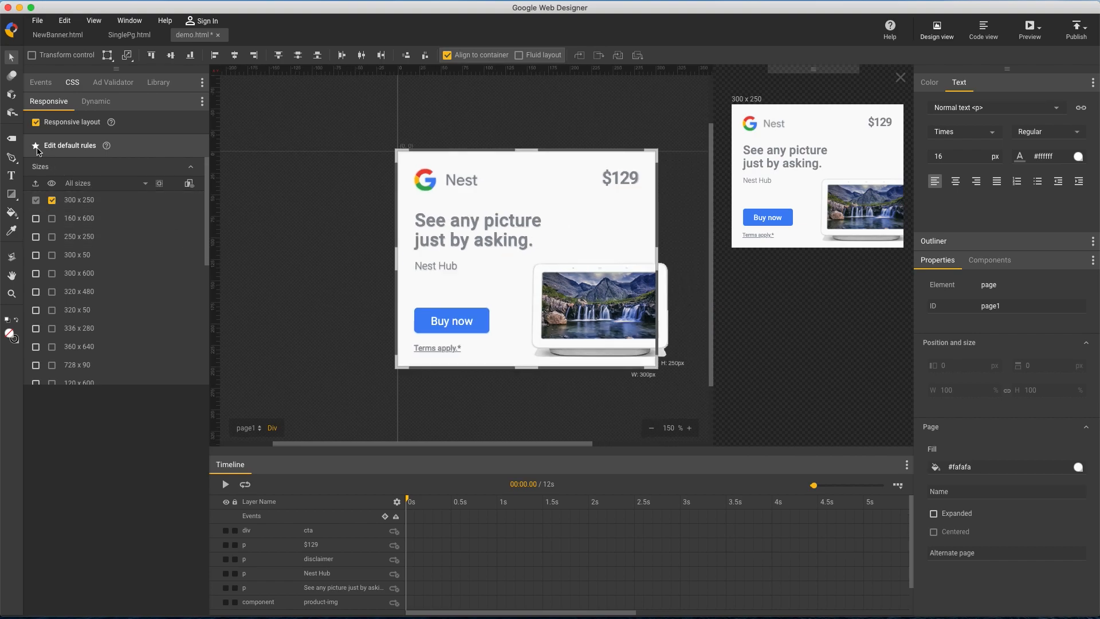
click(11, 138)
mouse_move(419, 170)
mouse_down()
mouse_move(488, 248)
mouse_move(625, 337)
mouse_up()
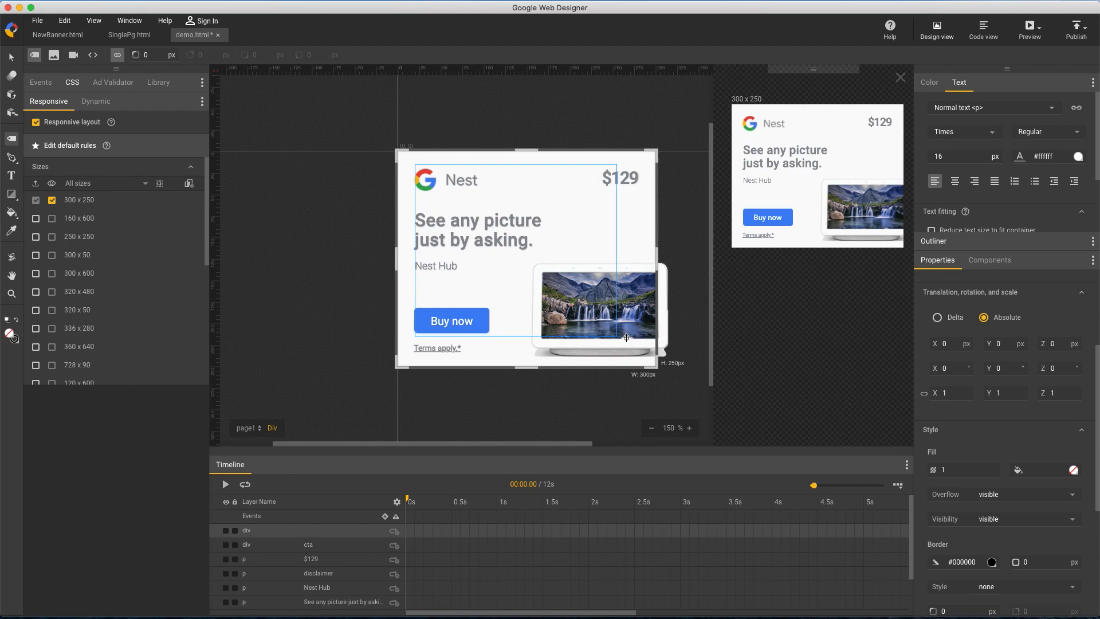
Give the new div a 1 px border in colour #d7d7d7
scroll(1048, 470, down, 4)
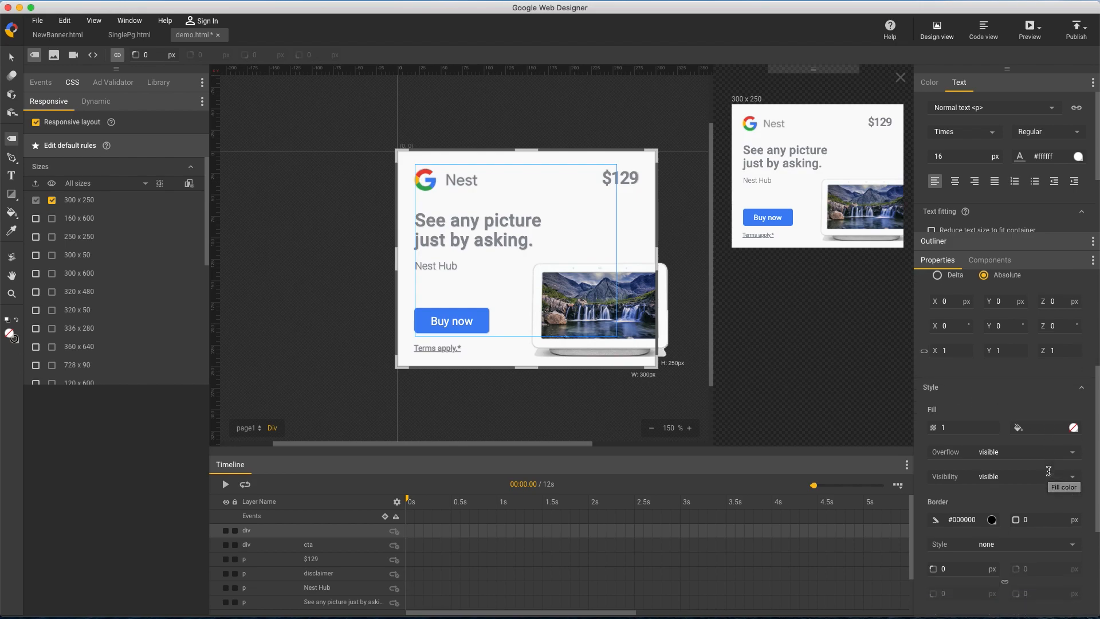
click(1047, 463)
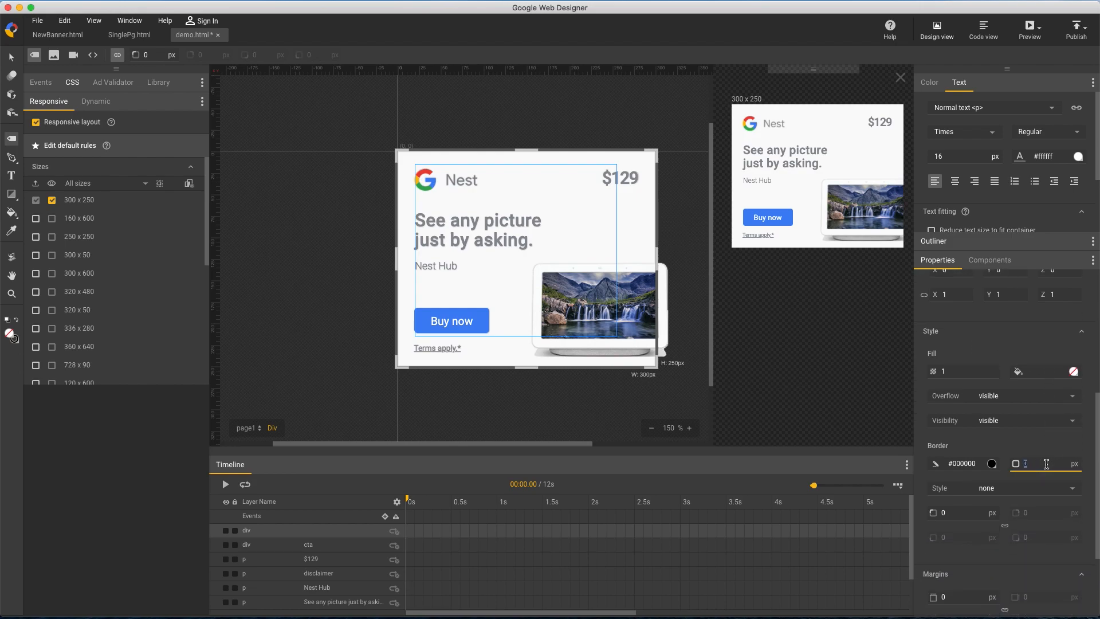
text(1)
click(976, 462)
key(super+a)
text(#d7d7d7)
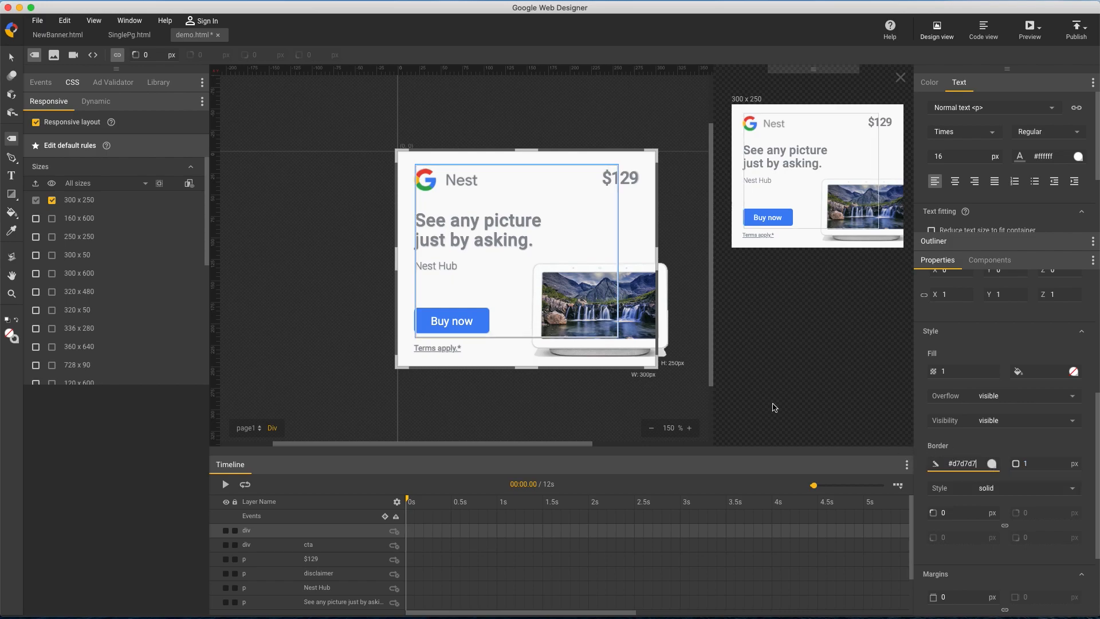
Switch the div's position and size to percentages, placing it at 0, 0 with width and height of 100%
click(11, 56)
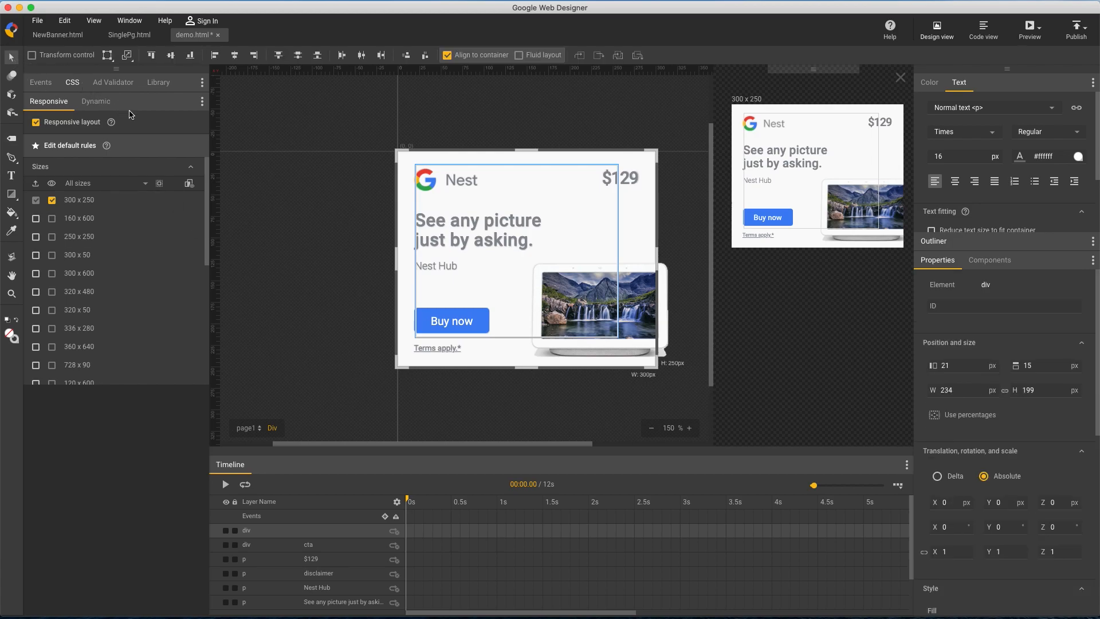
click(955, 415)
click(963, 360)
key(Tab)
text(0)
key(Tab)
key(Tab)
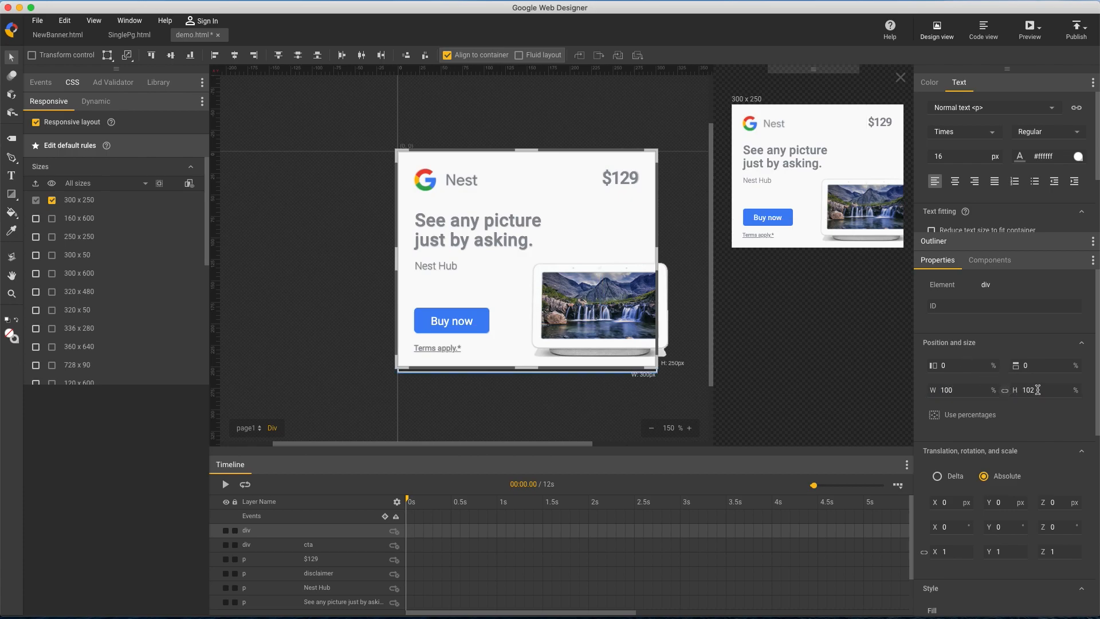
text(100)
key(Return)
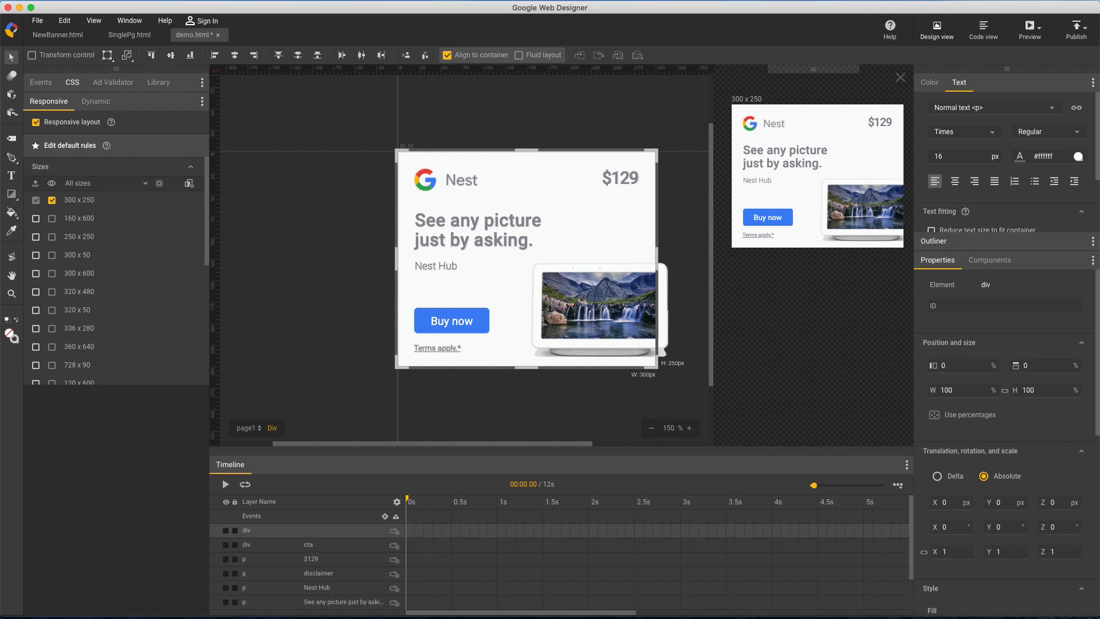
Add a box-sizing property to the bordered div's CSS rule
click(324, 287)
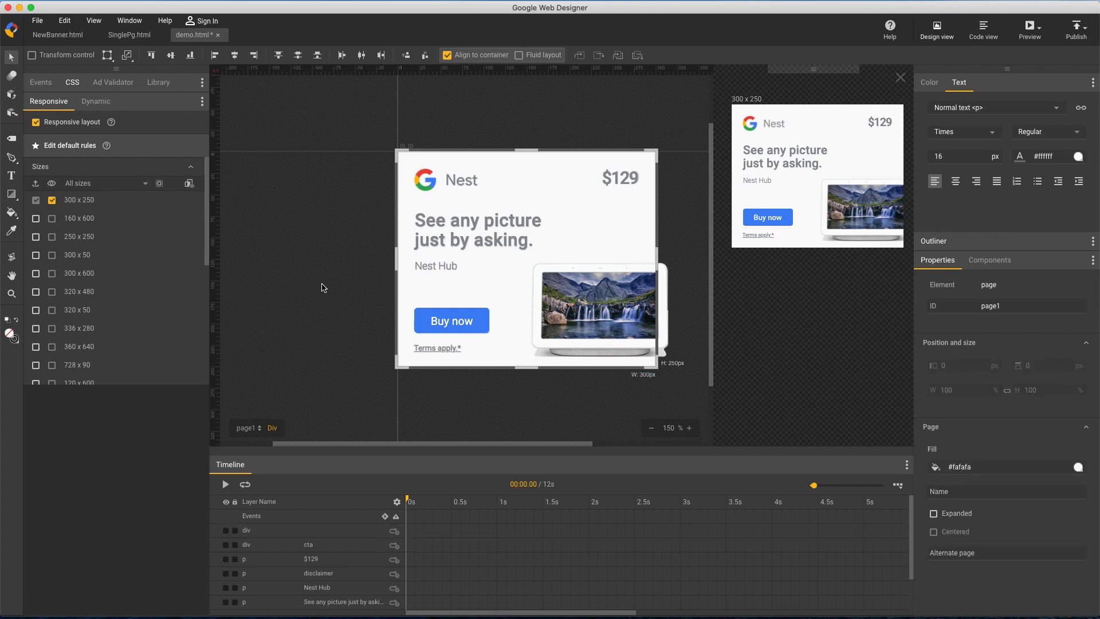
click(72, 83)
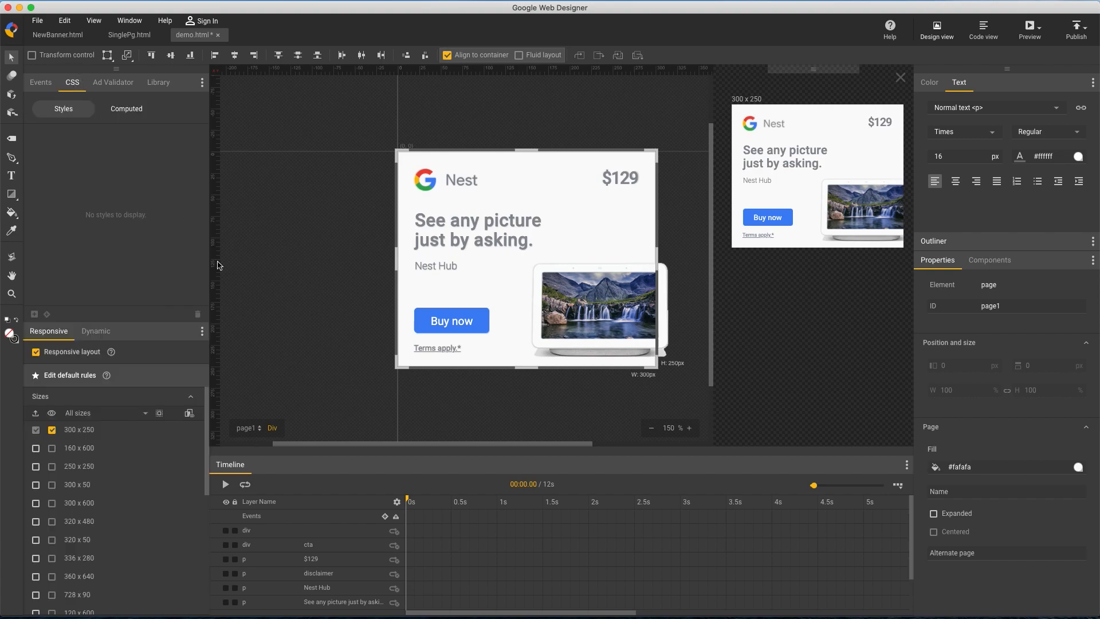
click(317, 535)
scroll(125, 278, down, 3)
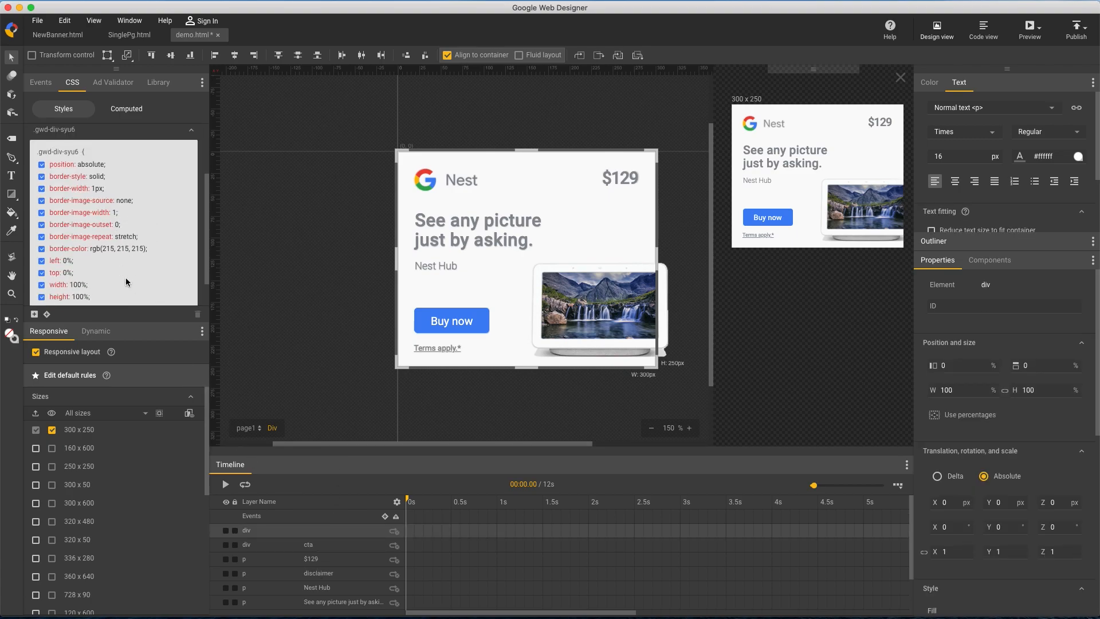
click(81, 278)
text(b)
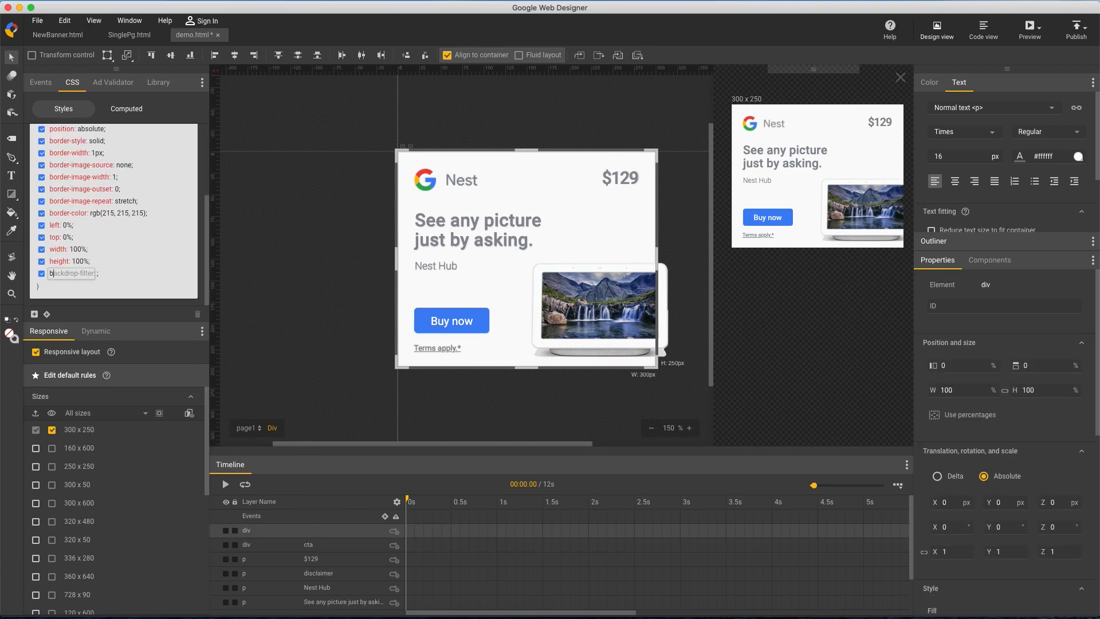
text(ox-sizing)
key(Return)
key(Return)
click(263, 304)
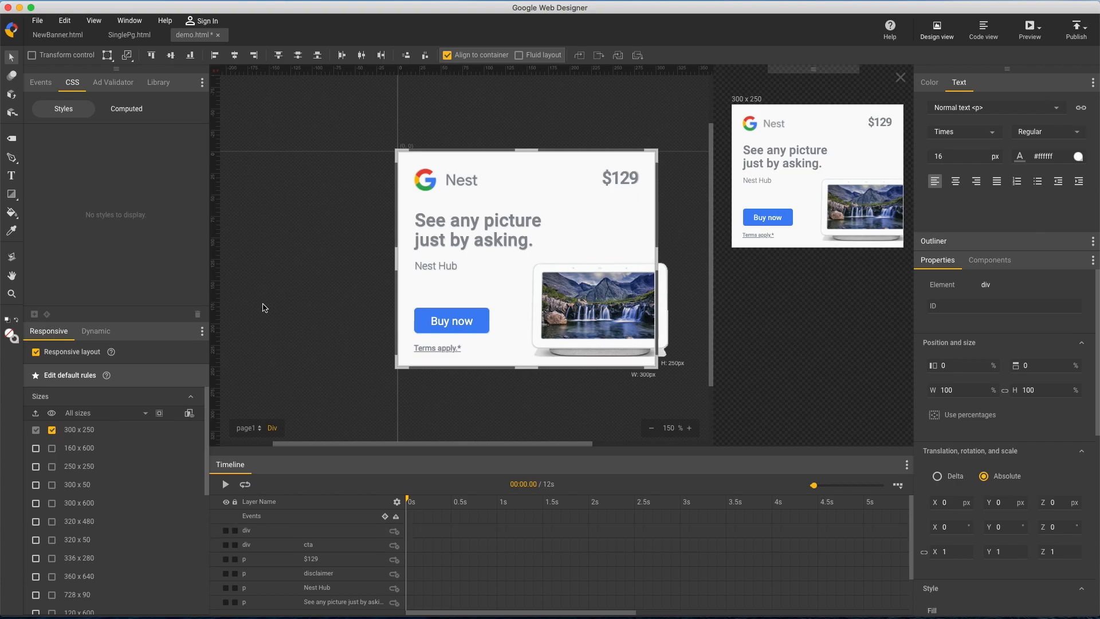
Name the bordered div border in the timeline and lock its layer
click(320, 533)
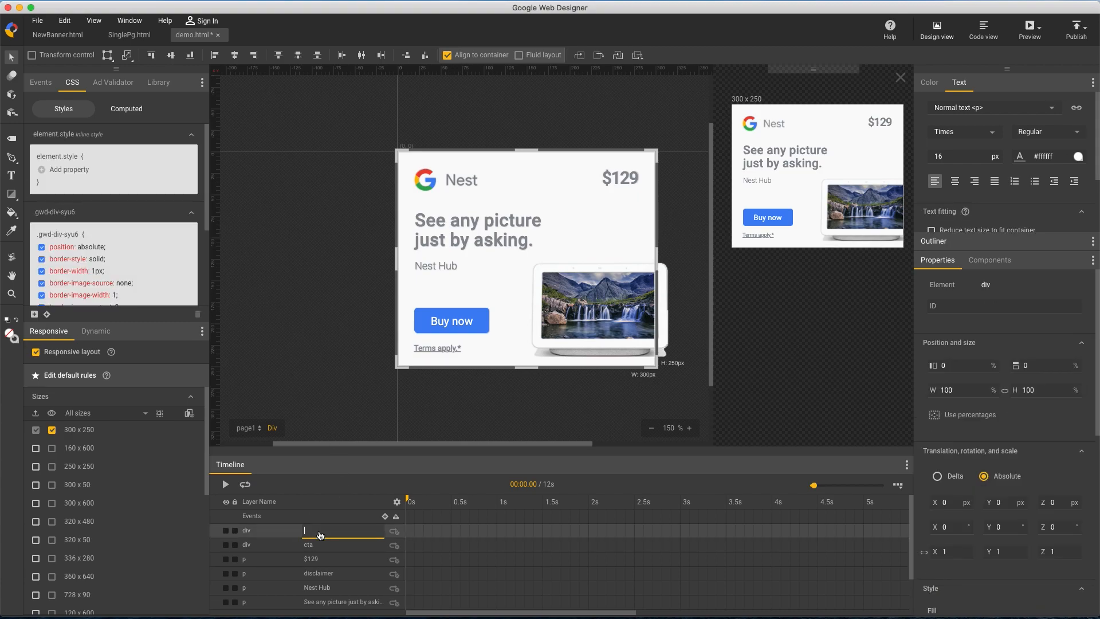
text(border)
key(Return)
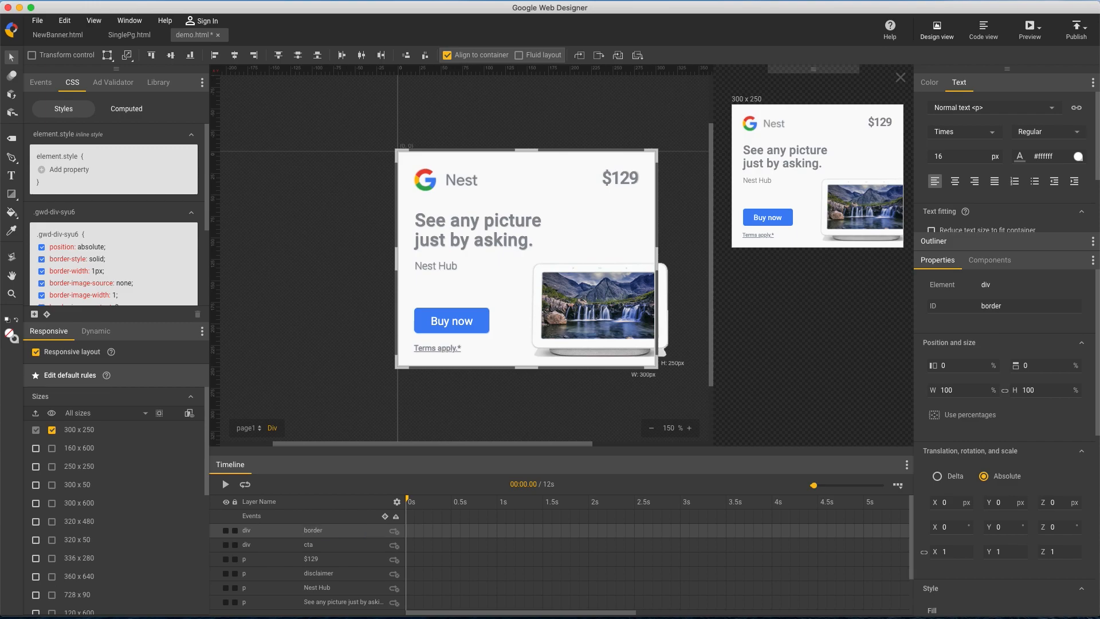
click(235, 530)
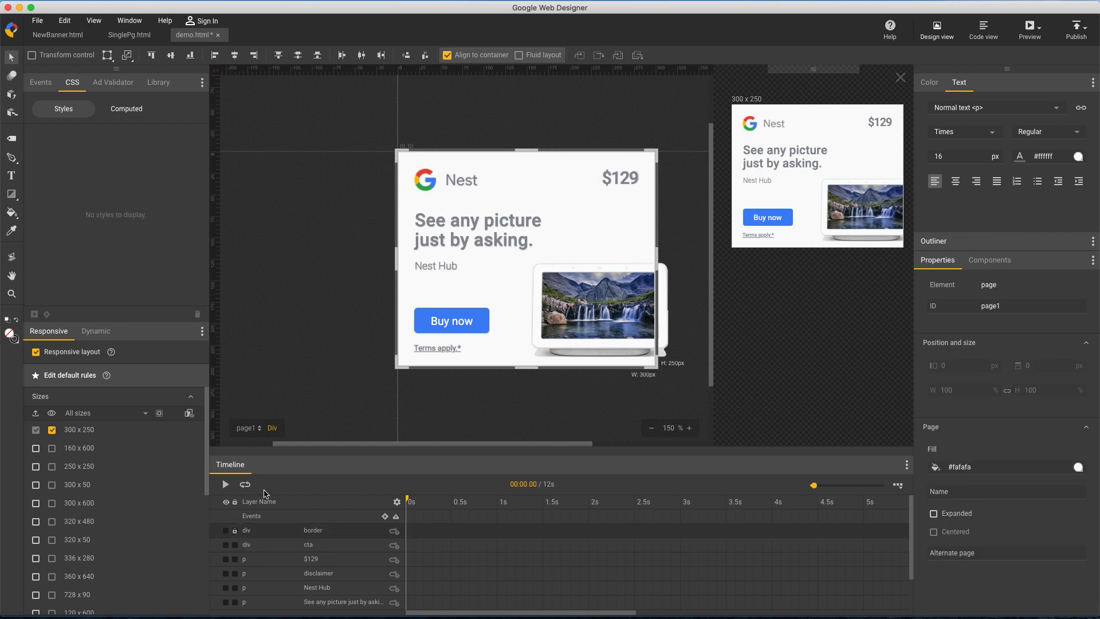
Add a Tap Area component to the banner and rename it exit
click(1002, 263)
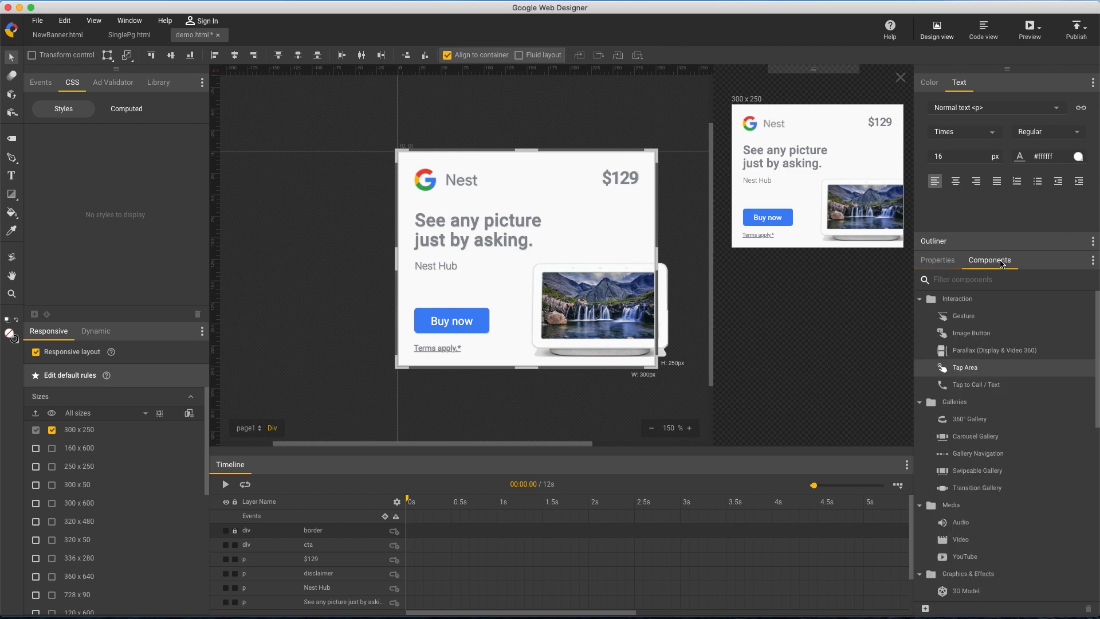
drag(965, 368, 432, 216)
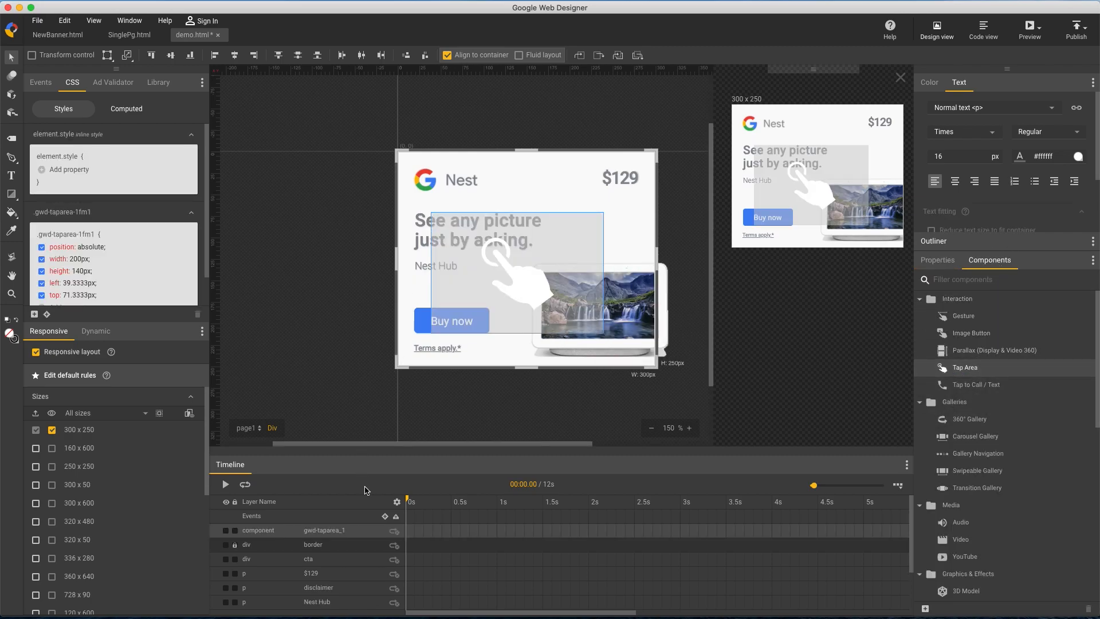
double_click(333, 531)
text(exit)
key(Return)
Switch the exit tap area to percentages and set its position to 0, 0 and its width and height to 100%
click(939, 261)
click(970, 417)
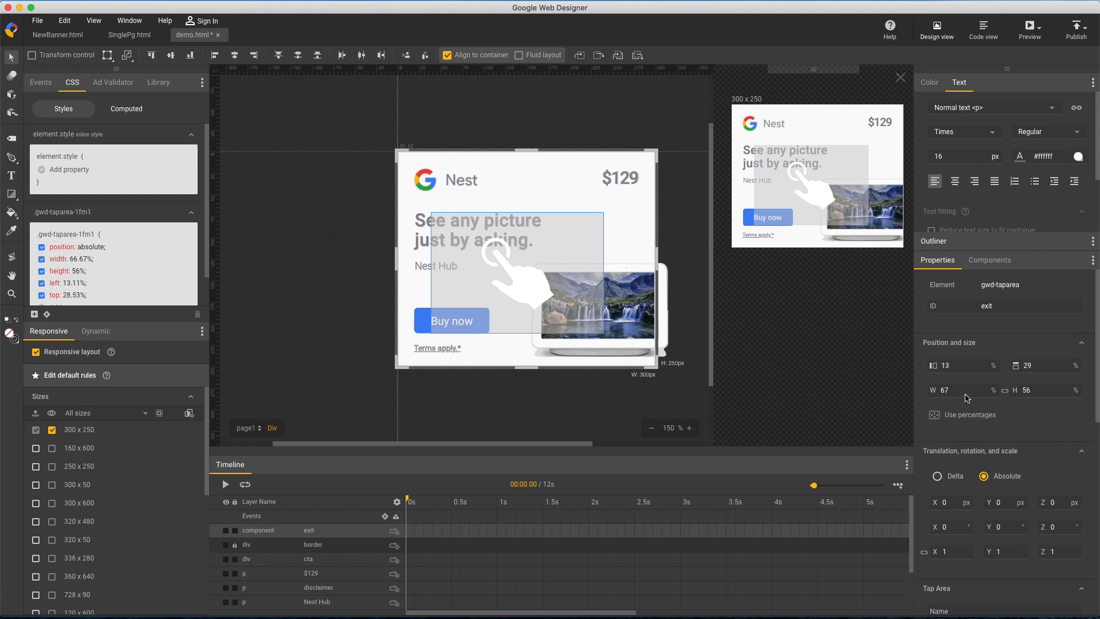
click(964, 364)
text(0)
key(Tab)
text(0)
key(Return)
key(Tab)
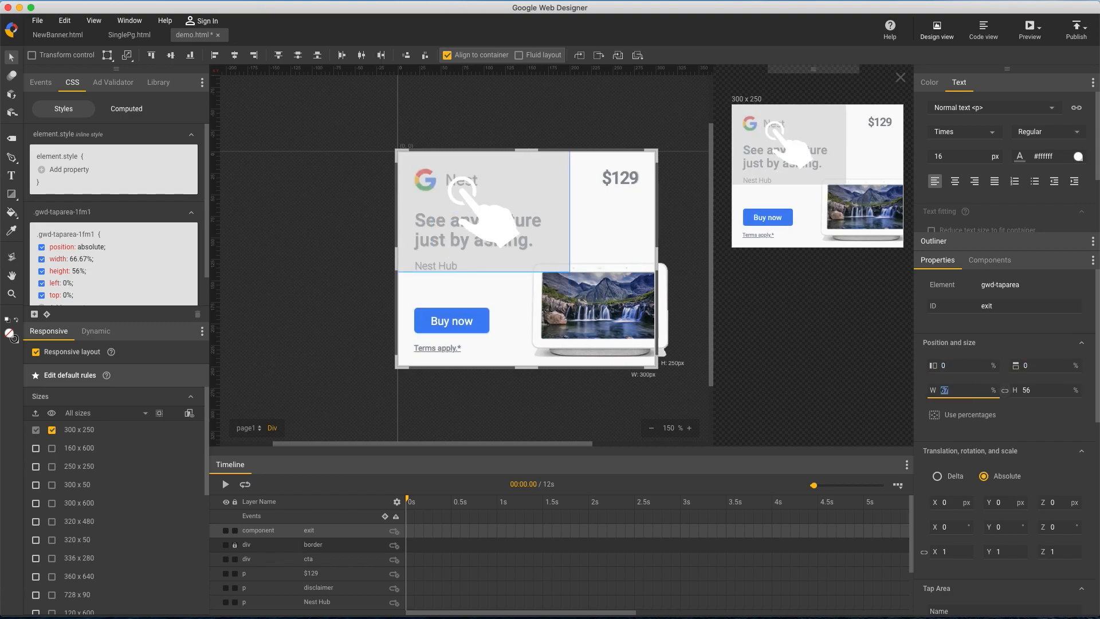
text(100)
key(Tab)
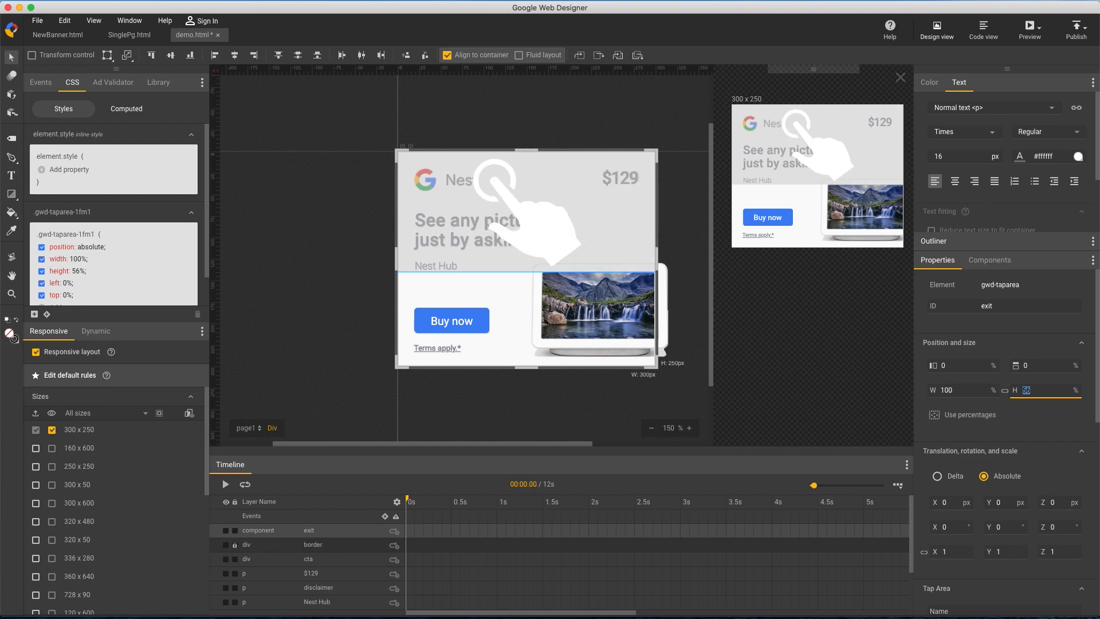
key(Return)
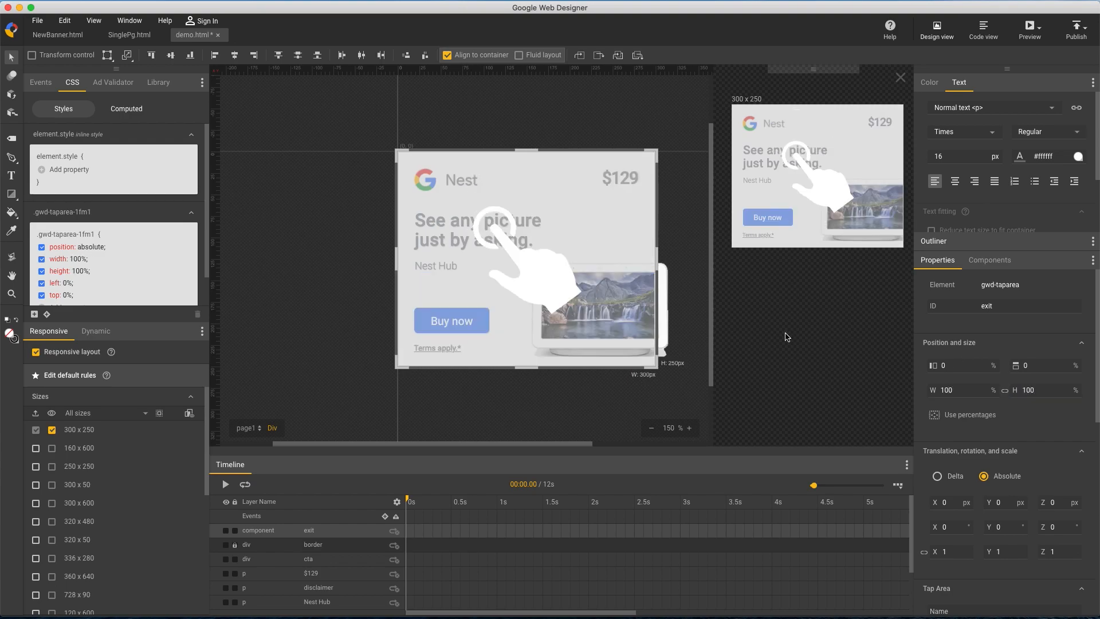
Add an event to the exit tap area so that a mouse click triggers the Exit ad action on gwd-ad
right_click(492, 252)
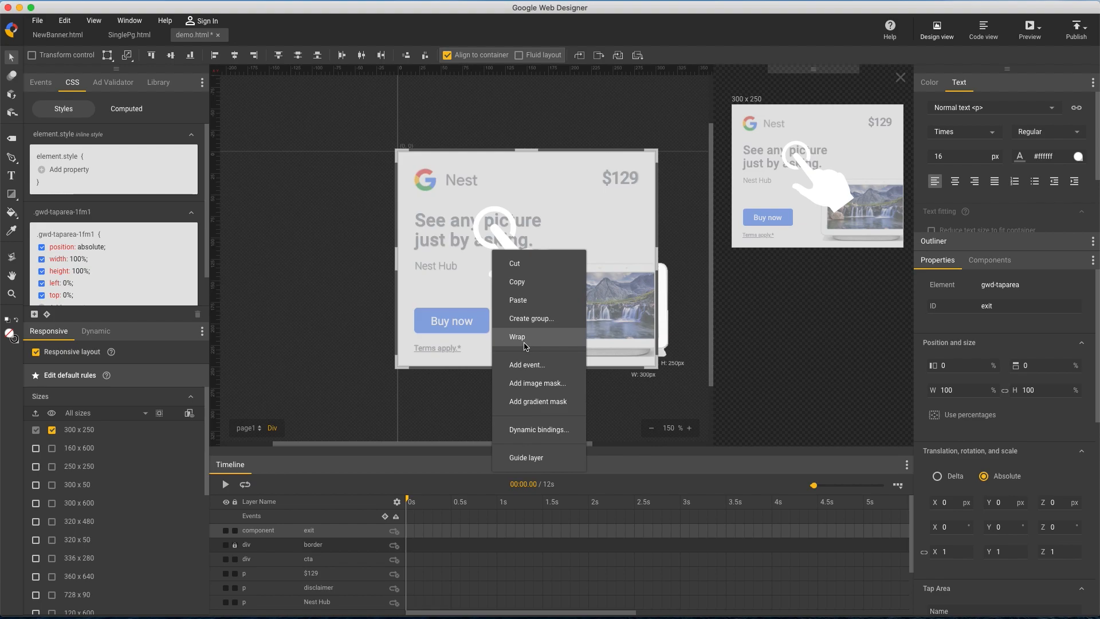
click(525, 366)
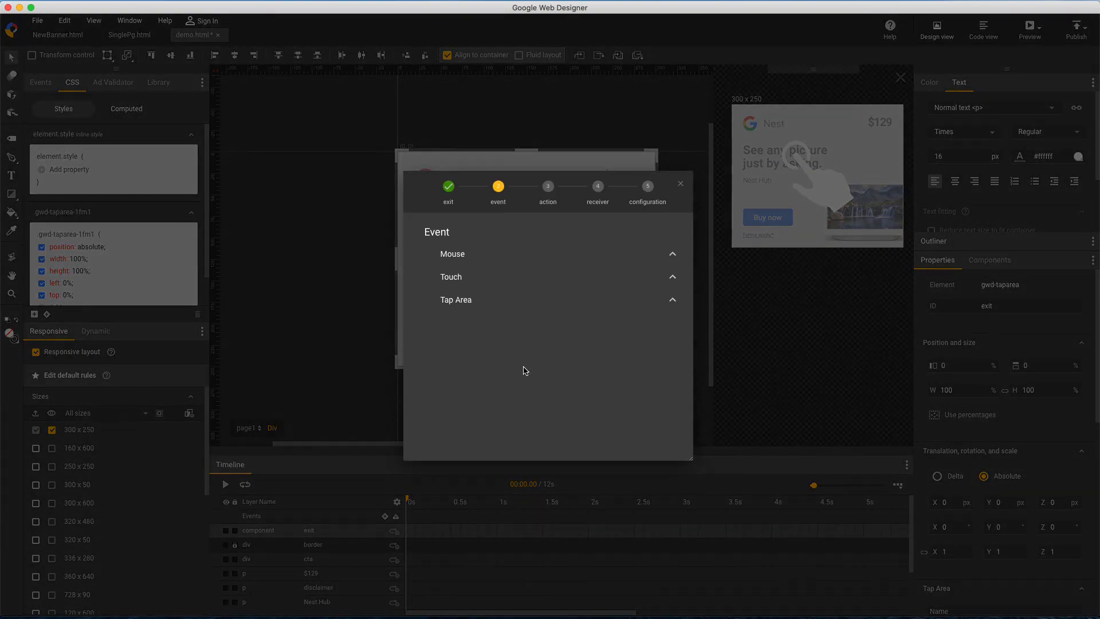
click(452, 255)
click(470, 278)
click(470, 279)
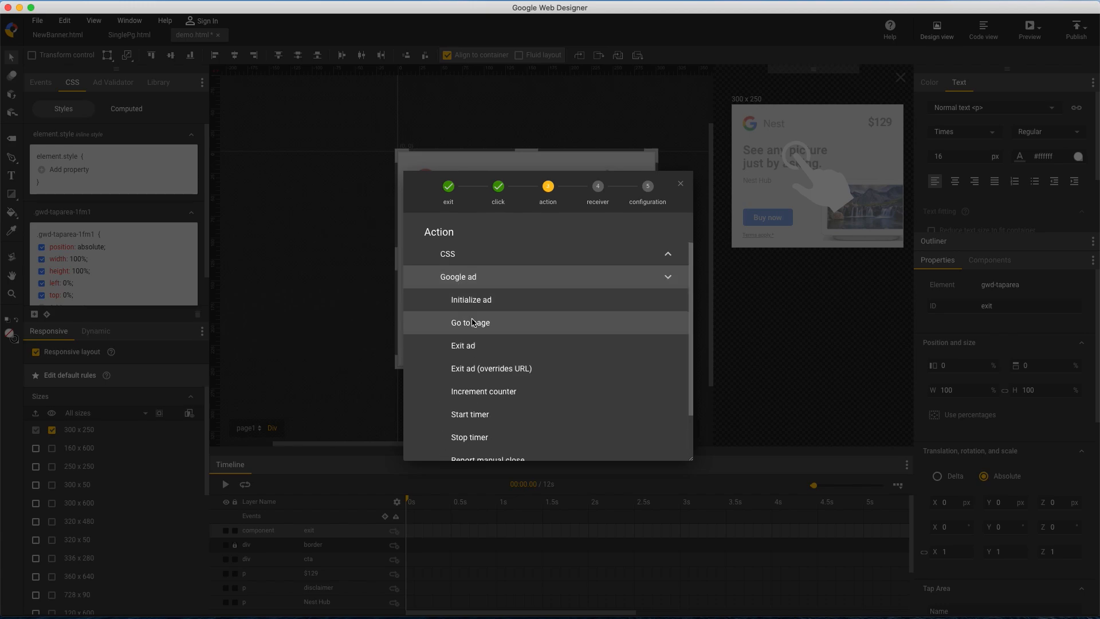
click(467, 346)
click(461, 261)
Set the exit event's Metrics ID to main, paste the google_nest_hub product URL and save the event
click(564, 253)
text(main)
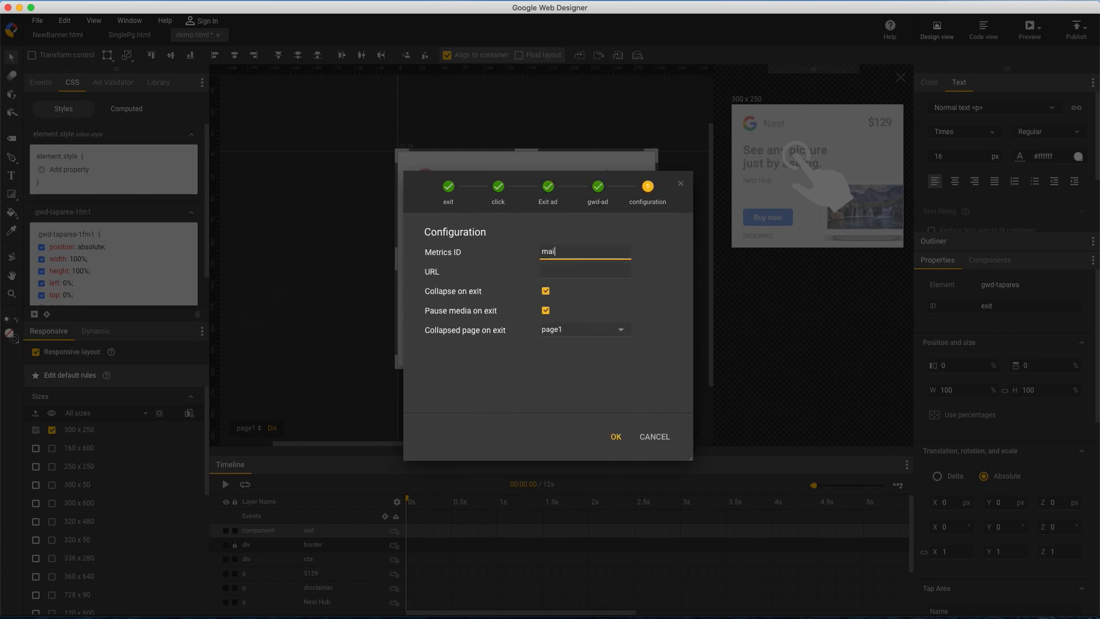
click(565, 276)
key(super+v)
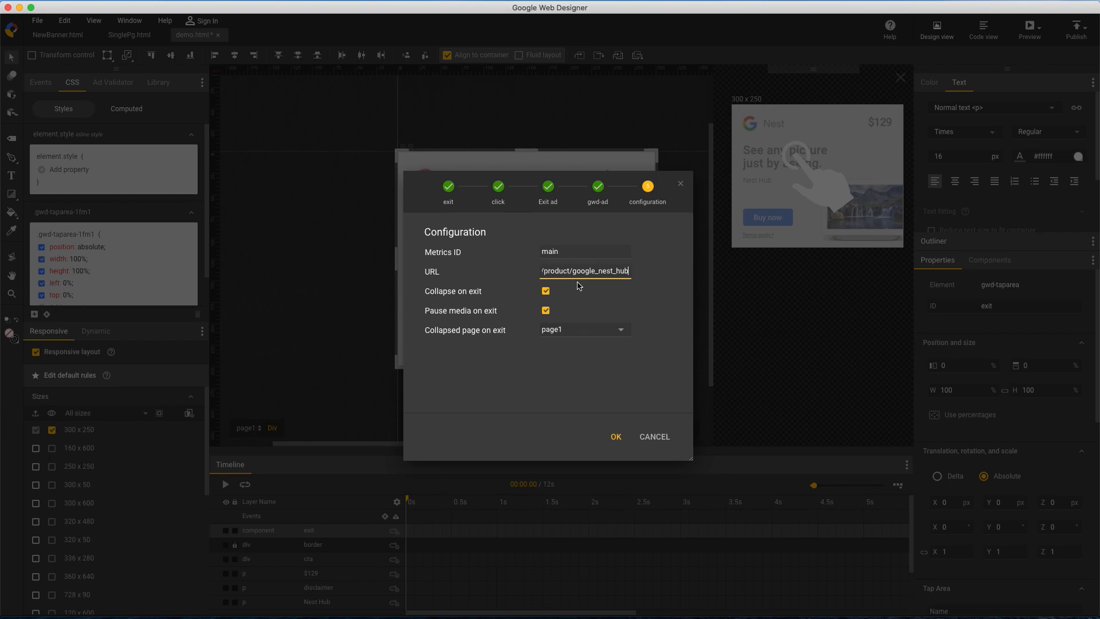
click(614, 436)
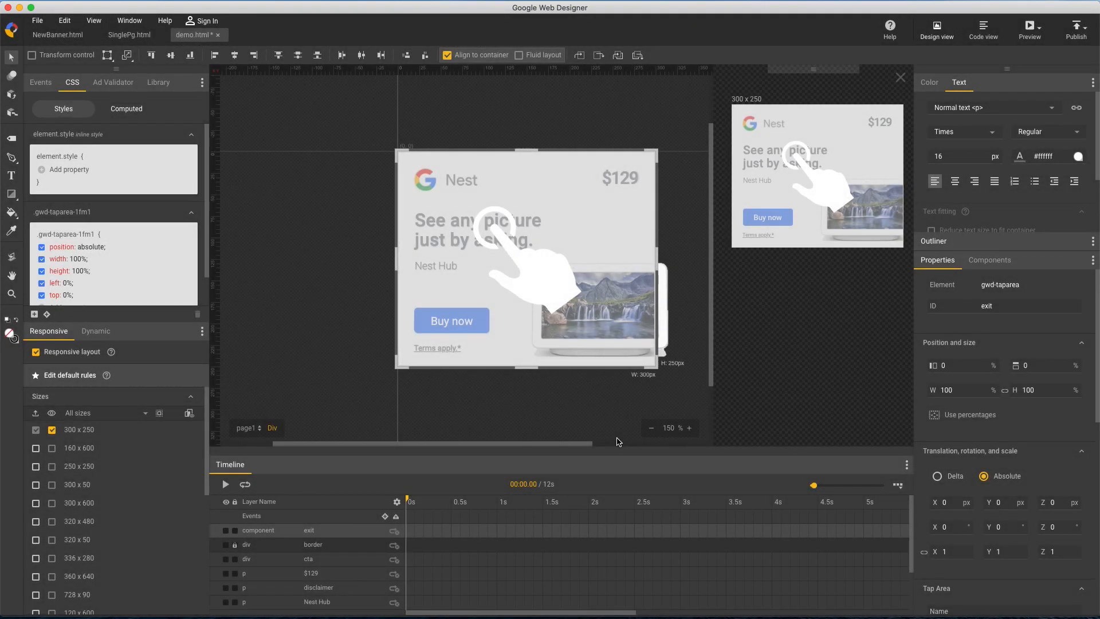
Move the disclaimer layer above the exit tap area, and lock and hide the exit layer
click(358, 588)
drag(358, 590, 356, 528)
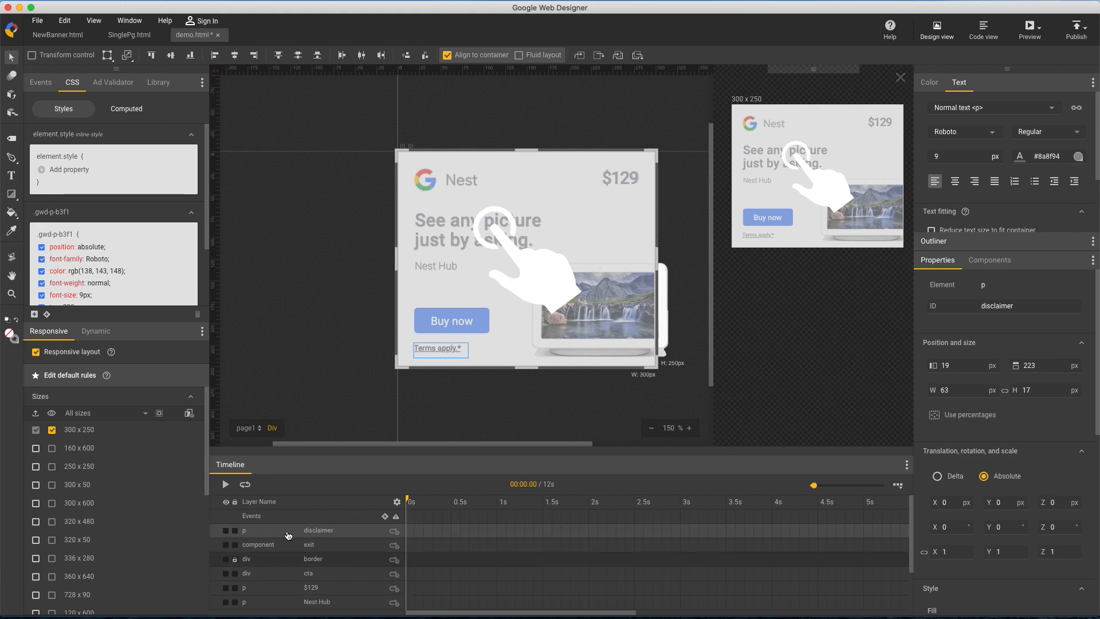
click(226, 545)
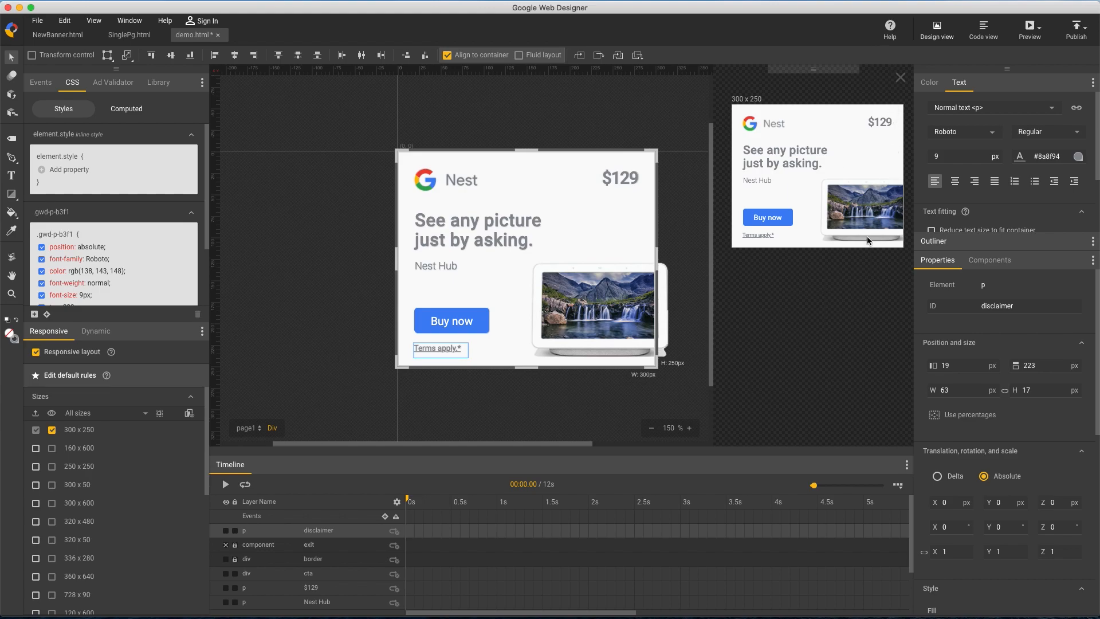
Preview the 300 x 250 banner in Chrome
click(668, 334)
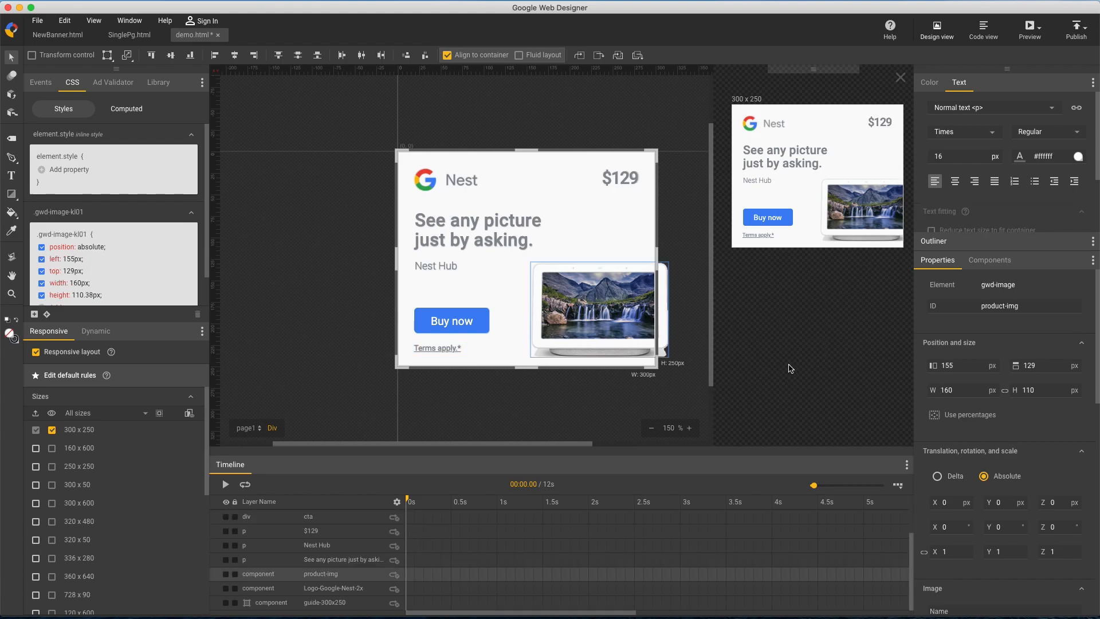
drag(713, 369, 687, 374)
click(627, 429)
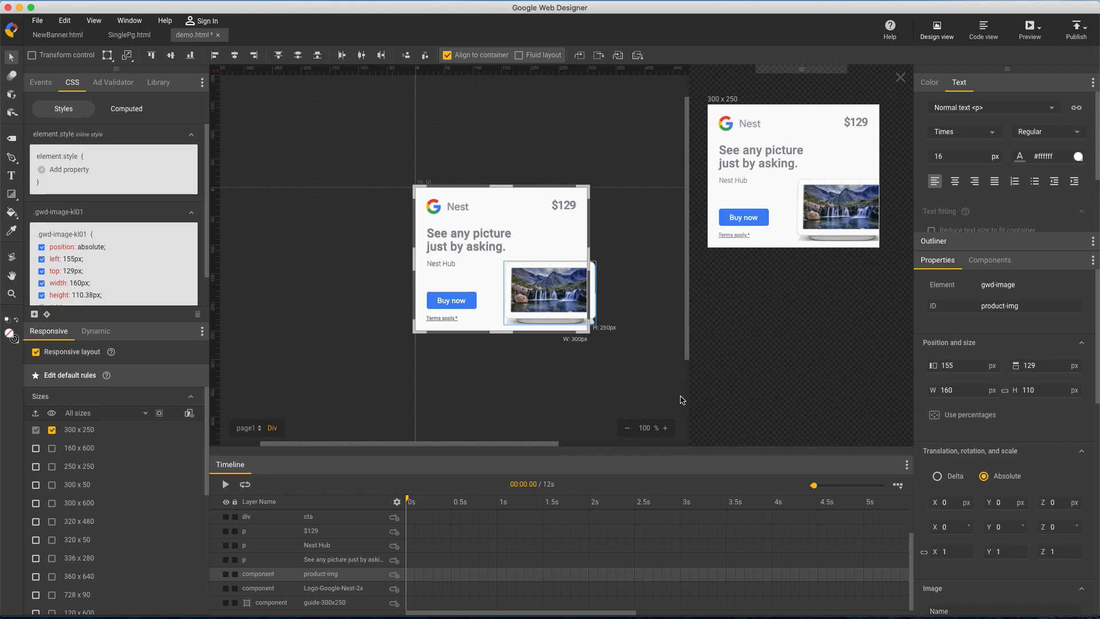
click(1040, 32)
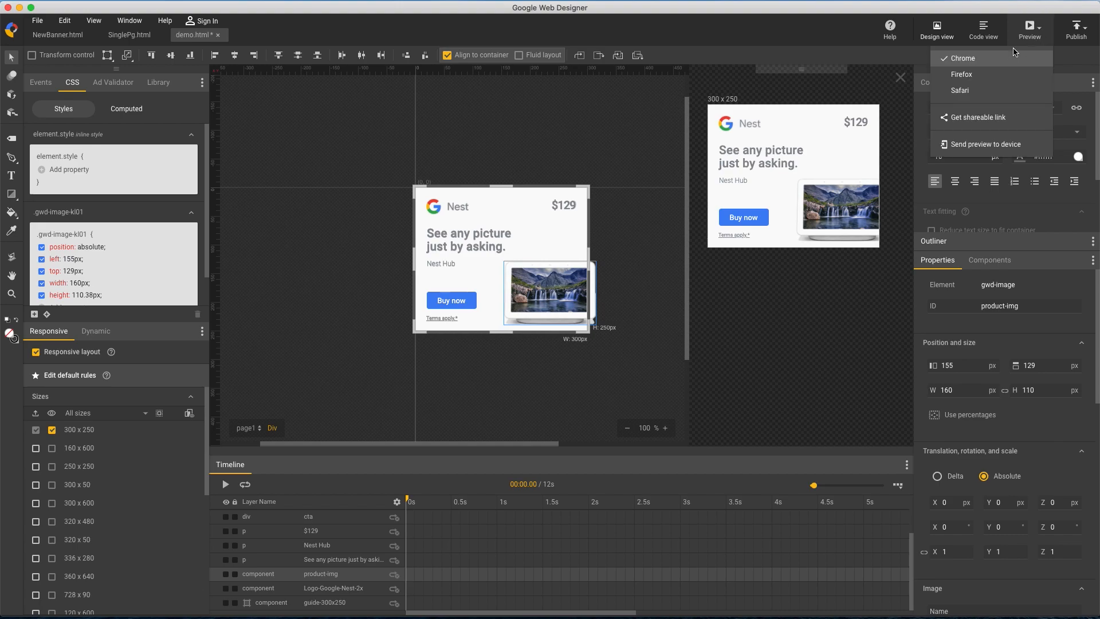
click(992, 60)
Test the banner's main exit and its Terms apply link, close each opened page and switch back to Google Web Designer
click(323, 186)
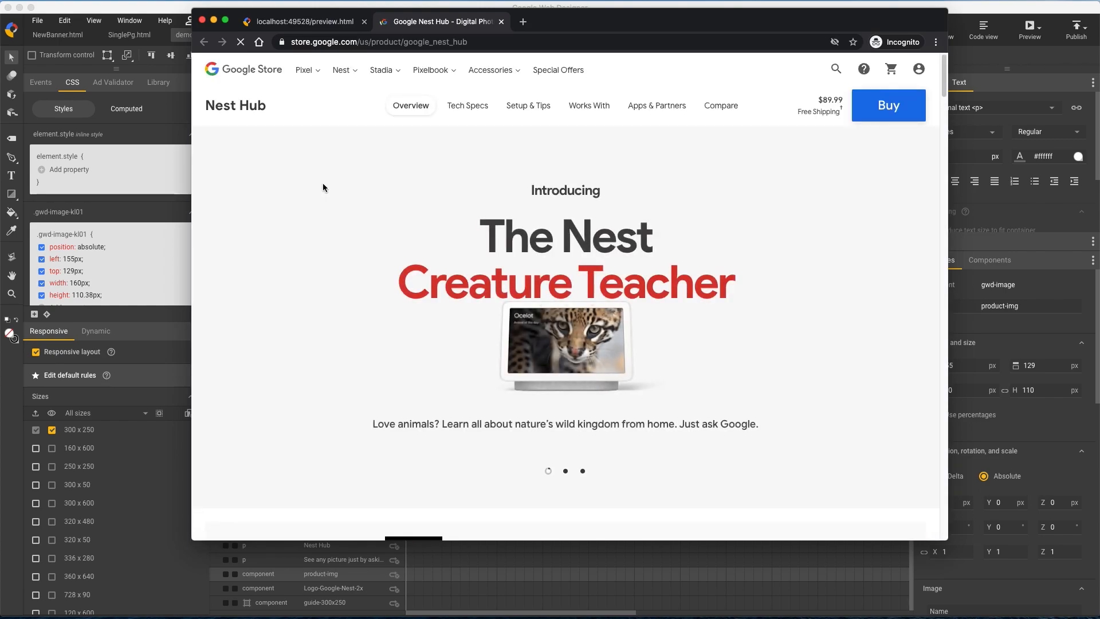
key(super+w)
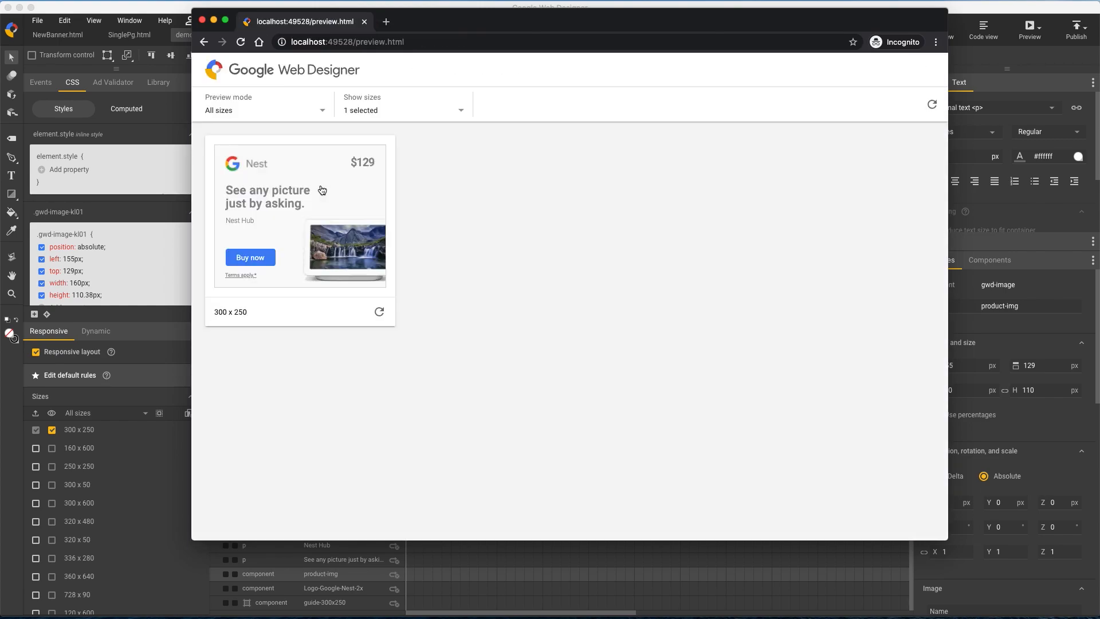
click(242, 276)
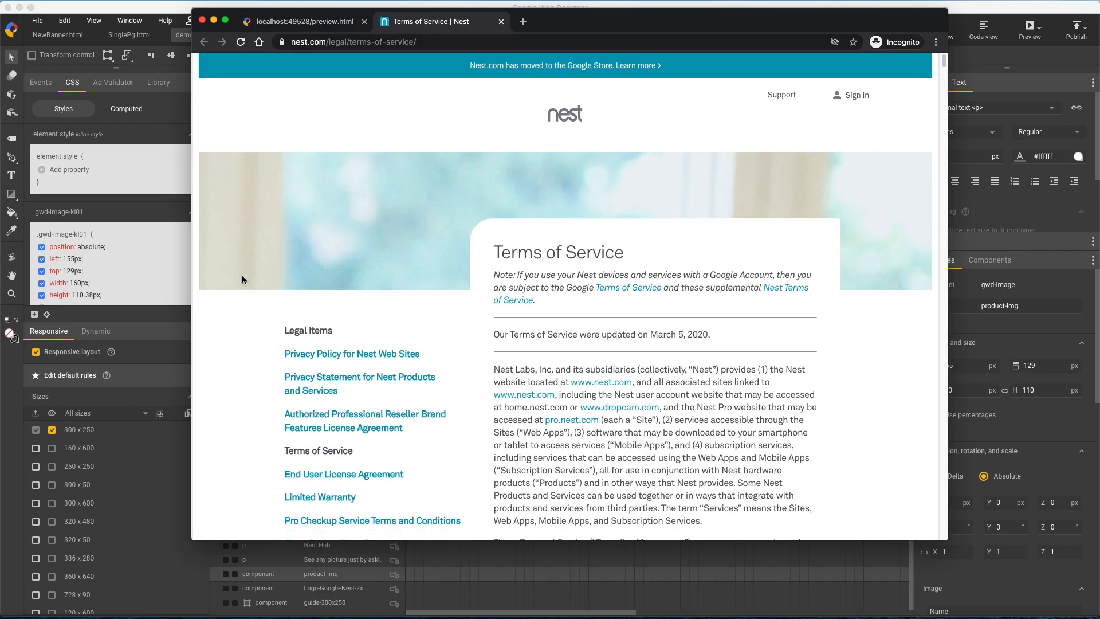
key(super+w)
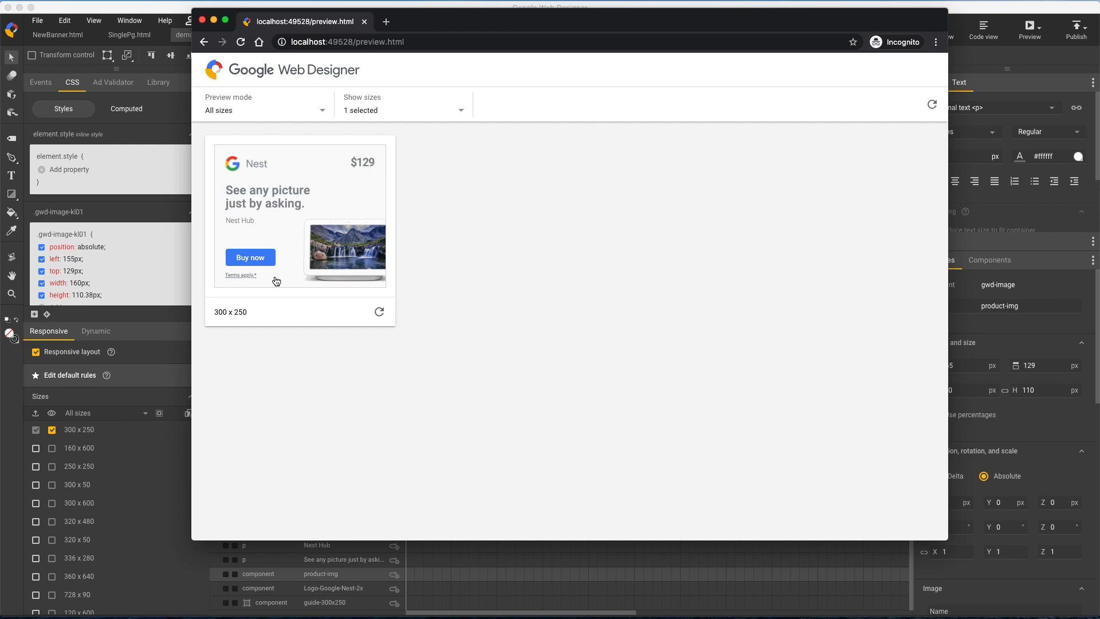
click(147, 11)
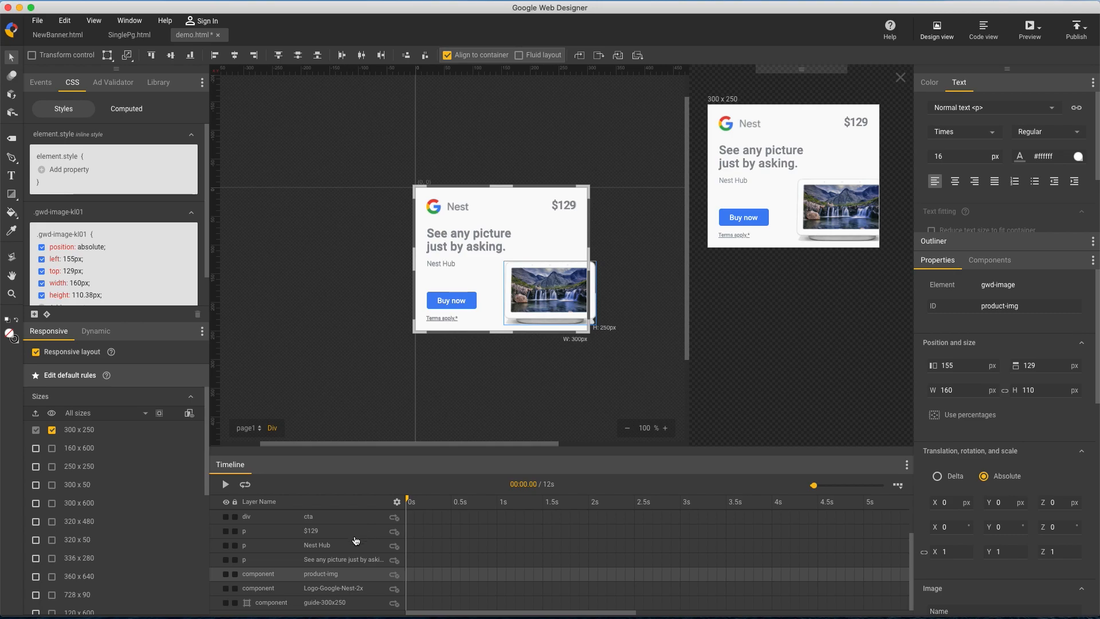
Add the CSS property cursor with the value pointer to the disclaimer's style rule
scroll(343, 550, up, 3)
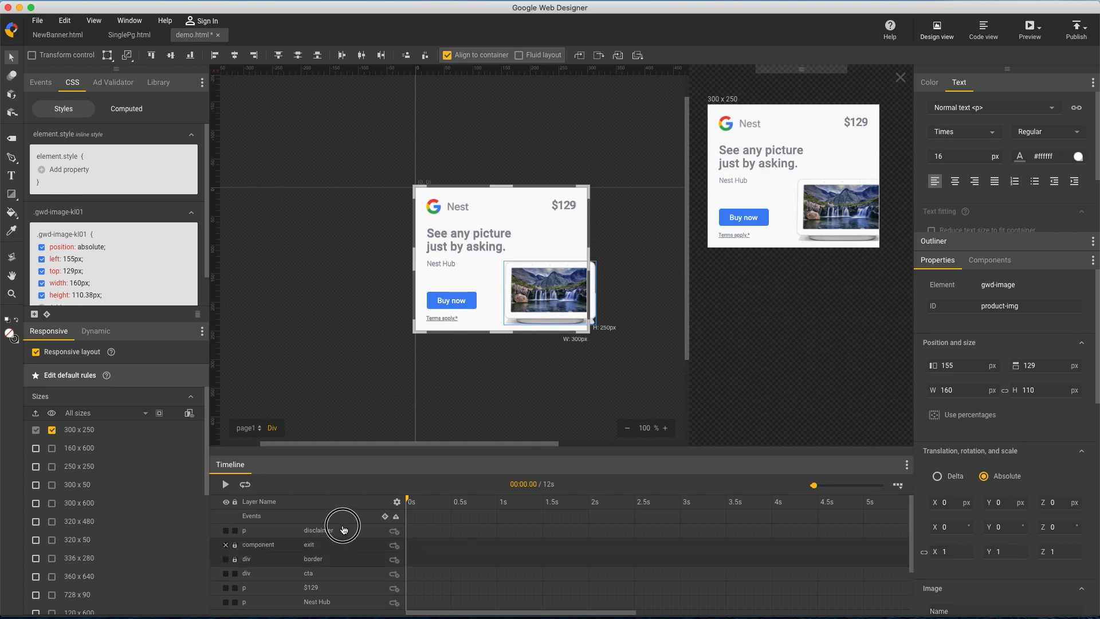
click(343, 530)
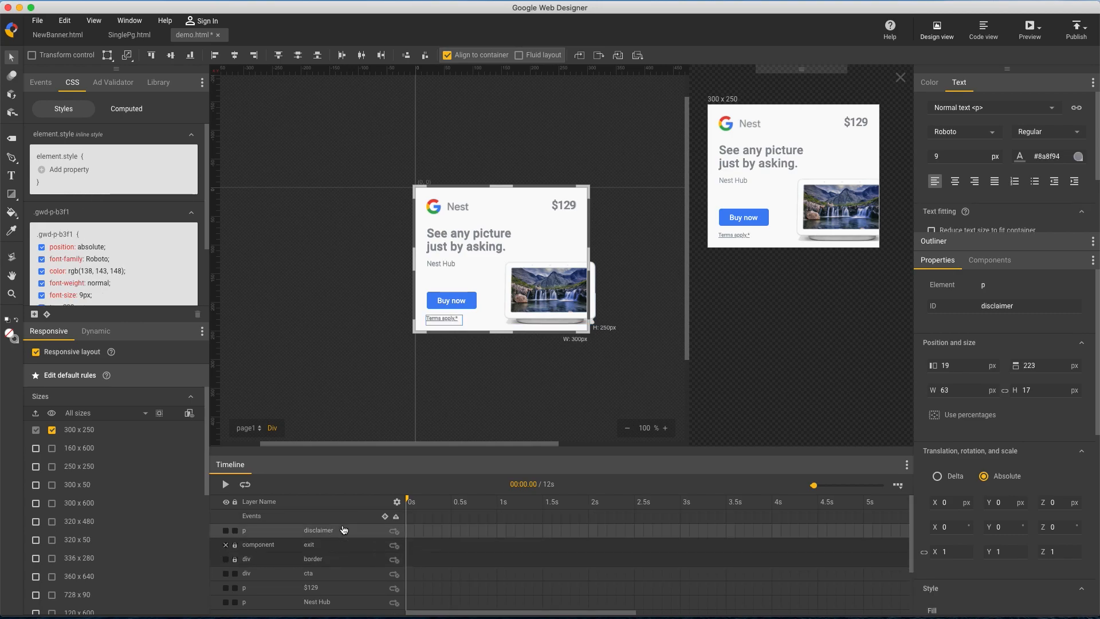
scroll(116, 281, down, 3)
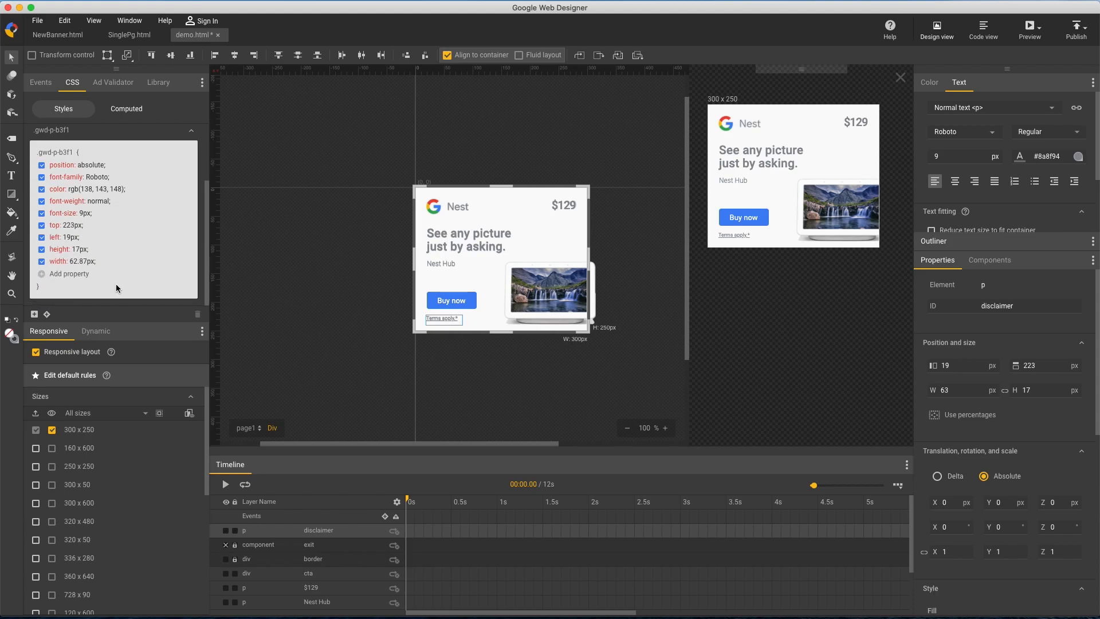
click(58, 274)
text(cursor)
key(Tab)
text(pointer)
key(Return)
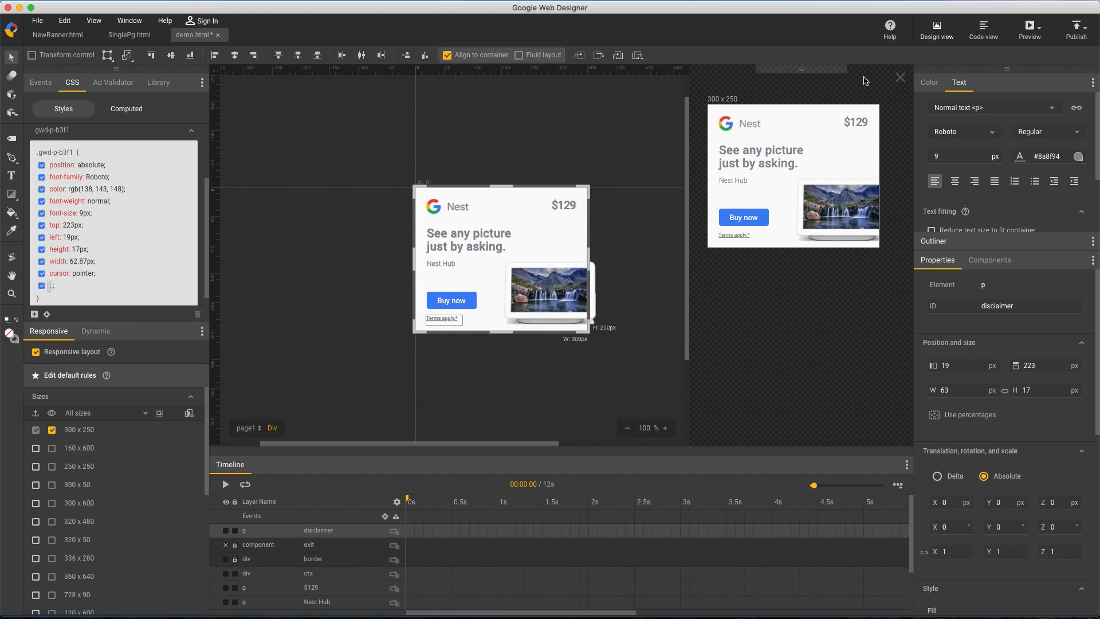
Preview the banner again, test the disclaimer link, close the opened page and switch back to Google Web Designer
click(1031, 28)
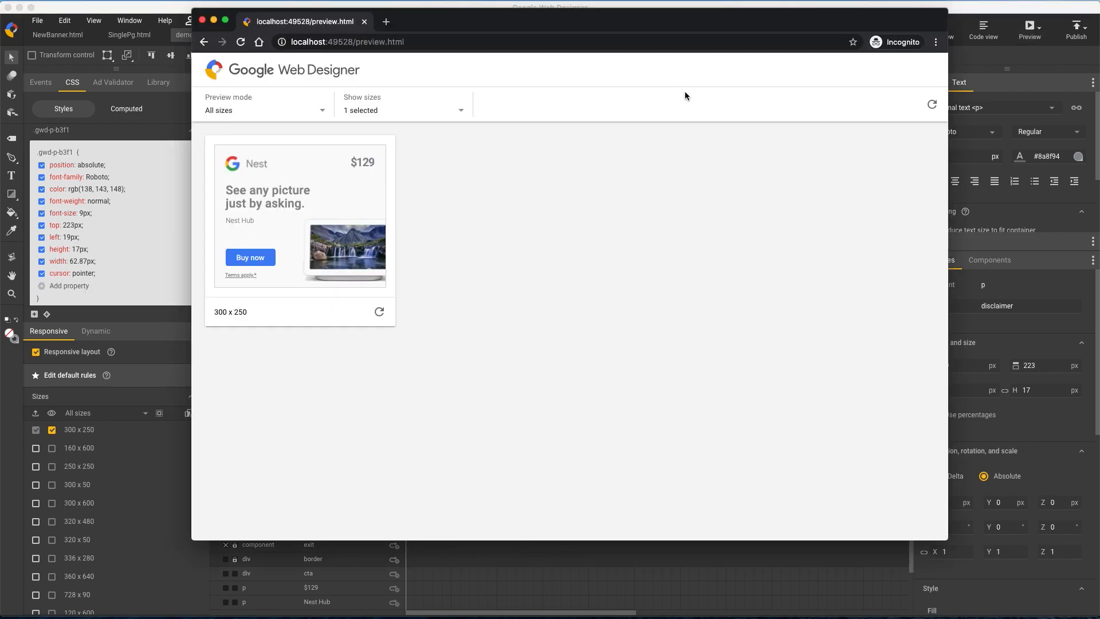
click(248, 276)
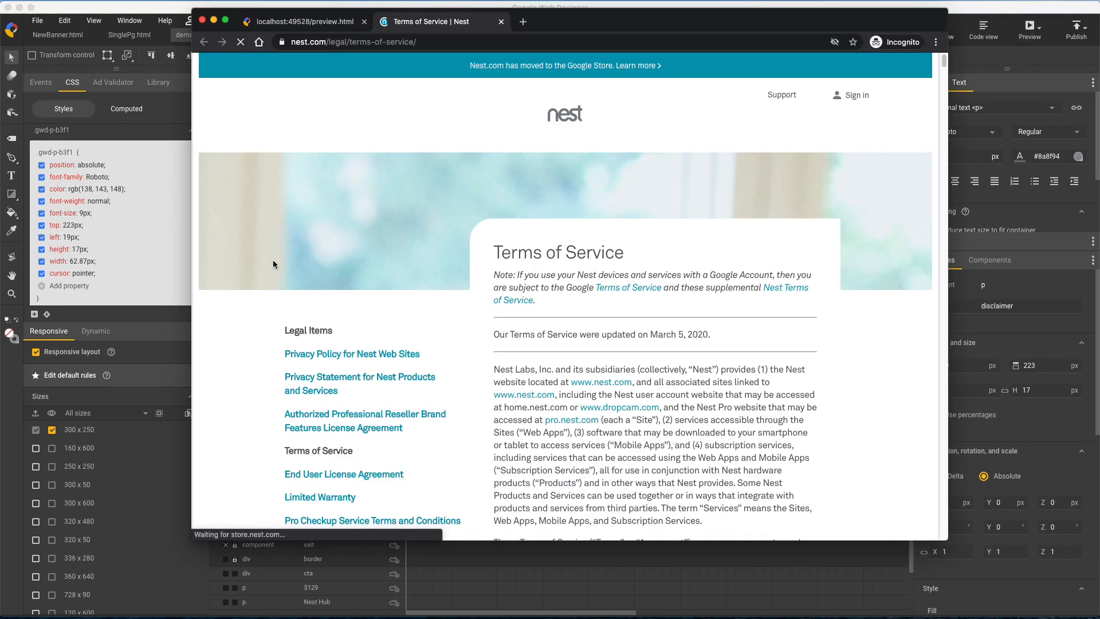
key(super+w)
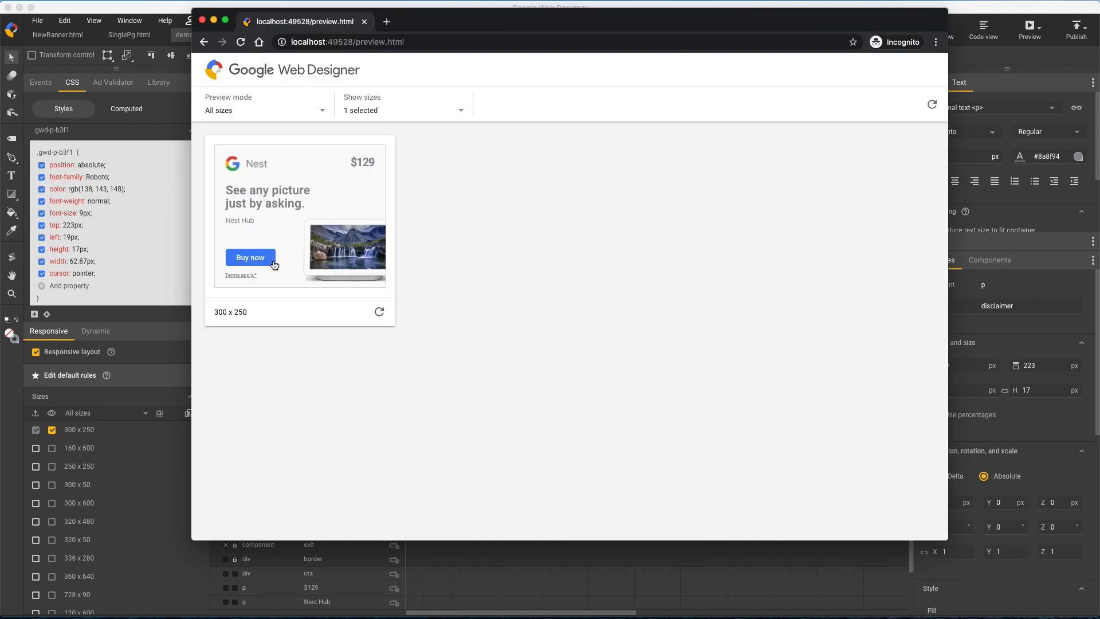
click(162, 12)
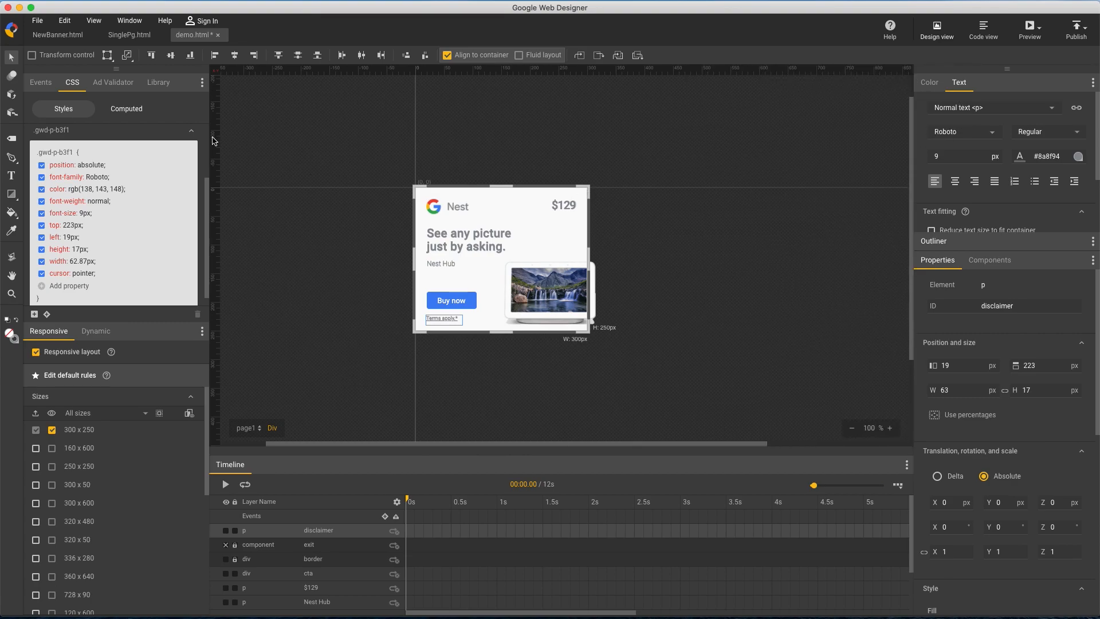
Test the responsive layout by enlarging the stage to about 442 x 322 px and return it to the 300 x 250 size
click(158, 82)
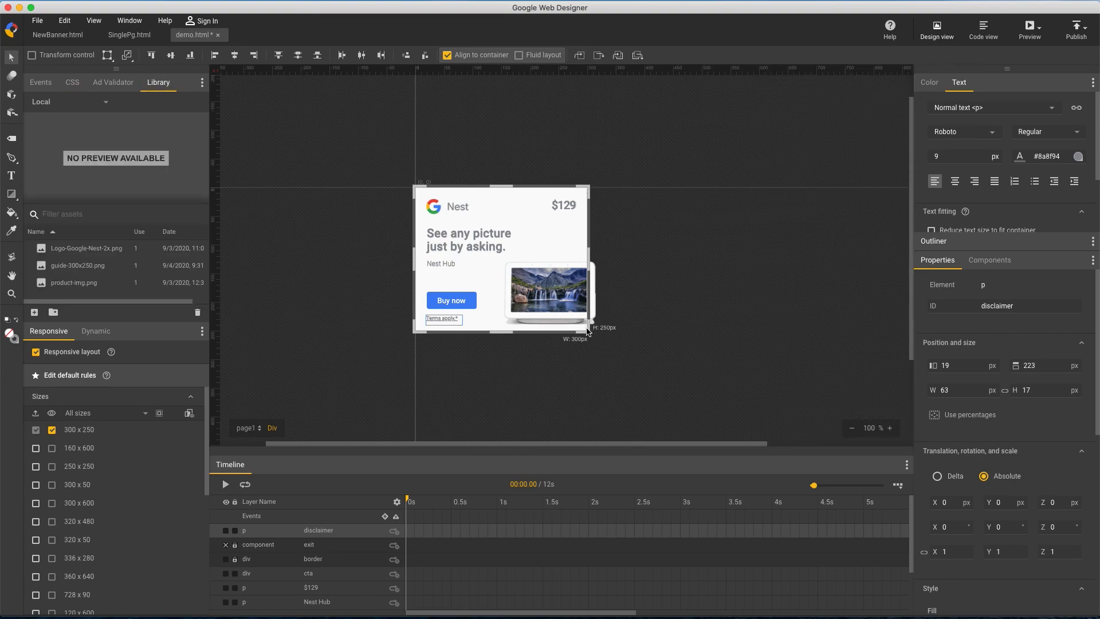
drag(587, 331, 670, 376)
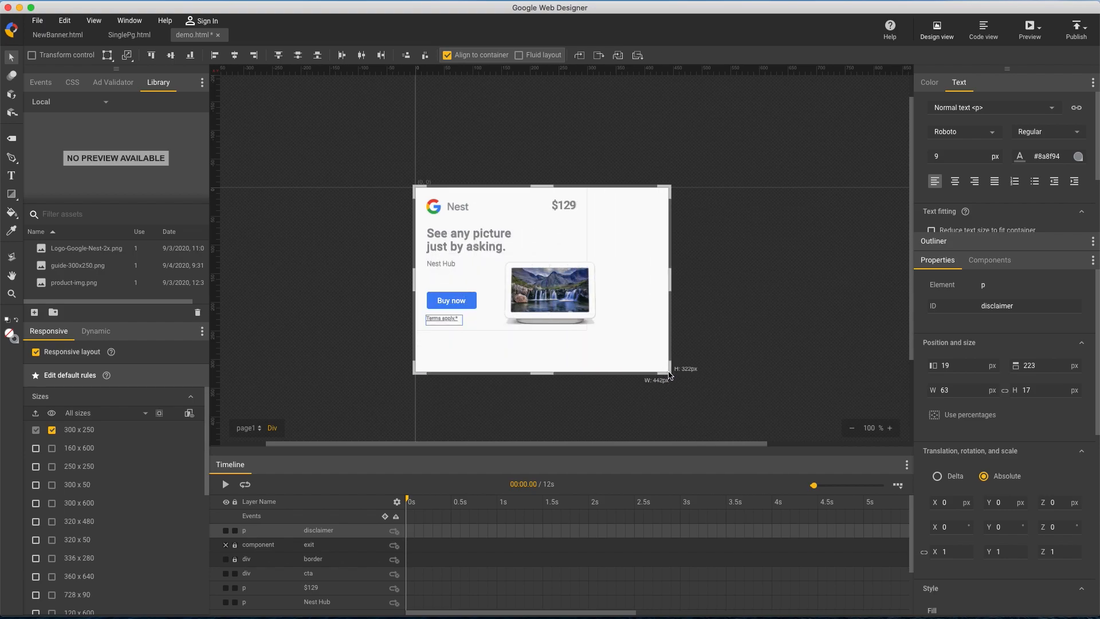
click(127, 430)
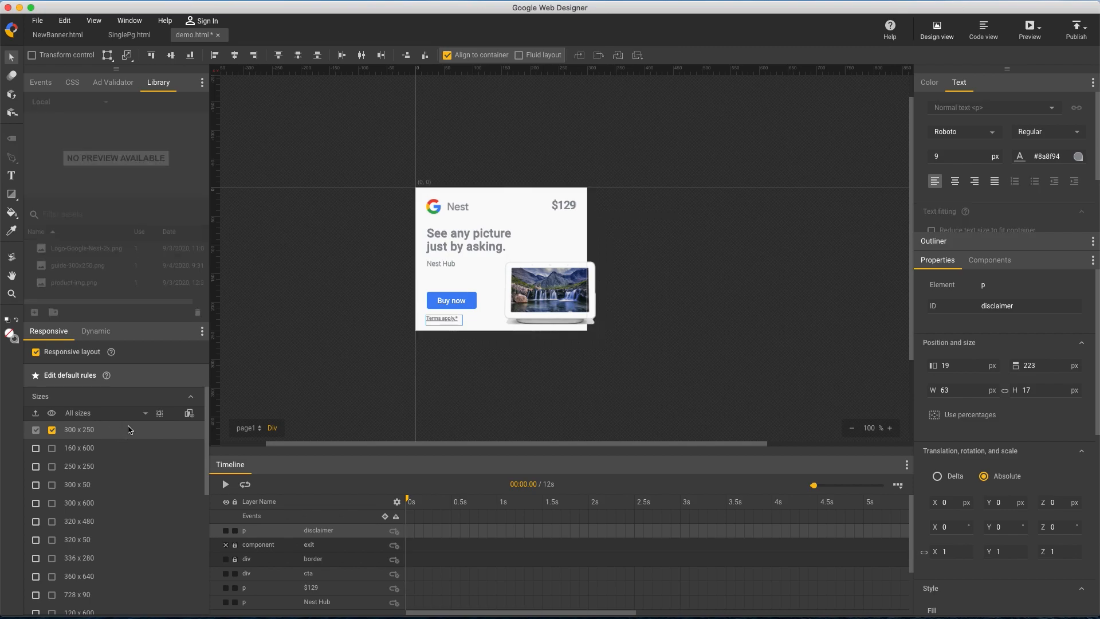
Show the 160 x 600 size under the default rules, import the guide-160x600 image and align it to the container's top and left edges
click(119, 446)
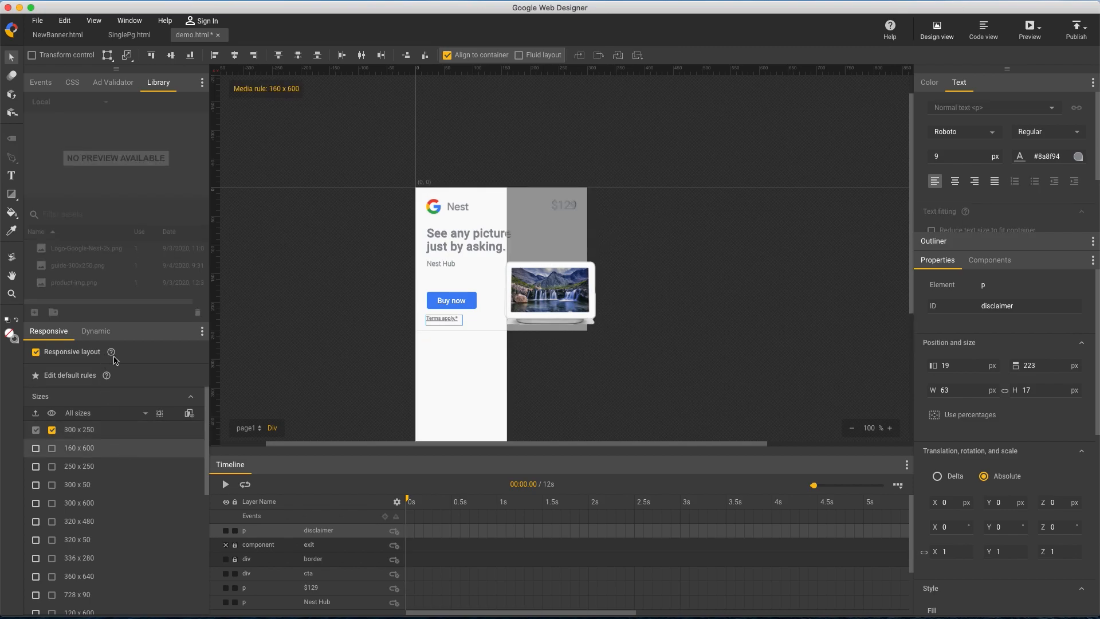
click(124, 376)
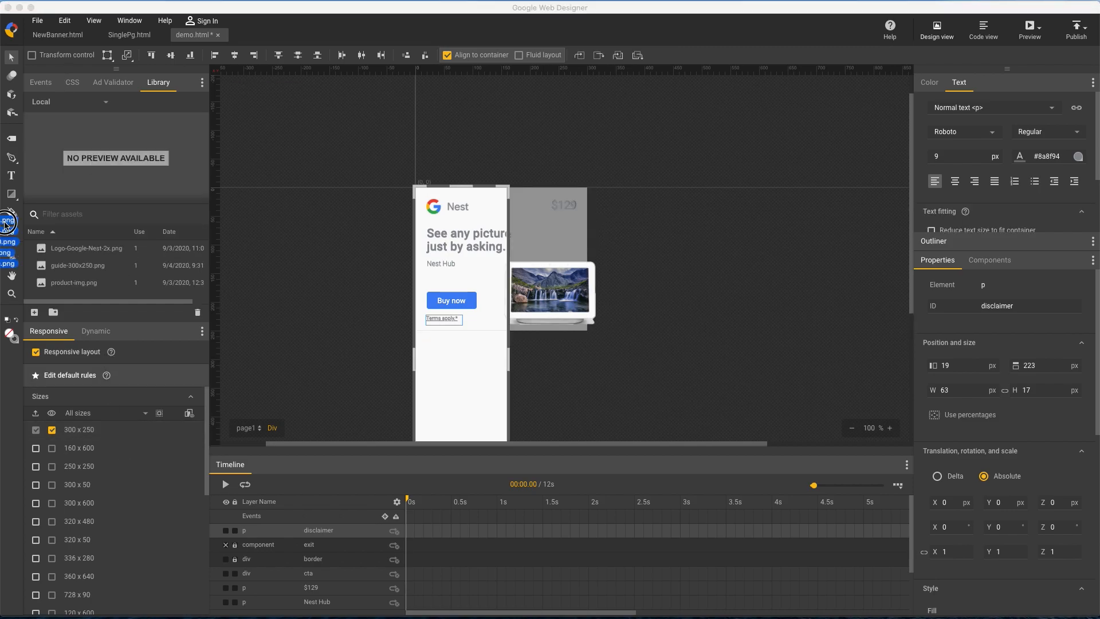
drag(1, 219, 344, 267)
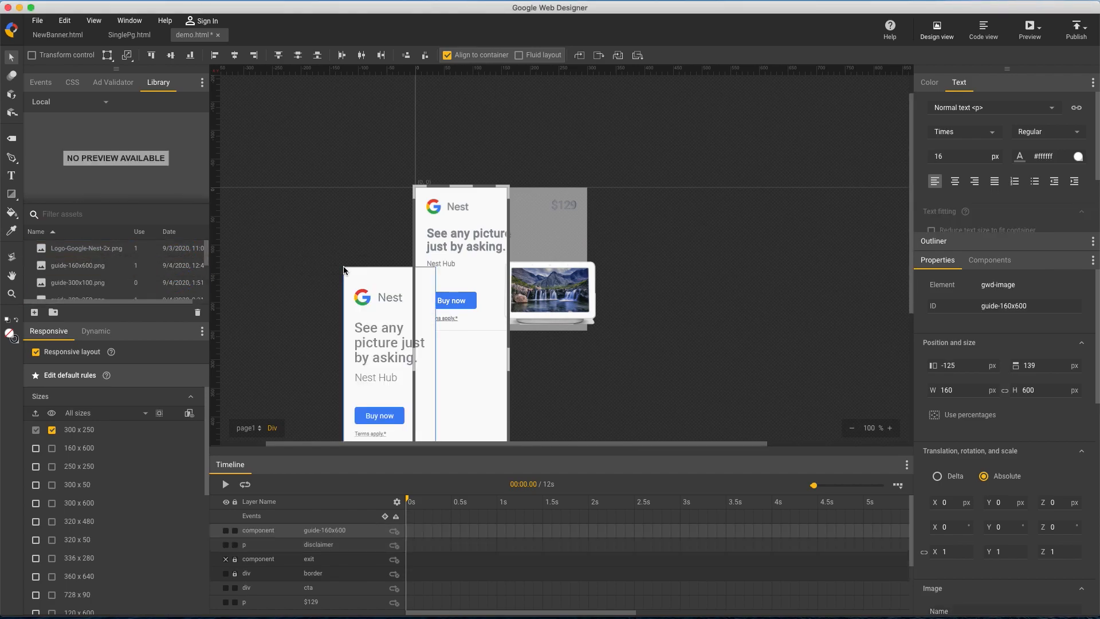
click(151, 55)
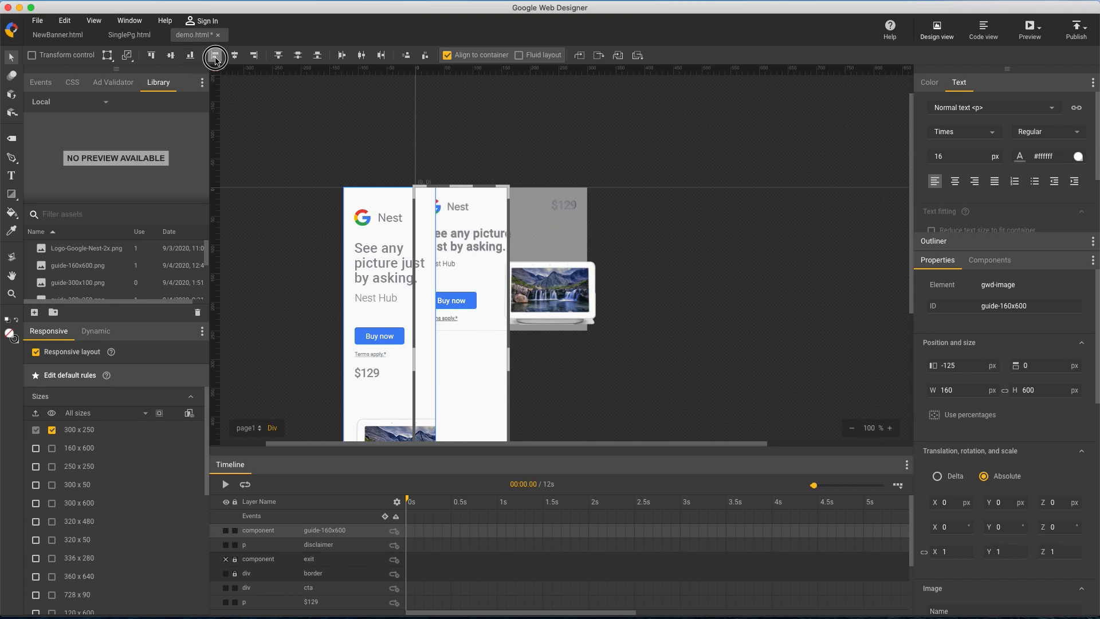
click(215, 55)
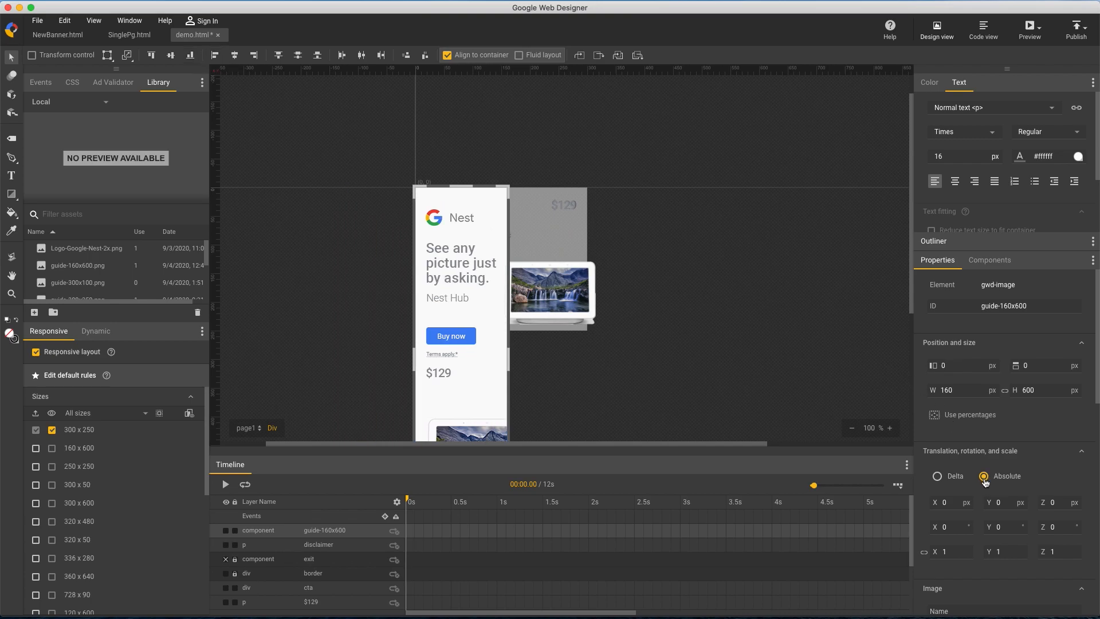
Set the guide-160x600 image's opacity to 0.61, turn it into a guide layer and lock it
scroll(985, 482, down, 5)
scroll(963, 522, down, 4)
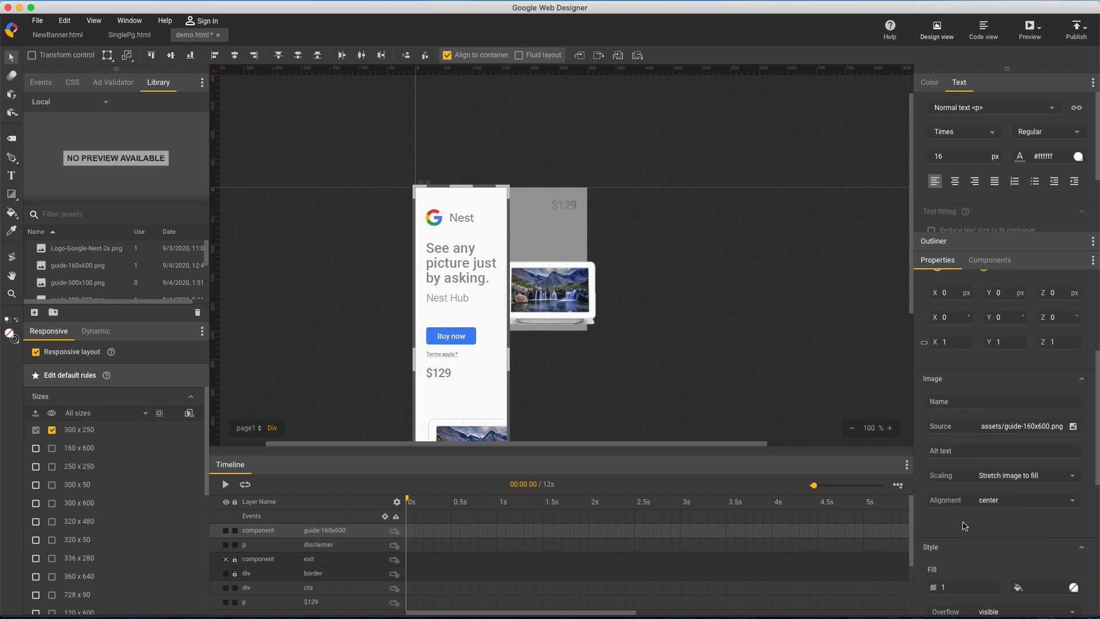
drag(960, 502, 961, 535)
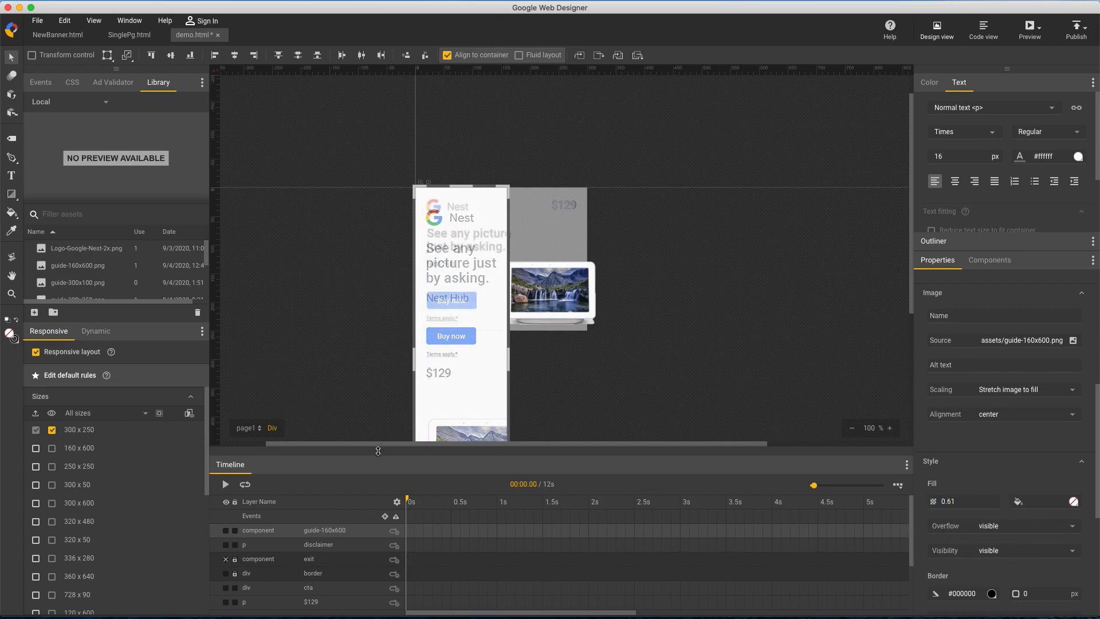
right_click(246, 536)
click(264, 518)
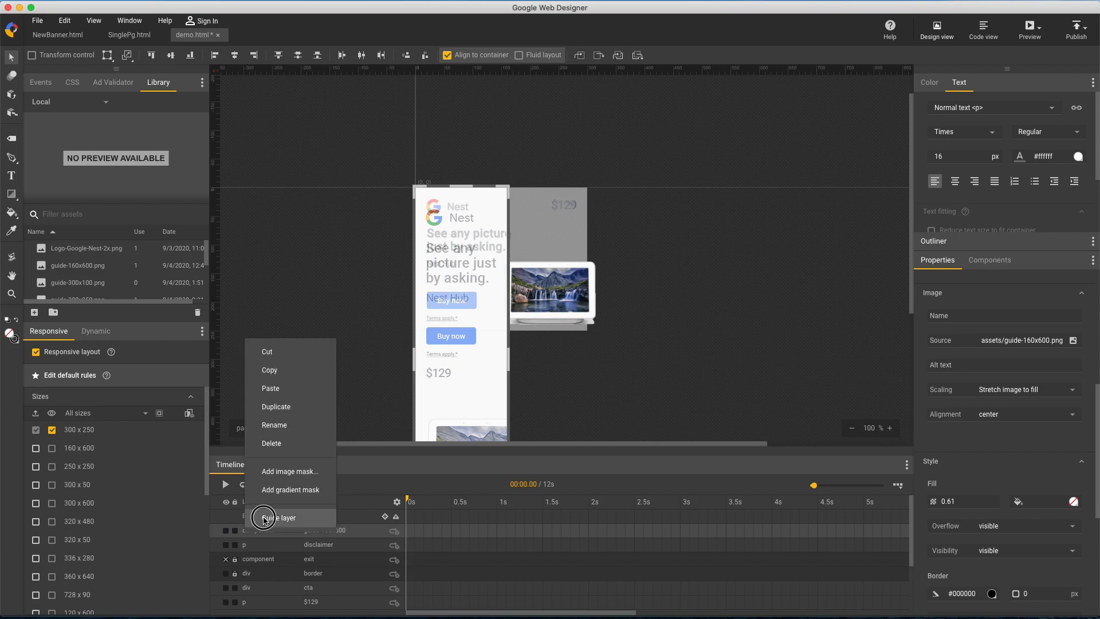
click(235, 531)
Hide the guide-300x250 layer
scroll(236, 533, down, 3)
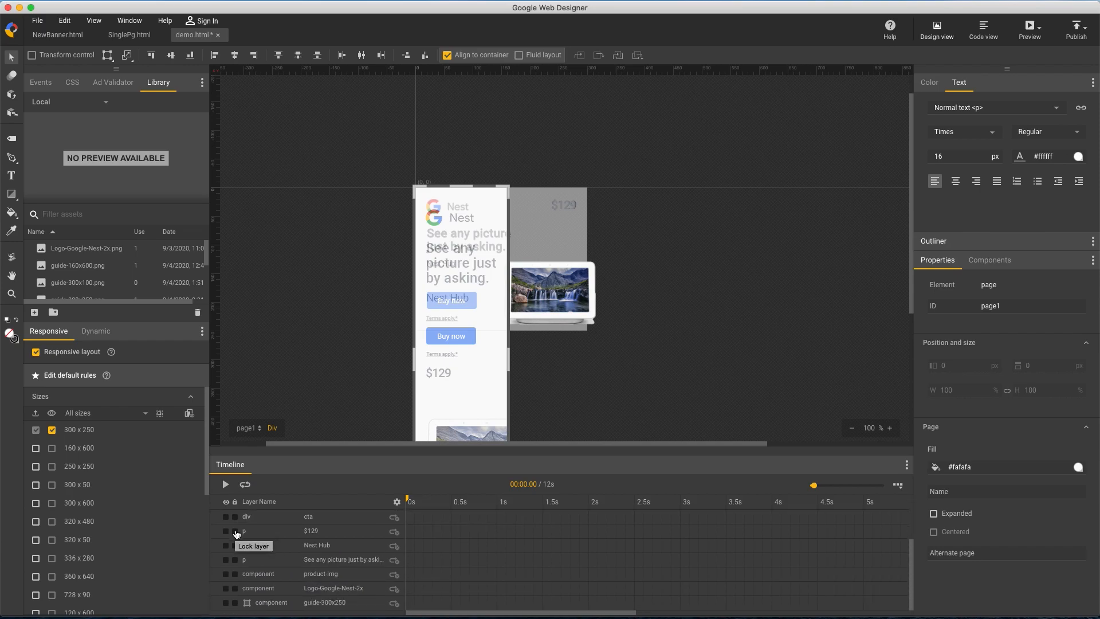
click(226, 602)
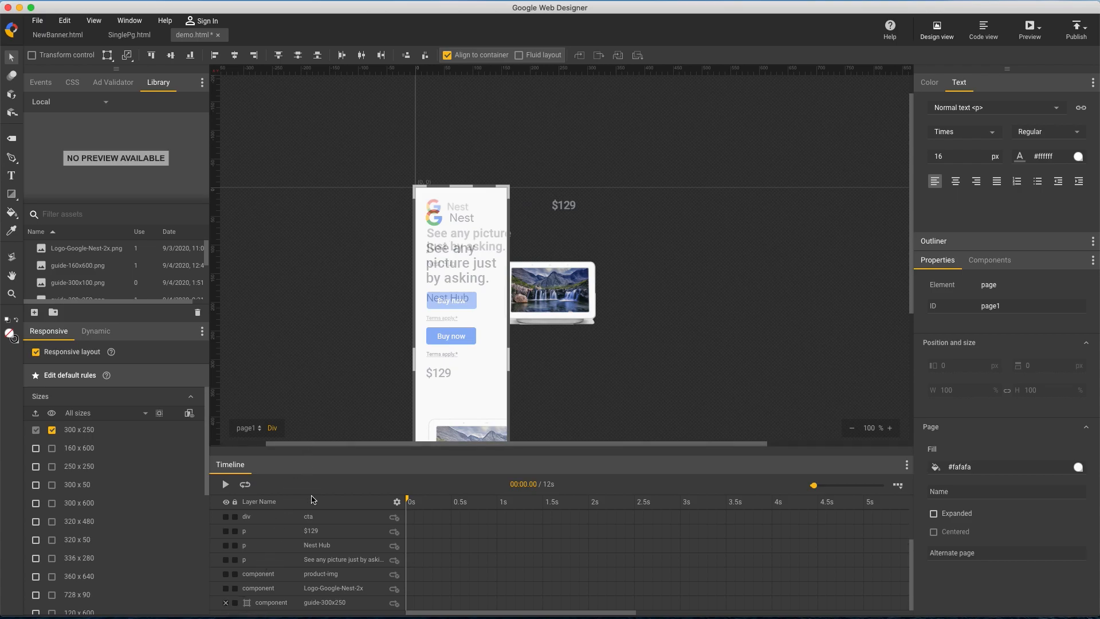
scroll(312, 504, up, 3)
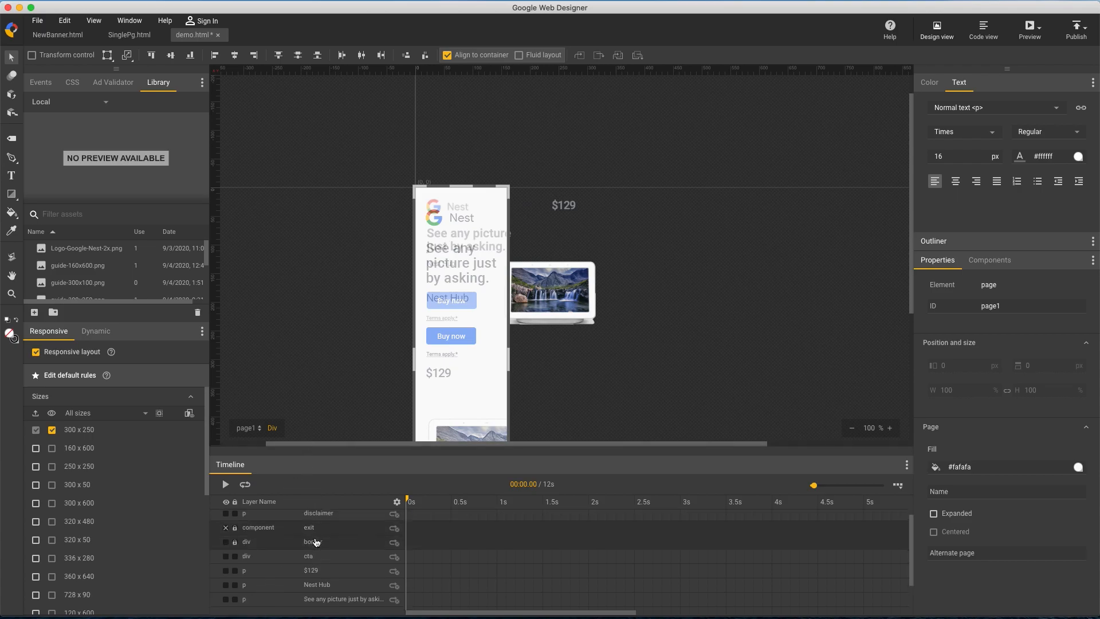
In the 160 x 600 media rule, move the disclaimer down to match the Terms apply text in the guide
click(130, 453)
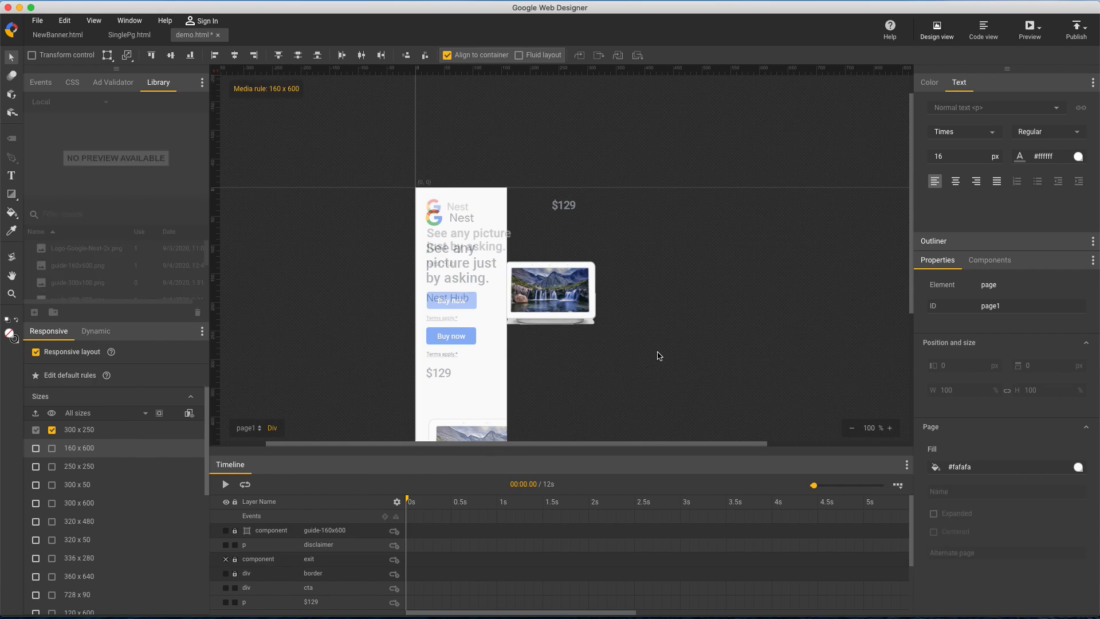
key(space)
drag(666, 352, 585, 248)
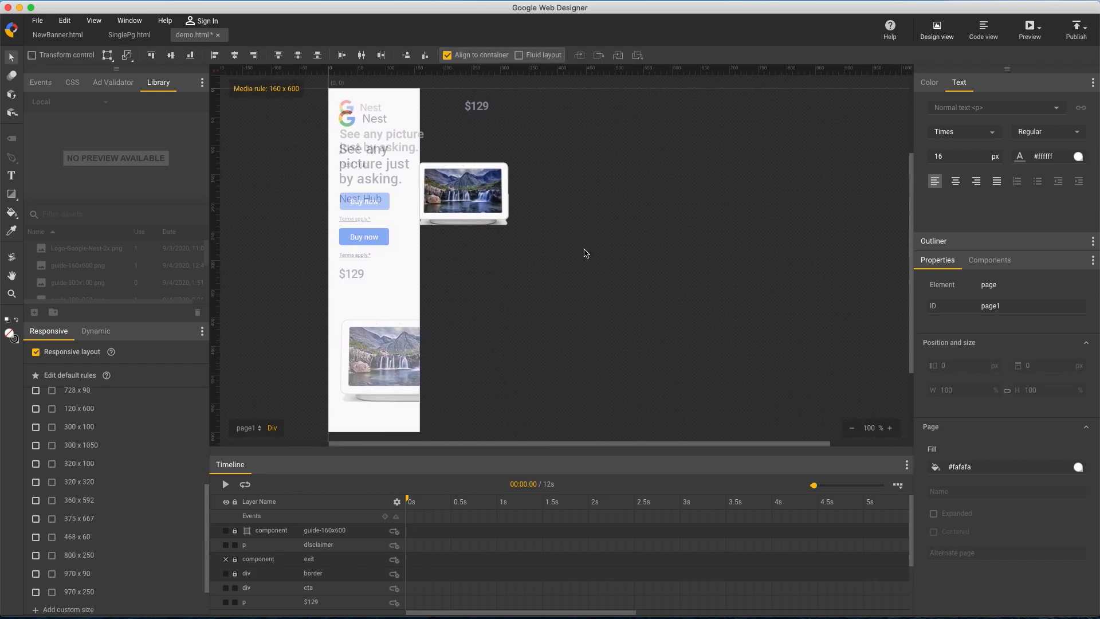
click(354, 549)
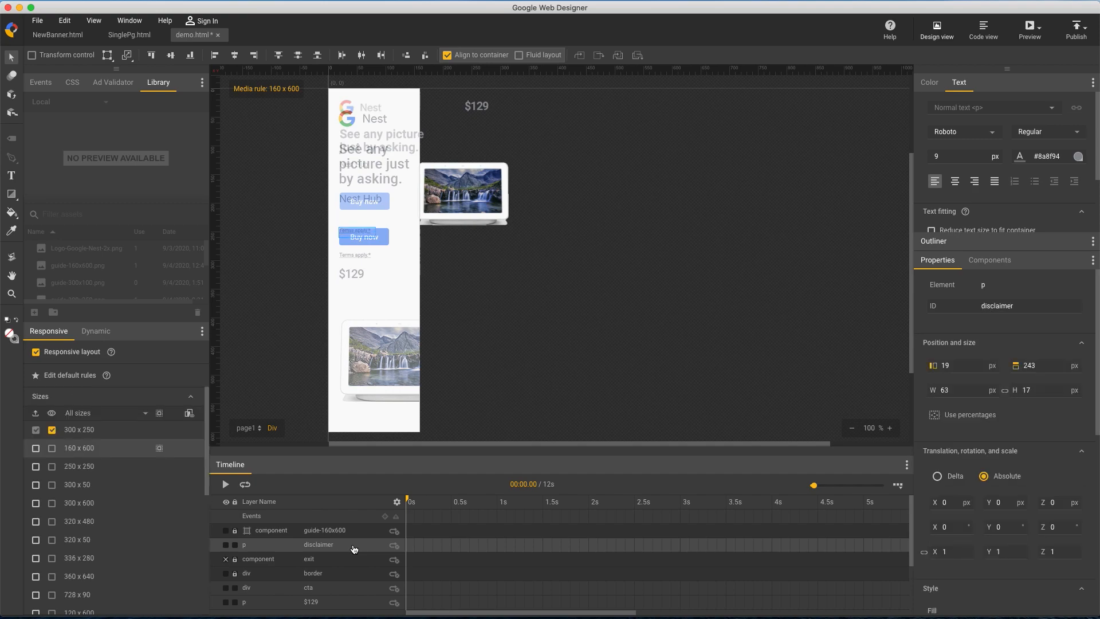
key(shift+Down)
key(Down)
key(Down)
Move the cta button down to a top position of 242 px to match the guide's Buy now button
click(347, 590)
key(shift+Down)
key(shift+Down)
key(shift+Down)
key(shift+Down)
key(shift+Down)
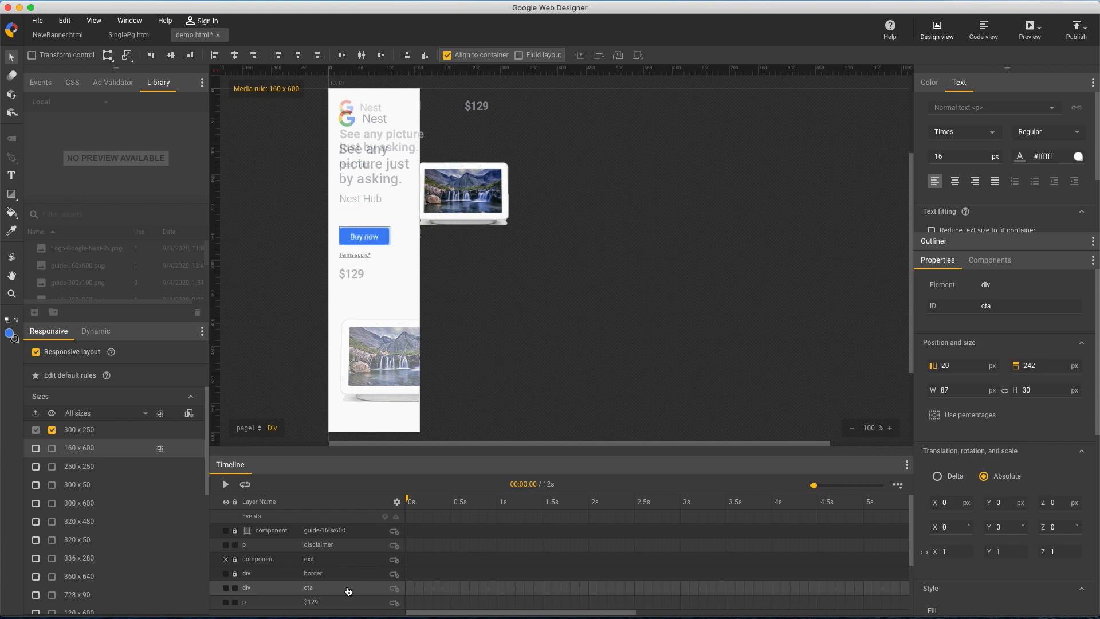
Move the $129 price text onto the guide's price, at left 19 px and top 313 px
click(349, 604)
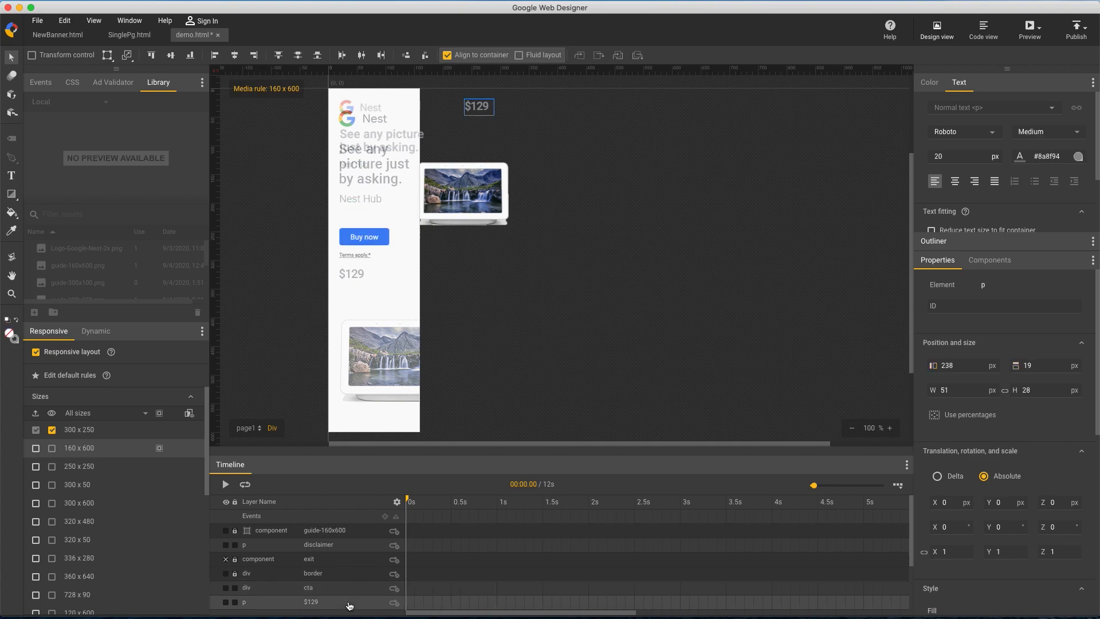
drag(475, 107, 356, 273)
key(Up)
key(Up)
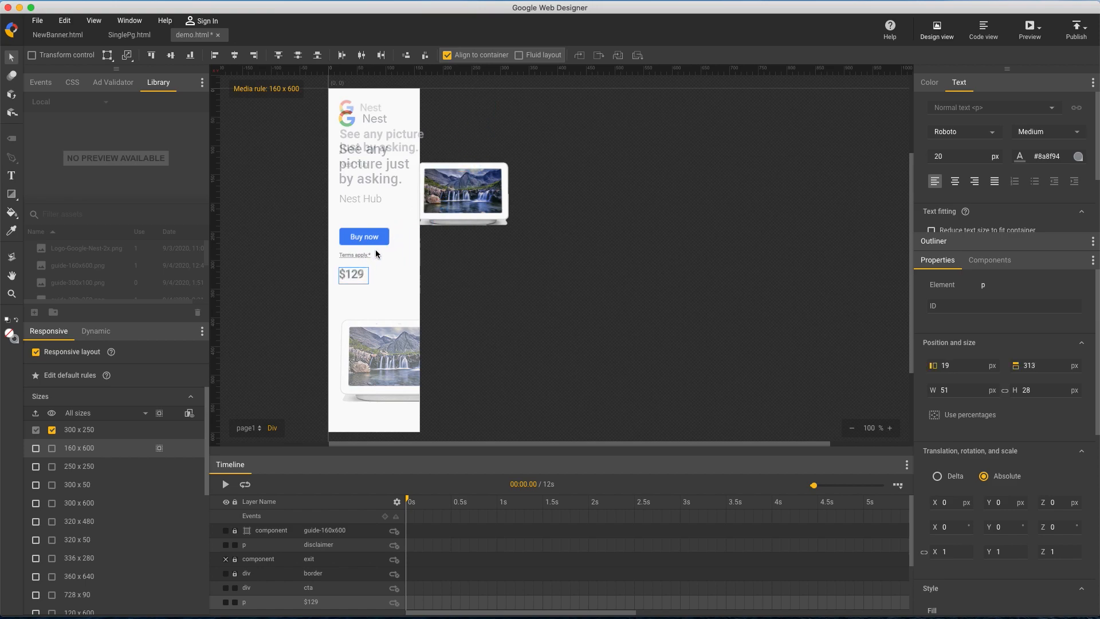
Move the Nest Hub text down onto the guide's Nest Hub line and enlarge its box to 86 x 33 px
key(Up)
scroll(346, 563, down, 3)
click(346, 566)
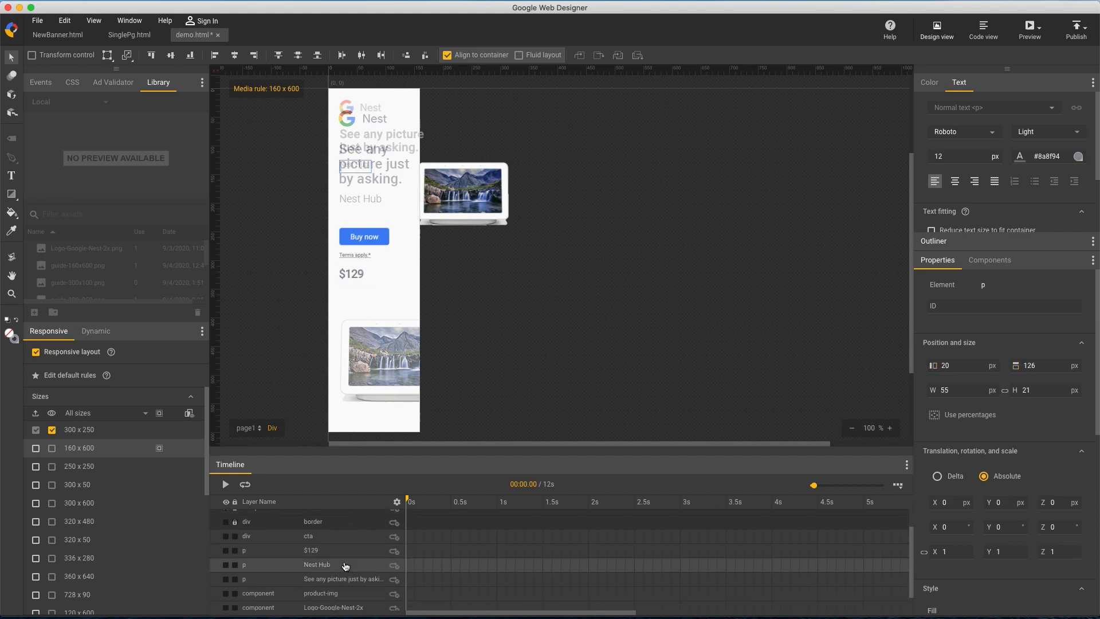
drag(360, 167, 359, 198)
click(1006, 392)
mouse_move(1040, 390)
mouse_down()
mouse_move(1040, 373)
mouse_move(1034, 381)
mouse_up()
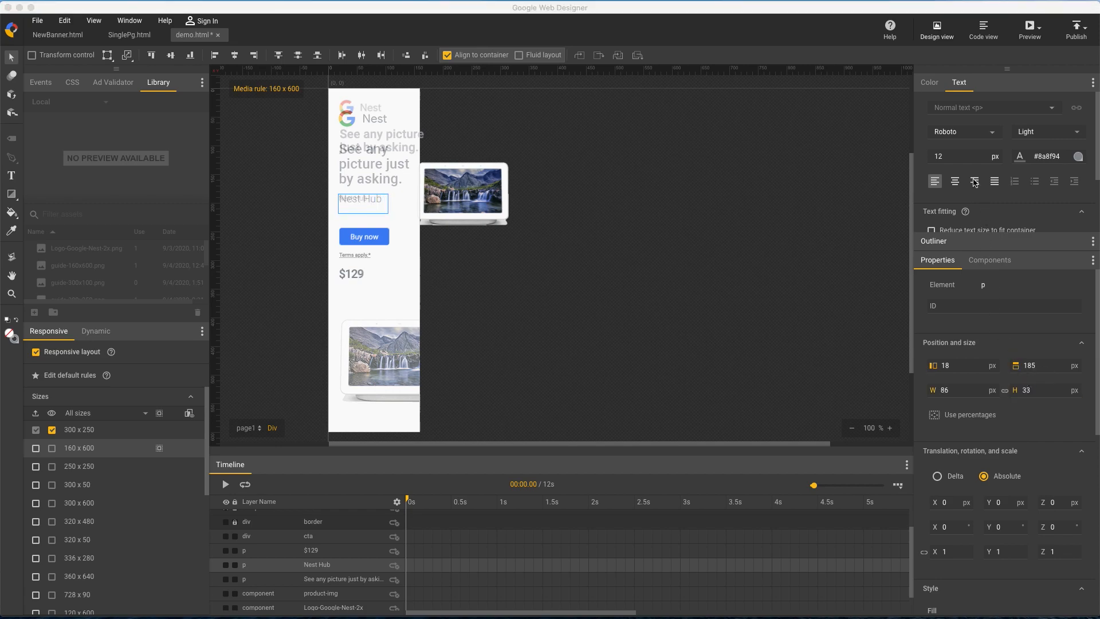
Set the Nest Hub text's font size to 18 px and nudge it onto the guide's text
click(969, 162)
text(14)
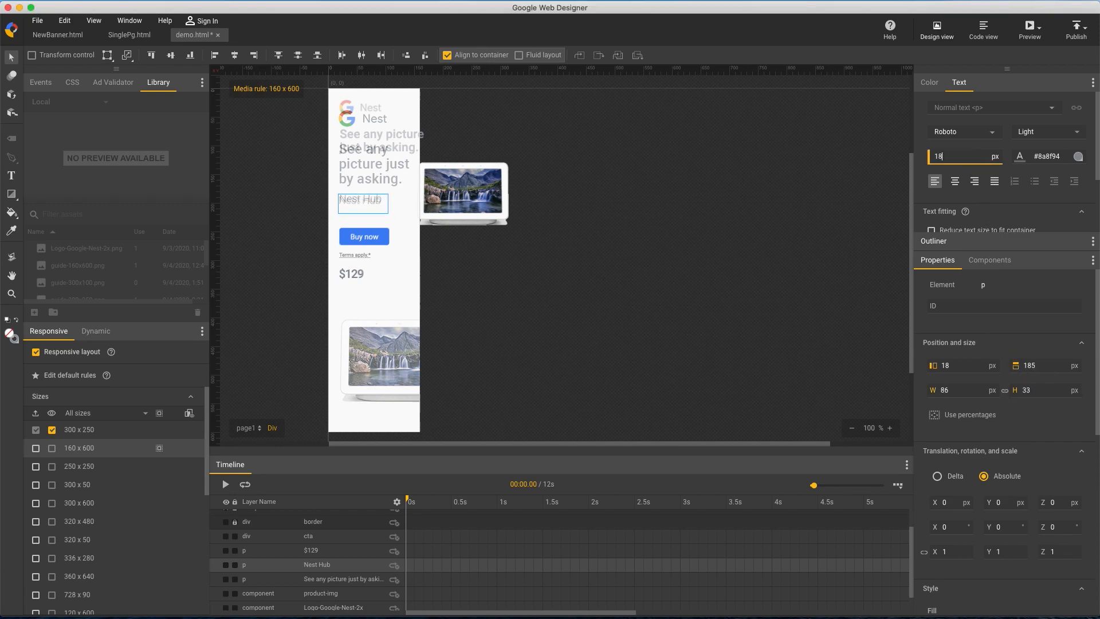
drag(349, 204, 350, 203)
key(Right)
Move the headline text to left 19 px and top 95 px, and resize its box to 139 x 86 px
click(349, 580)
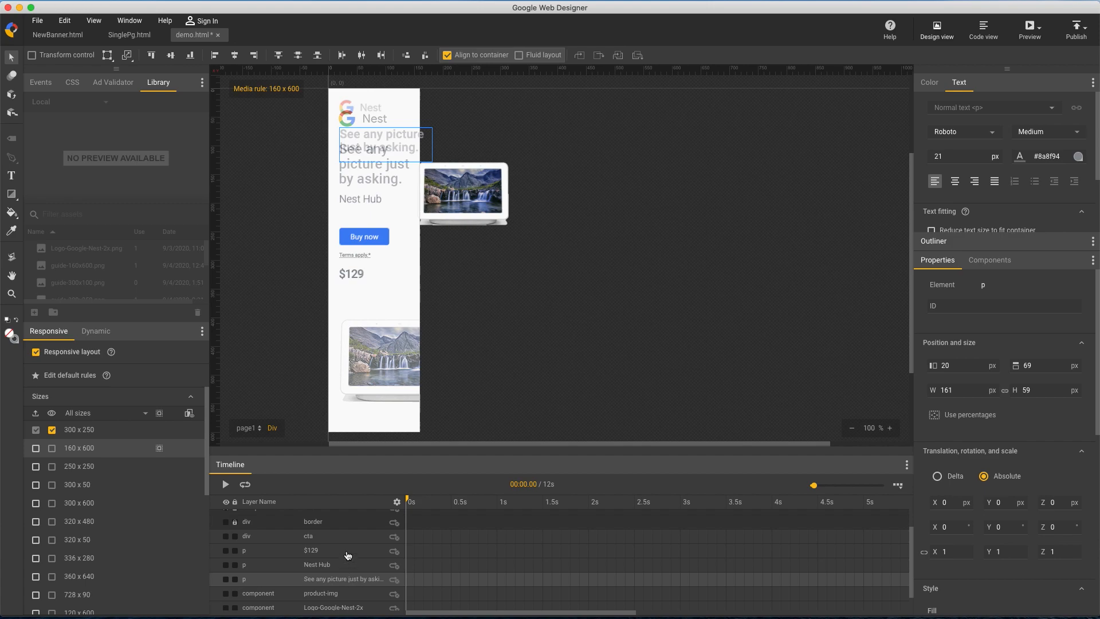
drag(367, 147, 368, 164)
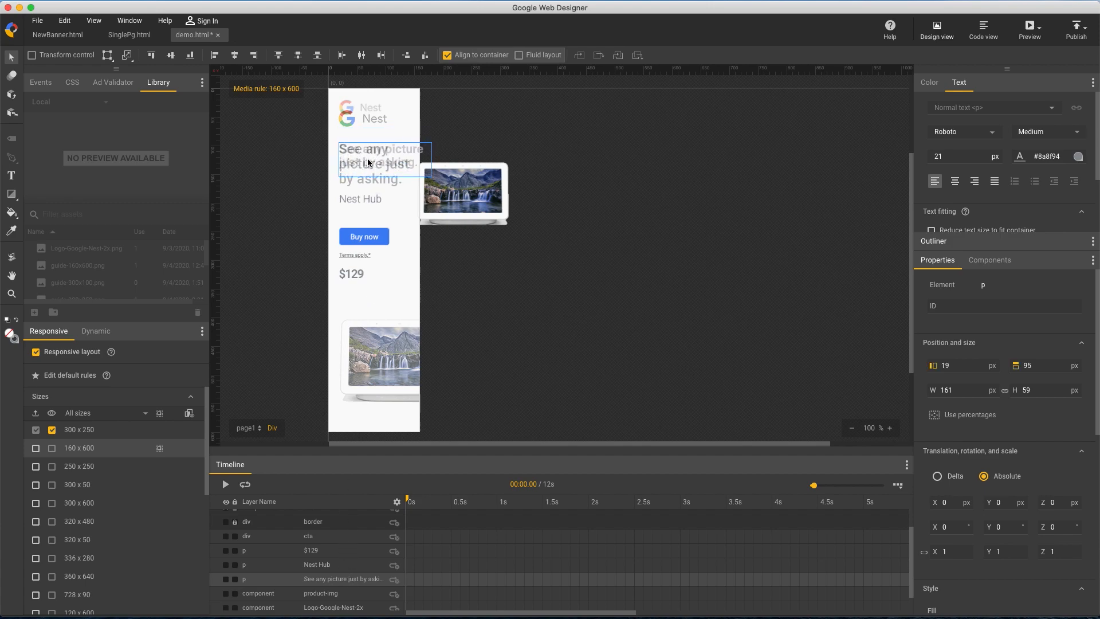
drag(1035, 388, 1051, 370)
Set the headline's font size to 24 px and align it with the guide's headline
click(973, 155)
key(Up)
key(Up)
key(Up)
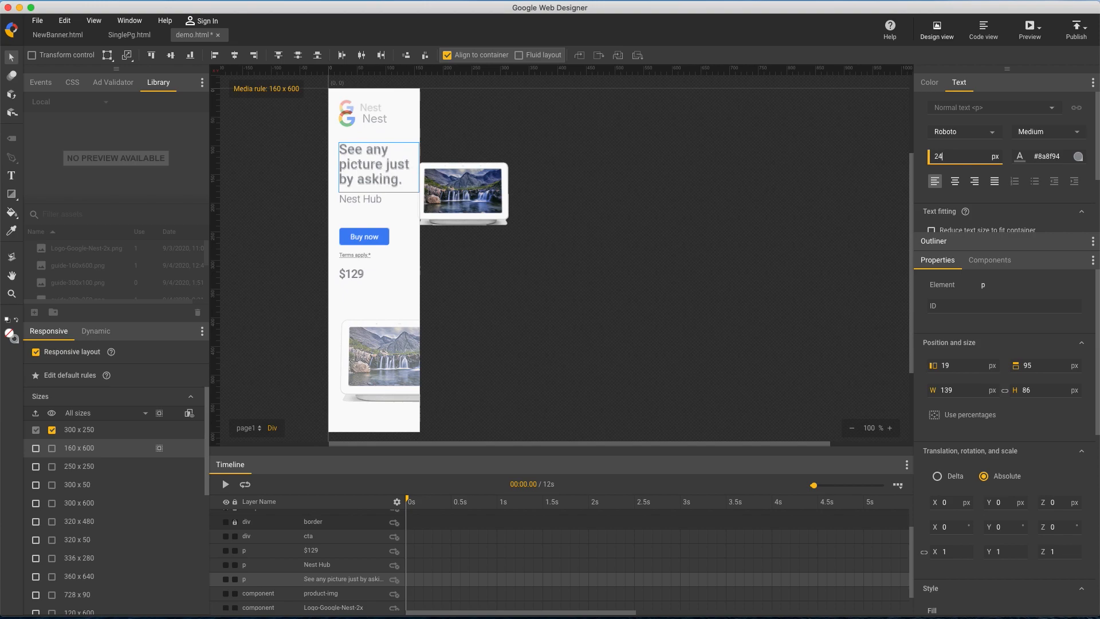
click(361, 154)
Move product-img onto the guide's device at left 20 px and top 406 px, and enlarge it proportionally to 140 px high
drag(452, 218, 377, 346)
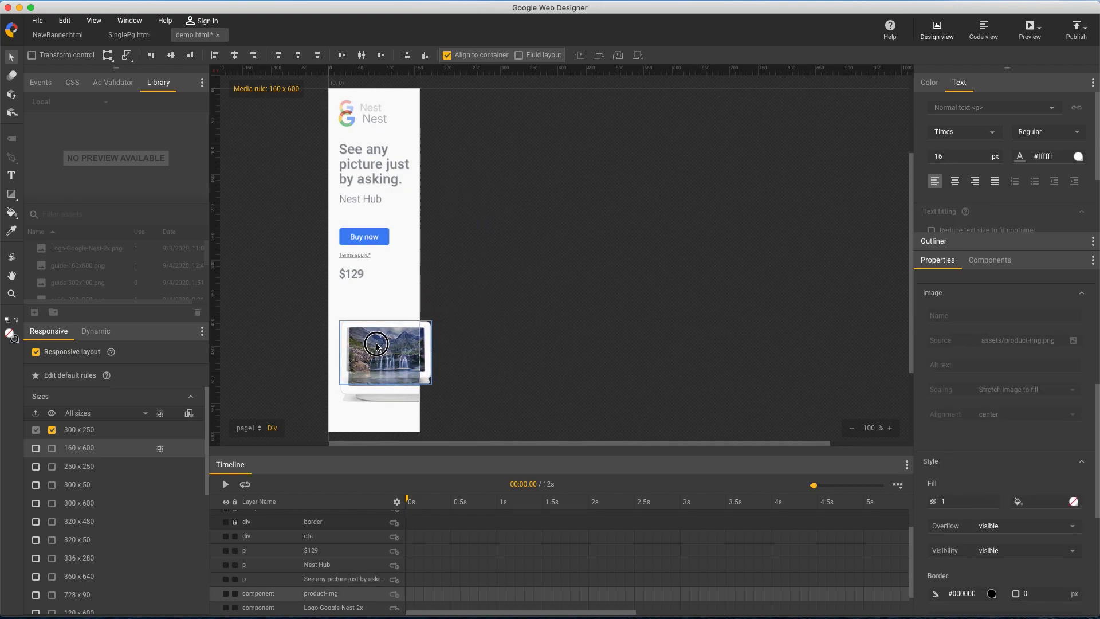
scroll(1008, 412, up, 5)
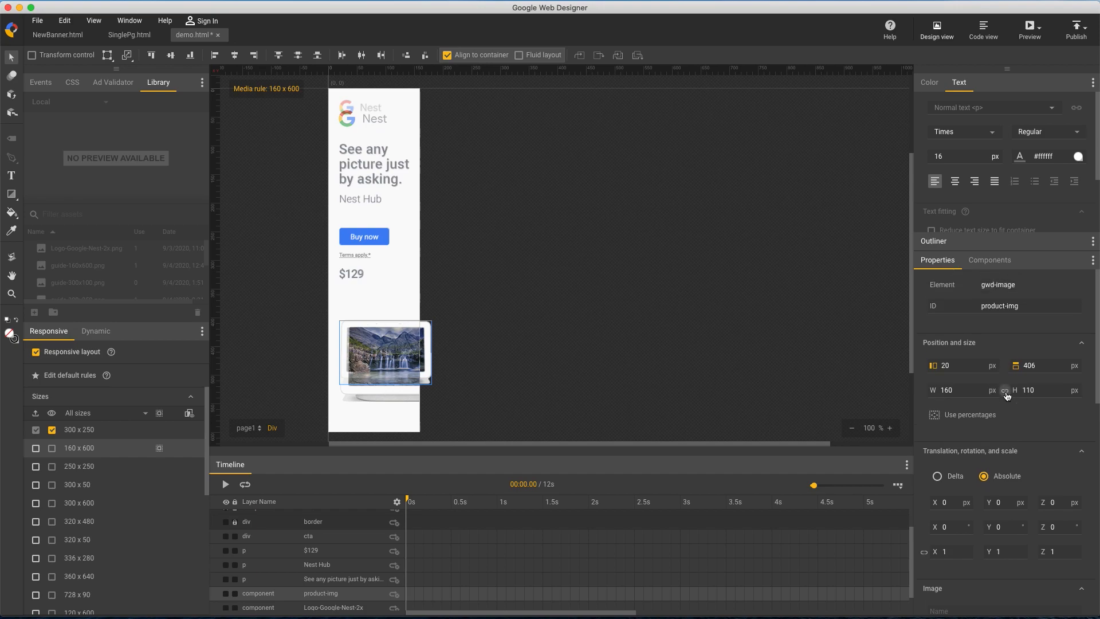
drag(960, 389, 955, 365)
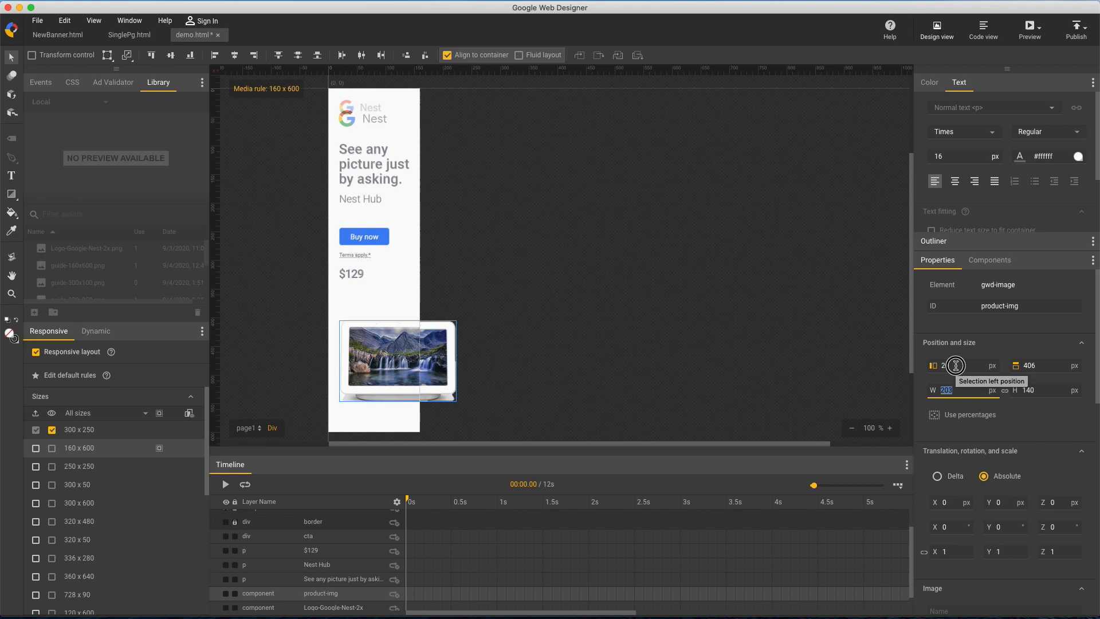
click(696, 275)
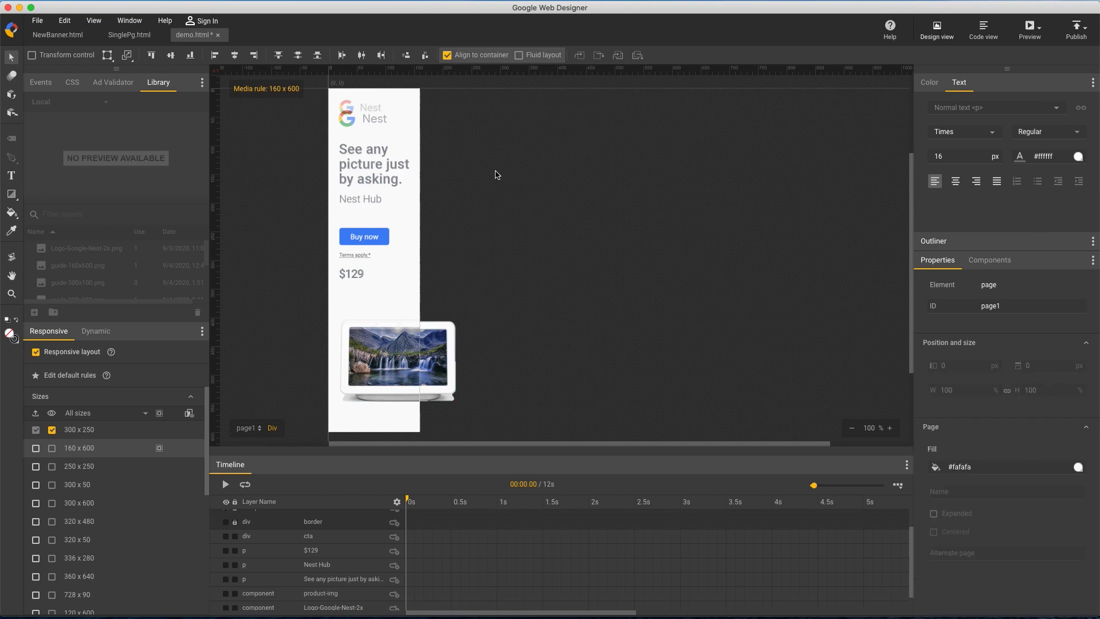
Move the Google Nest logo down to a top position of 39 px to match the guide
scroll(351, 124, down, 2)
scroll(352, 125, up, 2)
scroll(351, 124, left, 2)
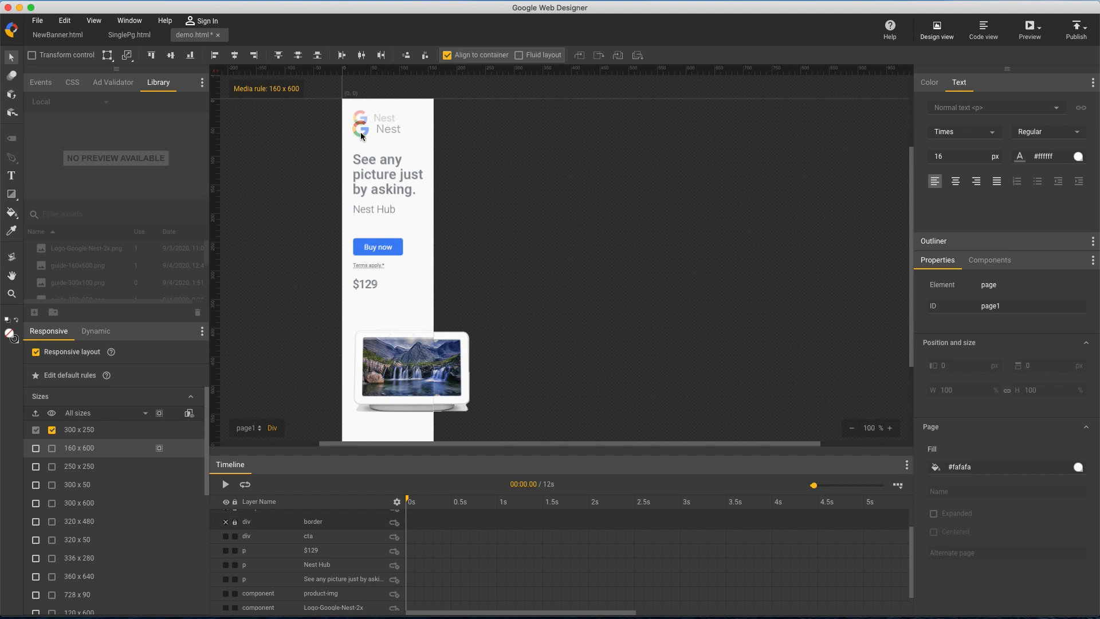
click(335, 608)
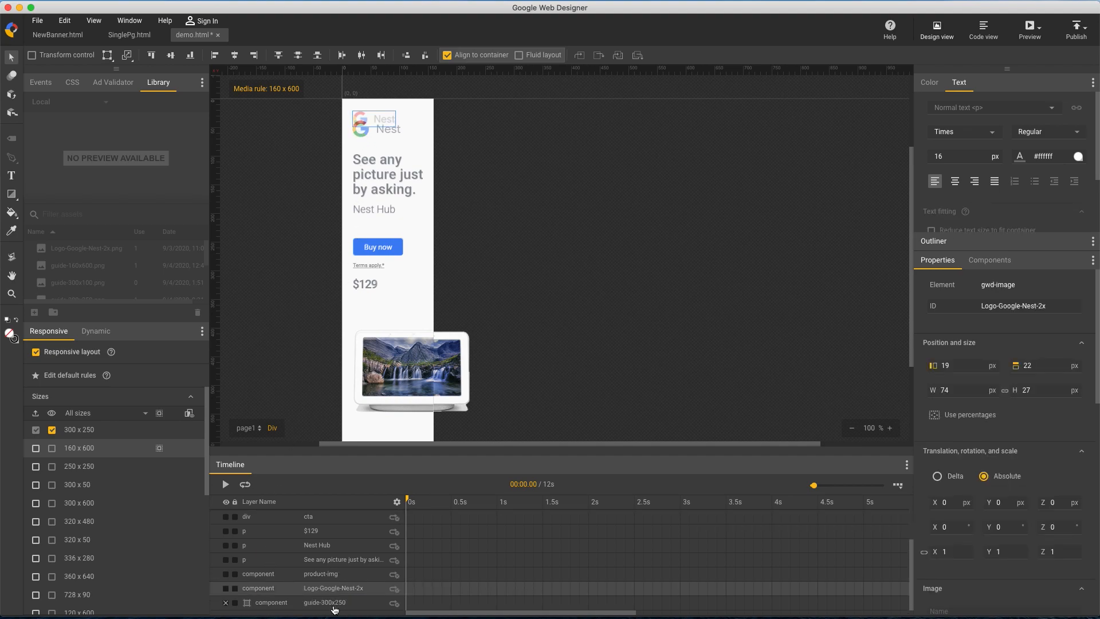
key(Down)
key(Down)
key(Down)
key(Down)
key(Down)
key(Down)
key(Down)
key(Down)
key(Down)
key(Down)
key(Down)
key(Down)
key(Down)
key(Down)
key(Down)
key(Down)
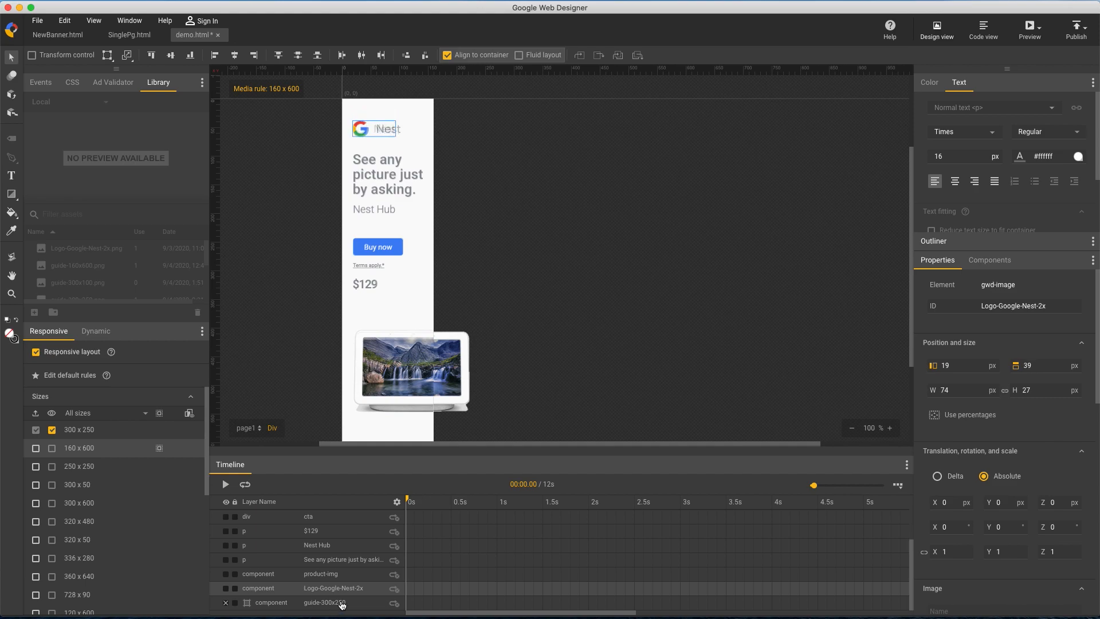
Enlarge the Google Nest logo proportionally until it matches the guide's logo
click(968, 389)
text(77)
key(Up)
key(Up)
key(Up)
key(Up)
key(Up)
key(Up)
key(Up)
click(636, 305)
Include the 160 x 600 size for publishing and compare it with 300 x 250 in the side-by-side size view
click(35, 448)
click(189, 413)
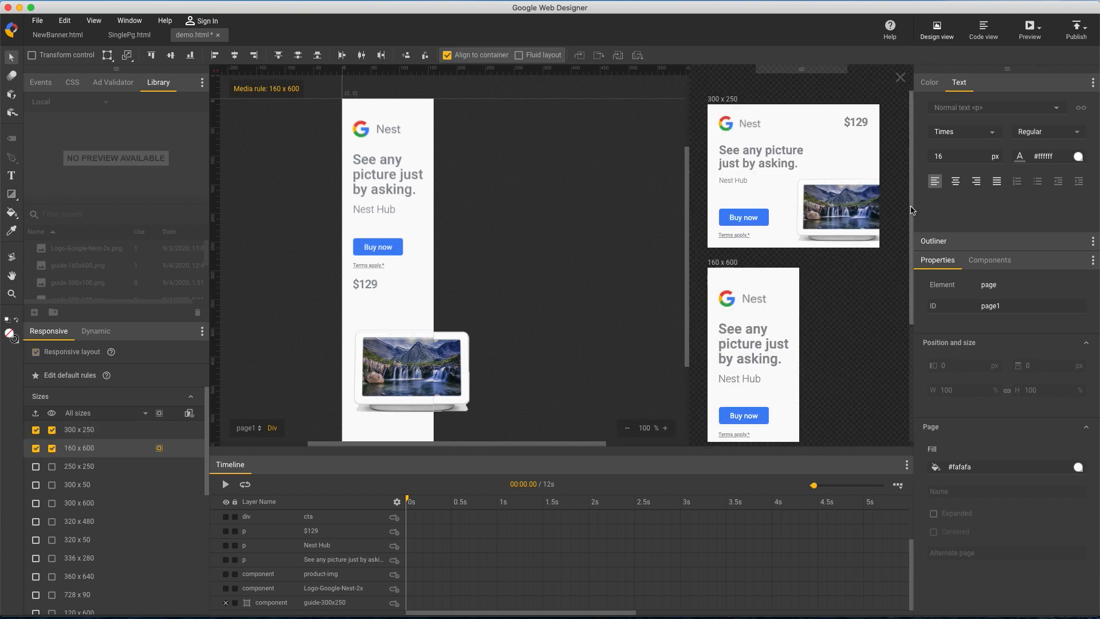
mouse_move(913, 206)
mouse_down()
mouse_move(918, 348)
mouse_move(904, 189)
mouse_up()
click(189, 413)
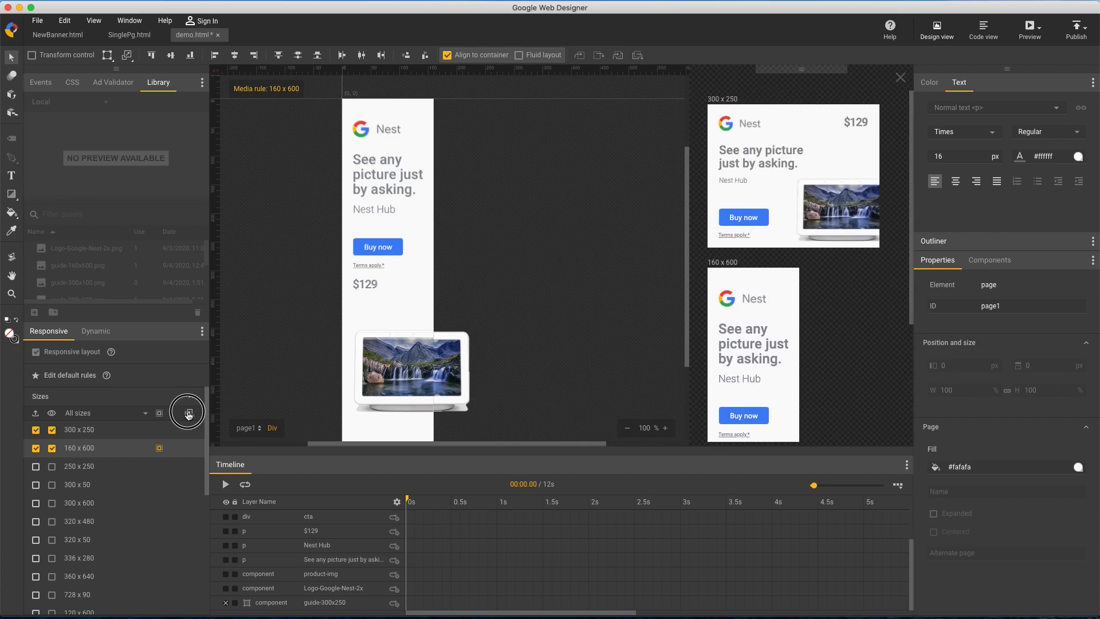
In the default rules, place guide-300x600.png from the library on the page and align it to the page's left and top edges
click(93, 503)
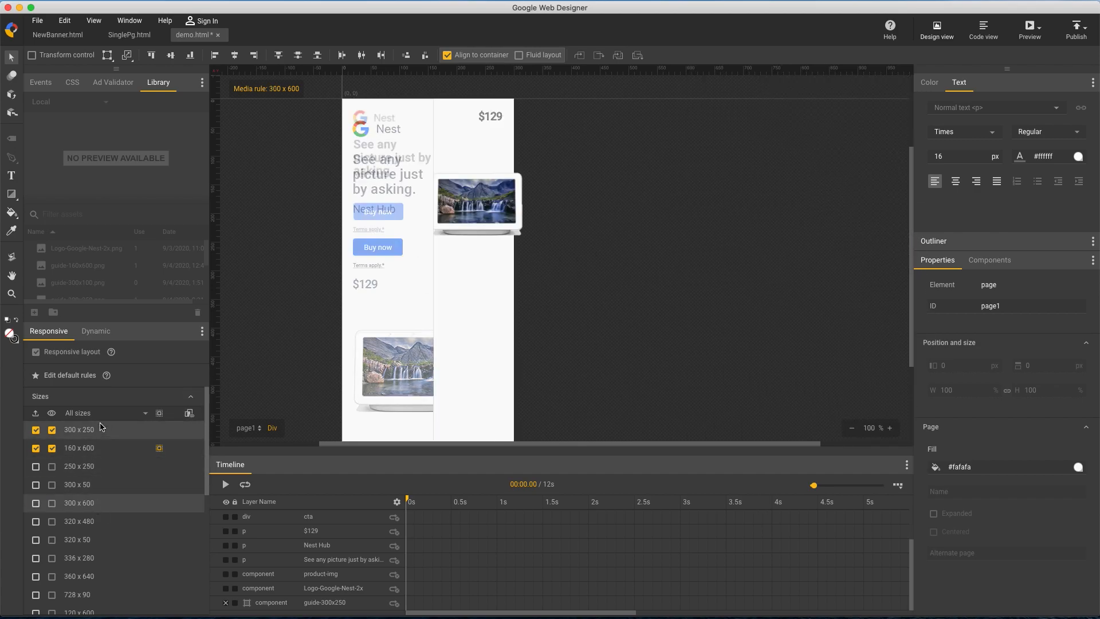
click(132, 377)
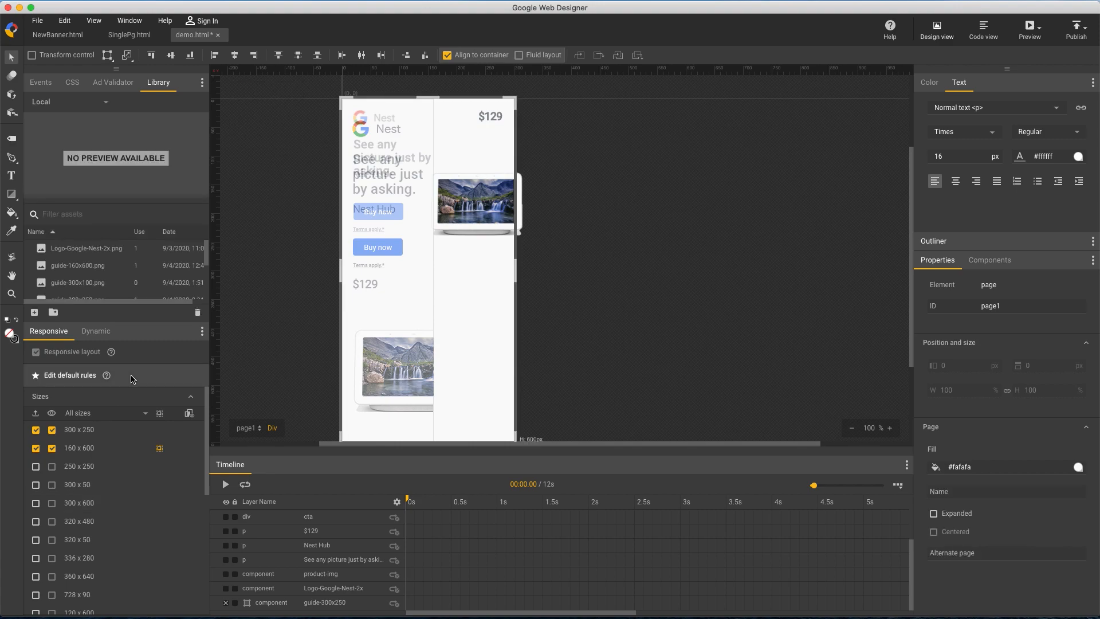
scroll(116, 291, down, 2)
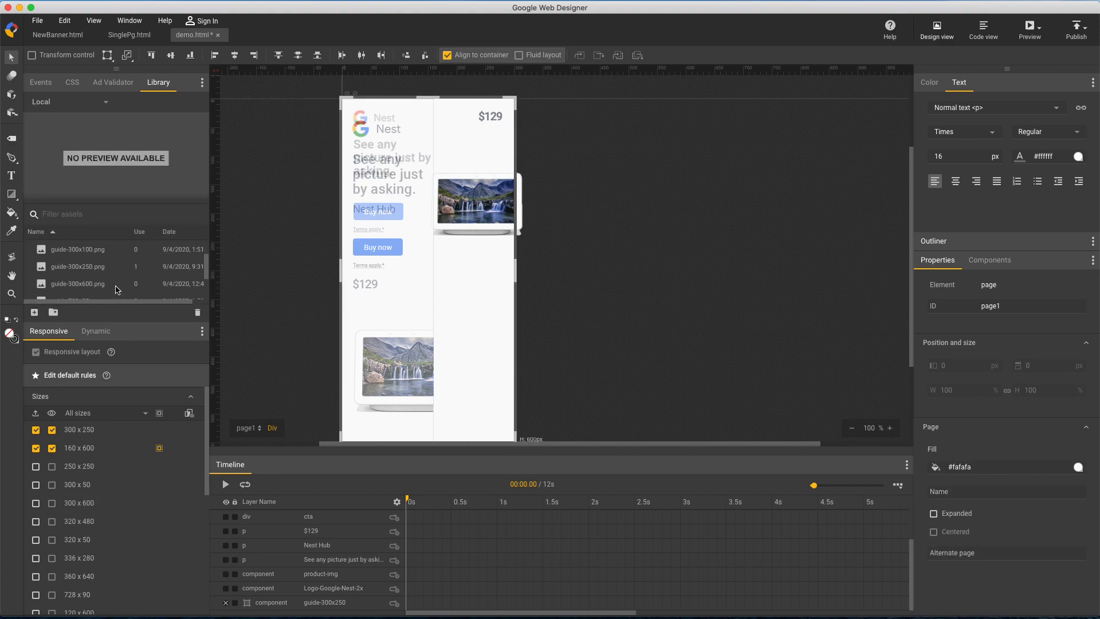
click(100, 279)
drag(101, 279, 593, 261)
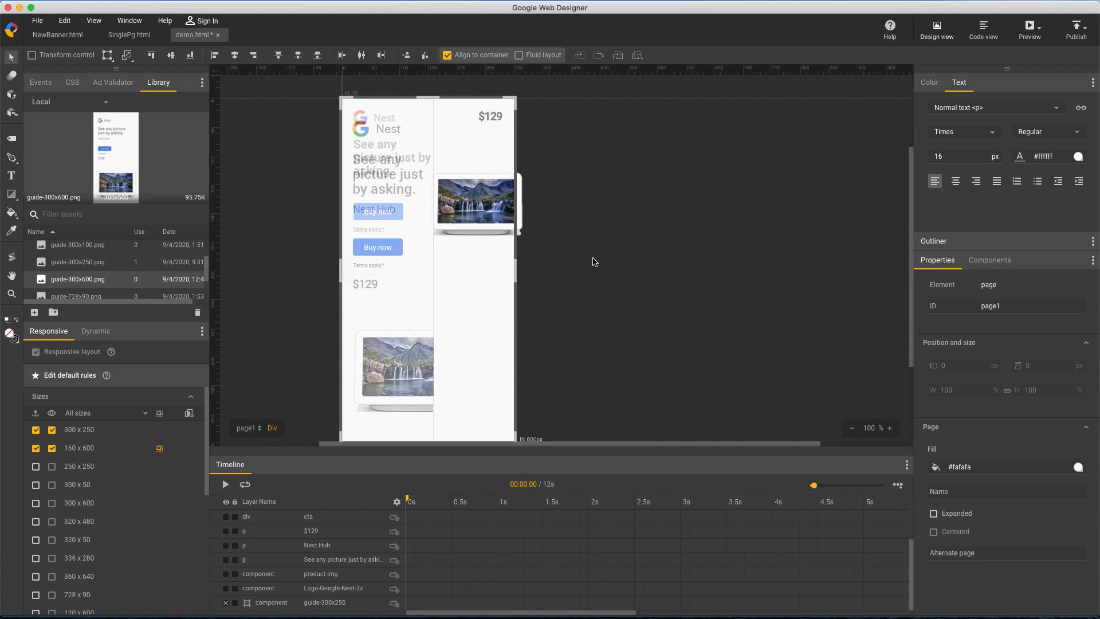
click(215, 55)
click(152, 56)
Set the fill opacity of the guide-300x600 image to 0.5
scroll(379, 566, up, 3)
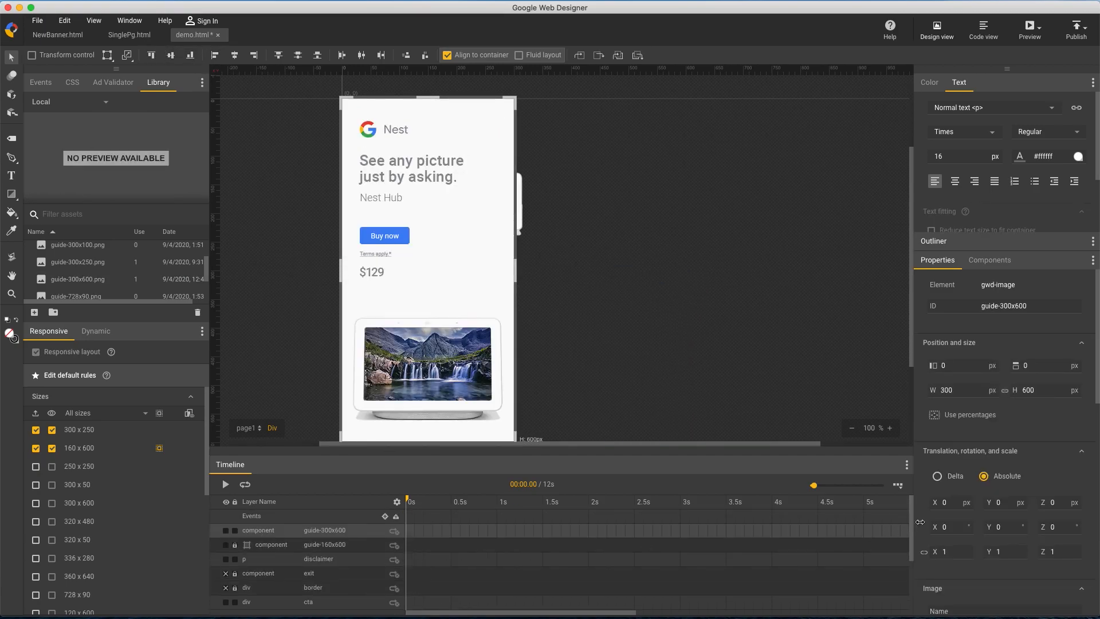
scroll(955, 501, down, 6)
scroll(955, 501, down, 3)
drag(950, 539, 953, 577)
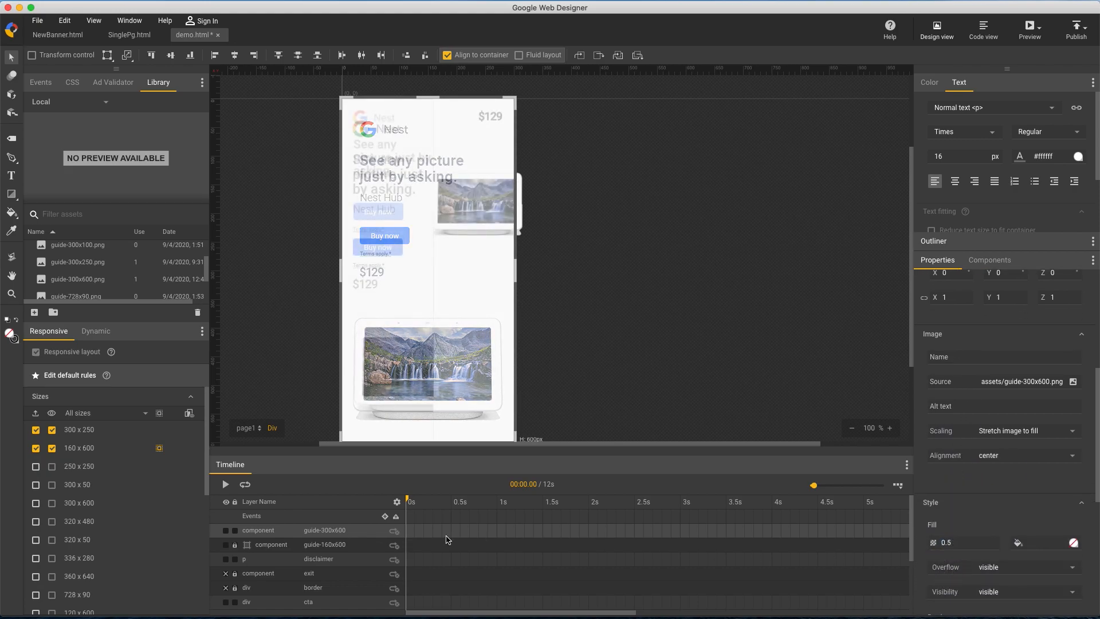
Convert guide-300x600 to a guide layer and hide the guide-160x600 layer
right_click(261, 529)
click(280, 517)
click(225, 545)
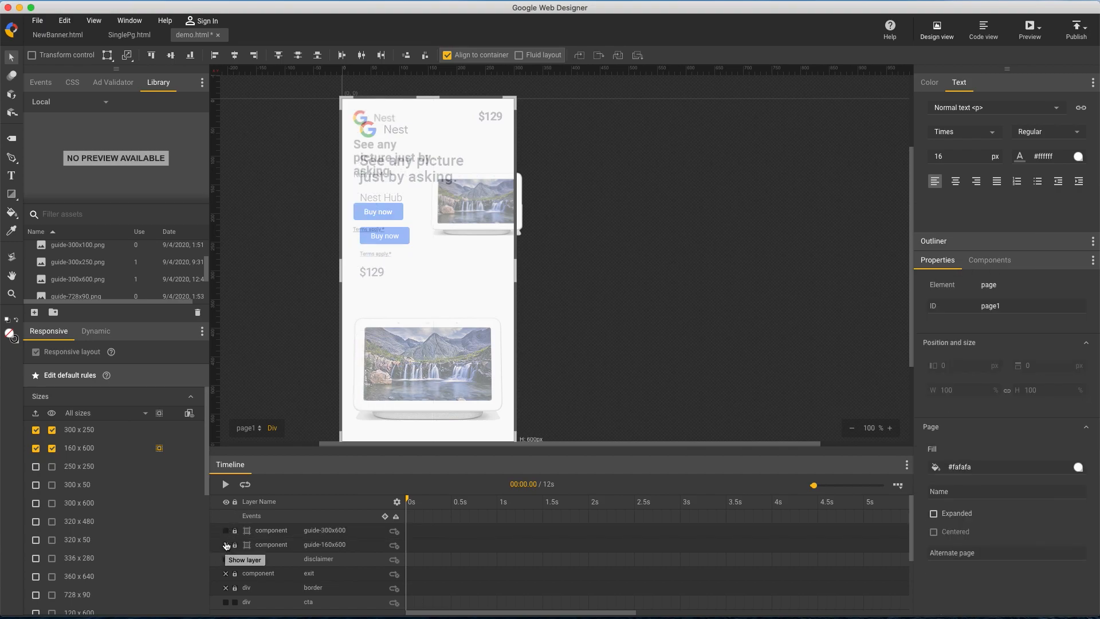
Copy the overrides from the 160 x 600 size and paste them into the 300 x 600 size
click(132, 506)
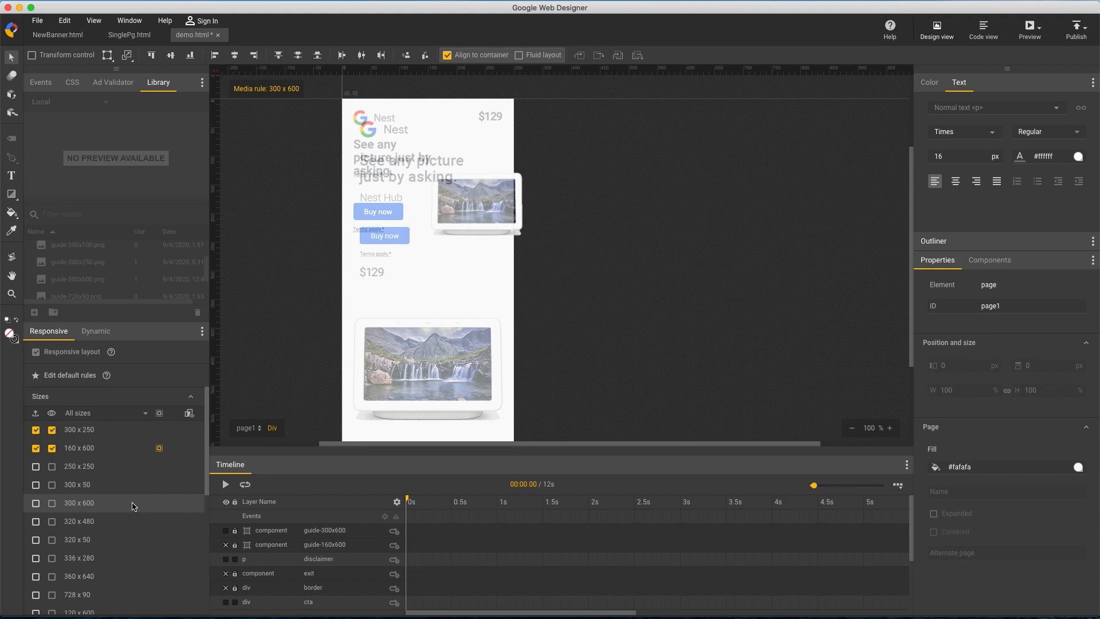
right_click(160, 449)
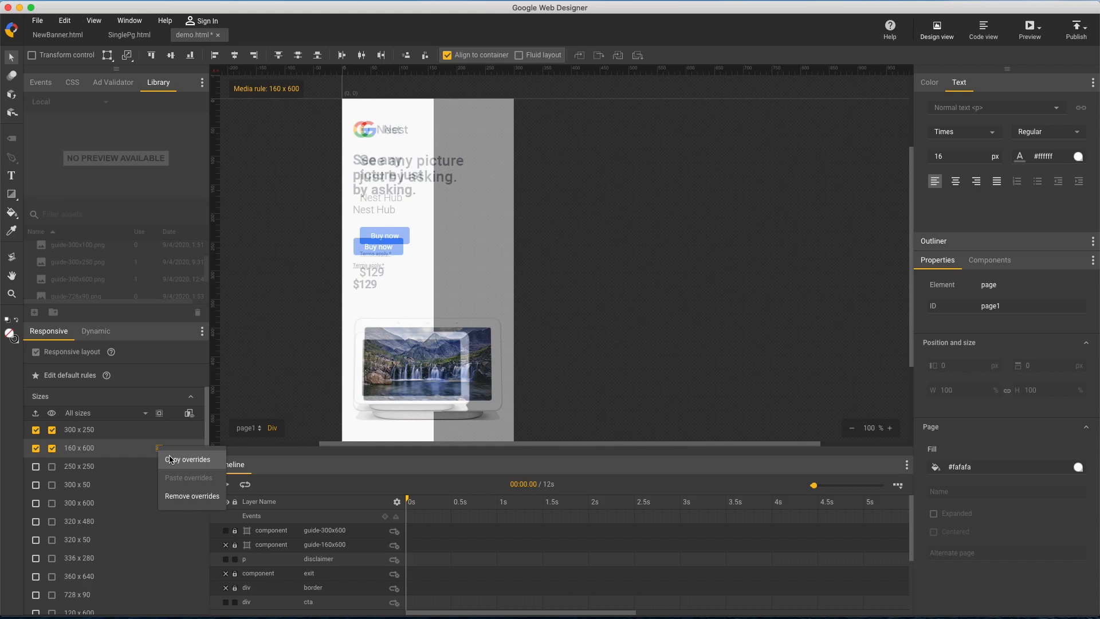
click(173, 462)
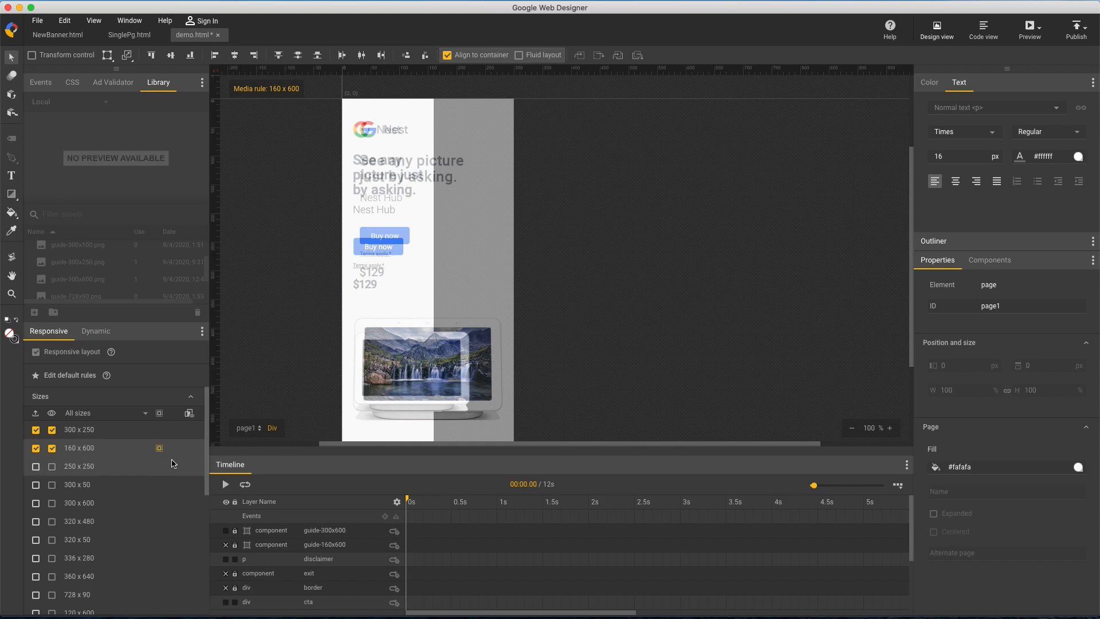
click(134, 508)
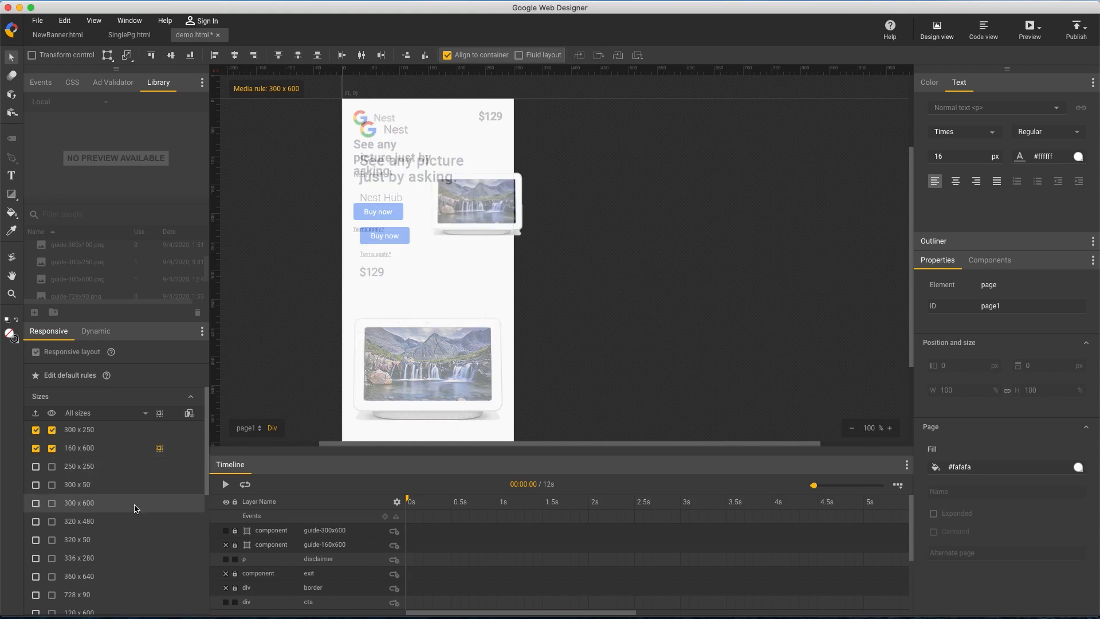
right_click(160, 507)
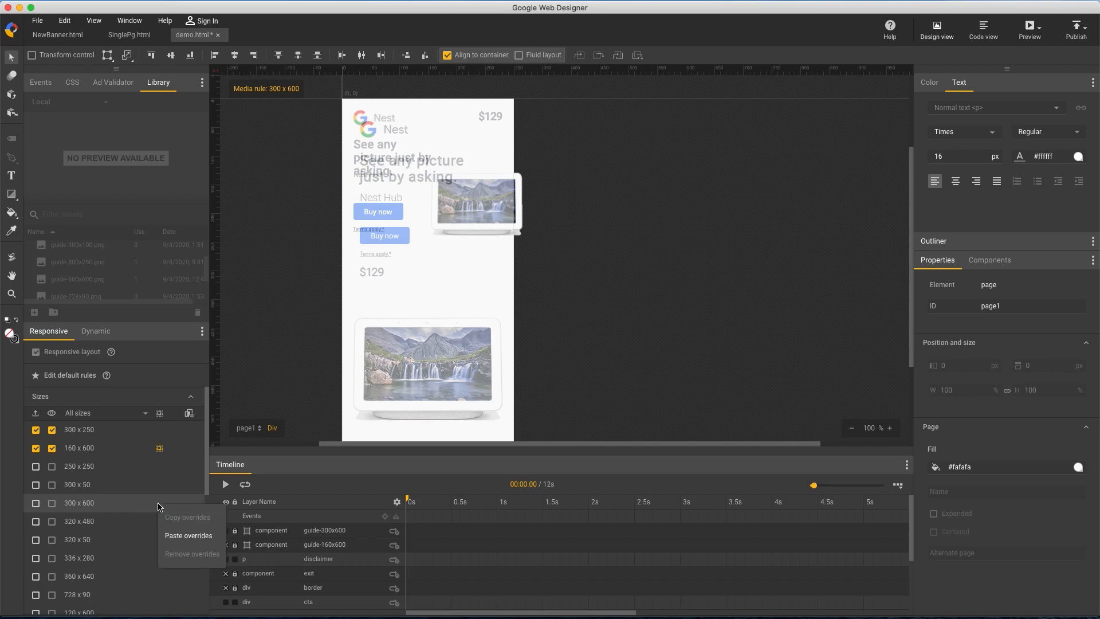
click(188, 542)
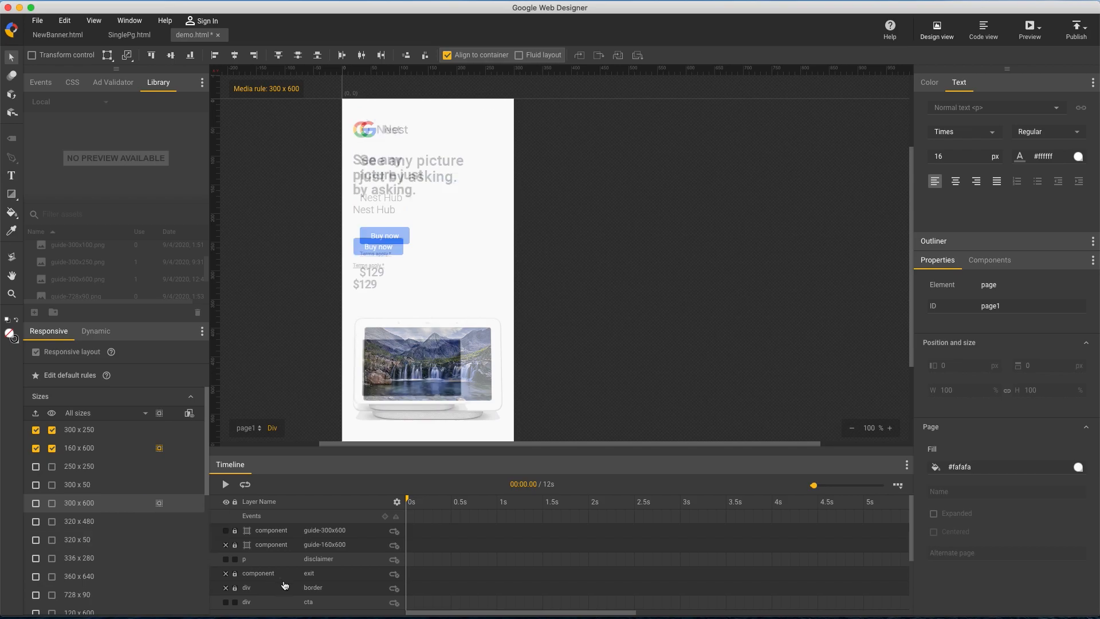
In the 300 x 600 rule, fit the logo to the guide's logo and resize the headline box to 206 x 71 px
click(364, 136)
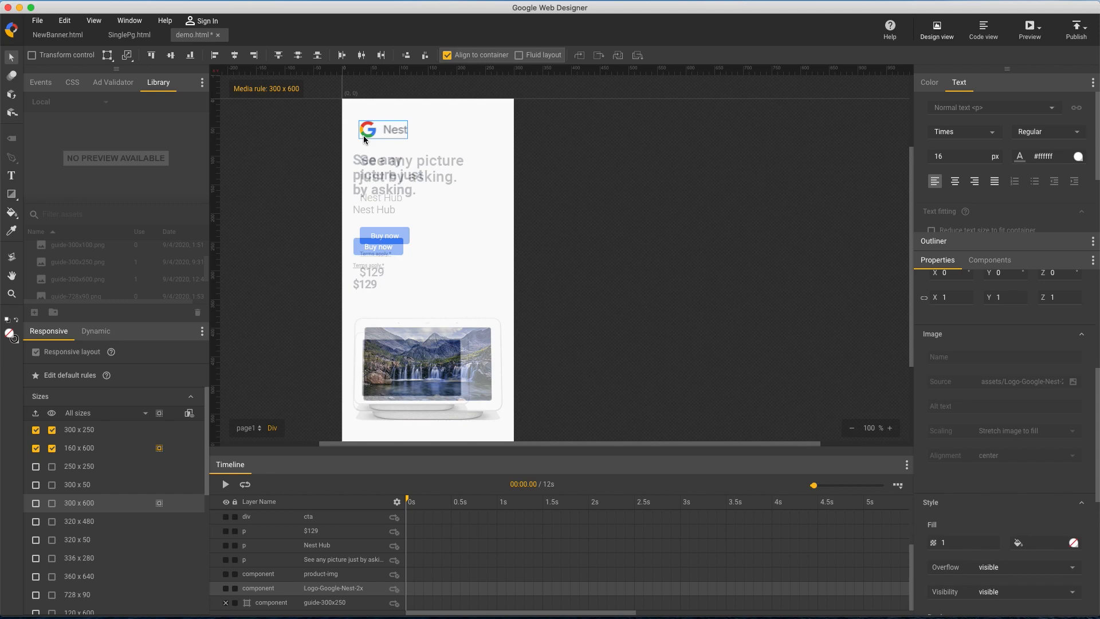
click(334, 558)
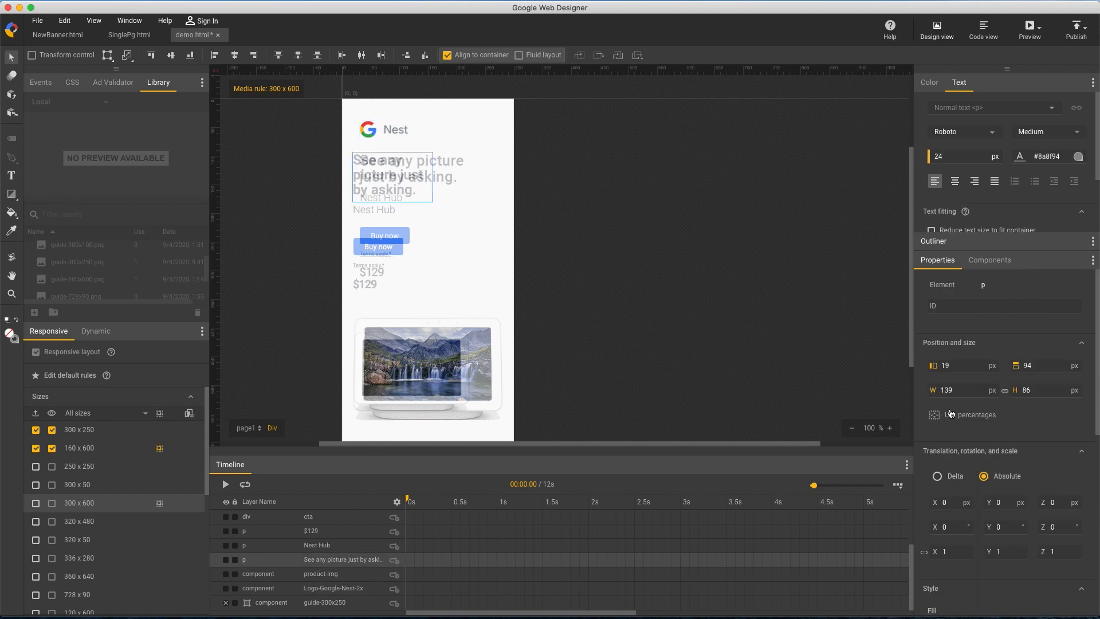
drag(970, 391, 961, 342)
drag(1040, 390, 1039, 403)
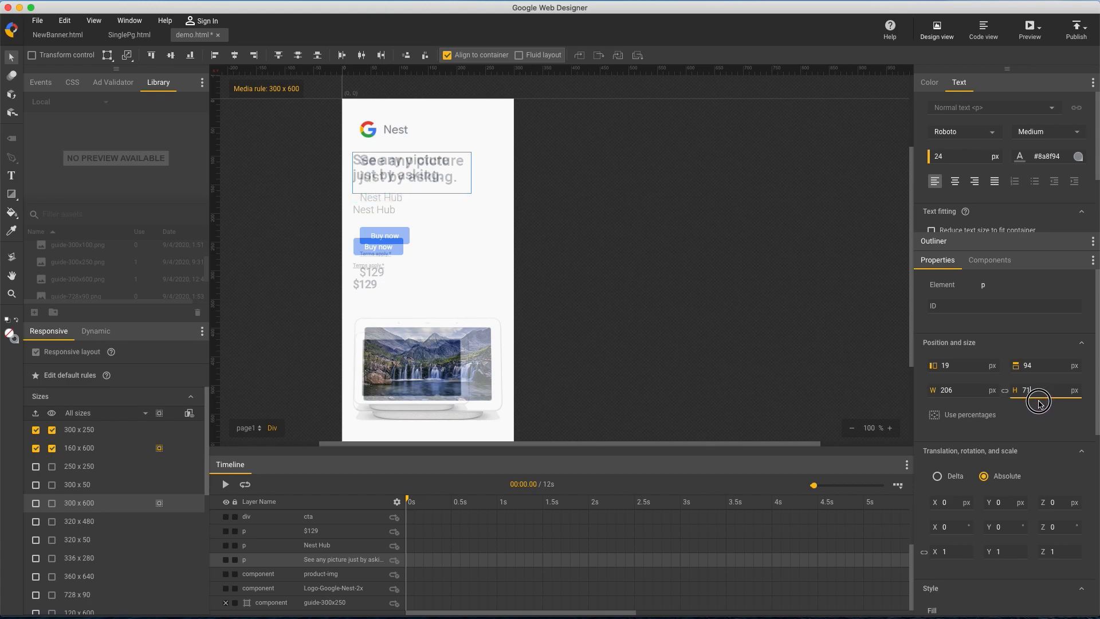
Set the headline's font size to 26 px and move it right to a left position of 30 px
click(964, 156)
text(26)
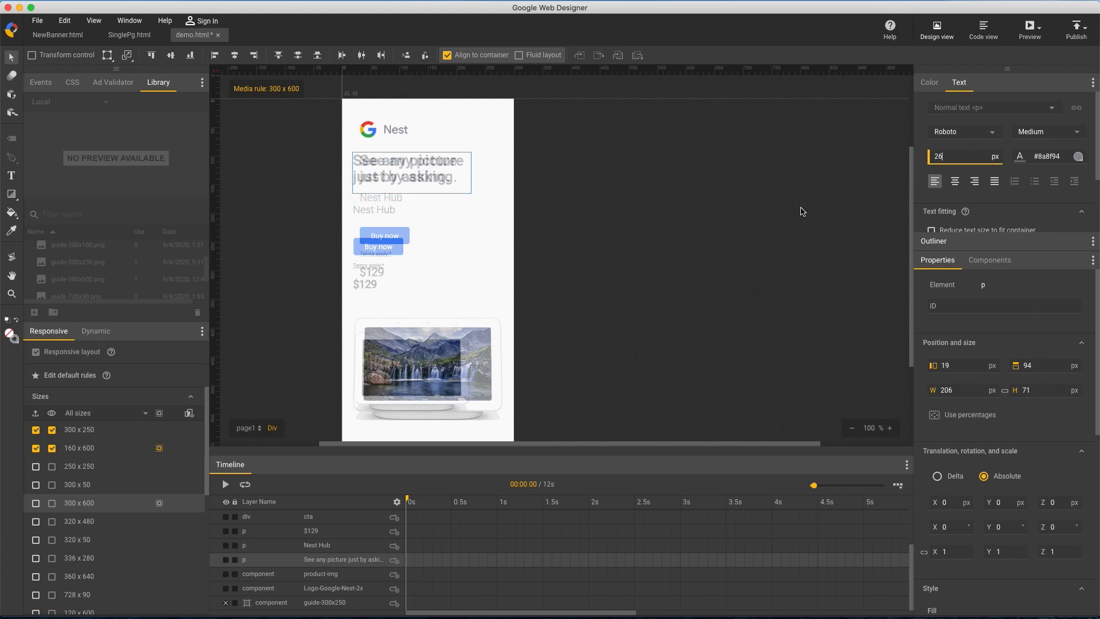
click(375, 163)
key(Right)
key(Right)
key(Right)
key(Right)
key(Right)
key(Right)
key(Right)
key(Right)
key(Right)
key(Right)
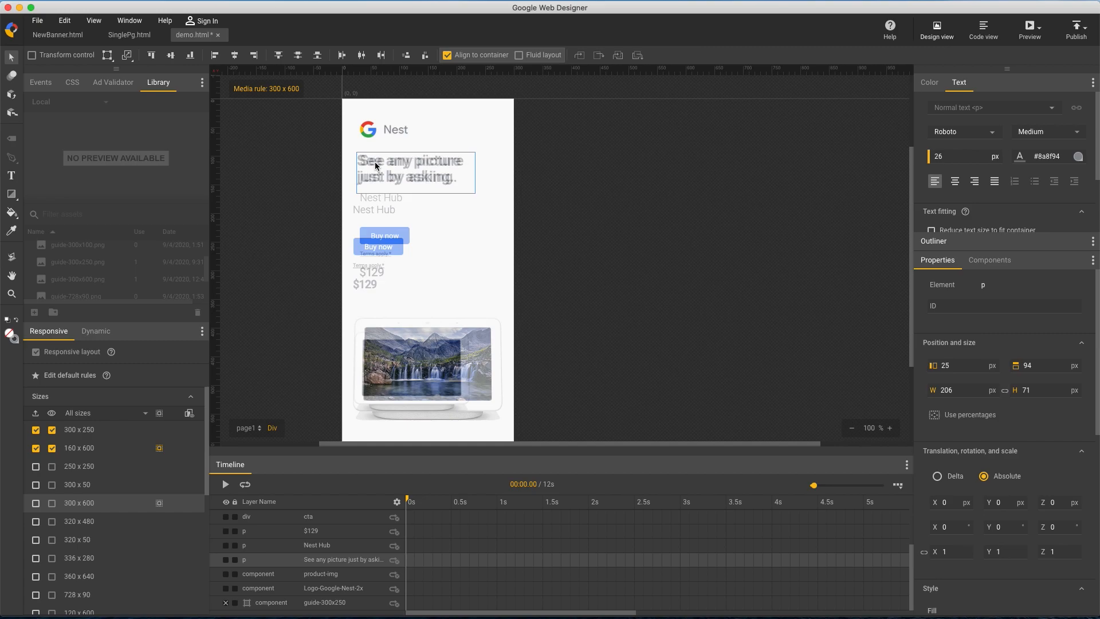
key(Right)
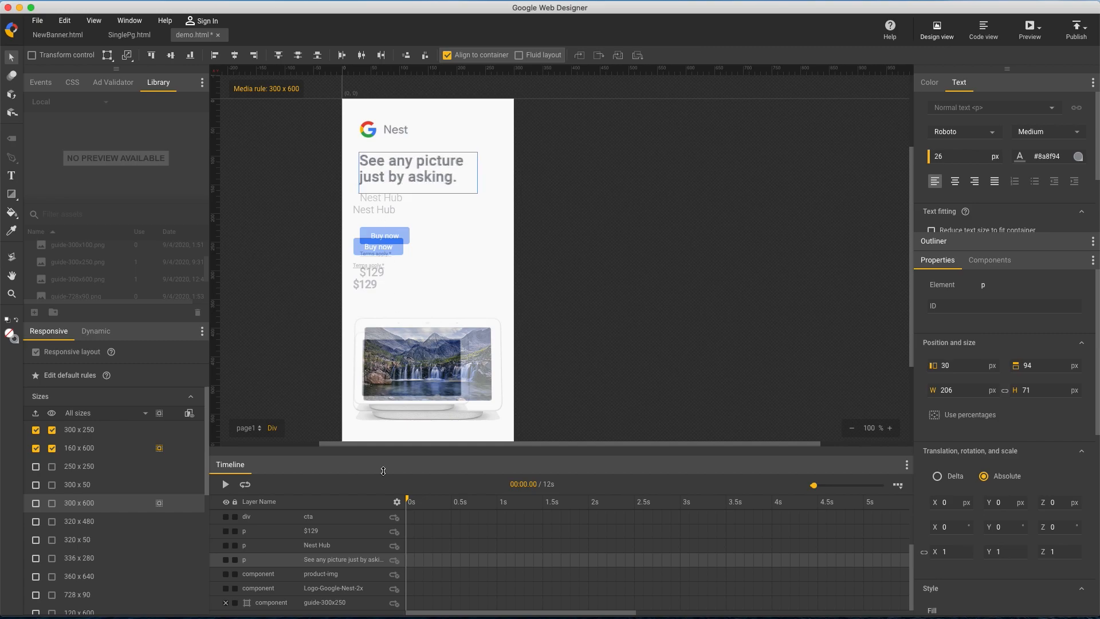
Align the Buy now button with the guide in the 300 x 600 rule, at left 31 px and top 224 px
click(360, 518)
key(shift+Right)
key(shift+Up)
key(shift+Up)
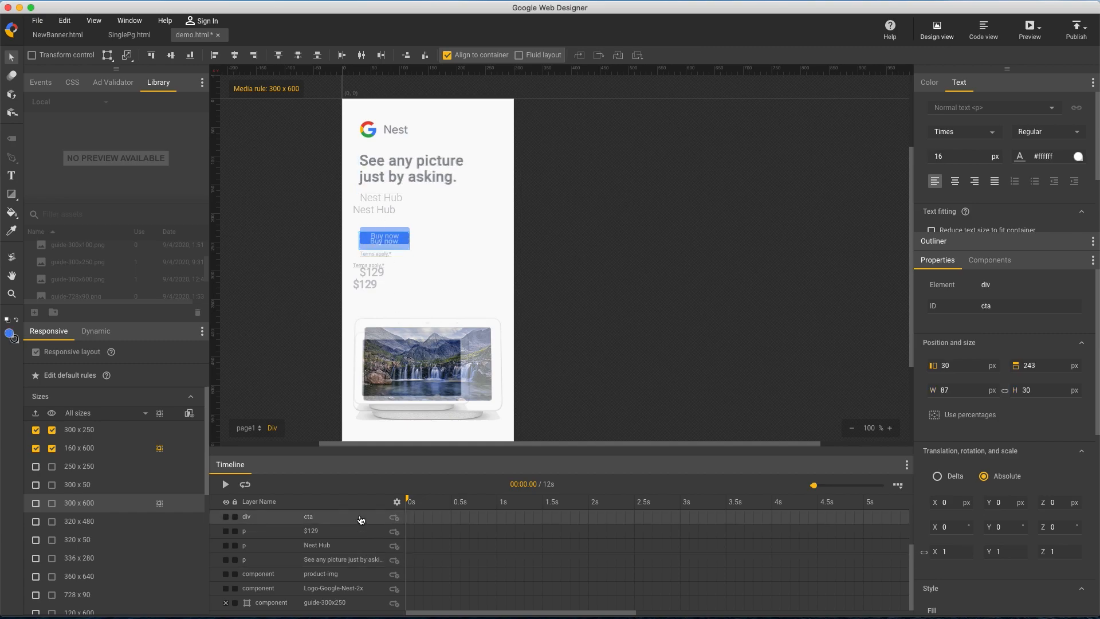
key(Right)
key(Down)
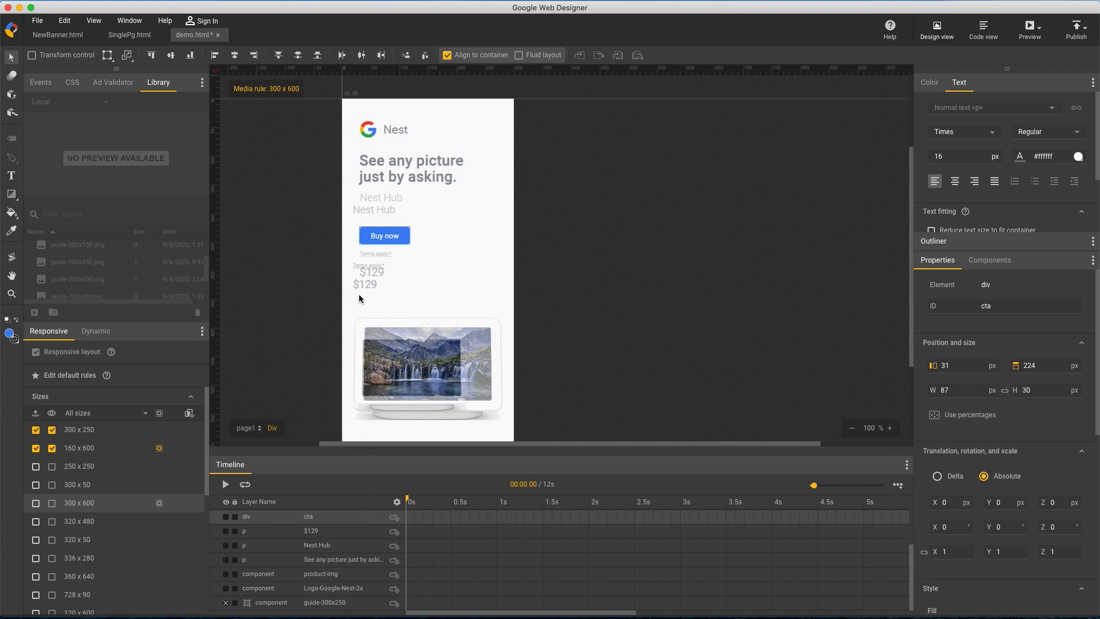
Move the Terms apply disclaimer right and up onto its position in the 300 x 600 guide
click(356, 267)
key(shift+Right)
key(shift+Up)
key(shift+Up)
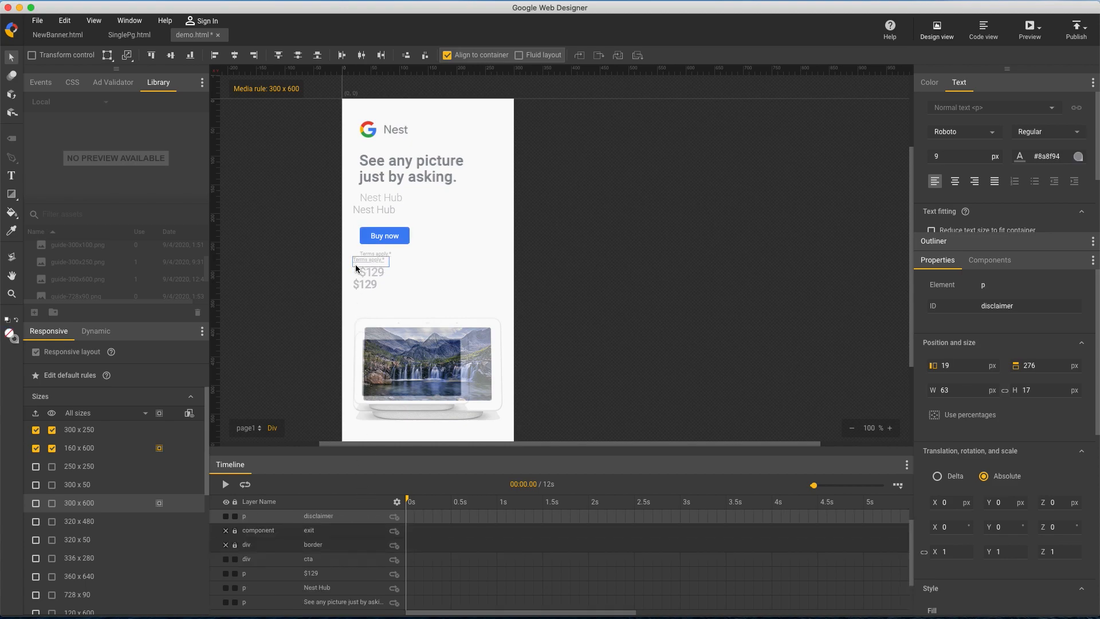
Move the $129 price onto the guide's price, at left 31 px and top 292 px
drag(369, 286, 378, 276)
key(Right)
key(shift+Right)
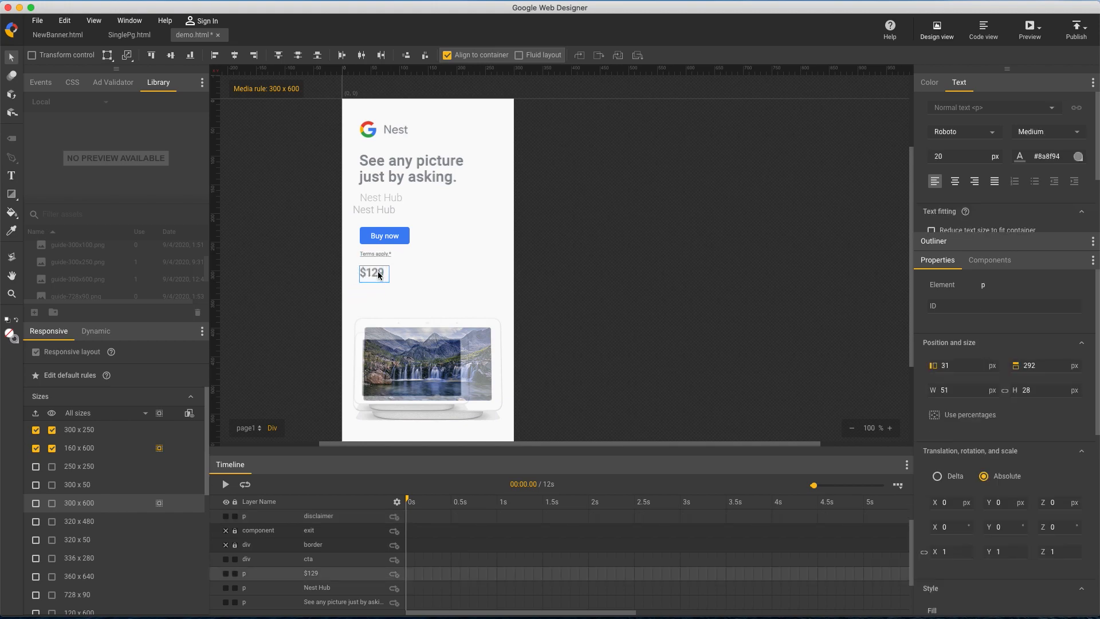
click(555, 276)
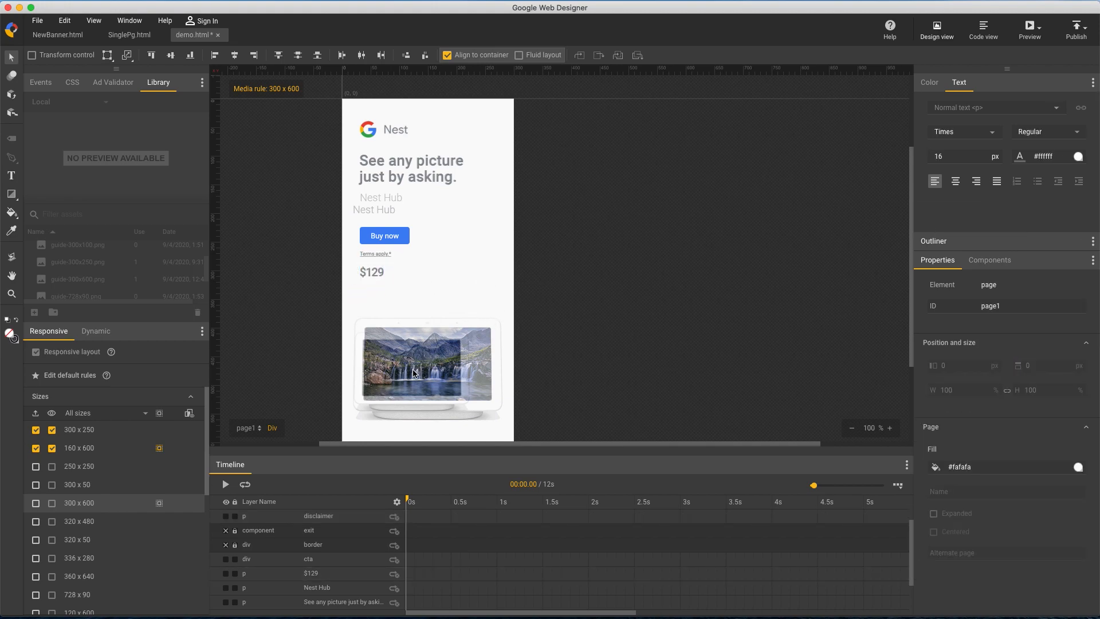
Position the product image at left 18 px and top 381 px in the 300 x 600 rule
click(382, 362)
key(shift+Up)
key(shift+Up)
key(Up)
key(Up)
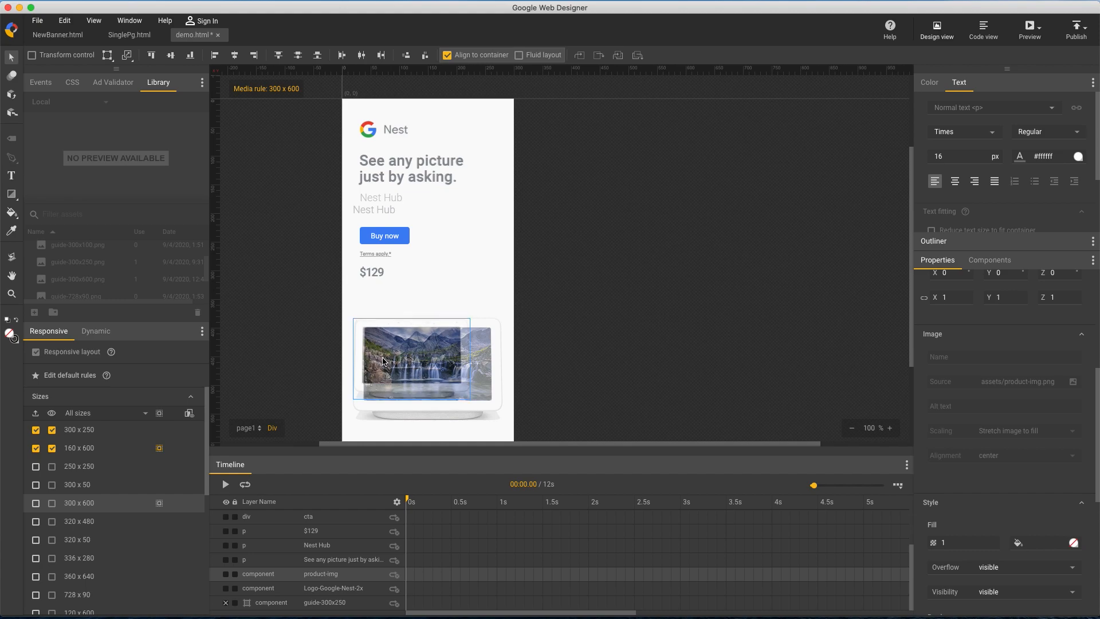
scroll(982, 401, up, 5)
double_click(969, 365)
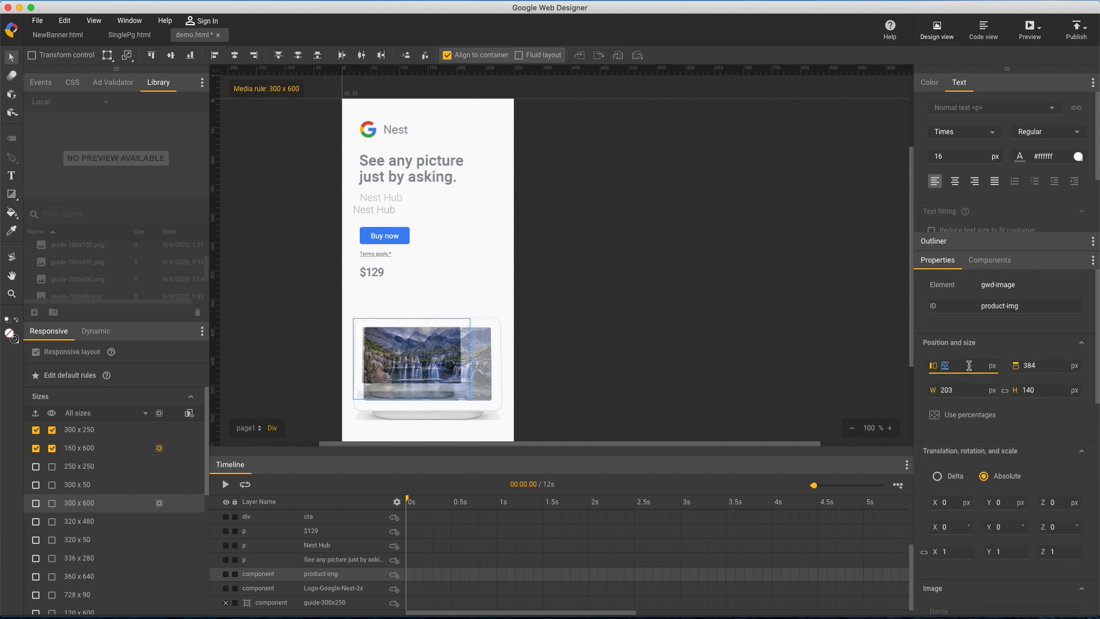
text(18)
double_click(1046, 365)
text(381)
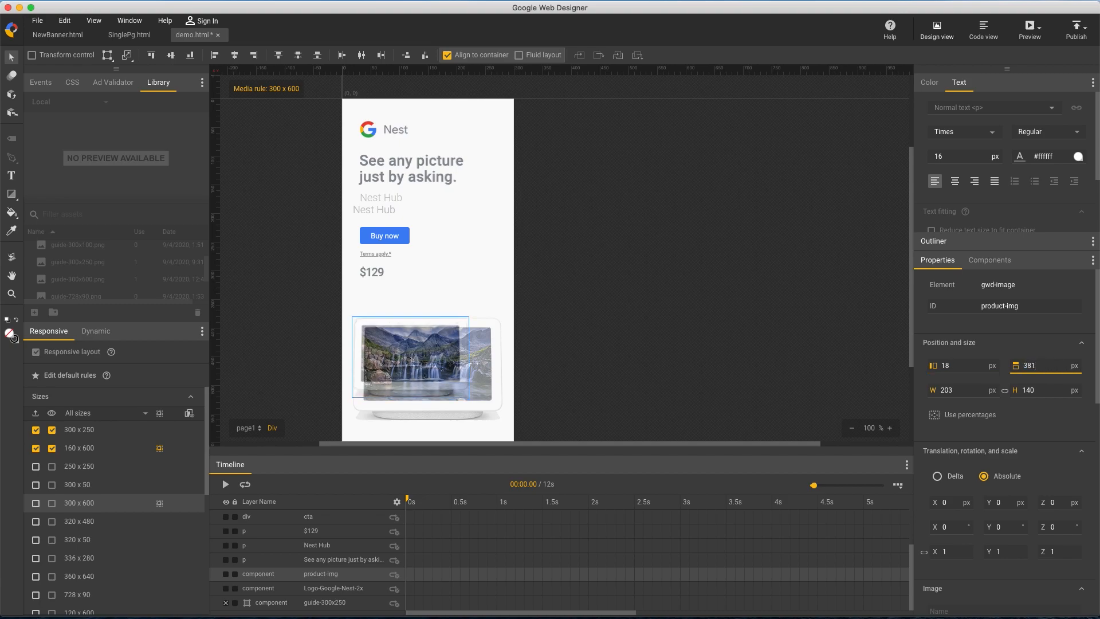
Enlarge the product image proportionally to a width of 263 px to match the guide
double_click(948, 390)
text(213)
key(shift+Up)
key(shift+Up)
key(shift+Up)
key(shift+Up)
key(shift+Up)
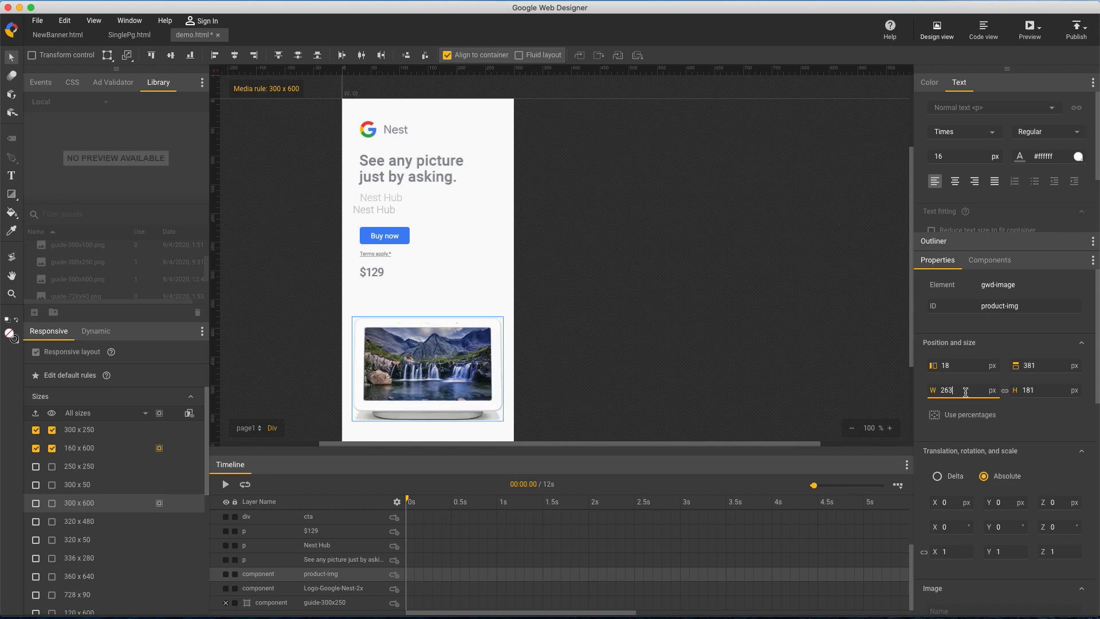
Move the Nest Hub text onto the guide's matching text, at left 31 px and top 163 px
click(530, 280)
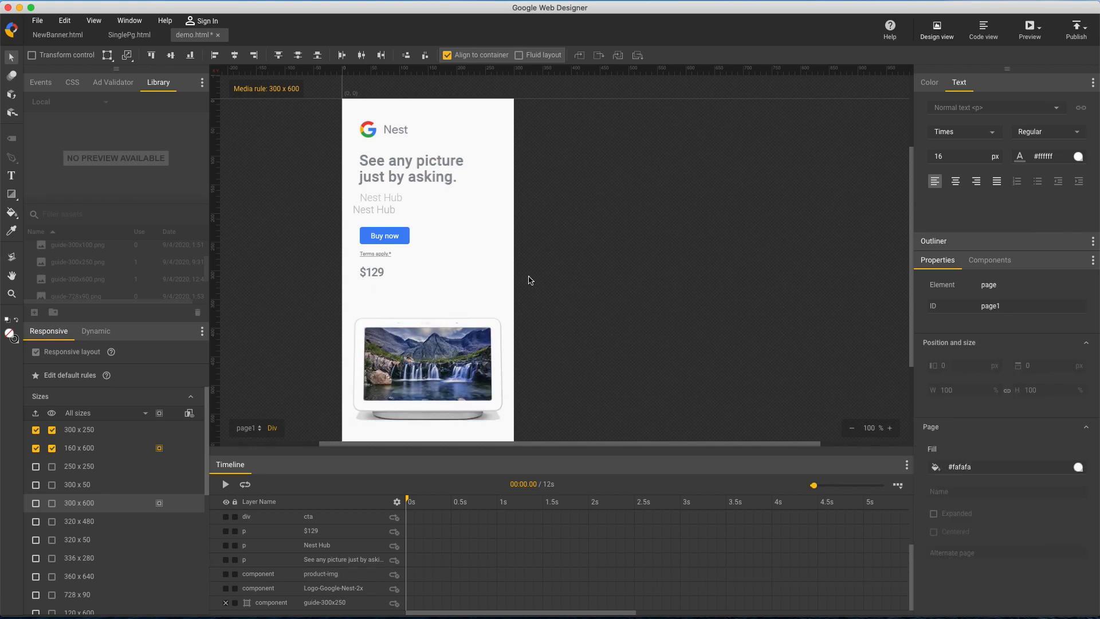
click(383, 212)
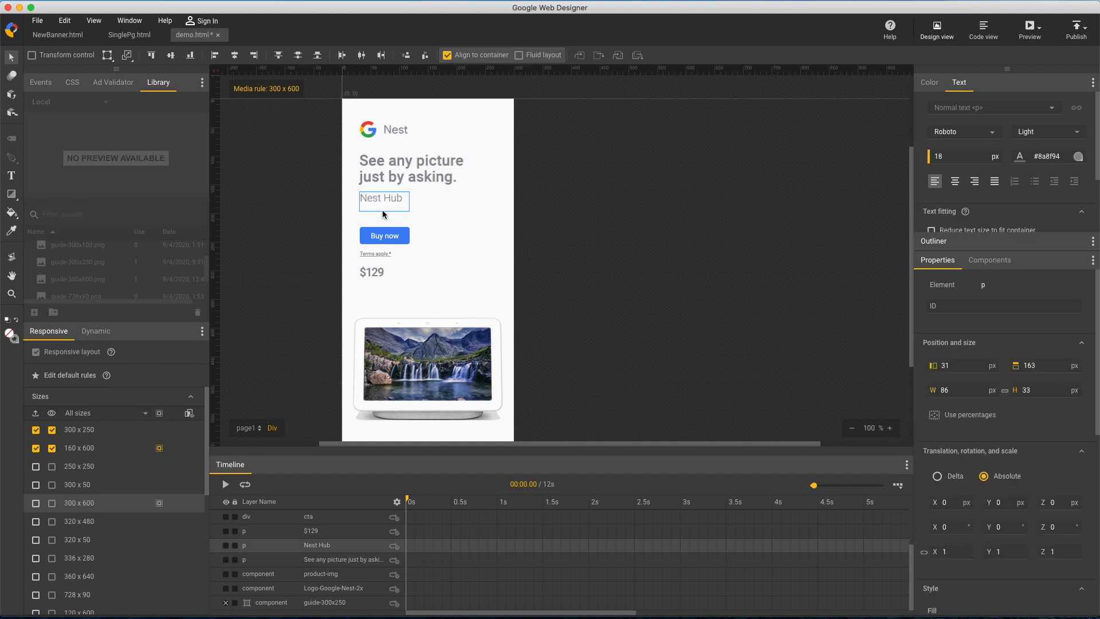
click(560, 206)
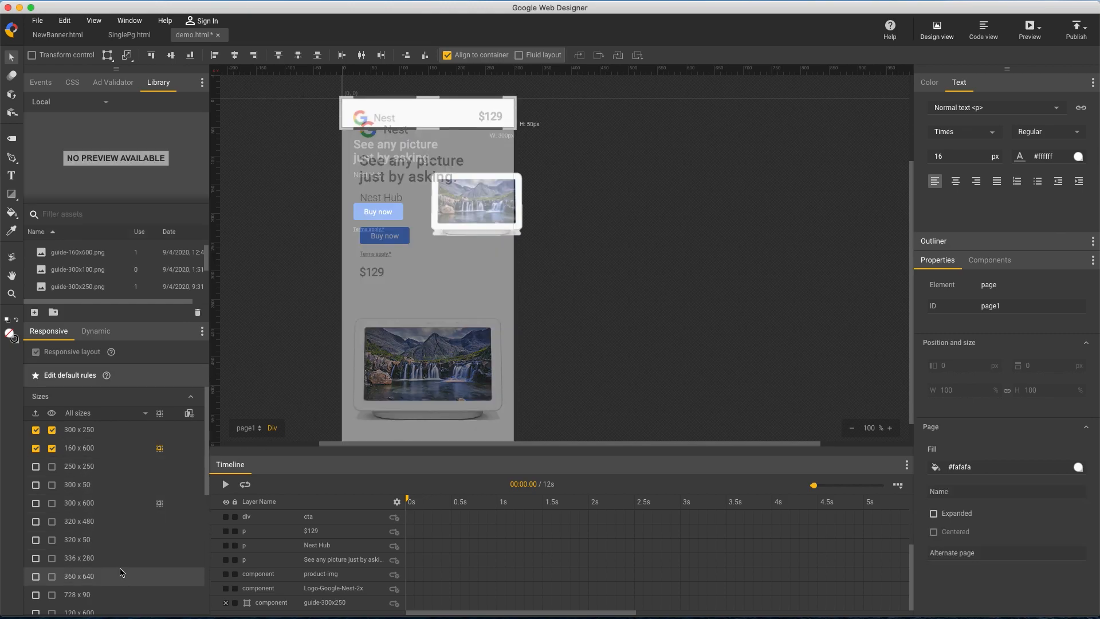
Show the 300 x 100 size under the default rules and place guide-300x100.png aligned to the banner's top and left edges
scroll(120, 573, down, 5)
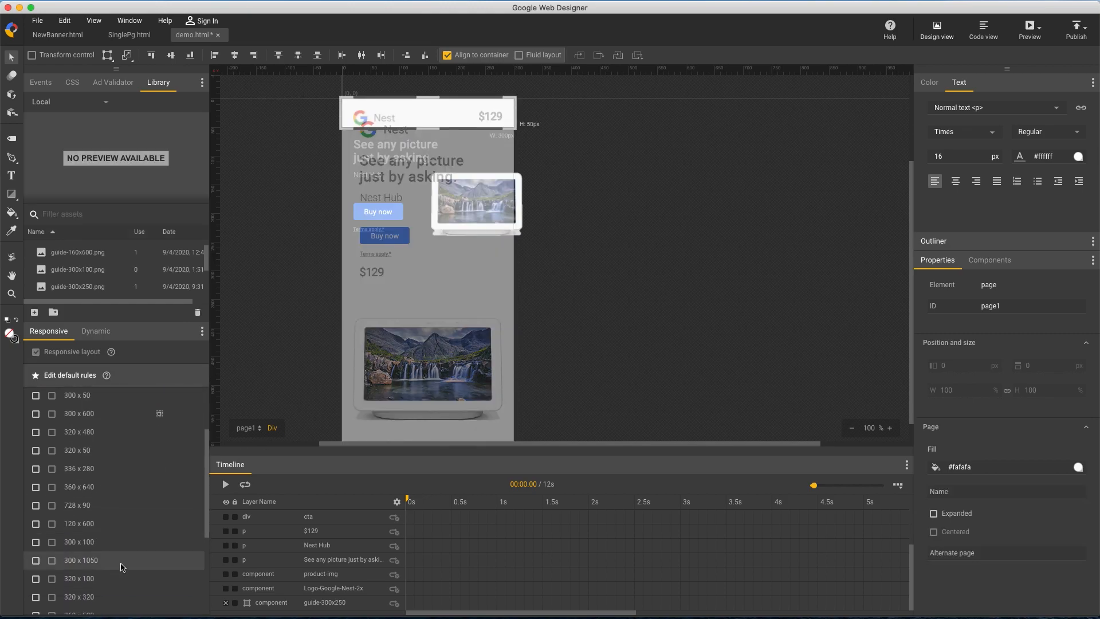
click(121, 546)
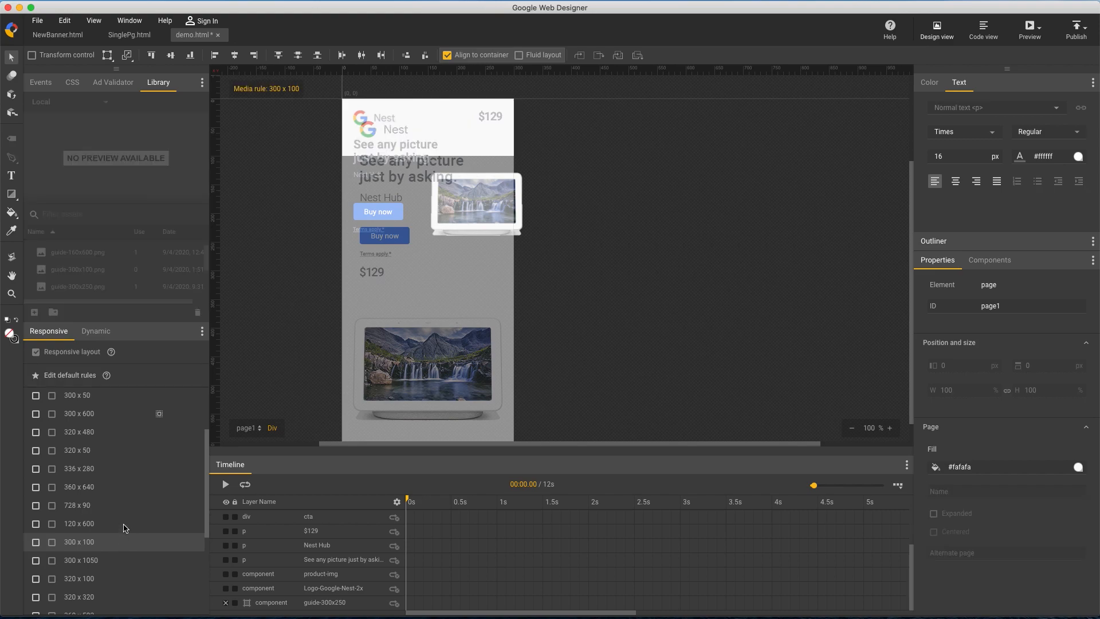
click(143, 380)
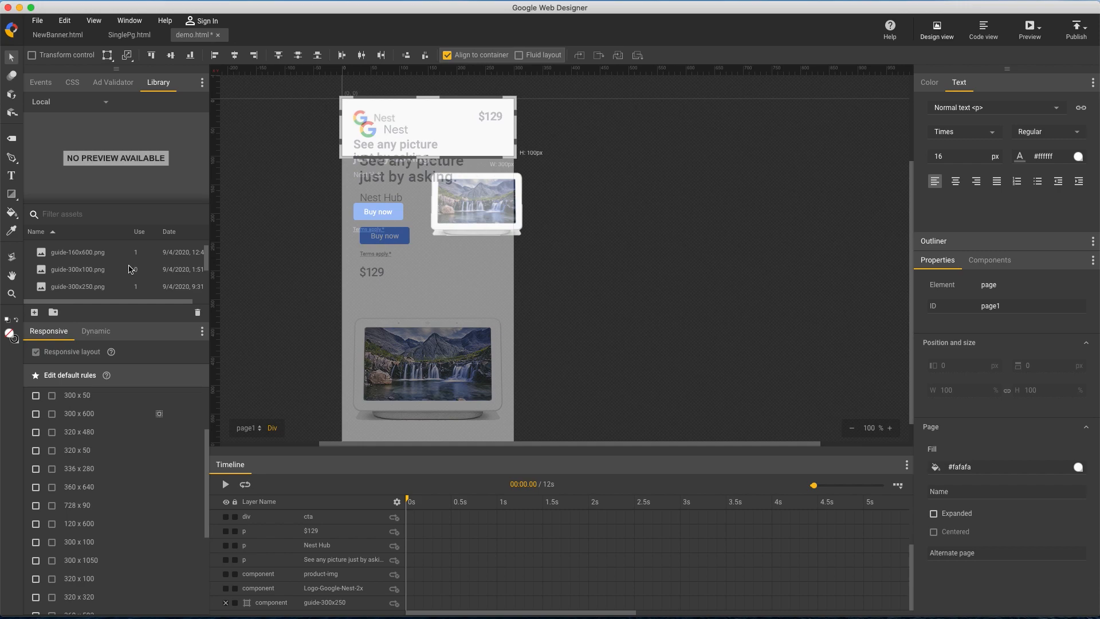
drag(100, 274, 651, 249)
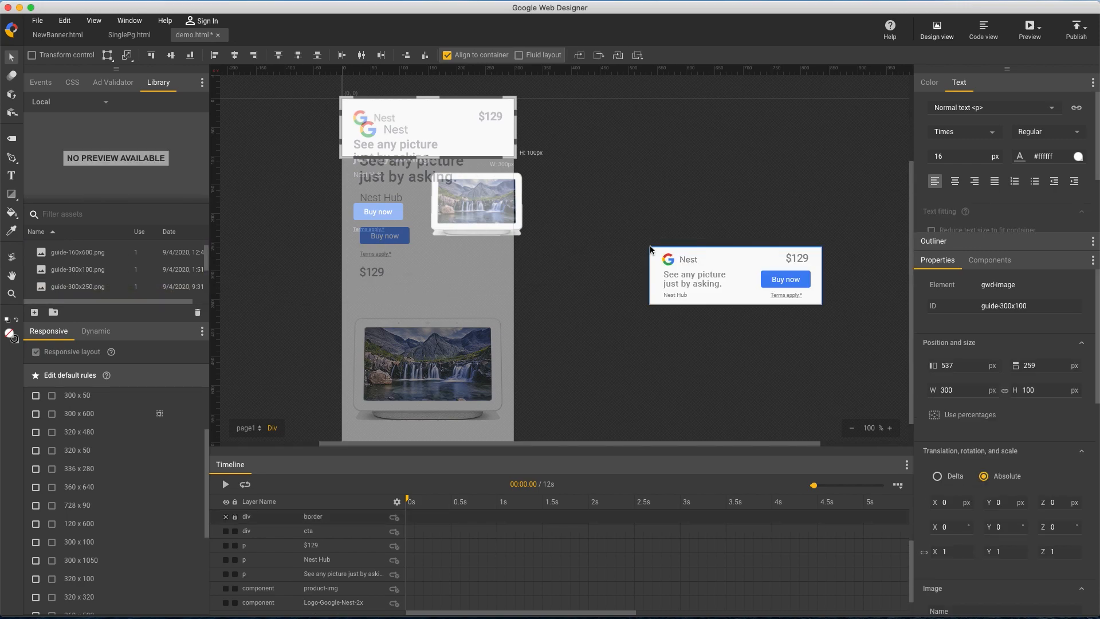
click(153, 57)
click(215, 55)
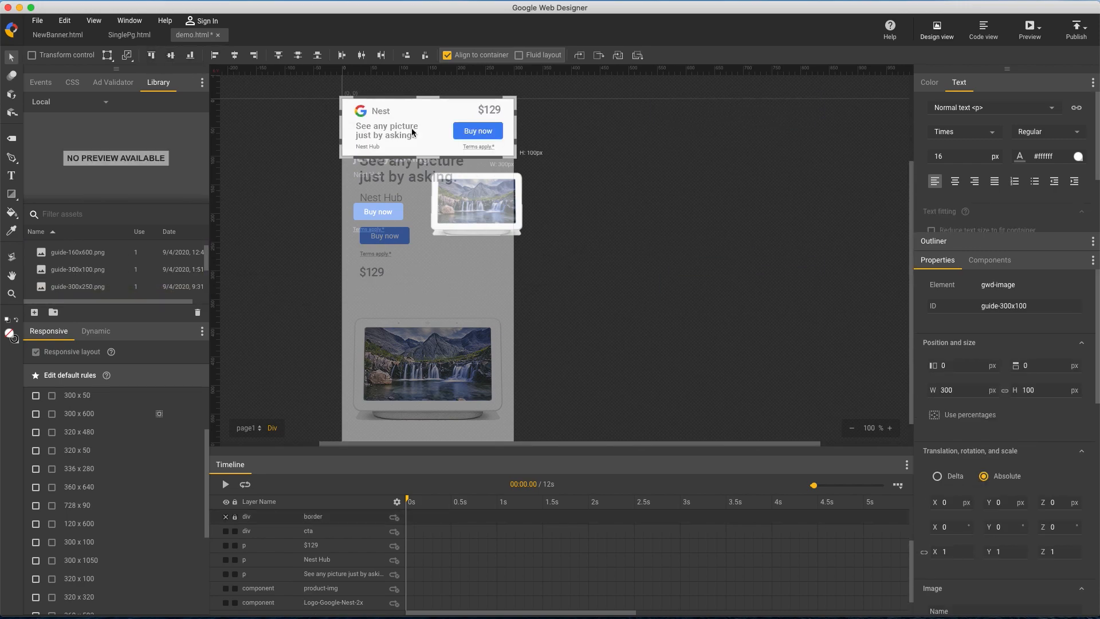
Lower the opacity of the guide-300x100 image to 0.54
scroll(981, 488, down, 3)
scroll(982, 488, down, 5)
drag(955, 519, 957, 555)
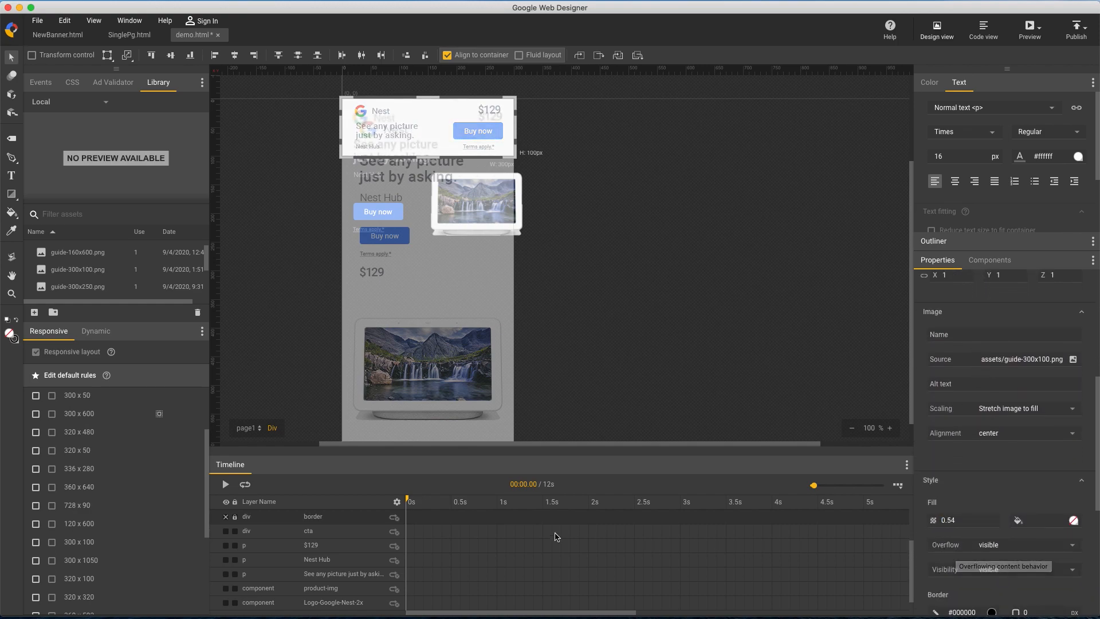
Convert guide-300x100 to a locked guide layer and hide the guide-300x600 layer
scroll(367, 529, up, 3)
right_click(246, 531)
click(264, 518)
click(234, 531)
click(226, 545)
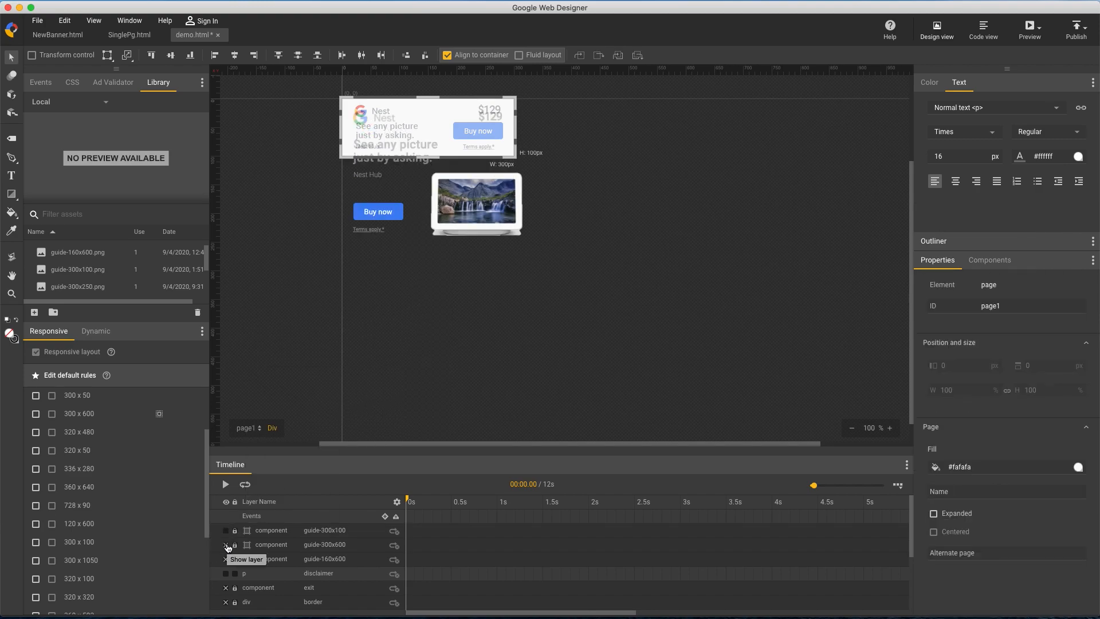
In the 300 x 100 rule, set the product image's visibility to hidden
click(124, 541)
click(504, 216)
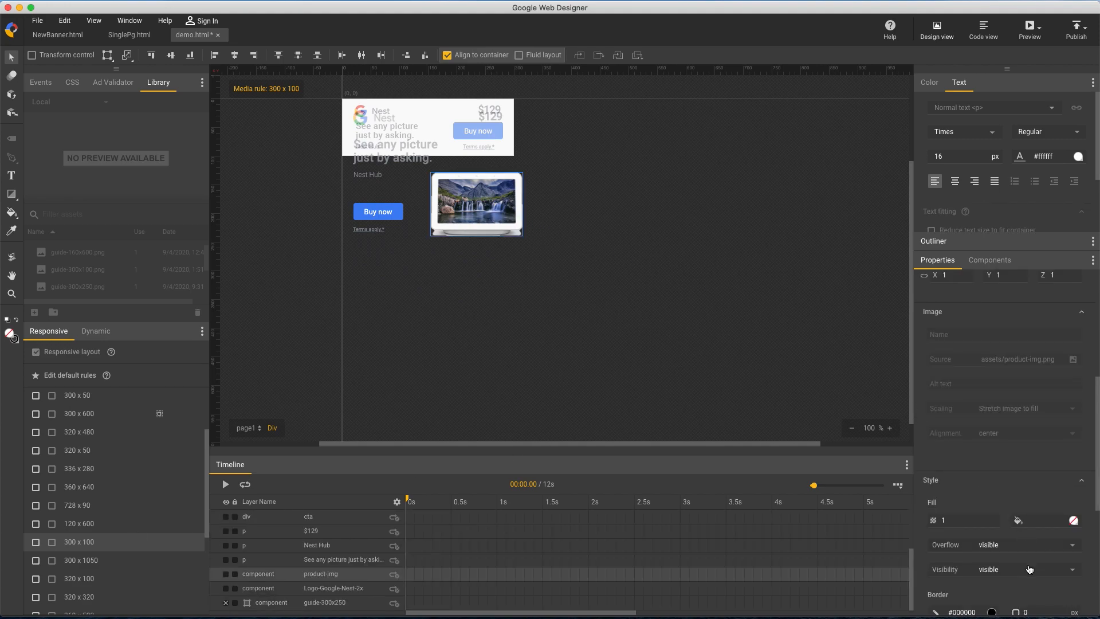
click(1030, 569)
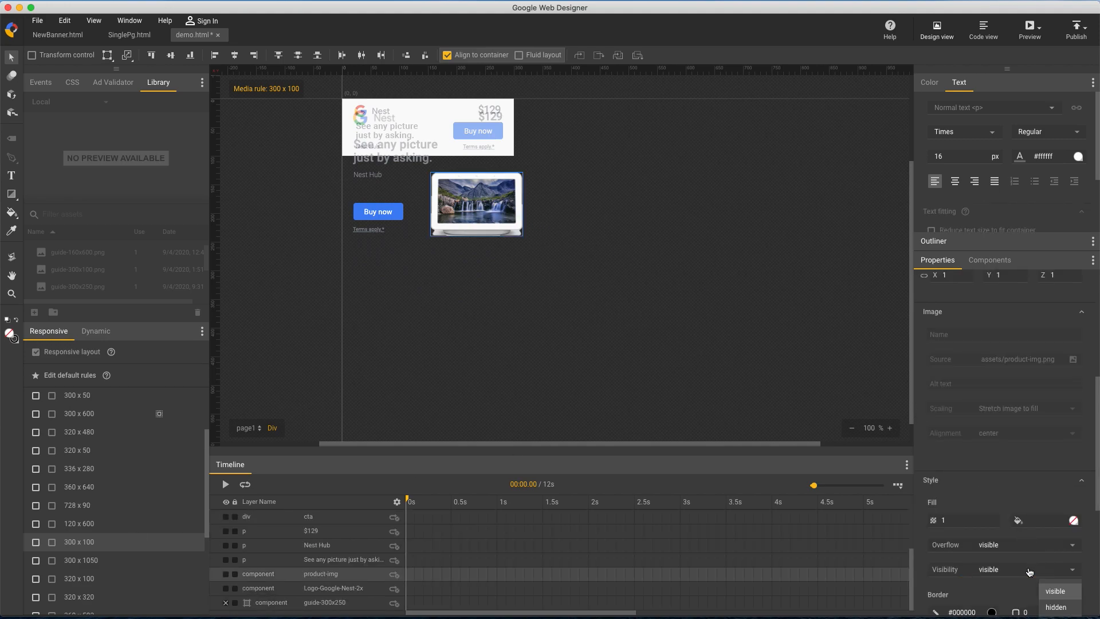
click(1054, 607)
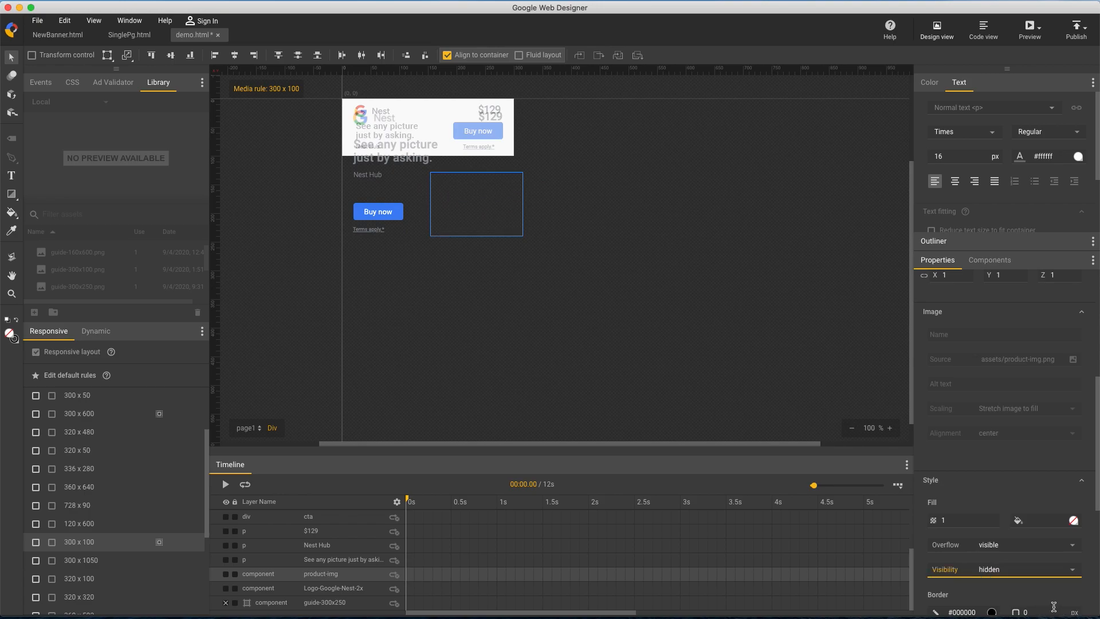
Move the disclaimer, the Buy now button and the price onto the 300 x 100 guide, with the price at left 238 px, top 8 px
click(370, 230)
drag(369, 231, 480, 148)
key(Up)
drag(386, 216, 498, 113)
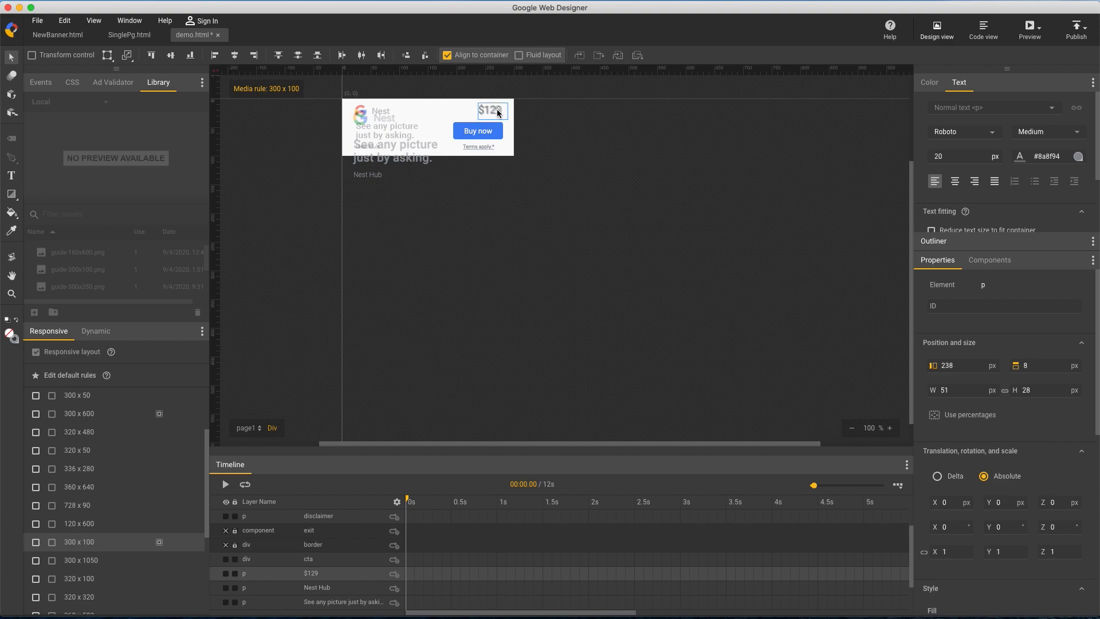
Set the $129 price's font size to 18 px in the 300 x 100 rule
click(966, 157)
text(18)
click(702, 194)
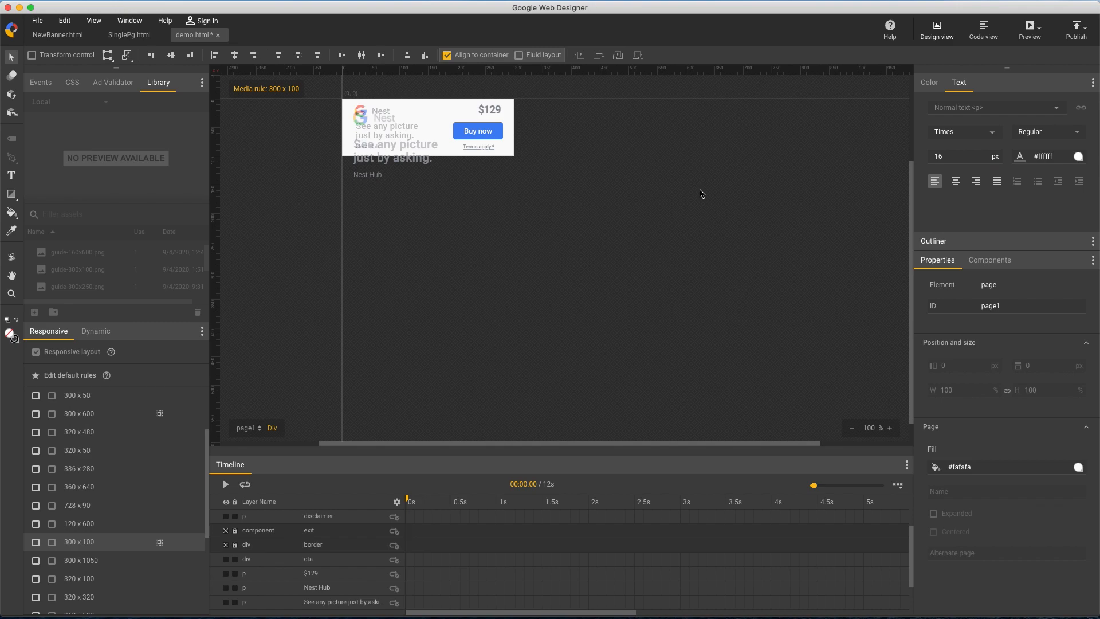
Position the Google Nest logo at left 21 px and top 10 px in the 300 x 100 rule
click(365, 121)
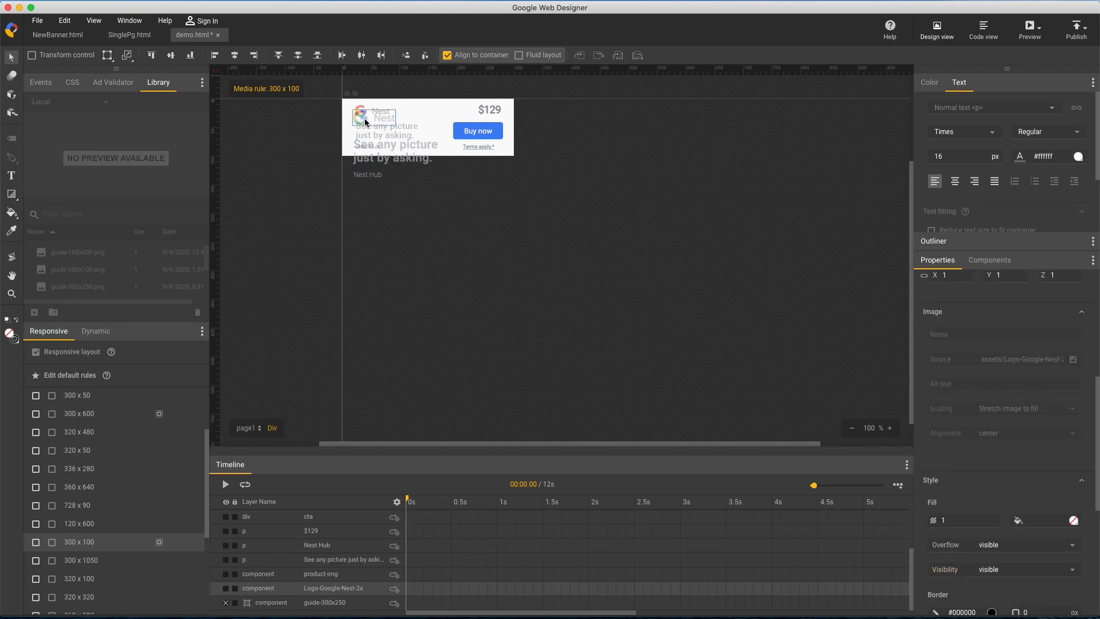
click(889, 428)
click(890, 428)
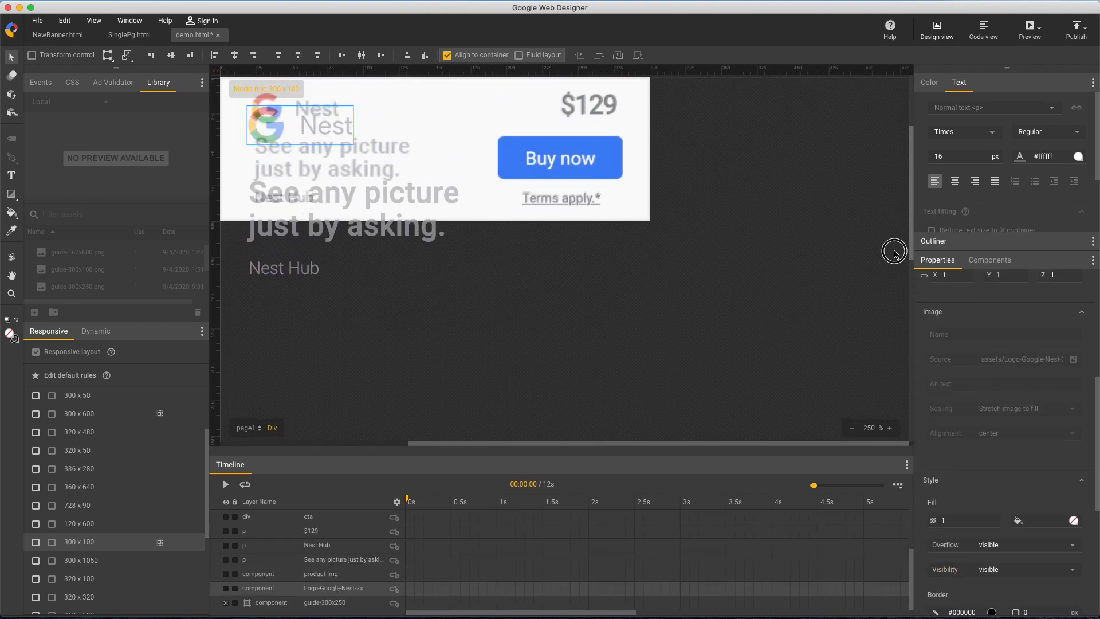
drag(732, 436, 689, 434)
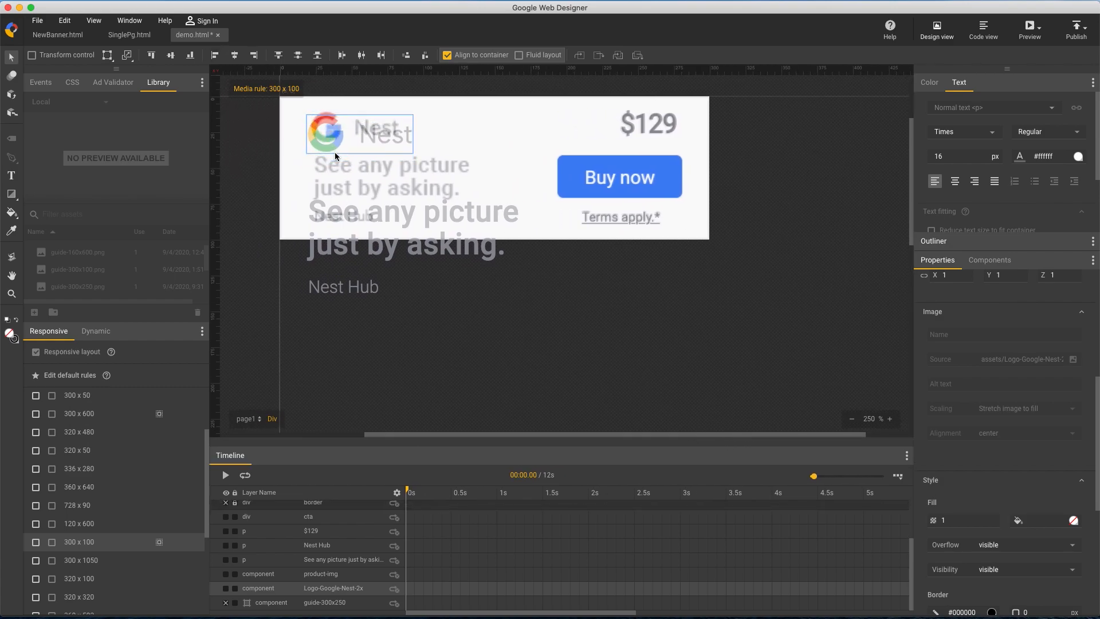
scroll(988, 403, up, 5)
click(968, 365)
text(21)
click(1056, 366)
text(10)
Scale the Google Nest logo proportionally to a width of 63 px to match the guide
click(959, 390)
text(67)
click(959, 398)
key(BackSpace)
text(5)
key(Return)
click(962, 394)
text(63)
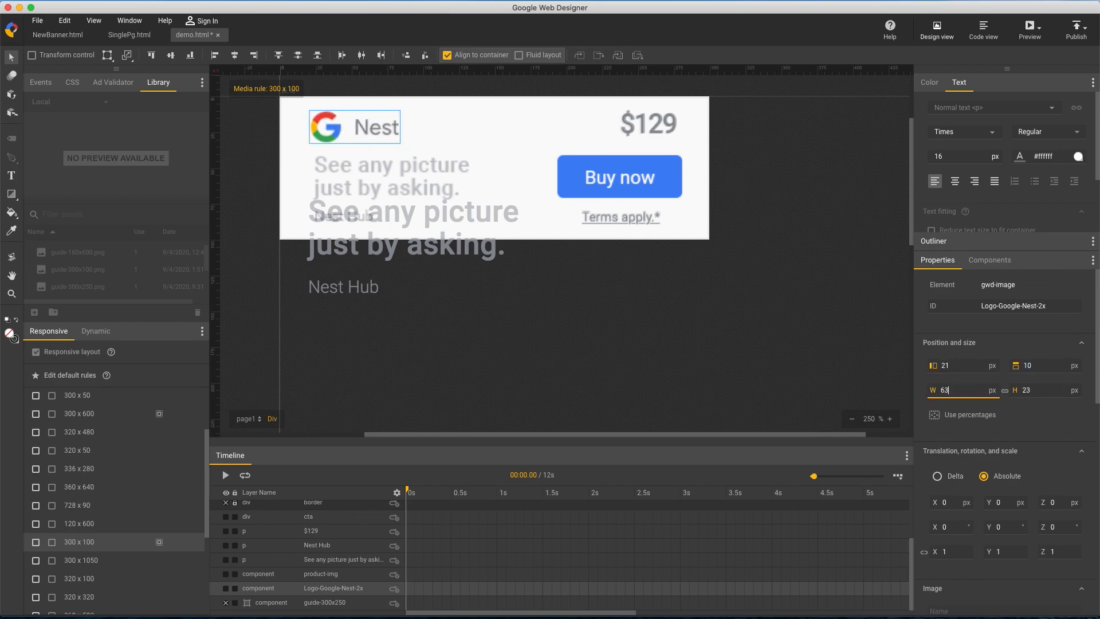
click(722, 335)
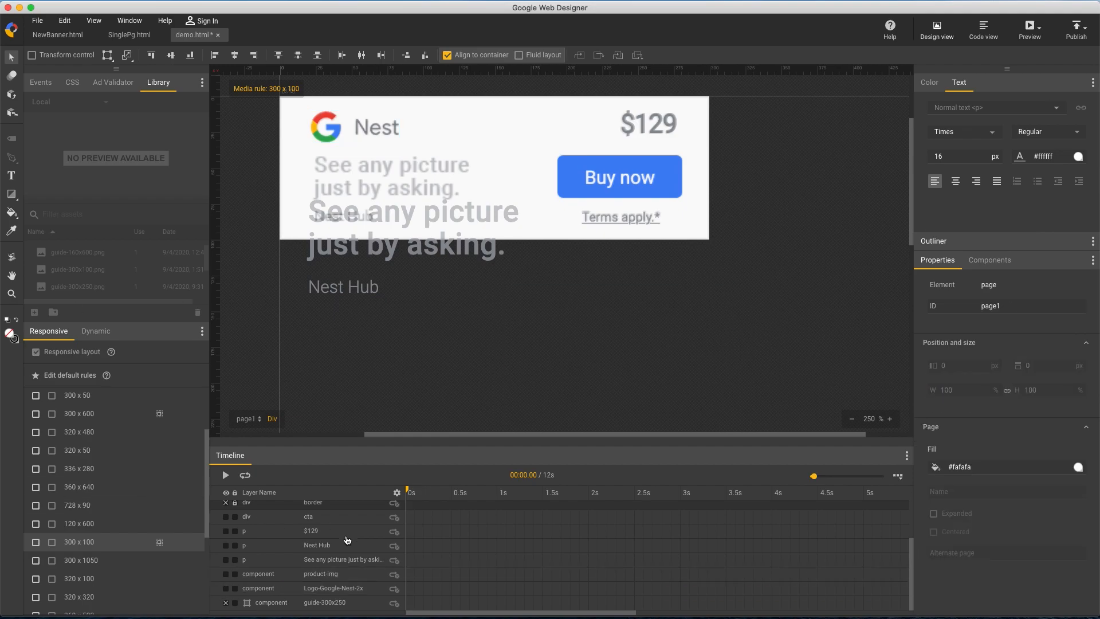
Fit the headline to the 300 x 100 guide: font size 15 px, box 126 x 46 px, left 24 px, top 40 px
click(354, 562)
drag(358, 214, 359, 172)
double_click(951, 157)
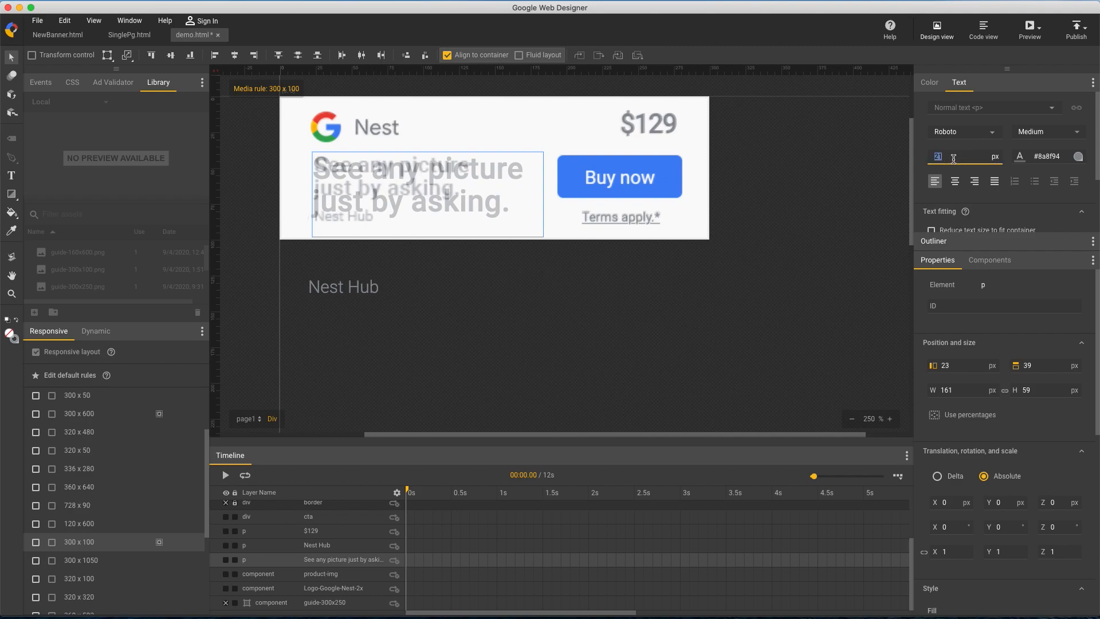
text(17)
key(Down)
drag(1037, 391, 1039, 403)
key(Down)
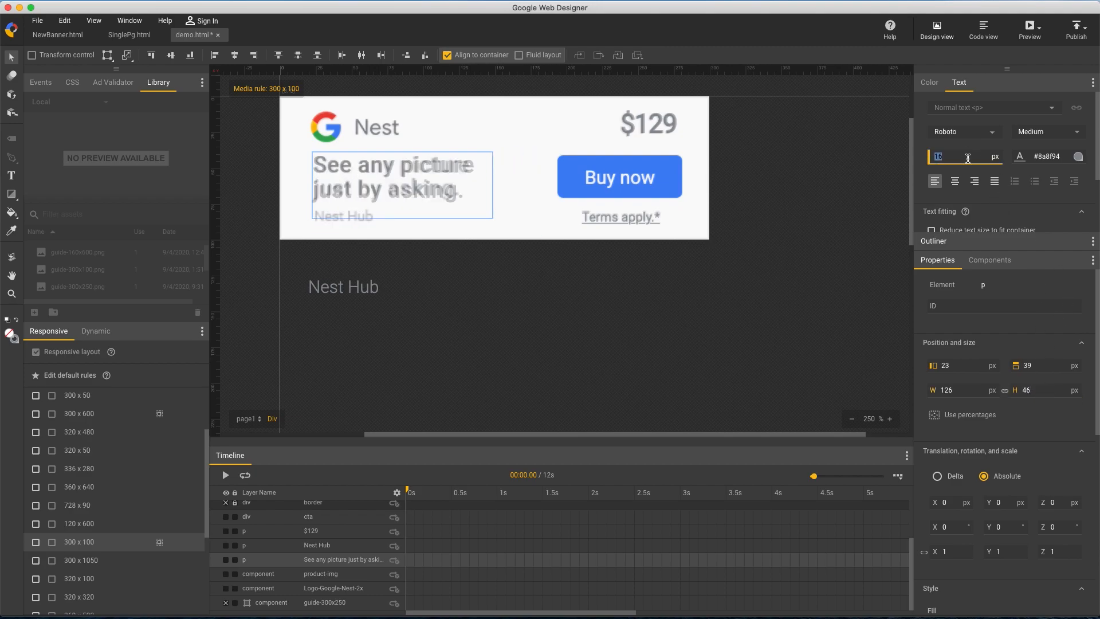
key(Right)
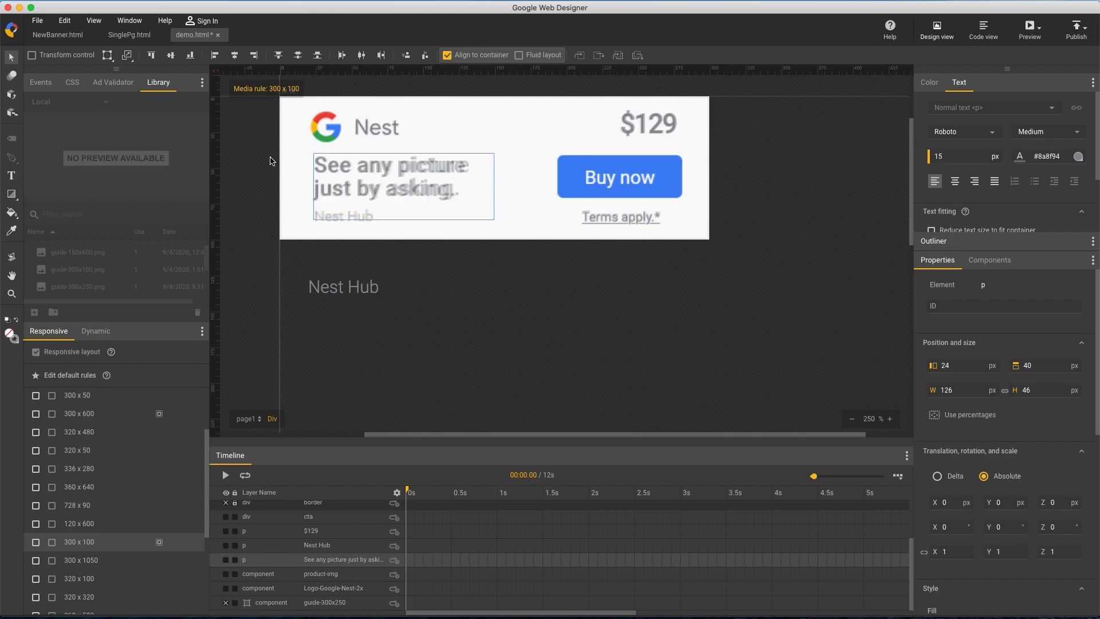
Add a letter-spacing of 0.4px to the headline's CSS rule for the 300 x 100 size
click(72, 83)
click(42, 213)
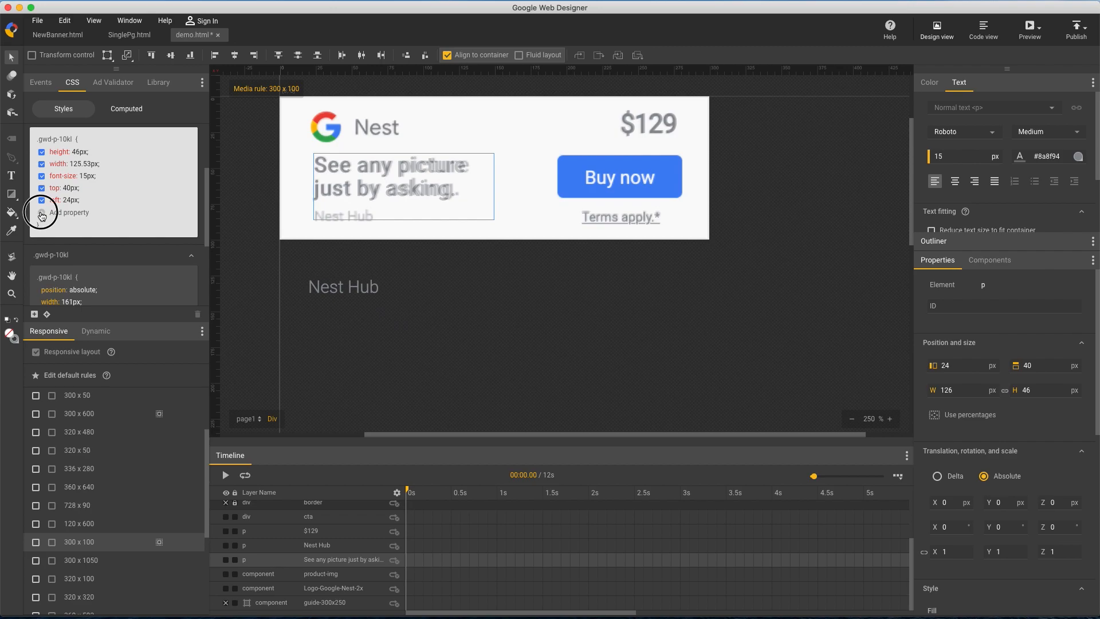
text(lett)
key(Tab)
key(Return)
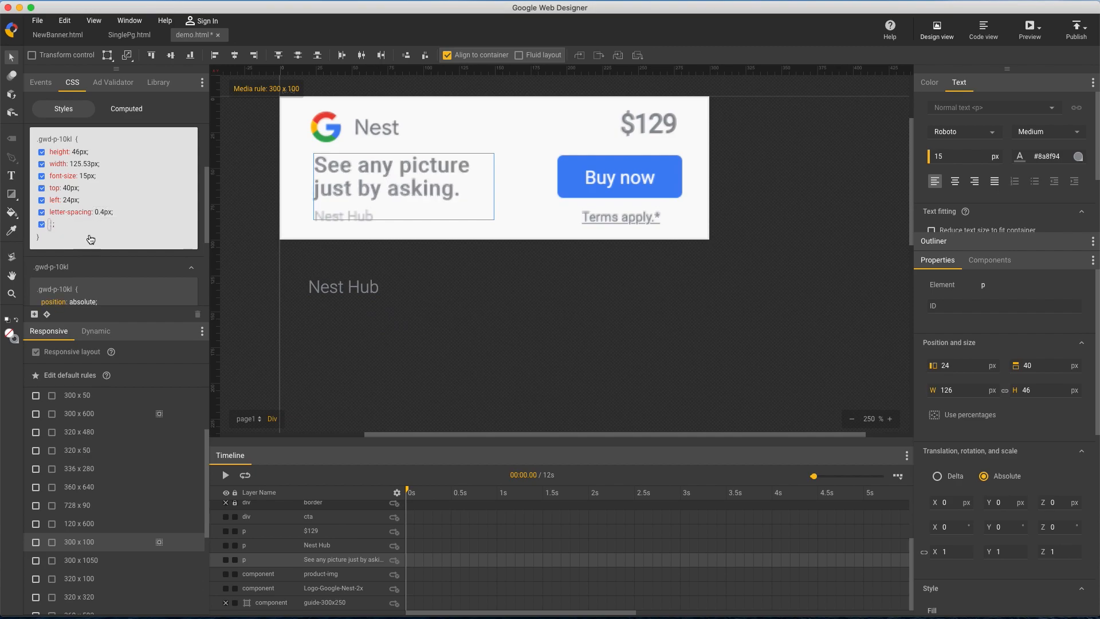
click(551, 318)
Move the Nest Hub text onto its 300 x 100 guide position and set its font size to 10 px
click(358, 290)
drag(359, 289, 362, 219)
click(961, 156)
text(10)
key(Return)
click(457, 275)
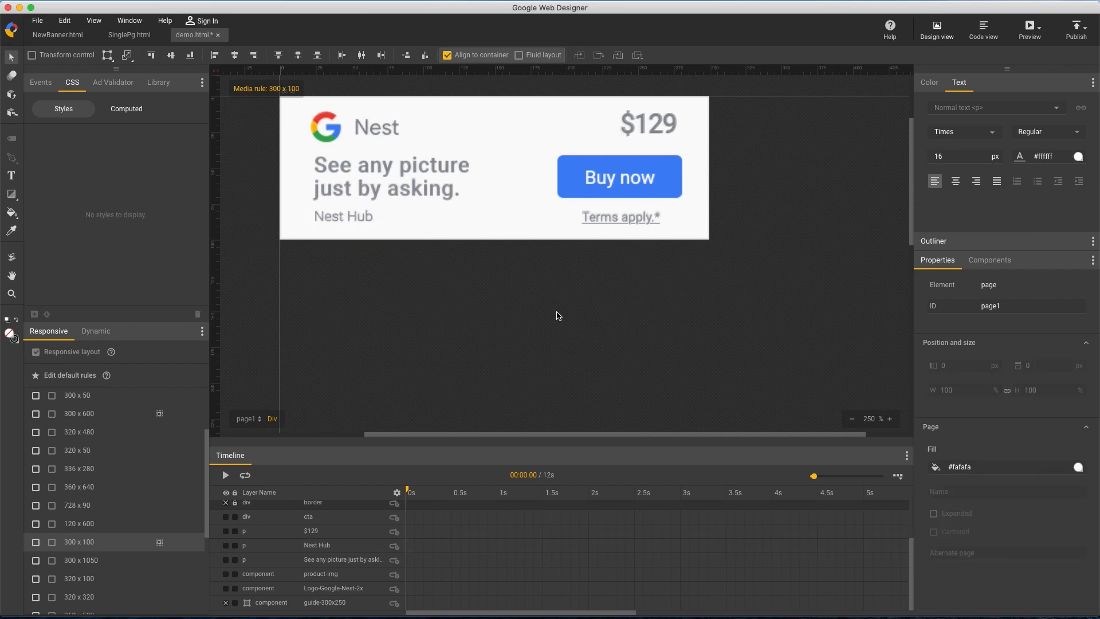
Switch to the default rules at the 728 x 90 size and place guide-728x90.png from the library at left 0, top 0
click(852, 419)
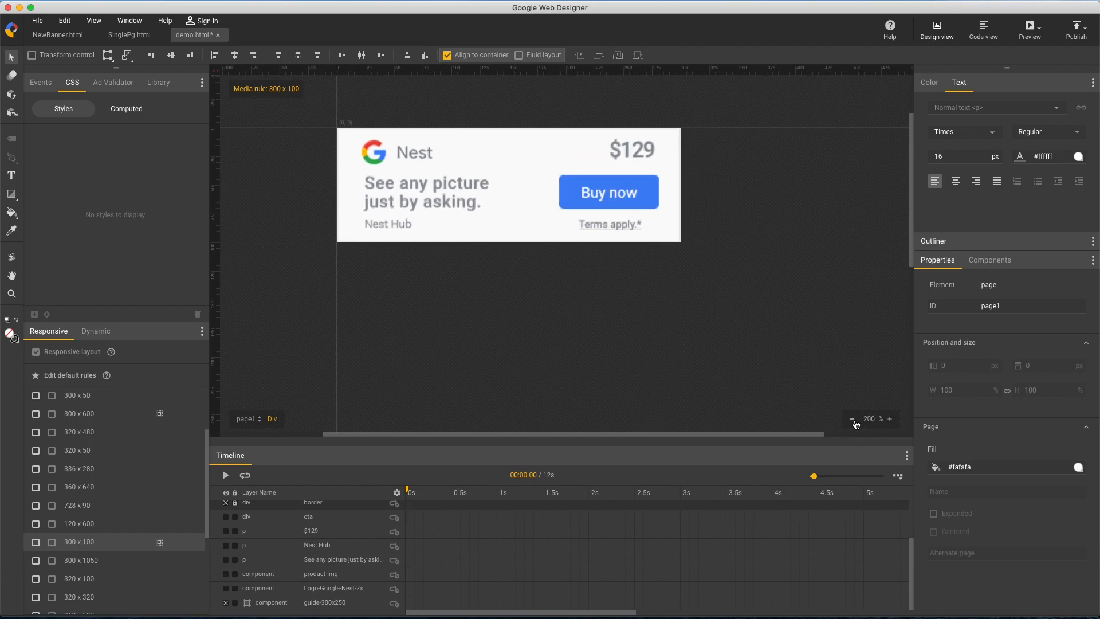
click(852, 419)
click(852, 419)
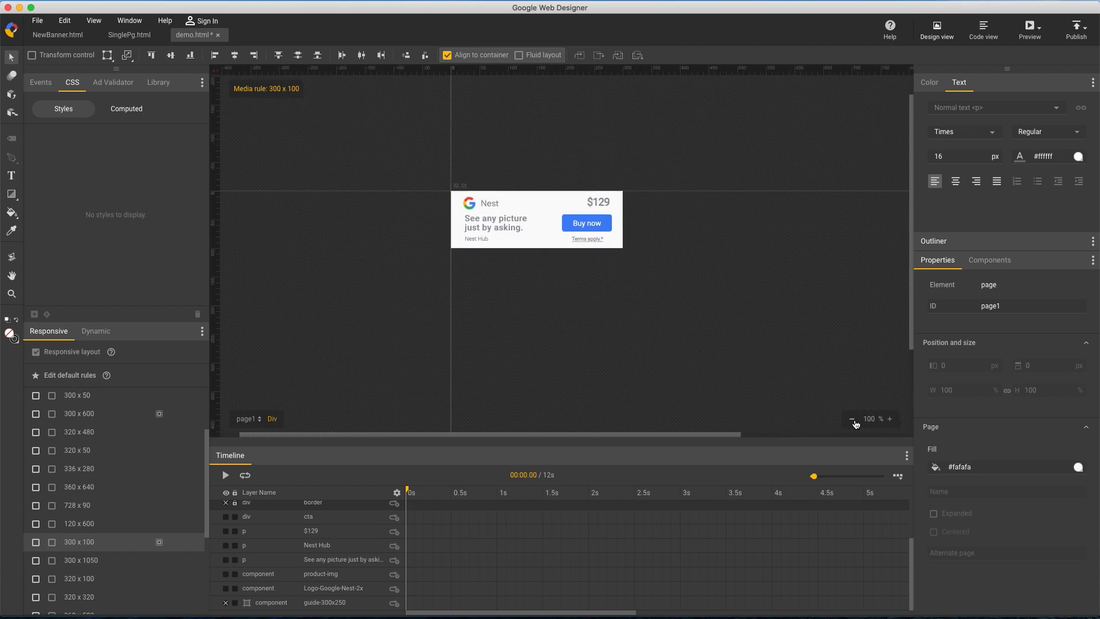
click(130, 513)
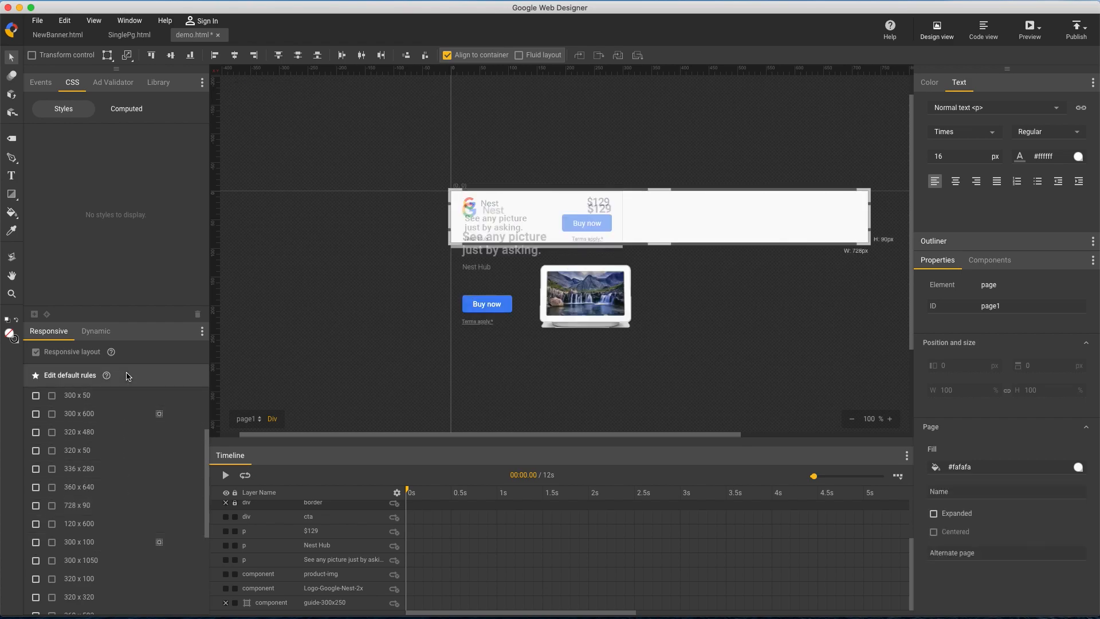
double_click(181, 84)
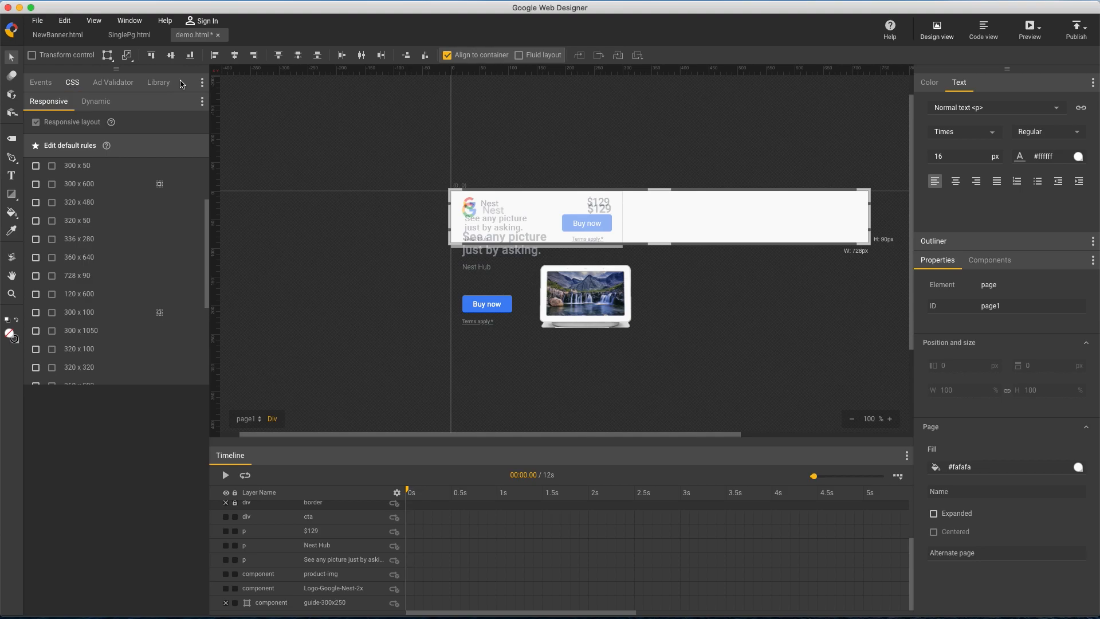
click(171, 87)
scroll(97, 270, down, 2)
drag(91, 274, 546, 377)
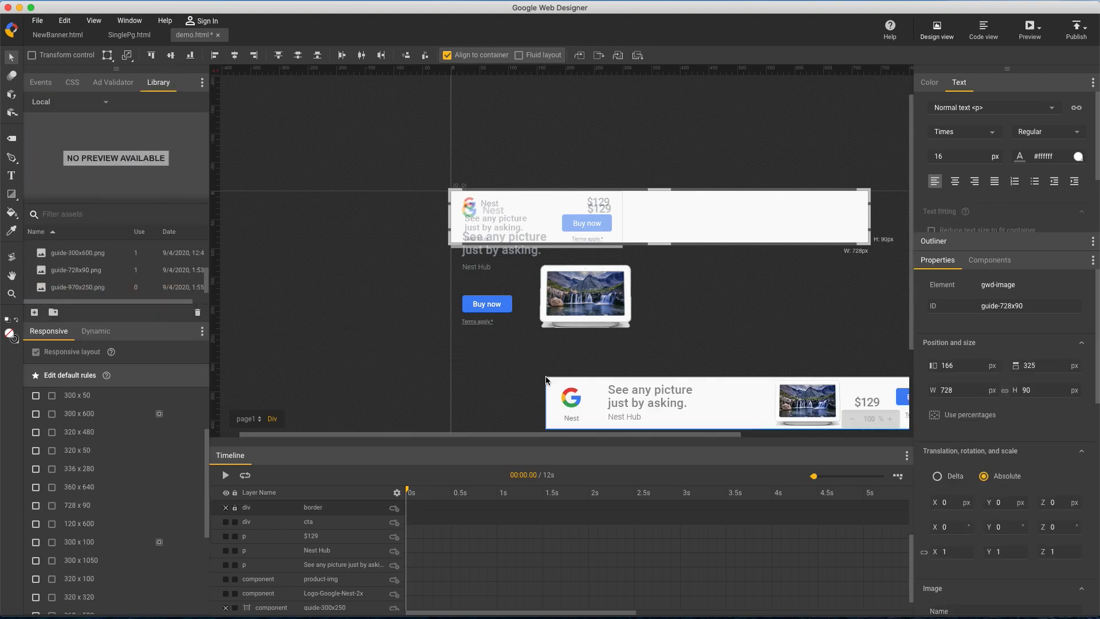
click(190, 55)
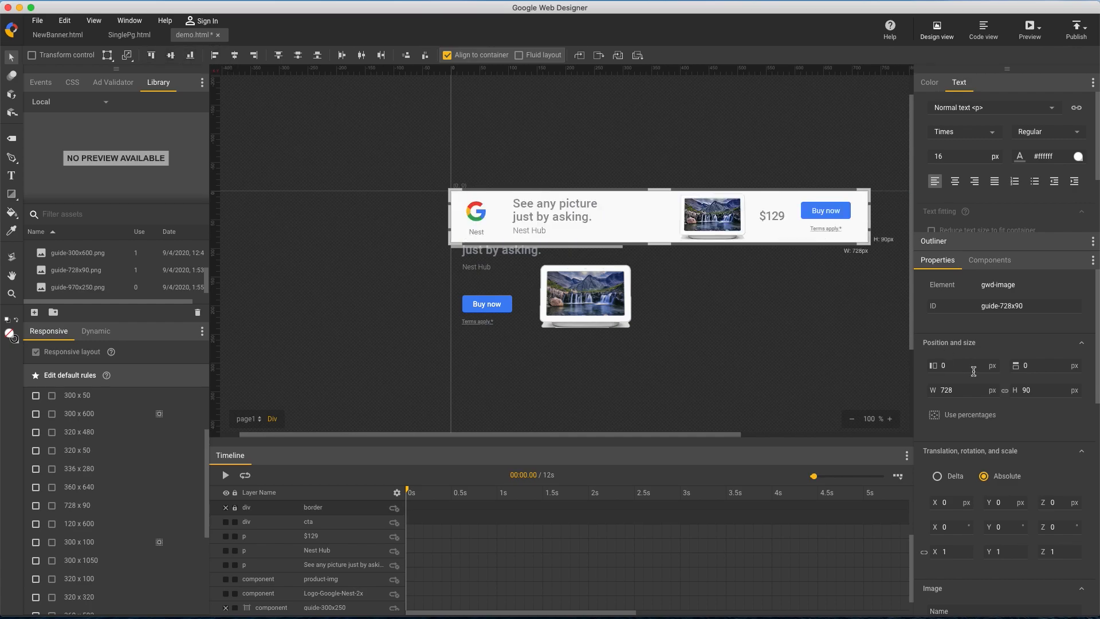
Set the guide-728x90 image's opacity to 0.54
scroll(981, 388, down, 3)
scroll(981, 389, down, 3)
drag(957, 475, 962, 508)
scroll(347, 510, up, 5)
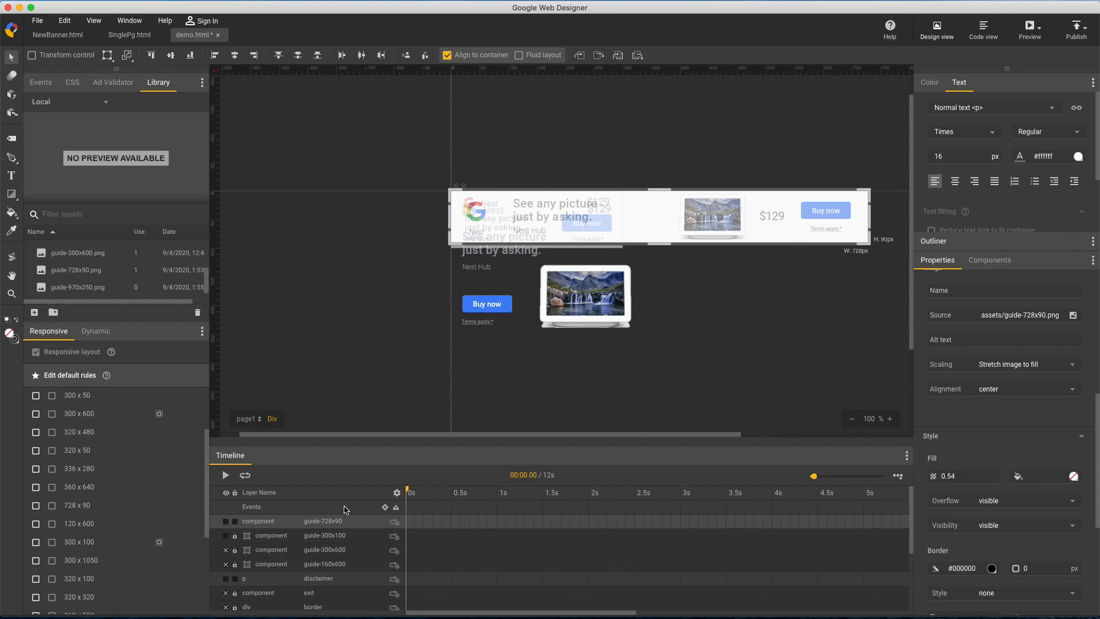
Turn the guide-728x90 layer into a locked guide layer and hide the guide-300x100 layer
right_click(245, 524)
click(286, 509)
click(226, 535)
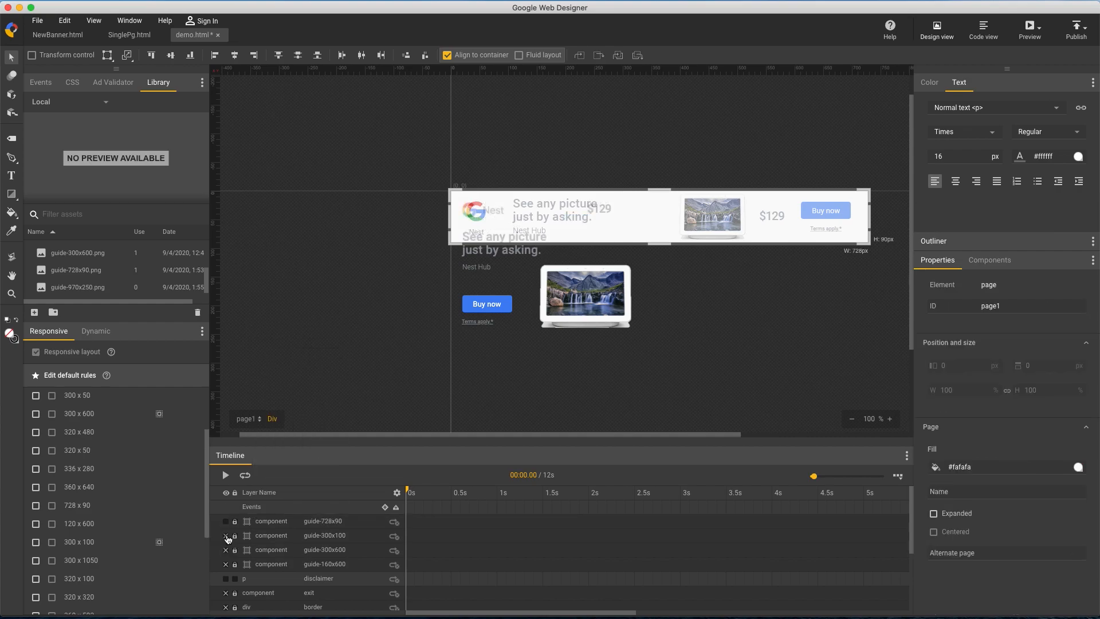
Under the 728 x 90 media rule, move the disclaimer (left 627, top 60 px), Buy now button (612, 18) and $129 price (539, 32) onto the guide
click(102, 508)
drag(479, 327, 828, 227)
drag(491, 304, 837, 221)
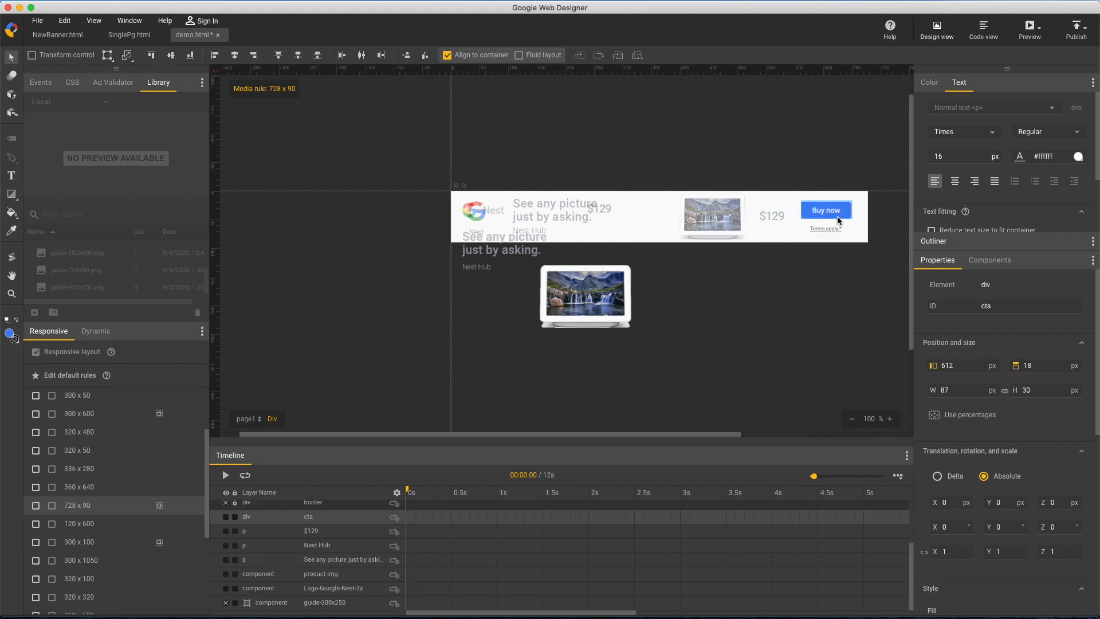
drag(602, 210, 778, 224)
Move the headline onto its 728 x 90 guide position at left 108 px, top 11 px, and adjust its box height
click(890, 419)
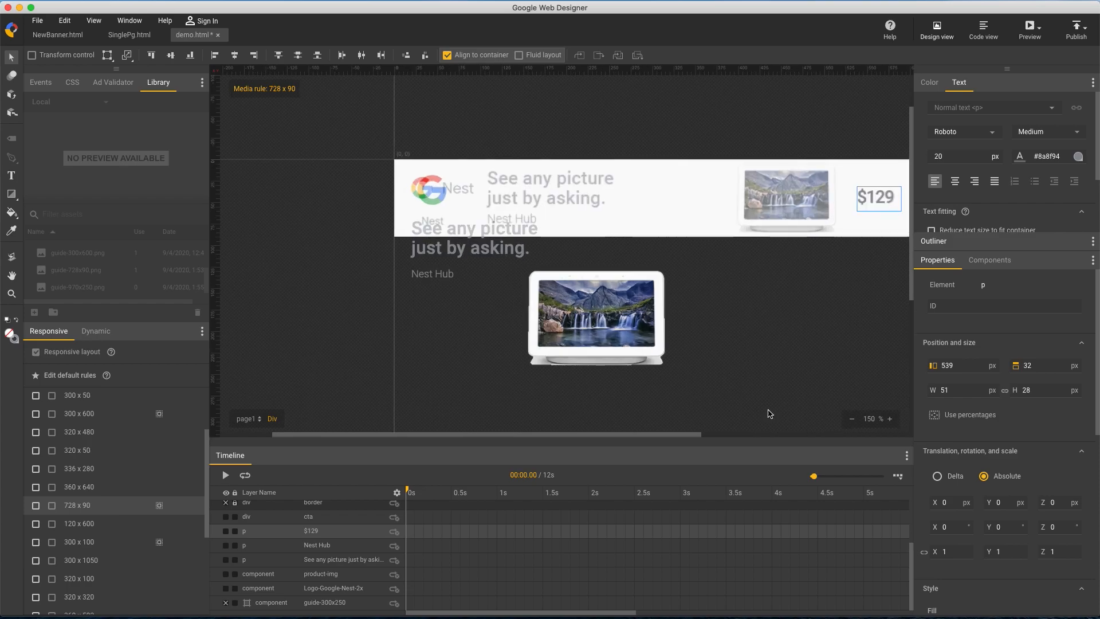
drag(657, 434, 738, 435)
drag(310, 255, 383, 202)
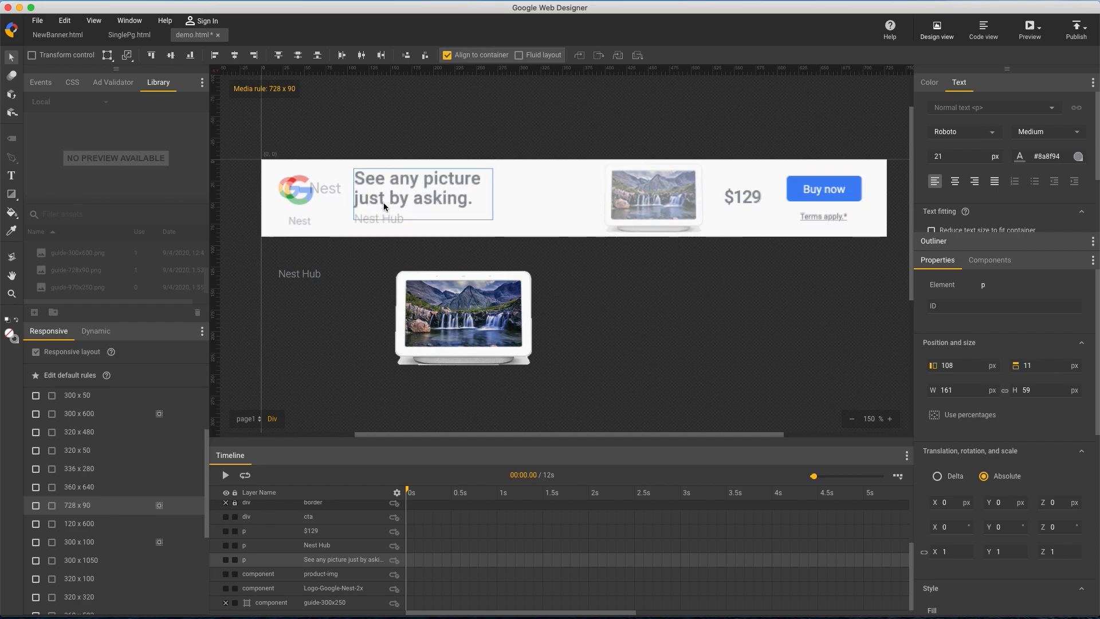
drag(1046, 390, 1048, 400)
Fit the Nest Hub text to the 728 x 90 guide with font size 14 px and box width 61 px, nudging it into position
drag(299, 273, 371, 217)
click(952, 155)
text(14)
drag(970, 390, 971, 384)
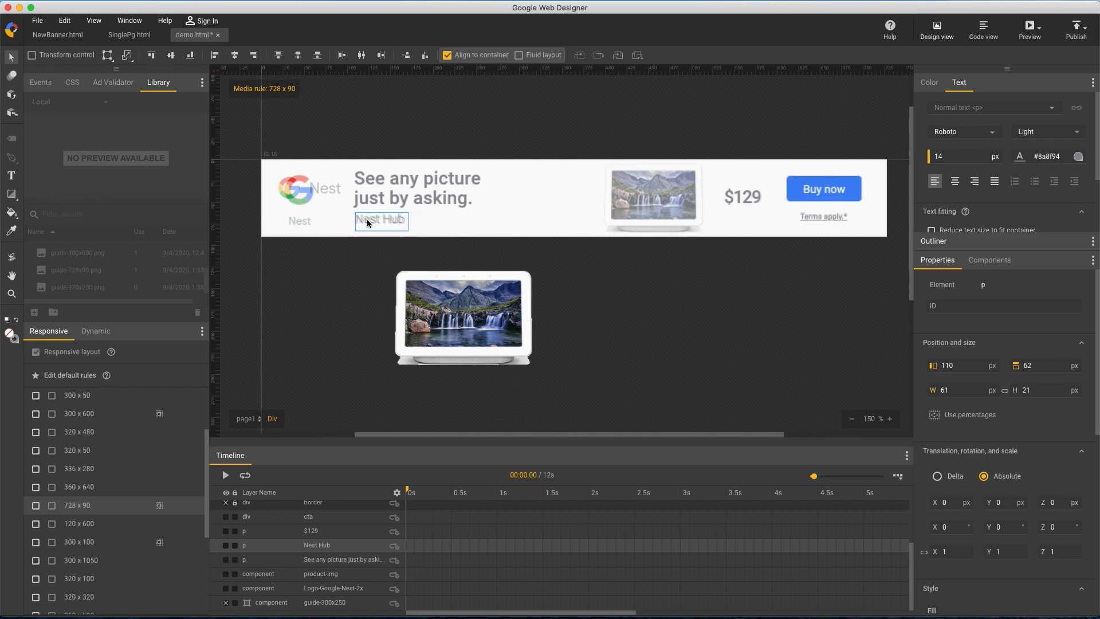
key(Left)
key(Up)
Move the product image onto its 728 x 90 guide position and scale it down to match the guide's device
drag(407, 317, 619, 209)
scroll(1031, 437, up, 3)
click(971, 365)
key(Down)
key(Down)
click(1040, 366)
key(Up)
key(Down)
key(Down)
key(Down)
drag(970, 389, 973, 419)
click(969, 391)
key(Down)
click(782, 373)
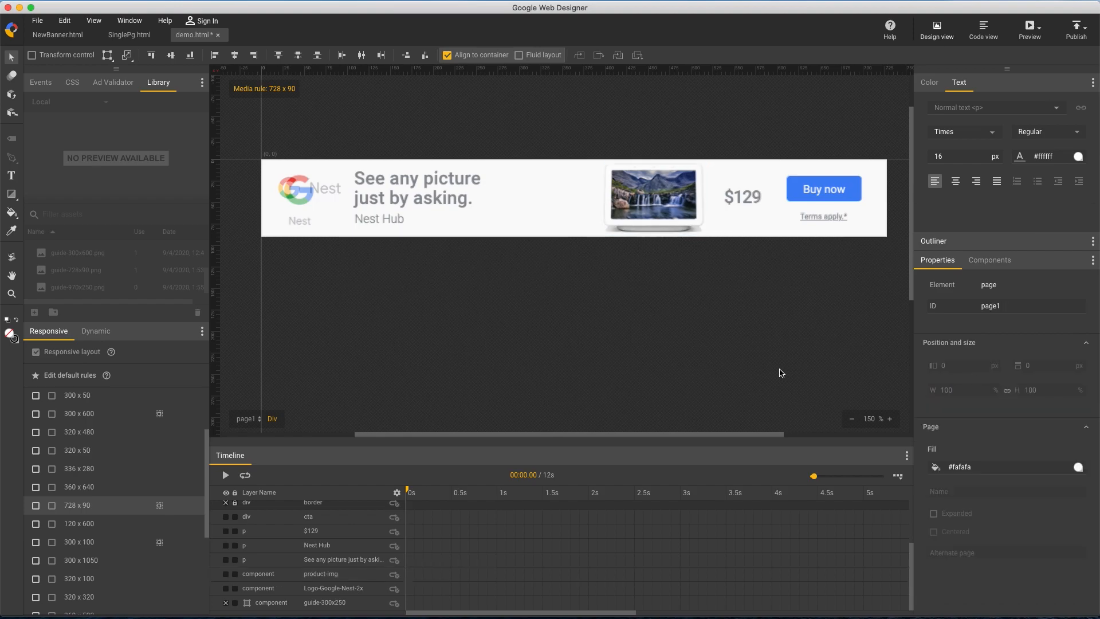
Move the Google Nest logo off the guide to just above the 728 x 90 banner, at left 21 px, top -45 px
click(834, 215)
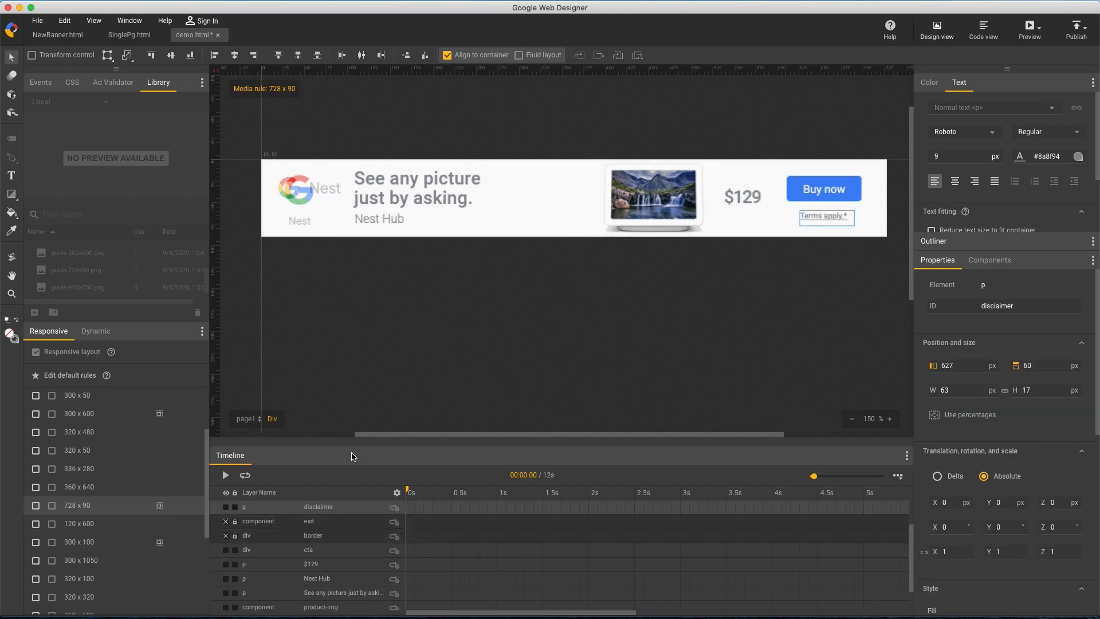
drag(293, 194, 294, 147)
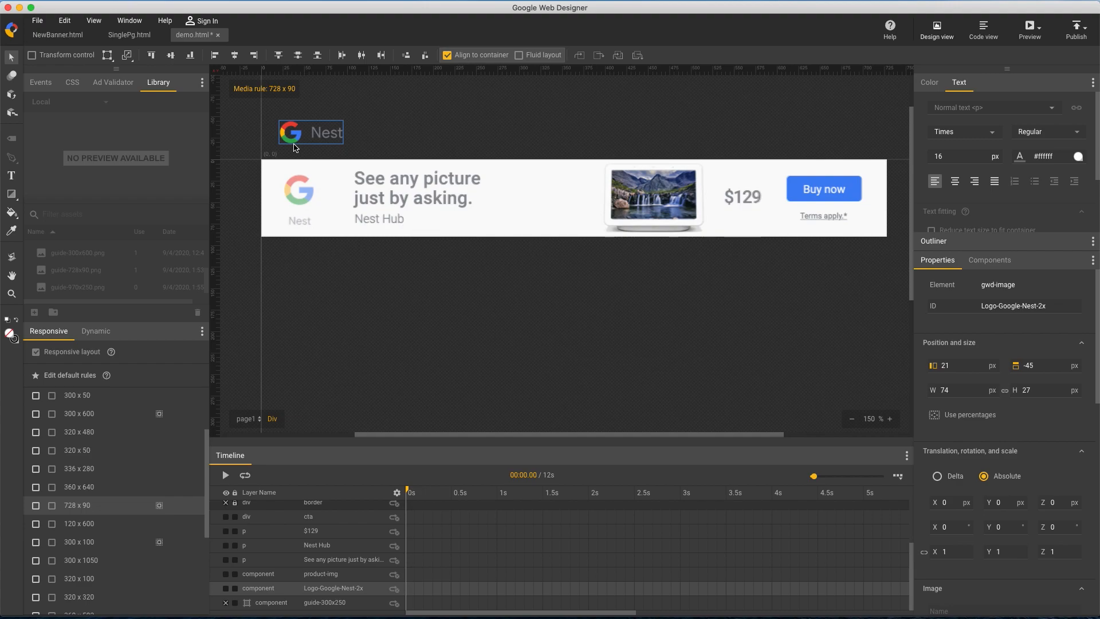
Set the Google Nest logo's visibility to hidden in the 728 x 90 size
scroll(995, 312, down, 12)
scroll(1025, 469, down, 6)
click(1020, 305)
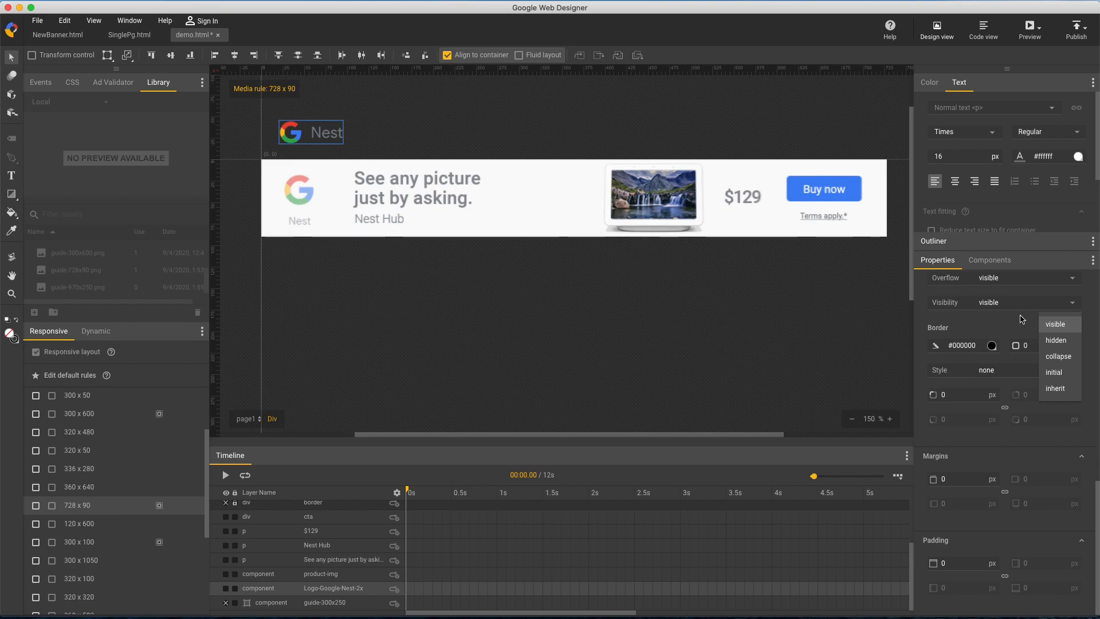
click(1065, 342)
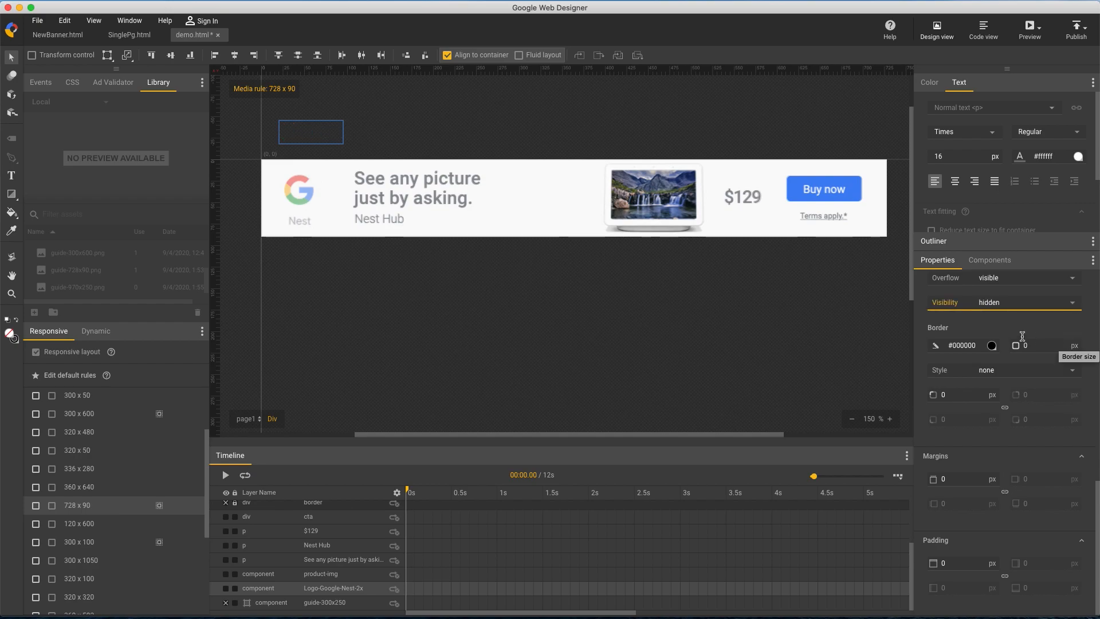
Add logo-vertical.png above the banner under the default rules and set its visibility to hidden
click(153, 378)
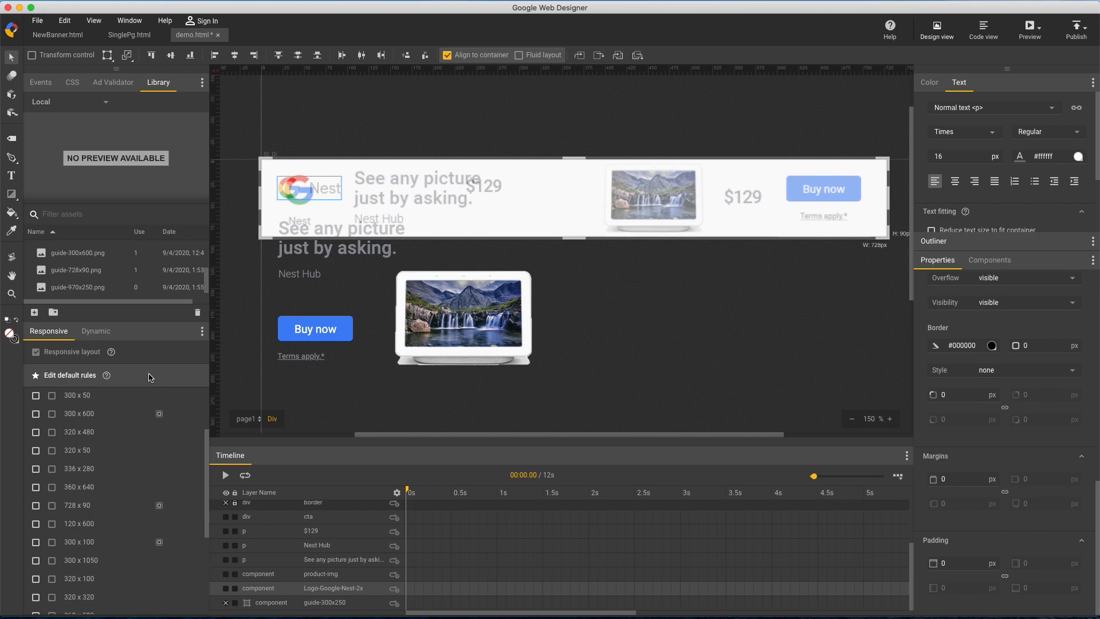
drag(12, 336, 299, 96)
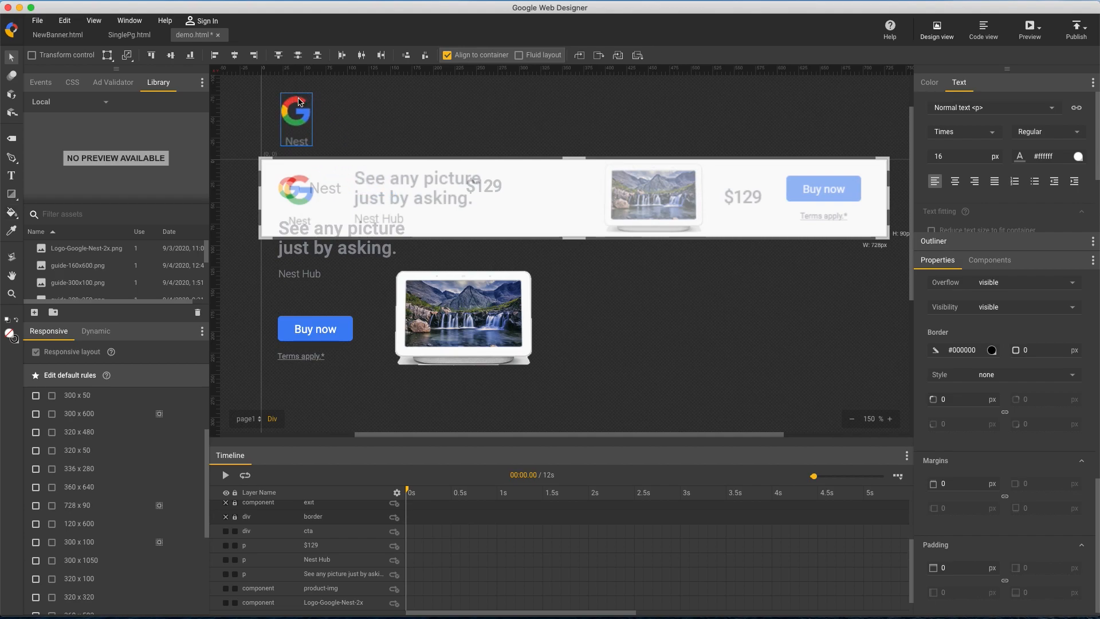
scroll(1007, 369, up, 3)
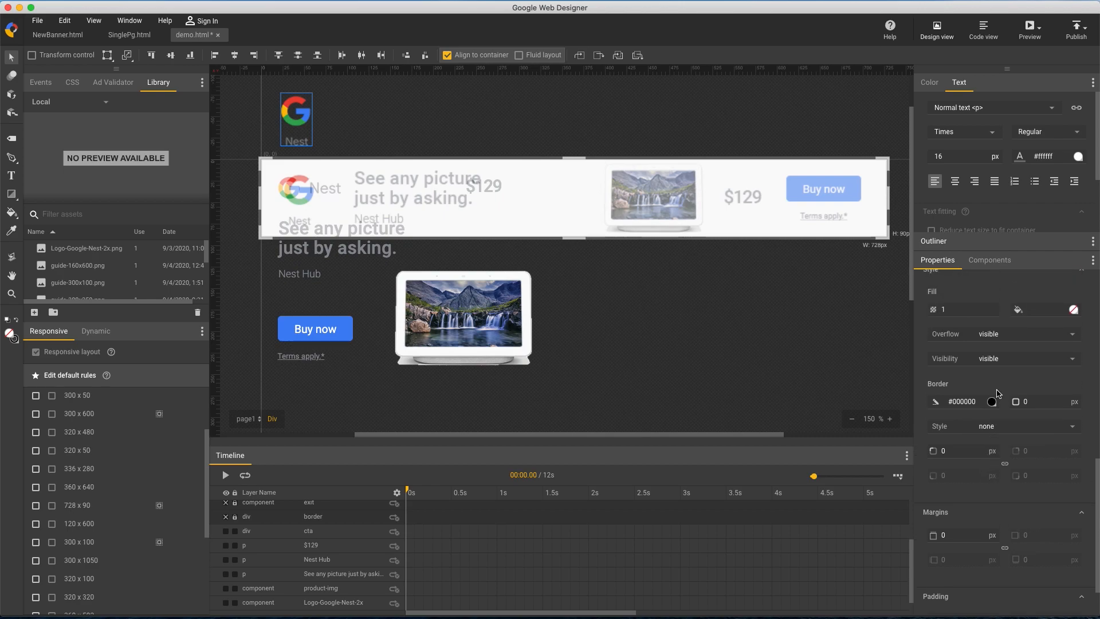
click(1007, 369)
click(1049, 408)
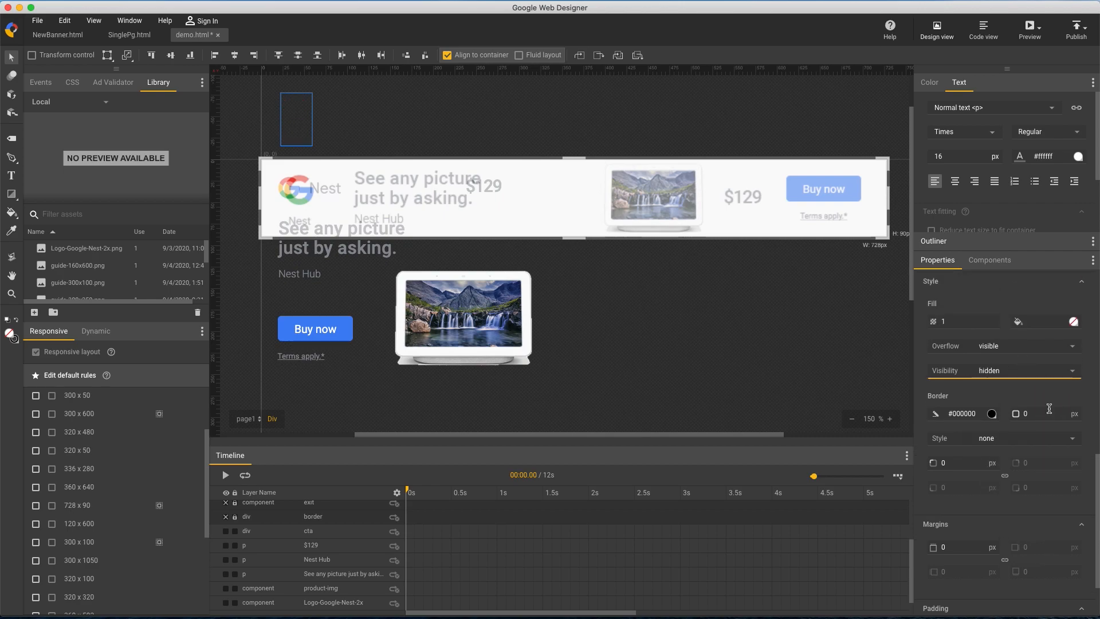
In the 728 x 90 size, set the vertical logo's visibility to visible and move it onto the guide's logo
click(106, 507)
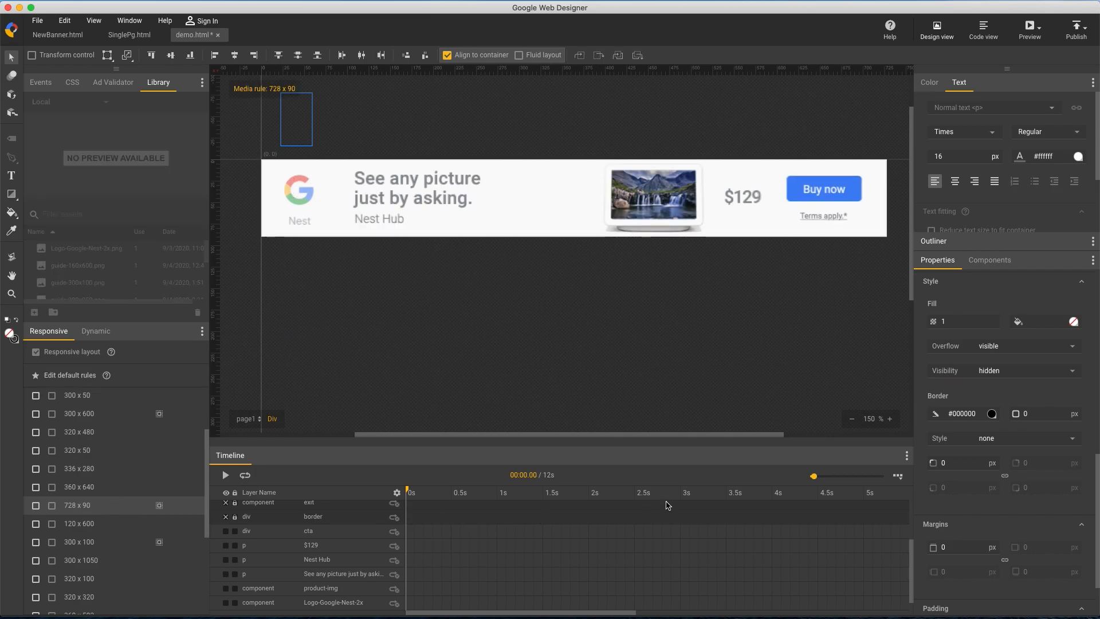
click(1031, 371)
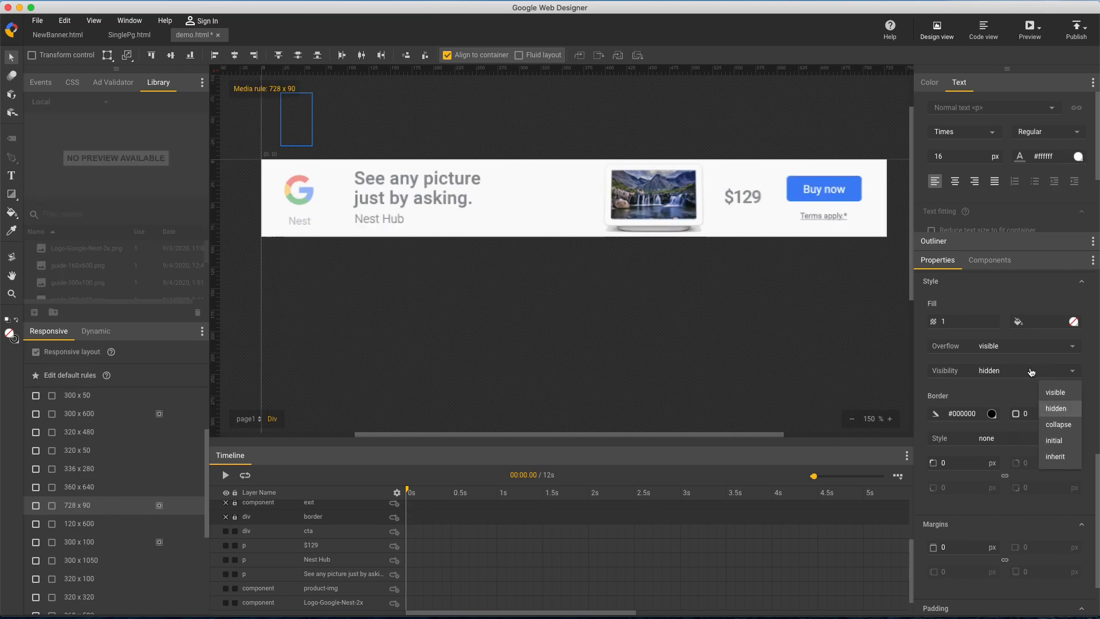
click(1059, 396)
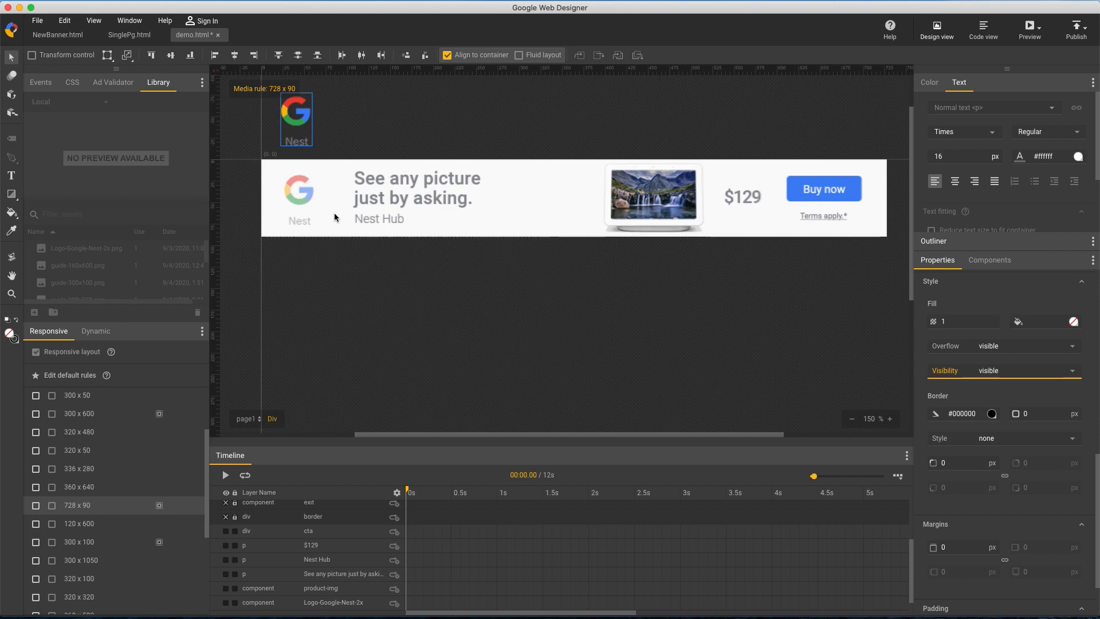
click(297, 120)
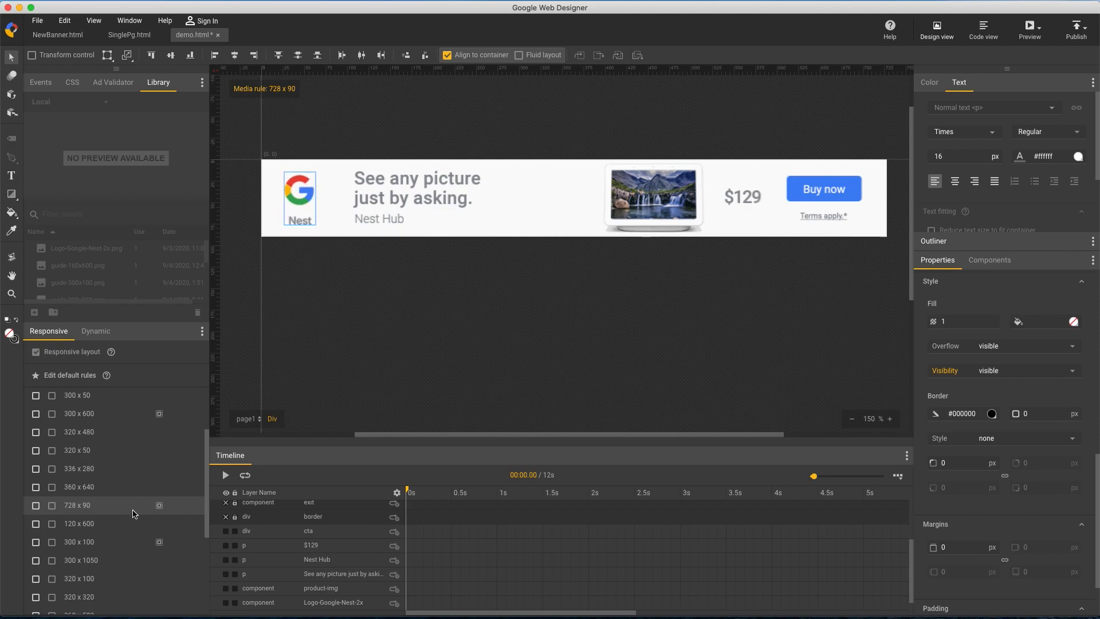
Enable 970 x 250, 300 x 100, 728 x 90 and 300 x 600 as serving sizes and filter the size list to serving sizes
scroll(119, 524, down, 5)
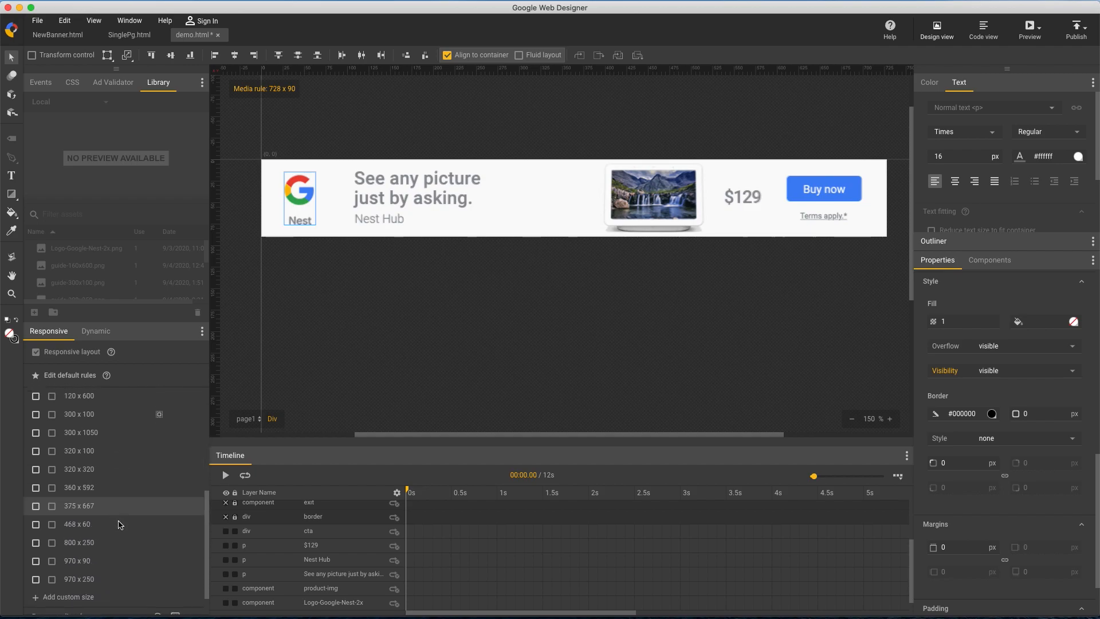
click(106, 545)
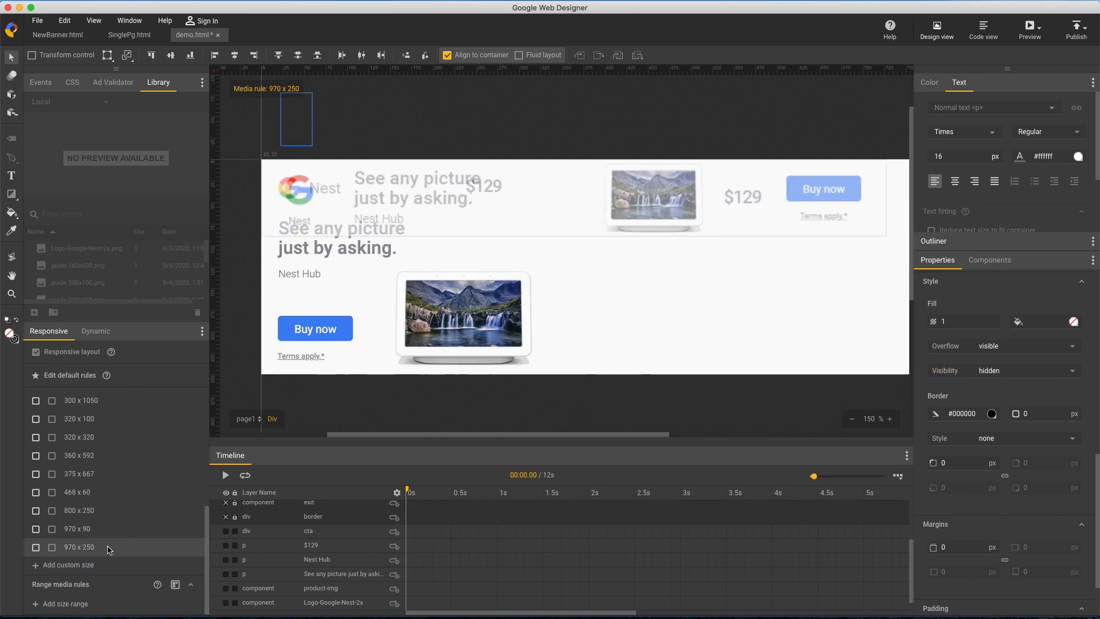
scroll(37, 551, up, 3)
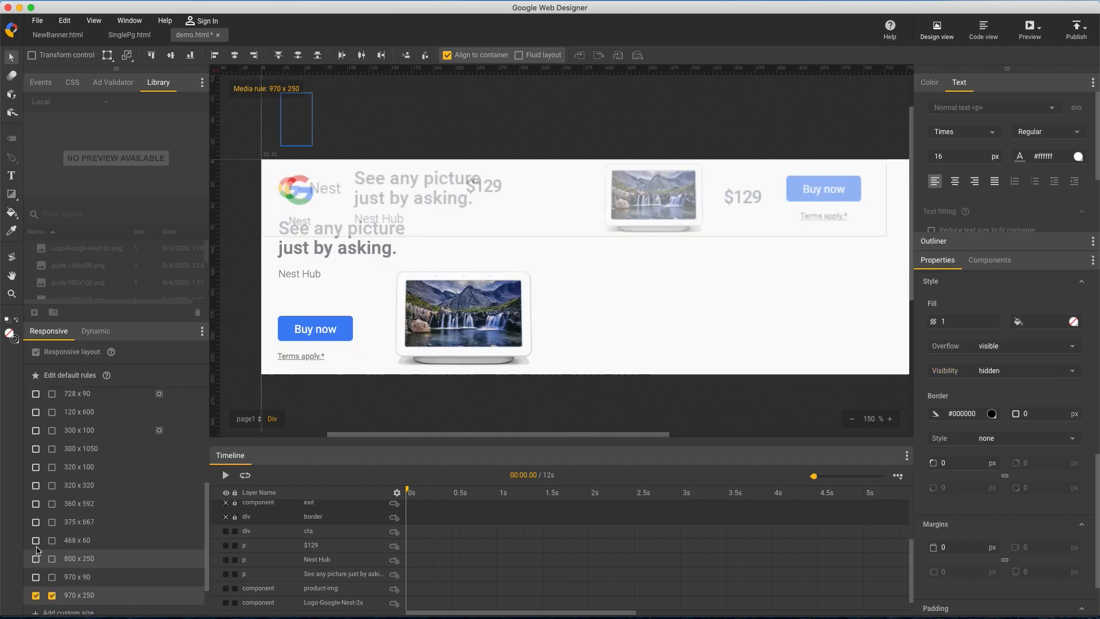
click(38, 486)
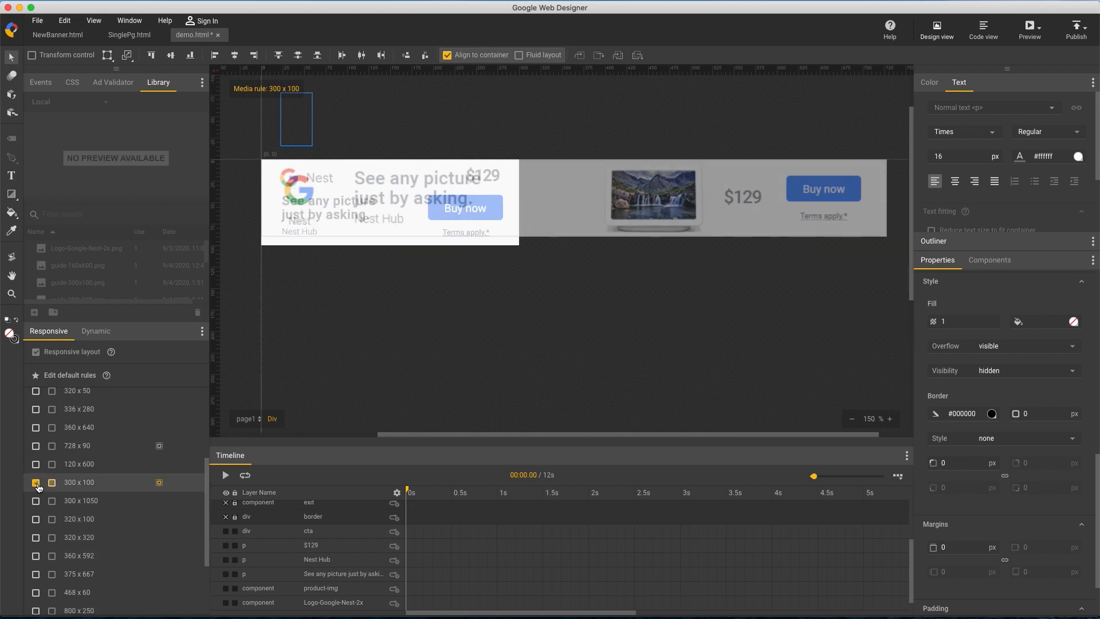
click(35, 446)
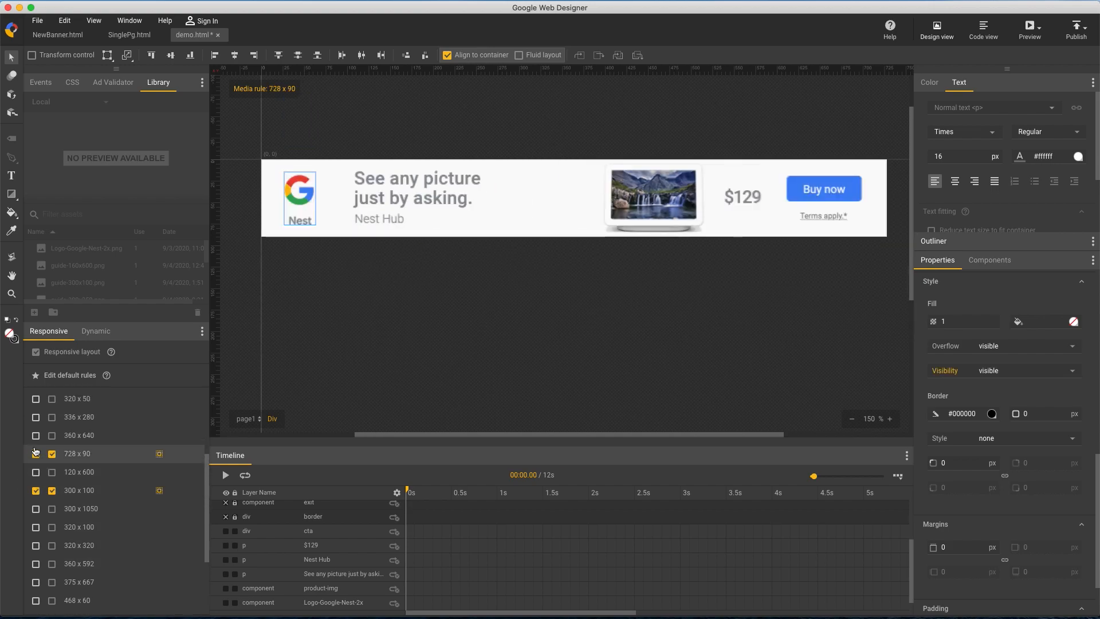
scroll(35, 451, up, 2)
scroll(35, 459, up, 4)
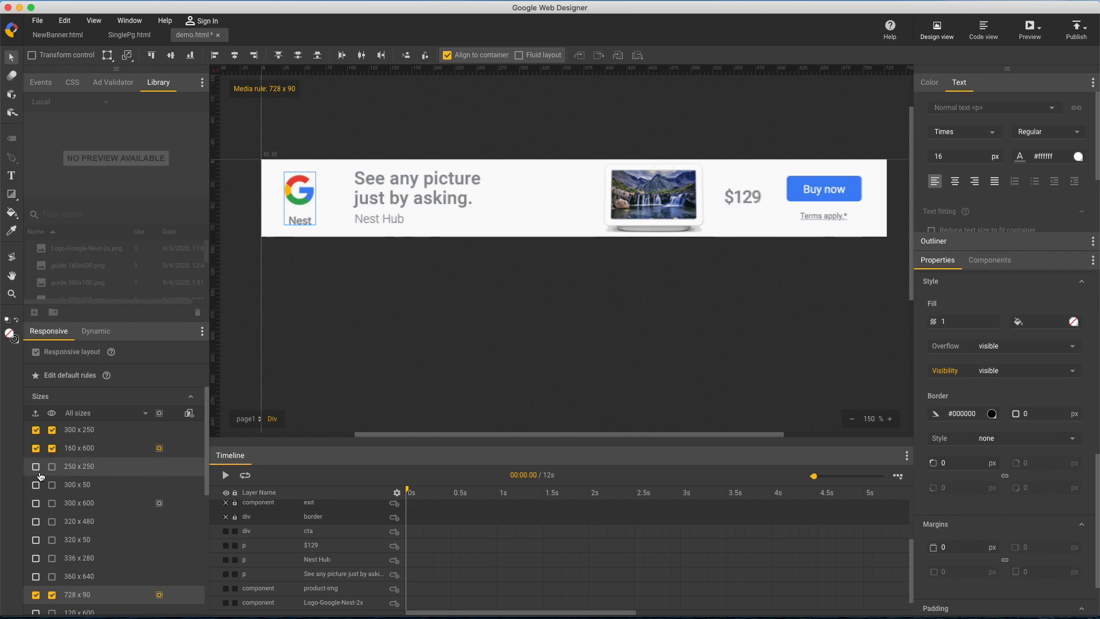
click(35, 503)
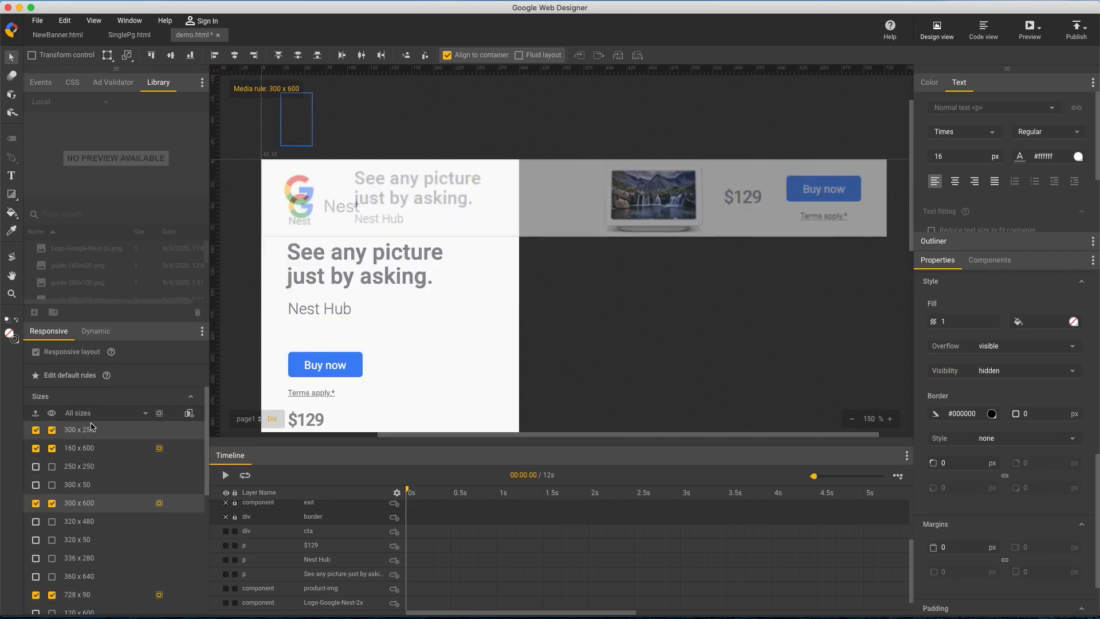
click(145, 417)
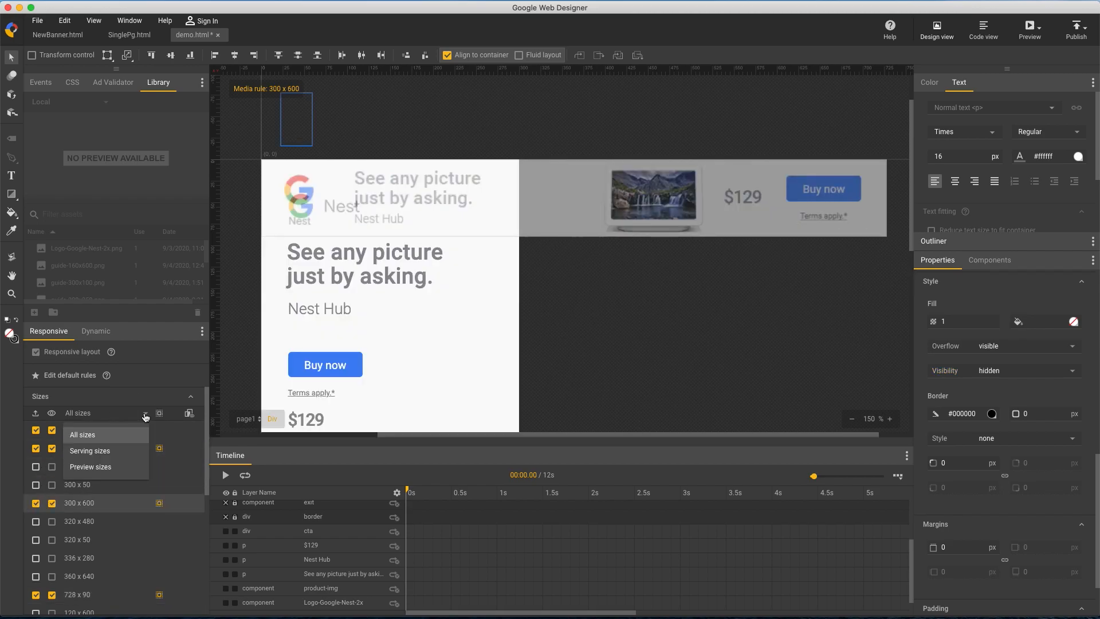
click(113, 453)
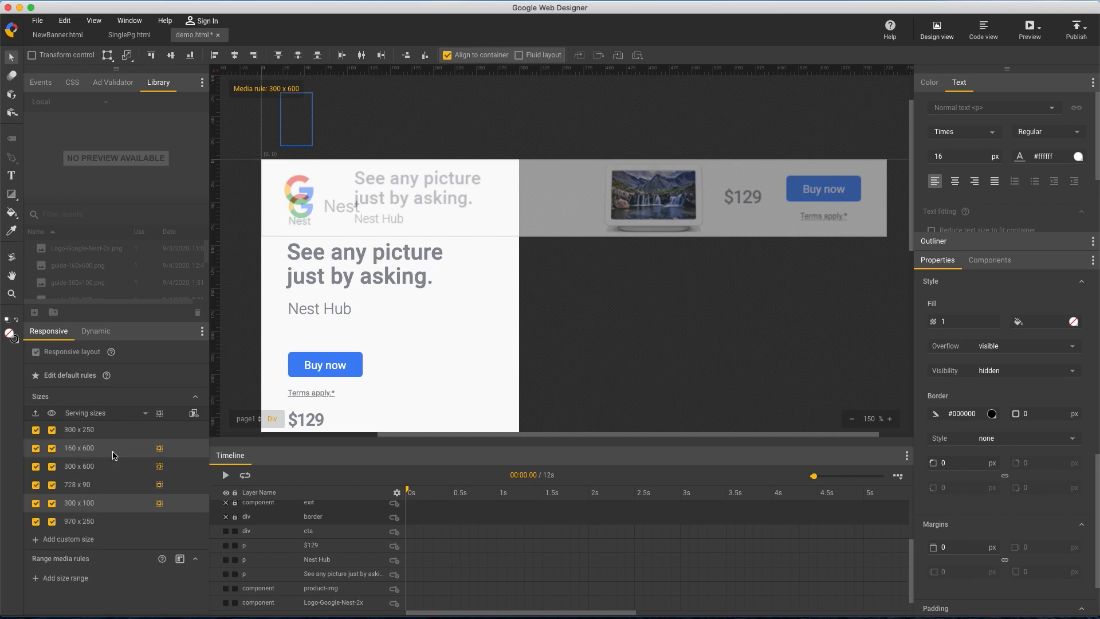
Add guide-970x250.png under the default rules, aligned to the 970 x 250 banner, and set its opacity to 0.44
click(127, 526)
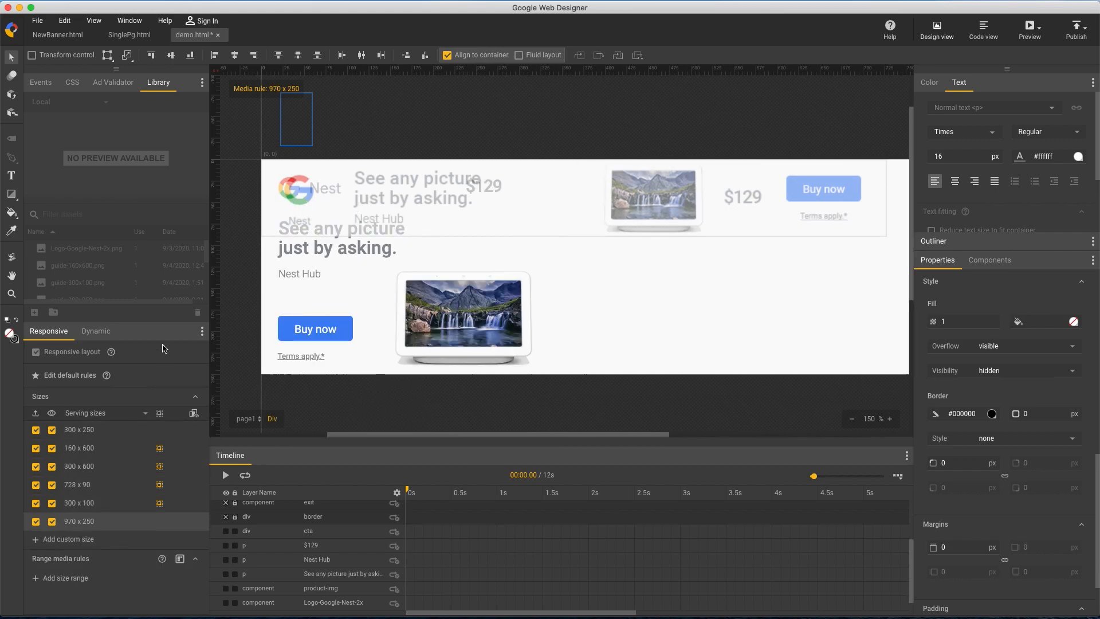
click(154, 377)
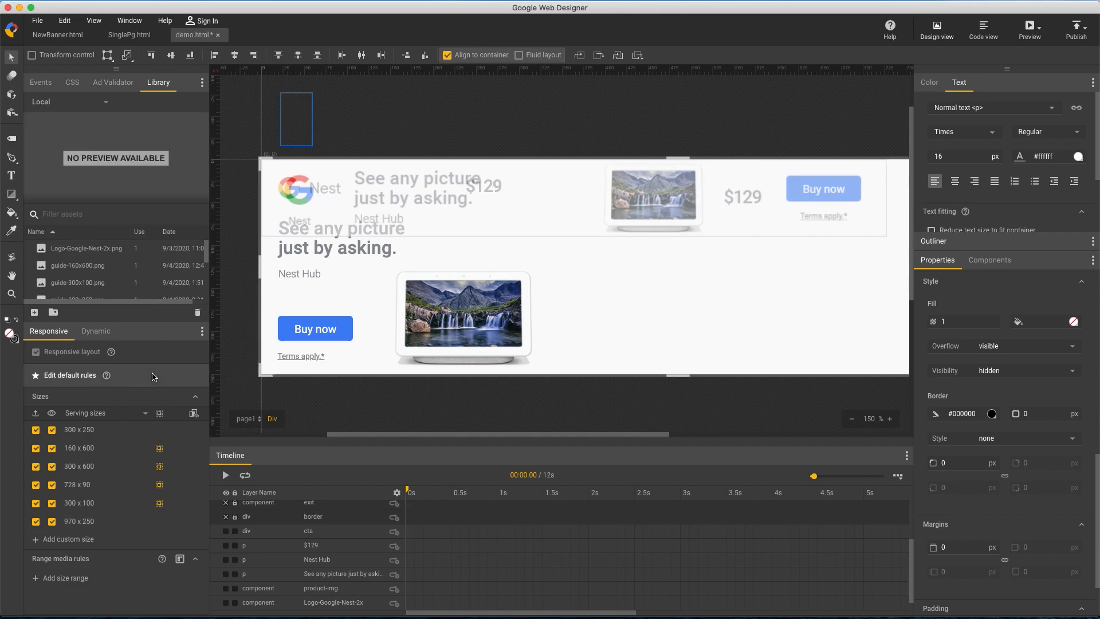
scroll(116, 282, down, 3)
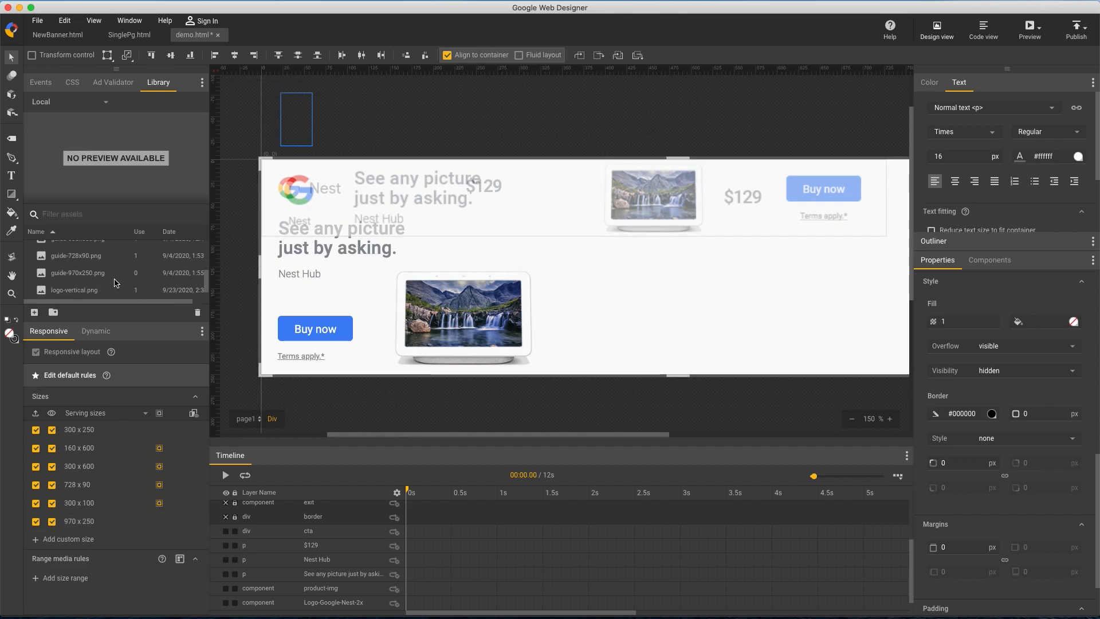
drag(109, 274, 435, 221)
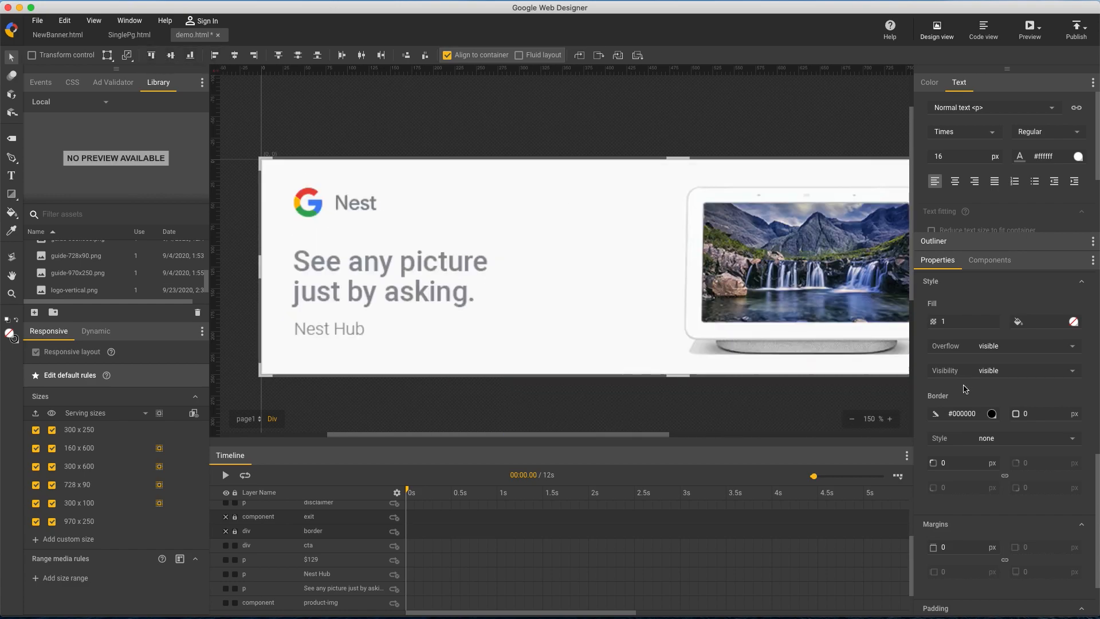
drag(961, 322, 966, 360)
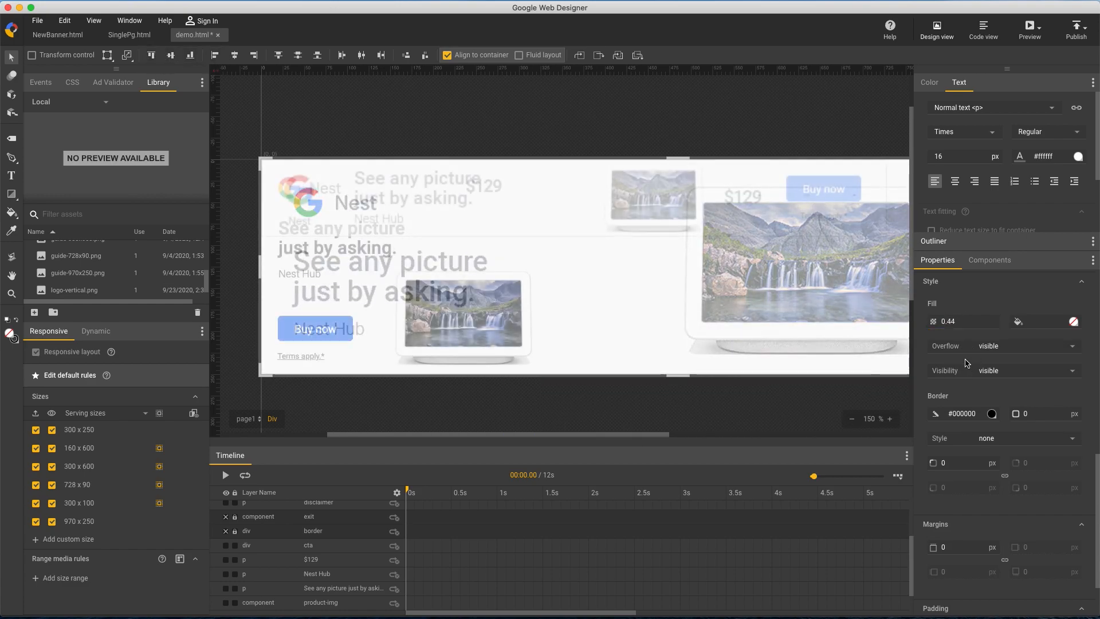
Turn the guide-970x250 layer into a locked guide layer and hide the guide-728x90 layer
scroll(333, 553, up, 4)
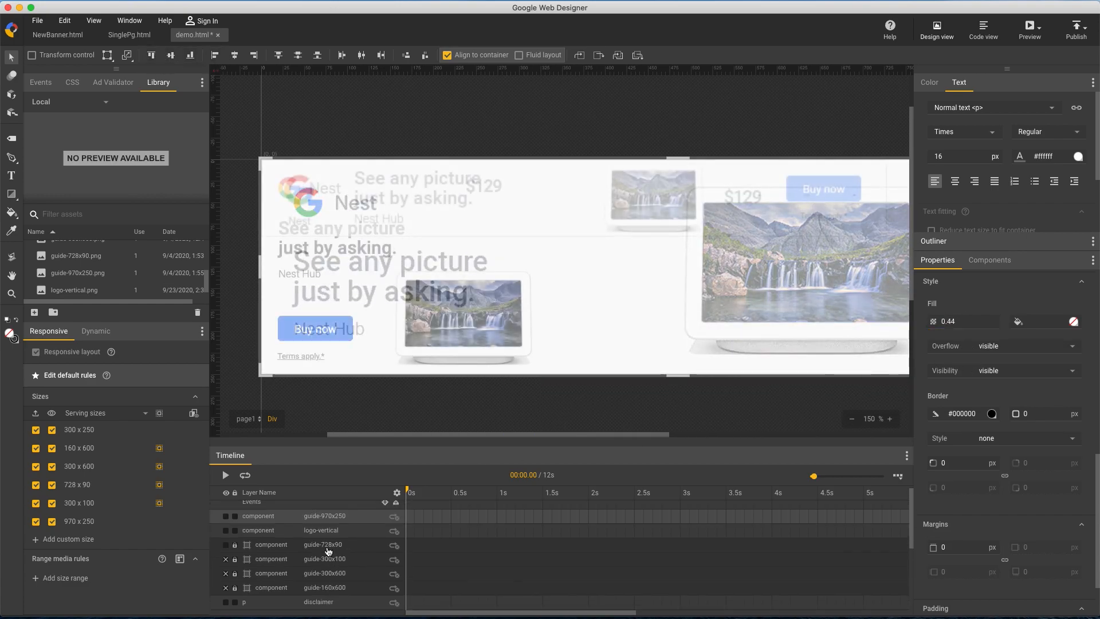
right_click(245, 519)
click(258, 502)
click(225, 545)
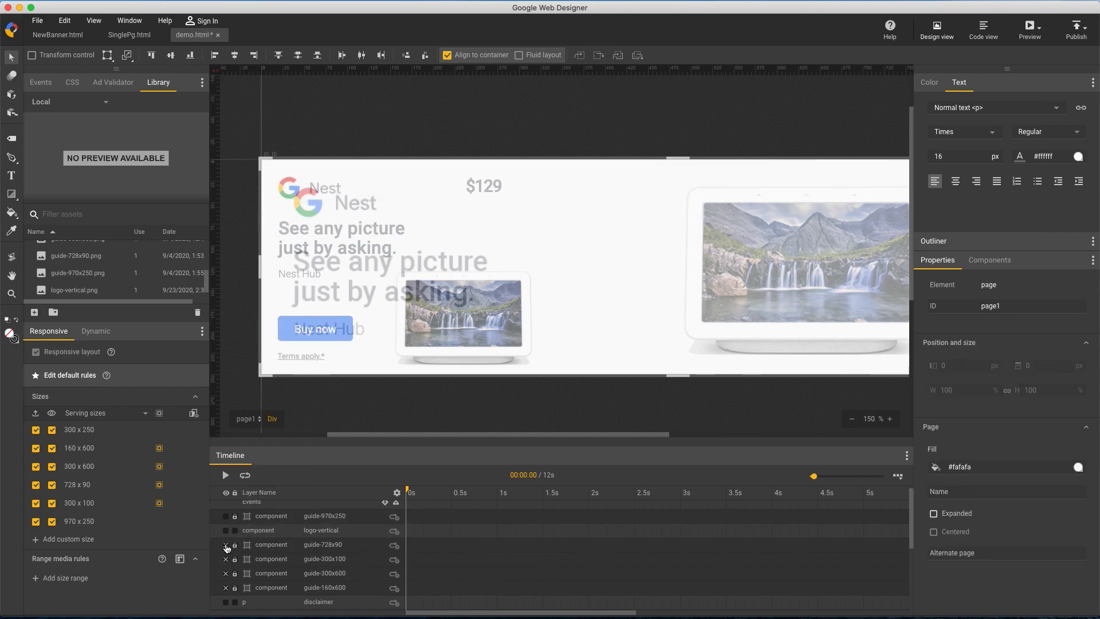
In the 970 x 250 size, move the headline and price near their guide positions and the Buy now button to left 828 px, top 161 px
click(138, 524)
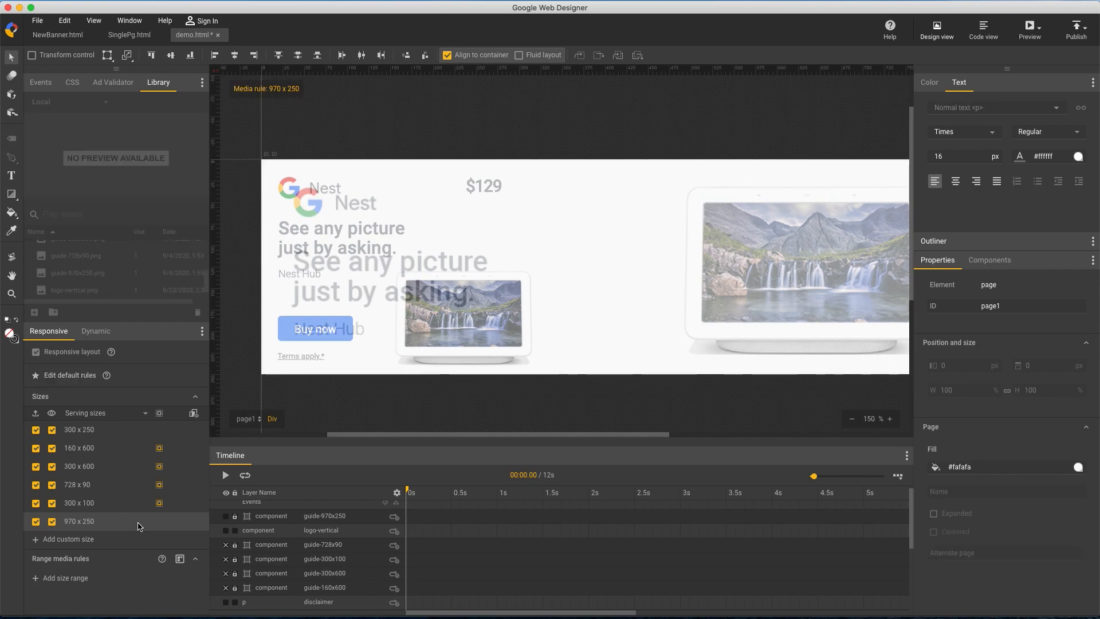
click(852, 420)
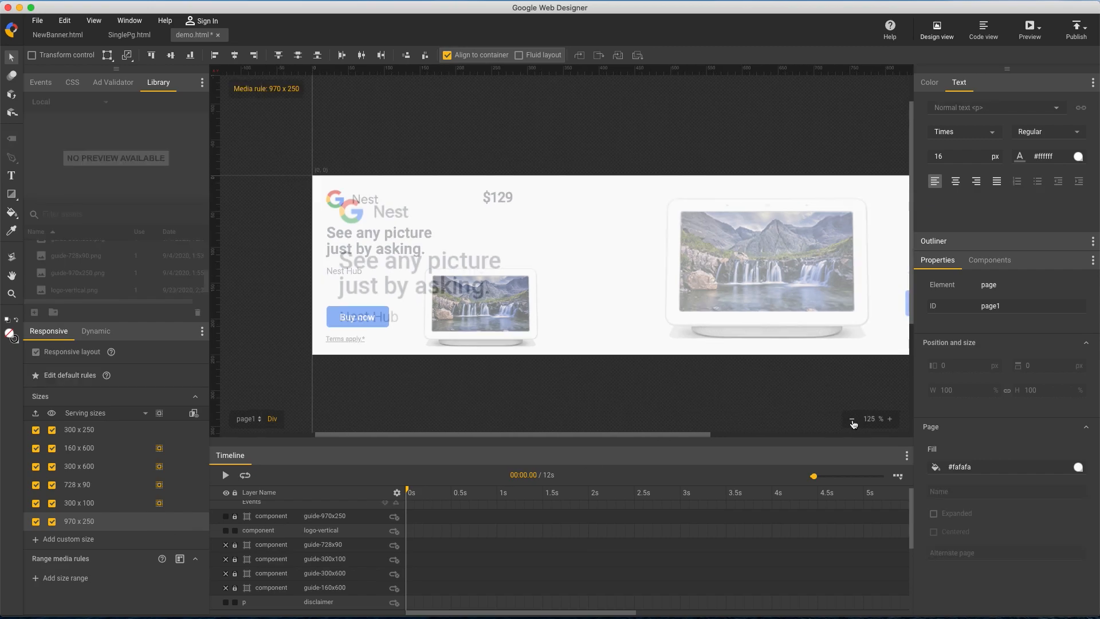
click(853, 420)
click(852, 420)
drag(719, 435, 756, 434)
click(890, 419)
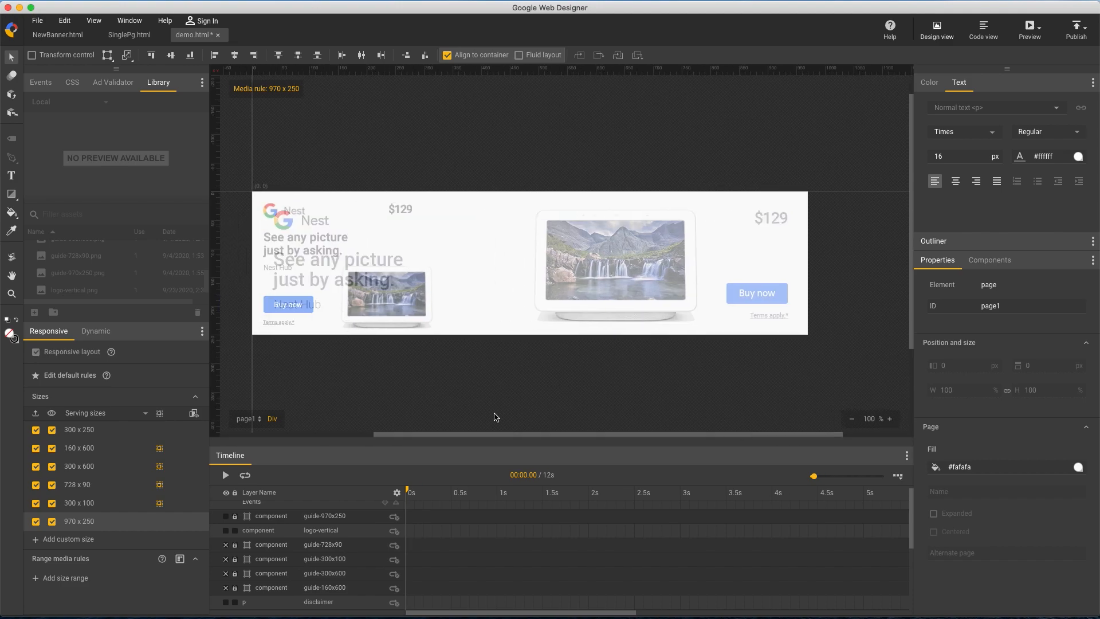
drag(323, 262, 335, 282)
drag(407, 207, 766, 211)
drag(273, 311, 726, 302)
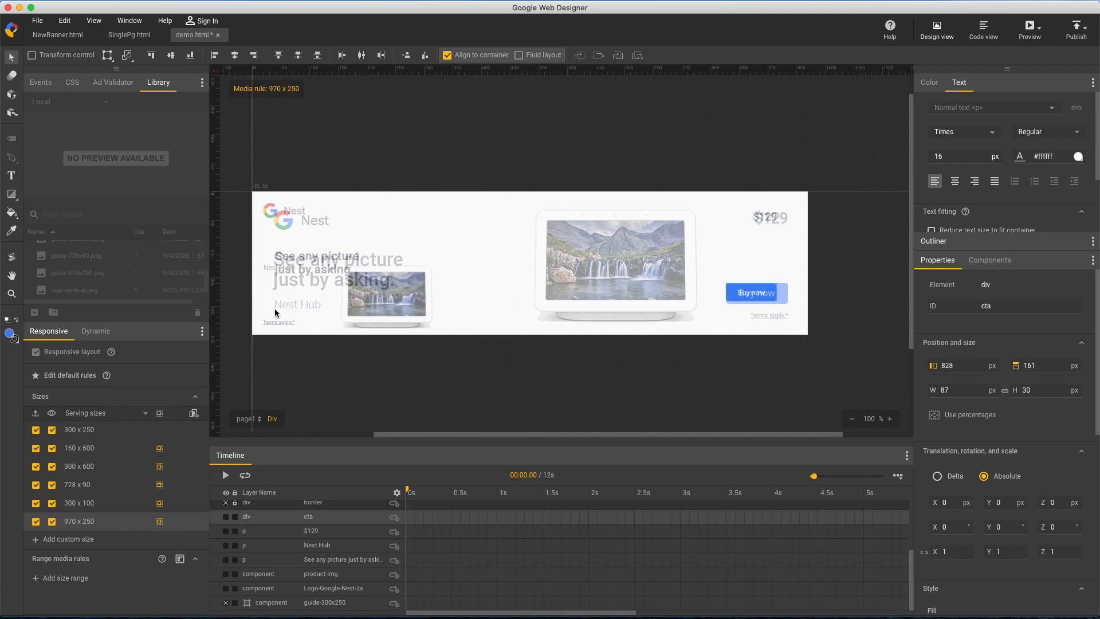
Move the Nest Hub text, disclaimer, product image and Google Nest logo roughly onto their 970 x 250 guide positions
drag(267, 267, 749, 313)
drag(420, 318, 624, 271)
drag(303, 221, 319, 228)
Fit the Terms apply disclaimer to the 970 x 250 guide with box height 21 px and font size 11 px
click(890, 420)
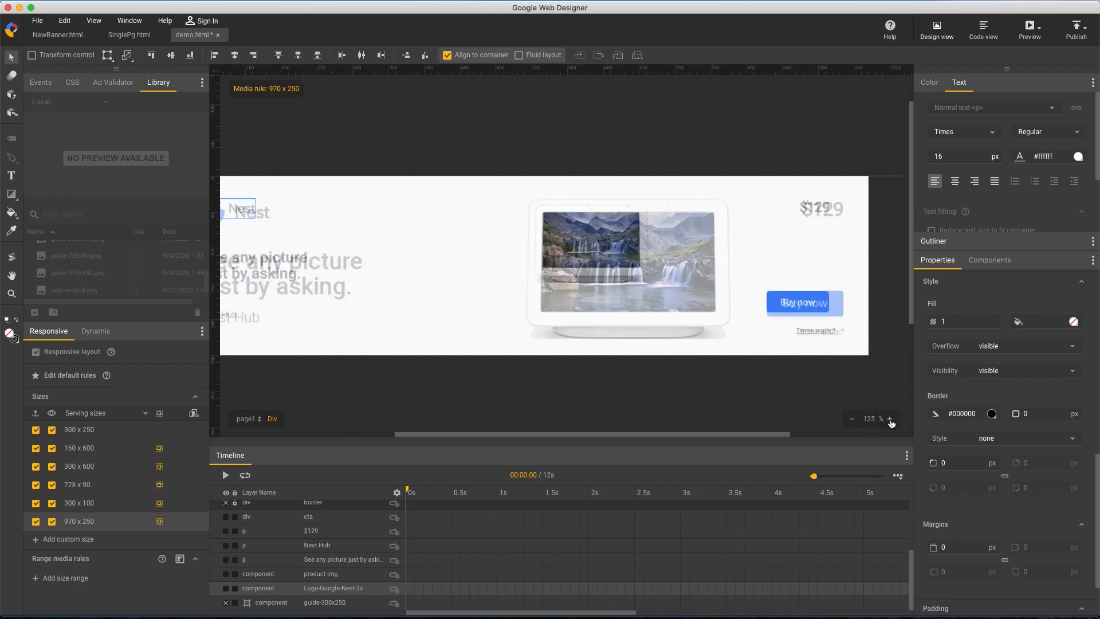
drag(616, 434, 710, 438)
click(702, 377)
double_click(1043, 389)
text(21)
double_click(959, 160)
text(11)
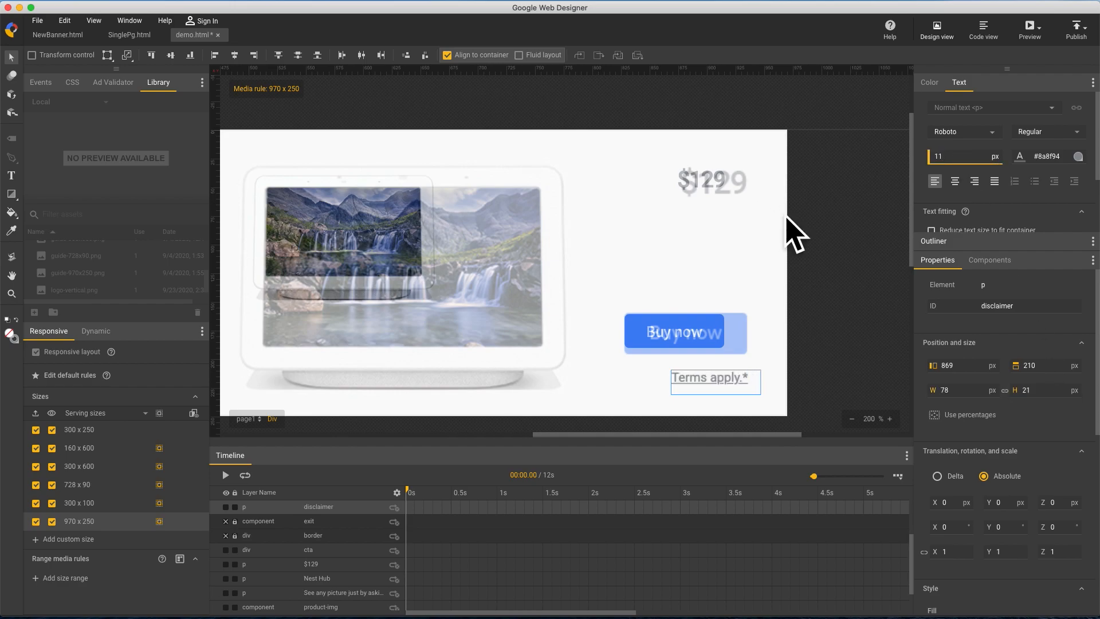
Resize the Buy now button to 106 px wide and 35 px high to match the 970 x 250 guide
click(768, 249)
click(661, 322)
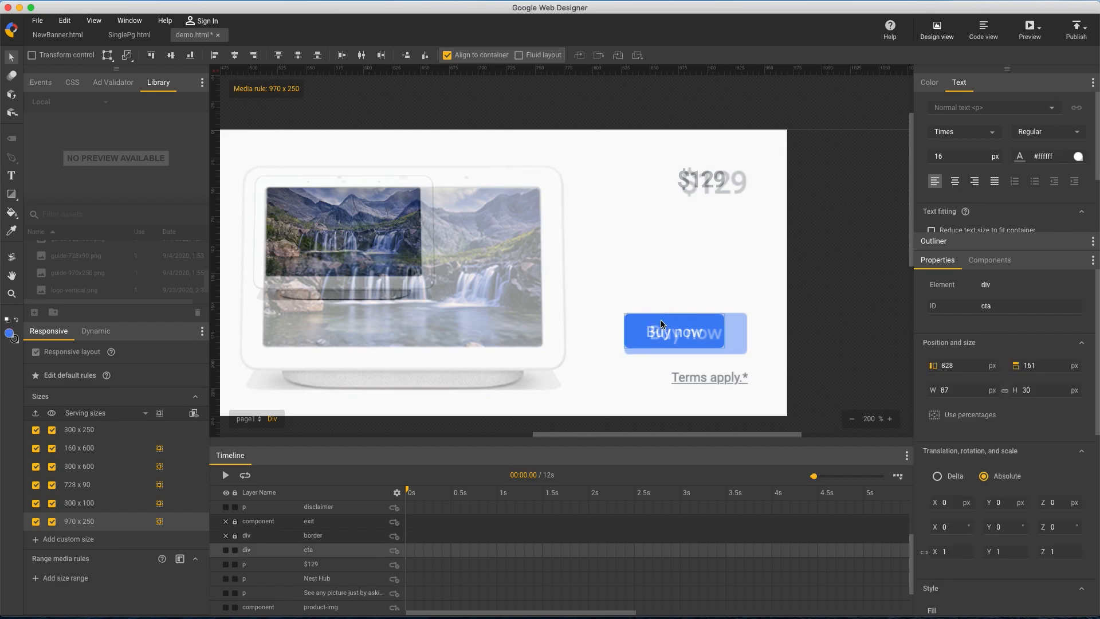
drag(1046, 391, 1047, 385)
click(1042, 386)
key(Down)
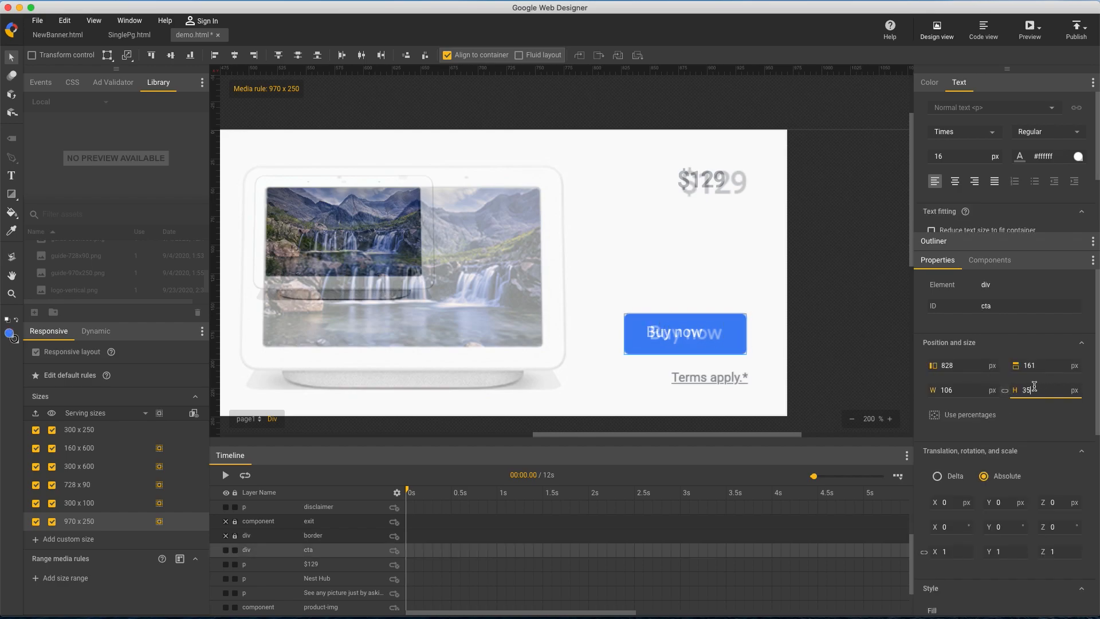
Enlarge the Buy now label inside the button to a 76 by 27 px box with font size 17 px
double_click(668, 341)
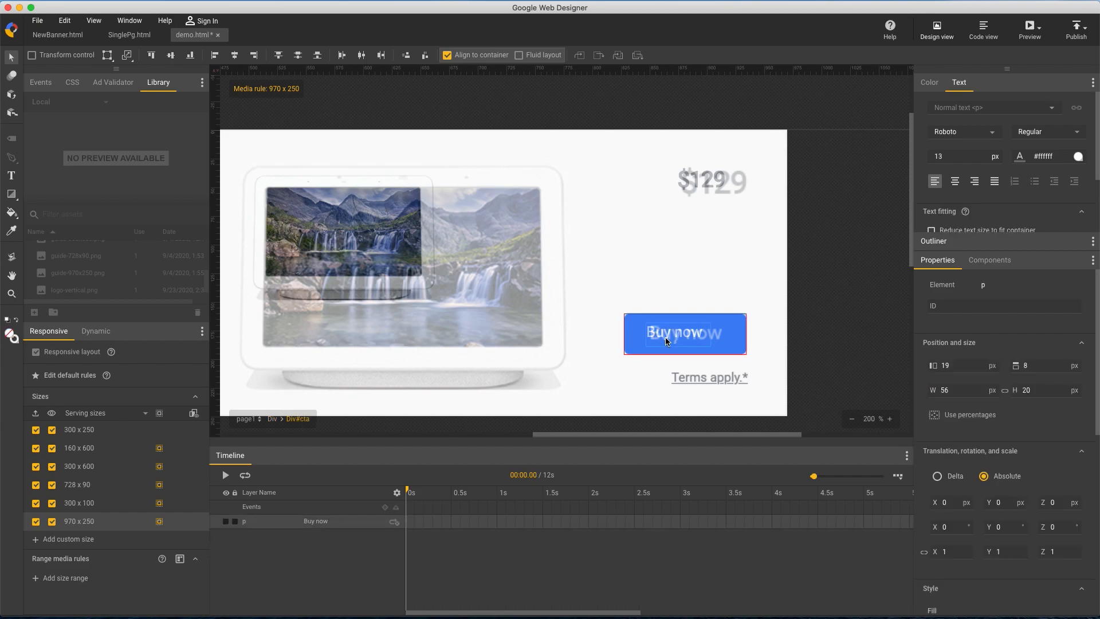
drag(1034, 391, 1039, 381)
click(971, 156)
key(Up)
key(Up)
key(Up)
key(Up)
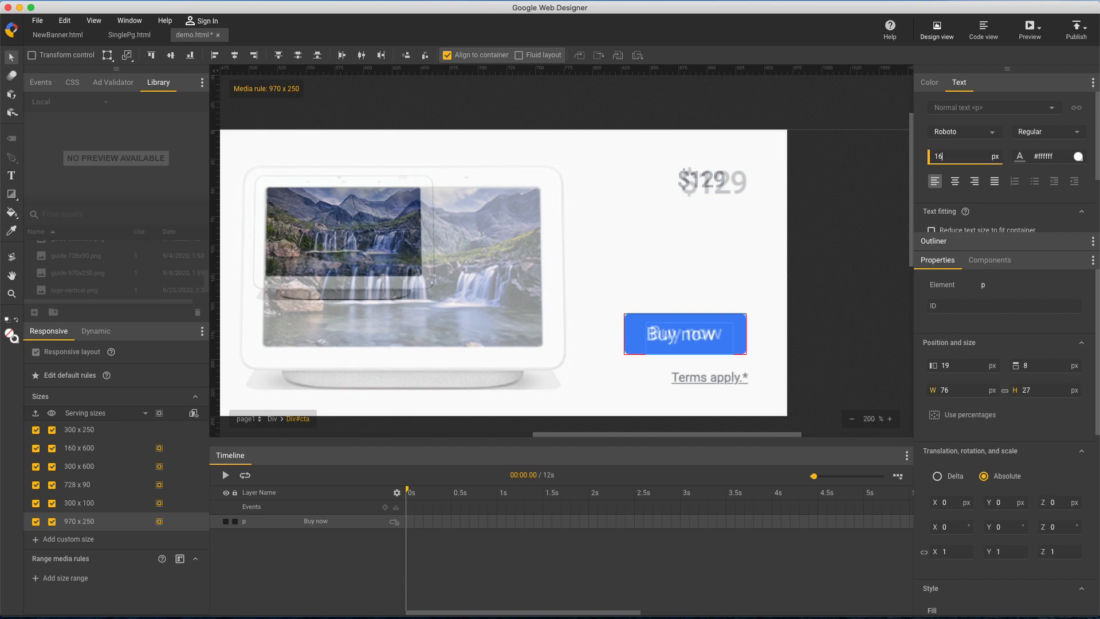
Nudge the Buy now label within its button to left 21 px, top 6 px to match the guide
click(673, 343)
key(Right)
key(Right)
key(Up)
key(Up)
key(Right)
key(Left)
key(Down)
key(Up)
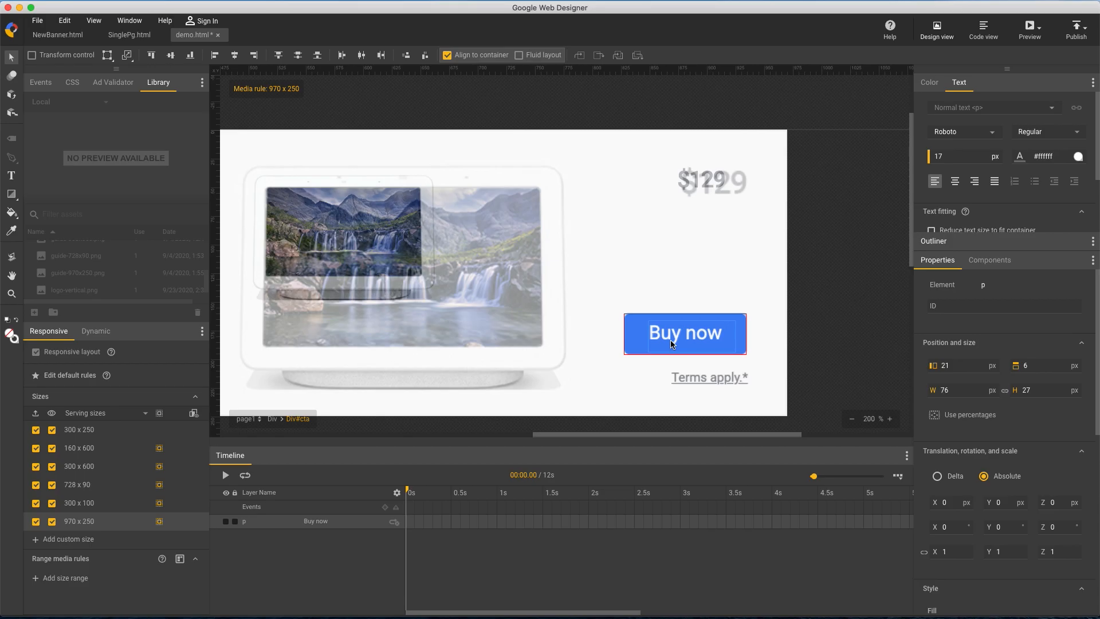
Return to the banner level and fit the $129 price to its guide with font size 27 px
click(272, 419)
click(706, 182)
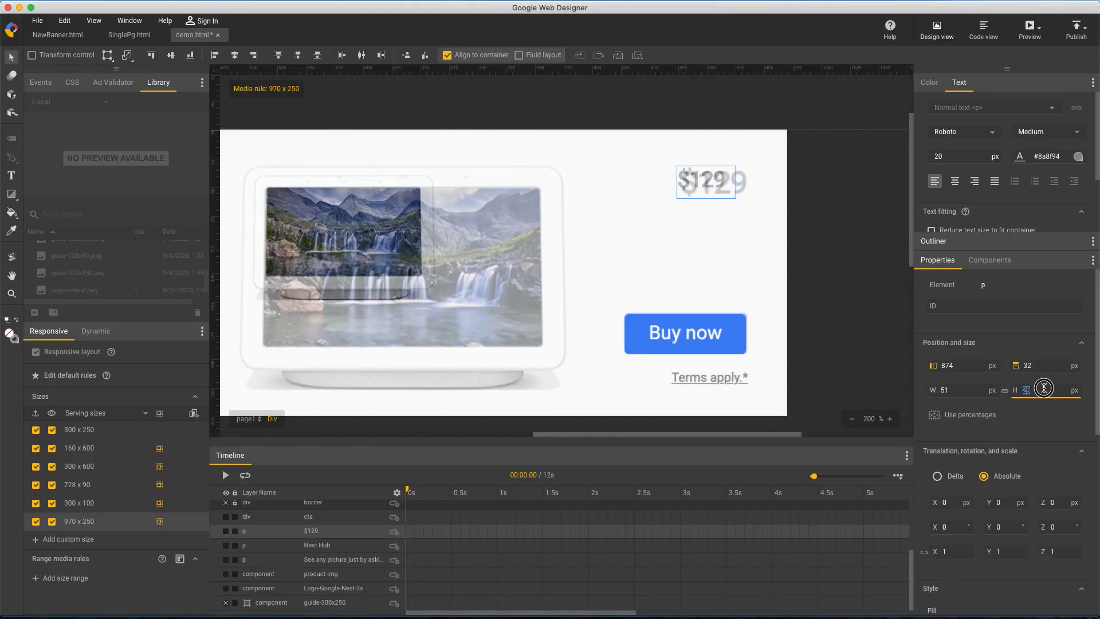
double_click(952, 157)
text(27)
drag(734, 188, 738, 187)
Align the product image's upper-left corner with the larger image in the 970 x 250 guide
drag(314, 240, 302, 230)
scroll(1040, 425, up, 10)
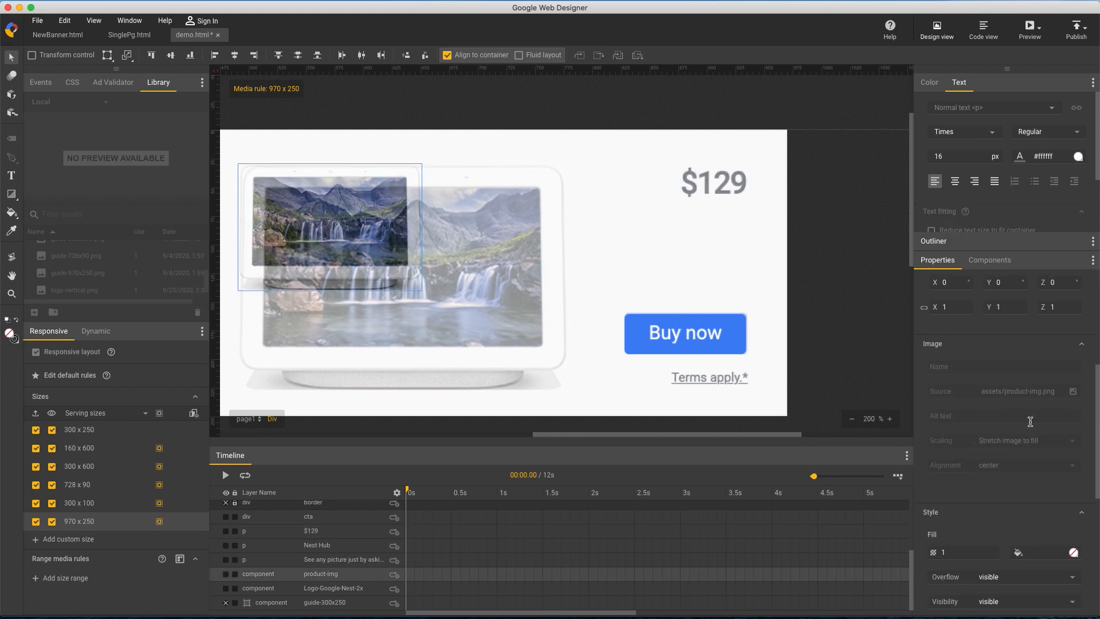
click(977, 366)
key(Up)
click(1054, 367)
key(Up)
Enlarge the product image proportionally until it covers the guide image in the 970 x 250 size
drag(969, 390, 957, 320)
key(Up)
key(Up)
key(Up)
key(Up)
key(Up)
key(Up)
key(Up)
key(Up)
key(Up)
key(Up)
key(Up)
key(Down)
click(817, 258)
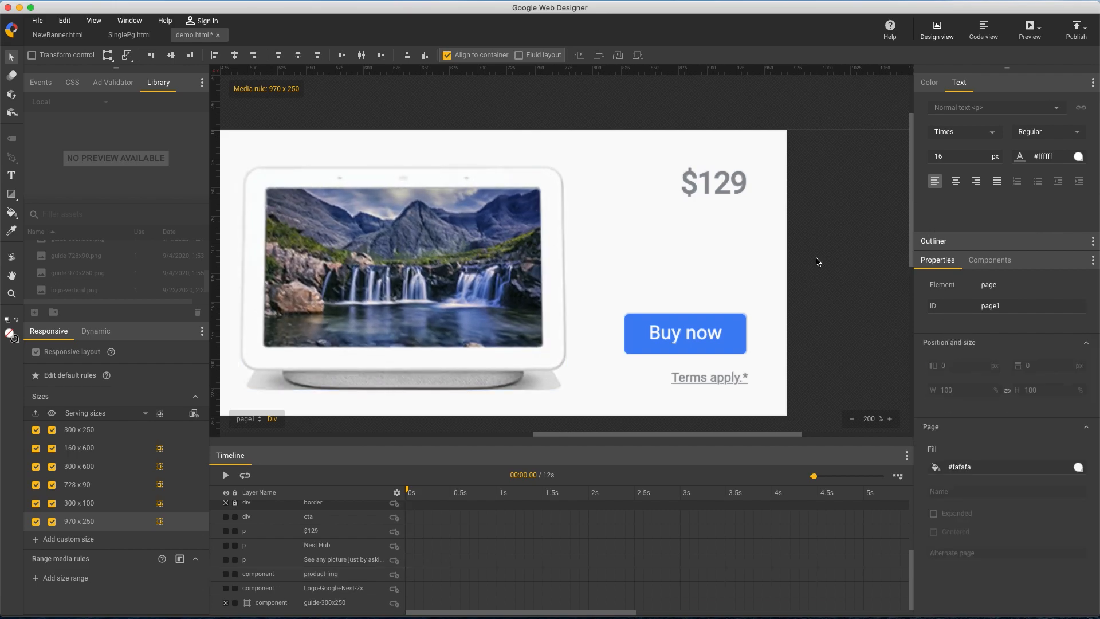
Scale the Google Nest logo to 97 by 35 px and shift it to left 38 px to match the guide
drag(667, 434, 410, 434)
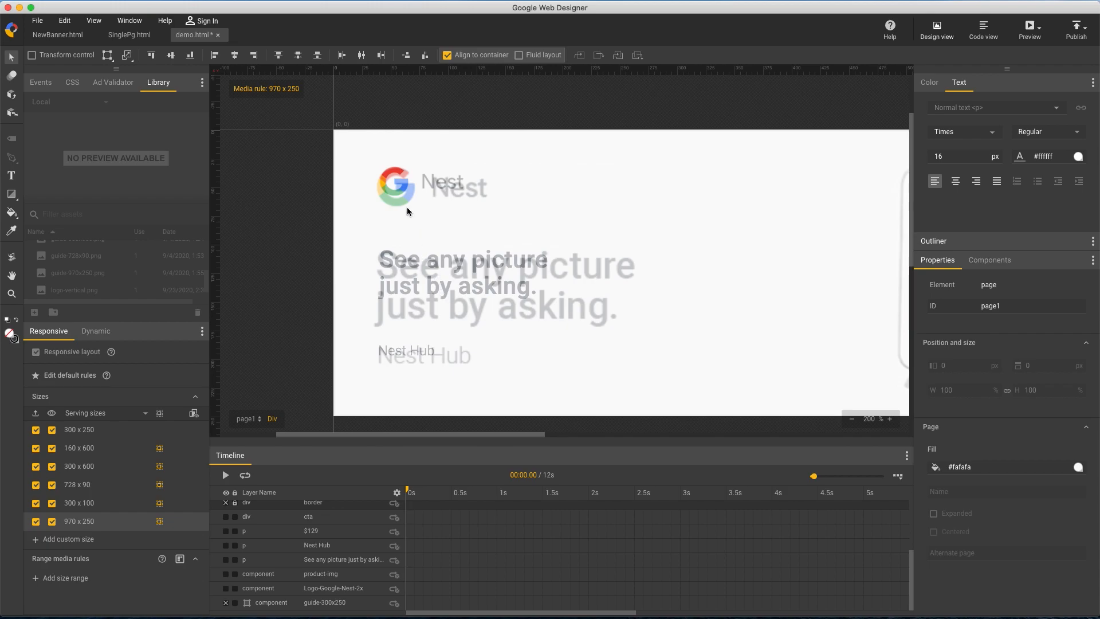
click(398, 186)
drag(962, 390, 963, 377)
click(959, 389)
key(Up)
click(440, 183)
key(Left)
key(Left)
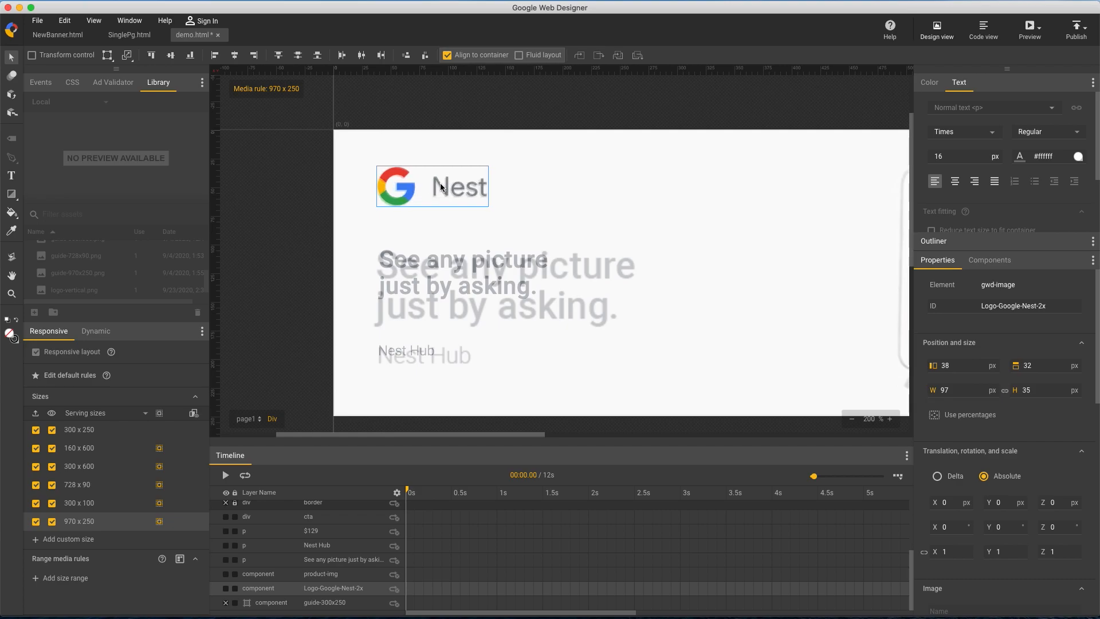
Fit the headline to the guide with a 229 by 84 px box, font size 32 px and left position 38 px
click(461, 262)
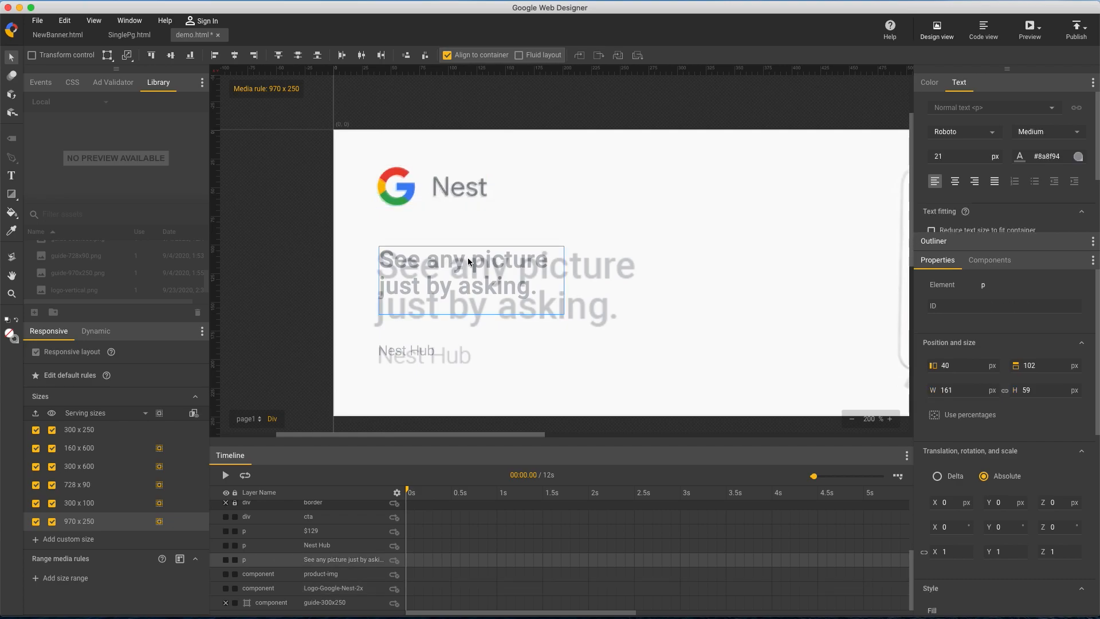
drag(1049, 391, 1044, 373)
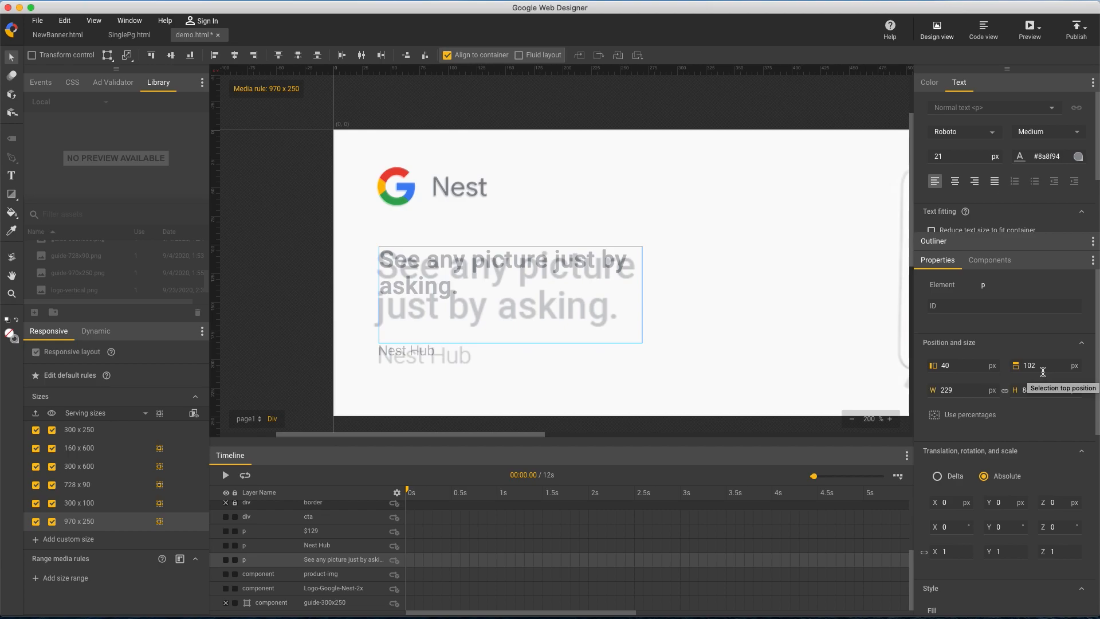
drag(963, 158, 960, 153)
text(32)
key(Return)
key(Left)
key(Left)
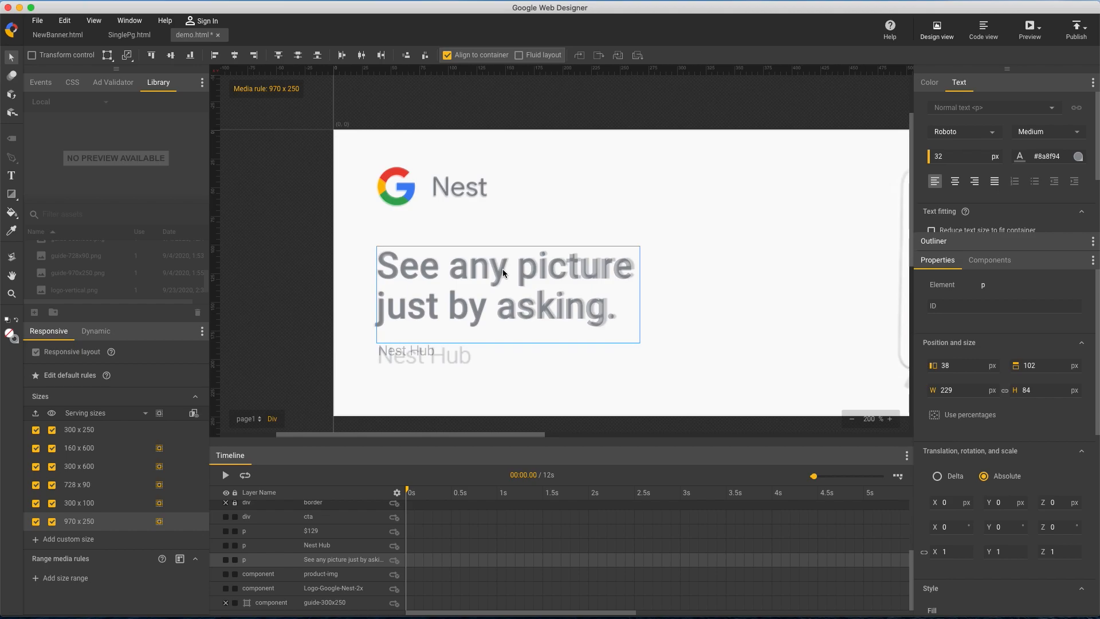
Add a letter-spacing property of 0.4px to the headline's CSS rule
click(72, 83)
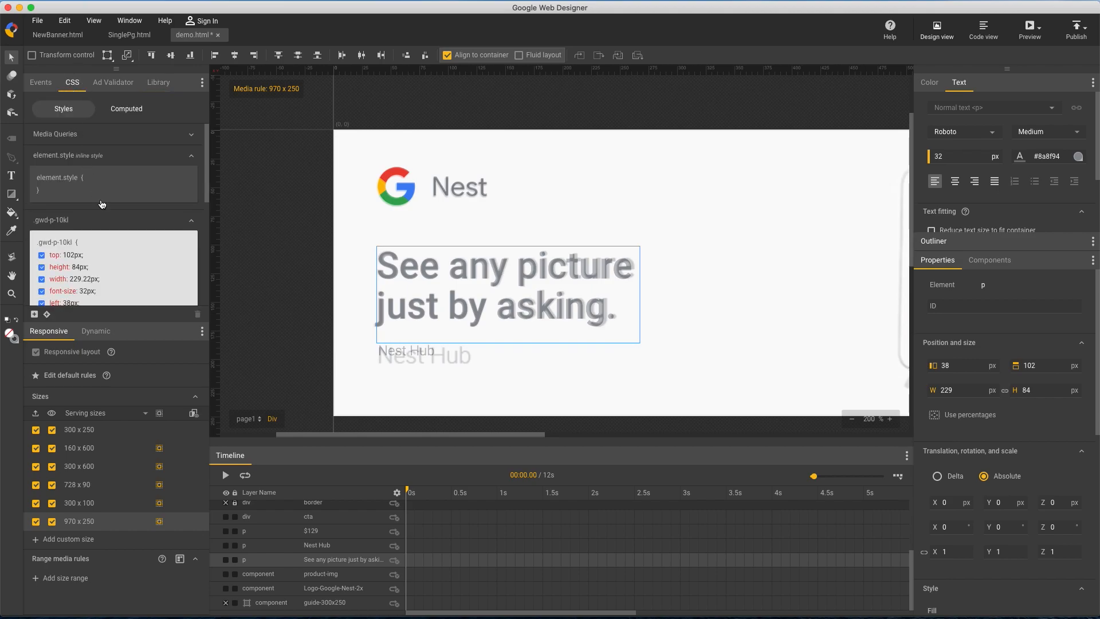
scroll(116, 253, down, 3)
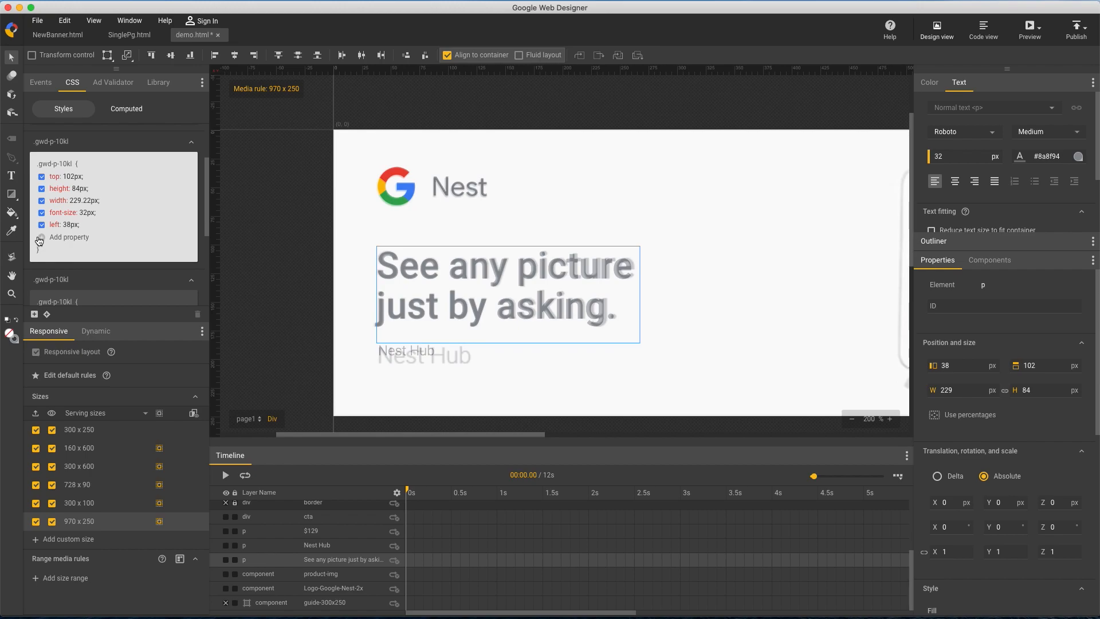
click(45, 238)
text(letter-spacing)
key(Tab)
key(Return)
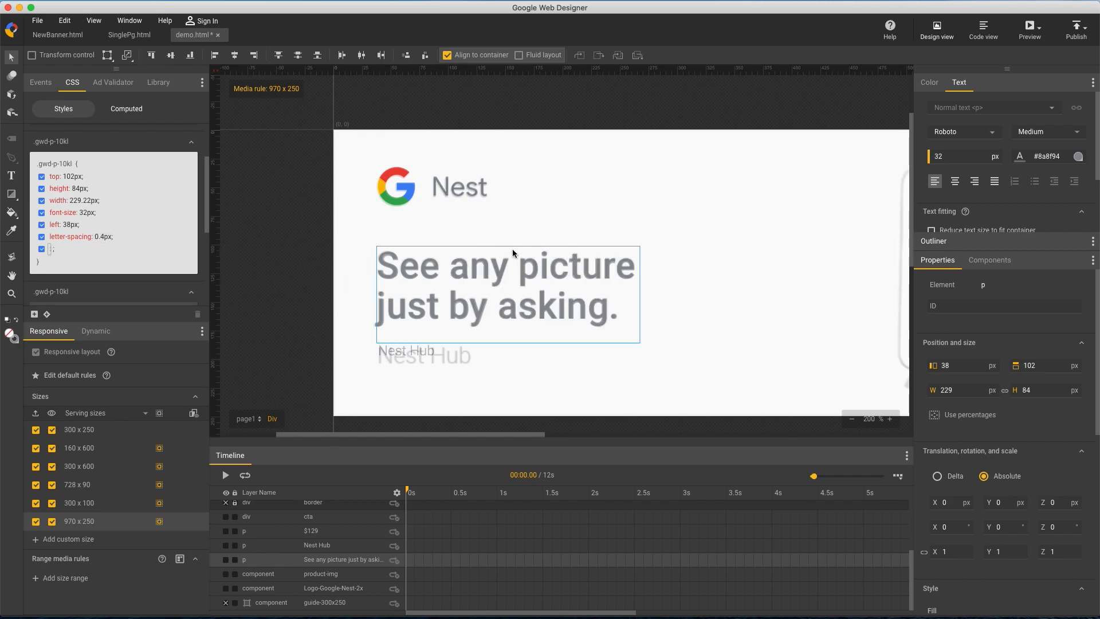
click(669, 212)
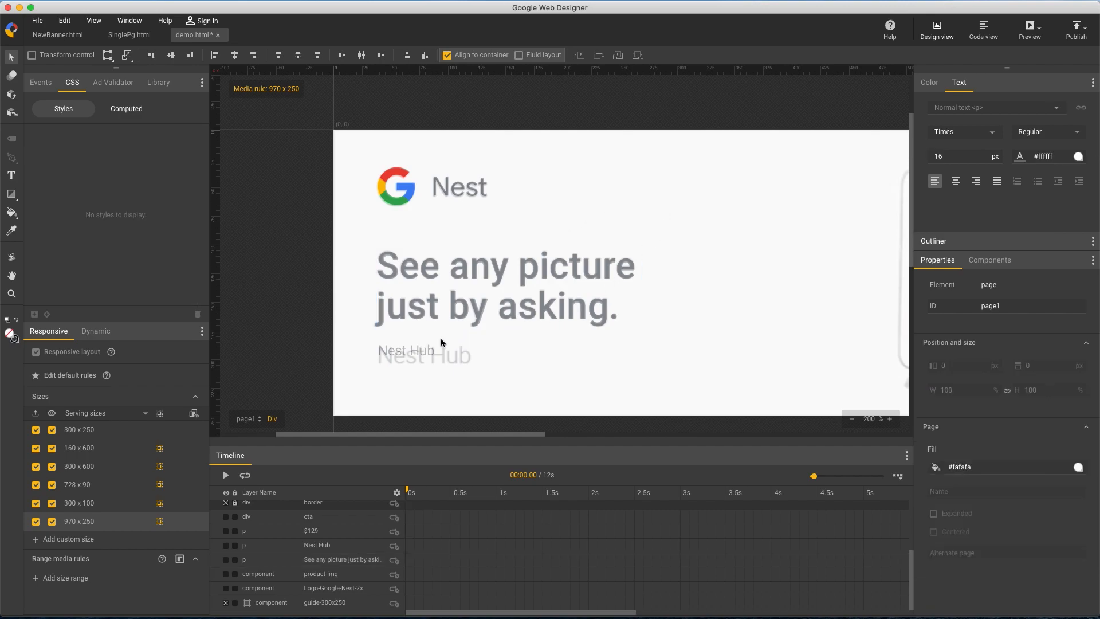
Resize the Nest Hub text to an 83 by 32 px box with font size 20 px
click(420, 346)
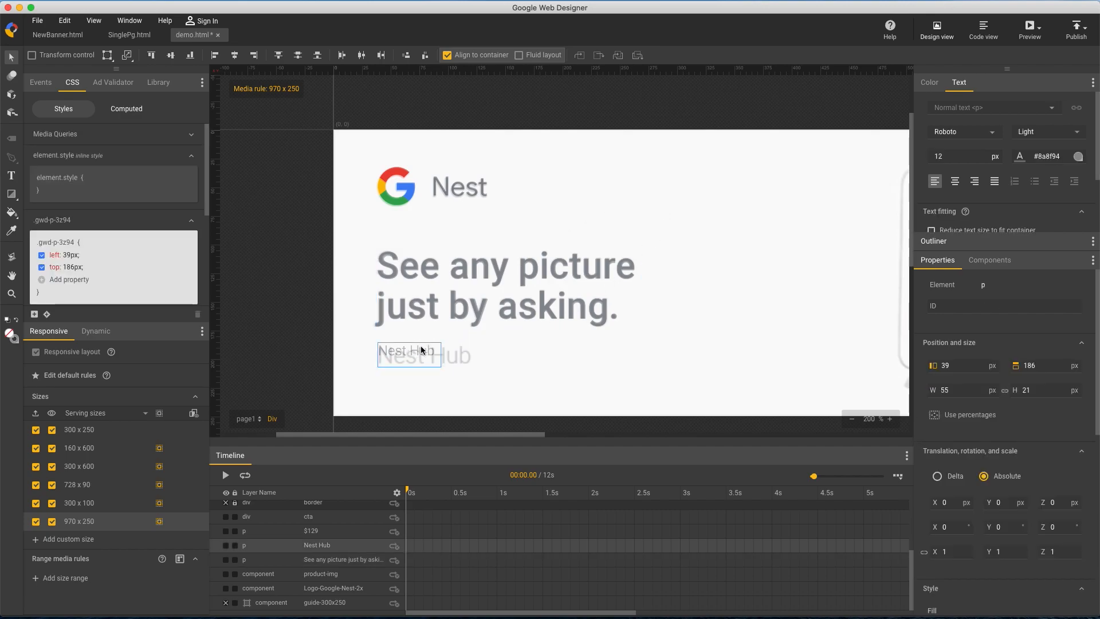
drag(1049, 395, 1048, 382)
drag(964, 160, 963, 150)
text(20)
key(Return)
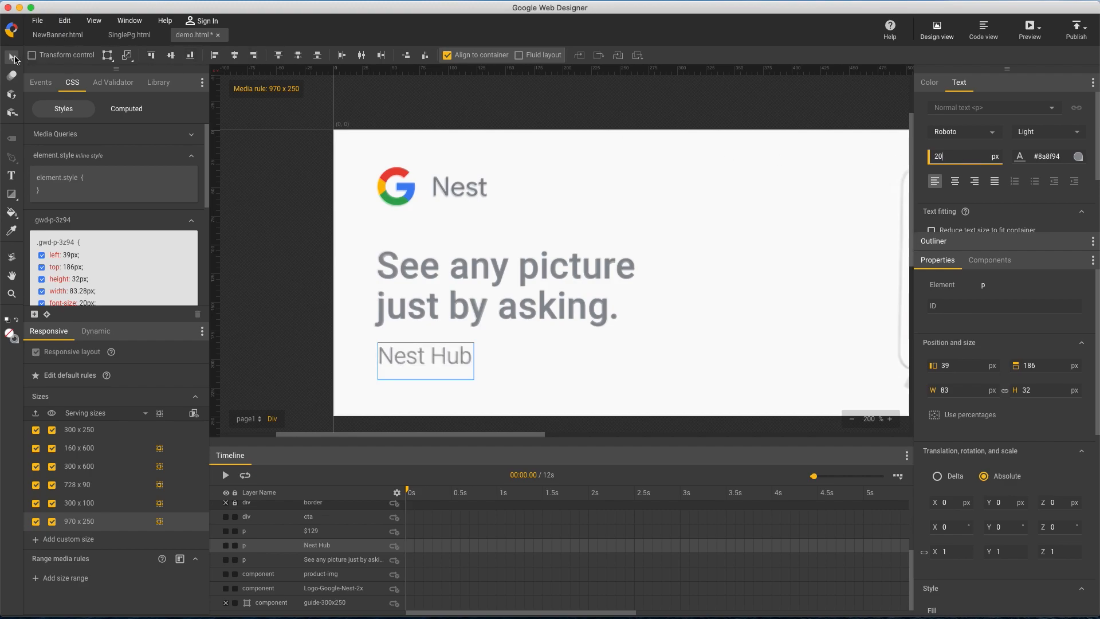
click(255, 166)
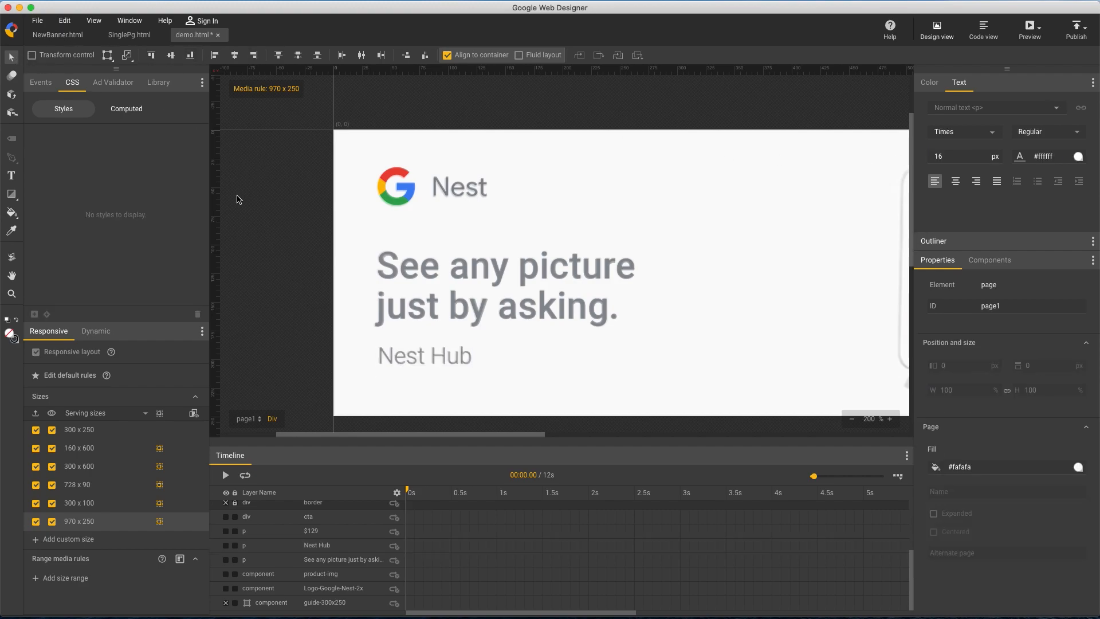
Show all banner sizes beside the stage, widen that view and check the layouts
click(194, 413)
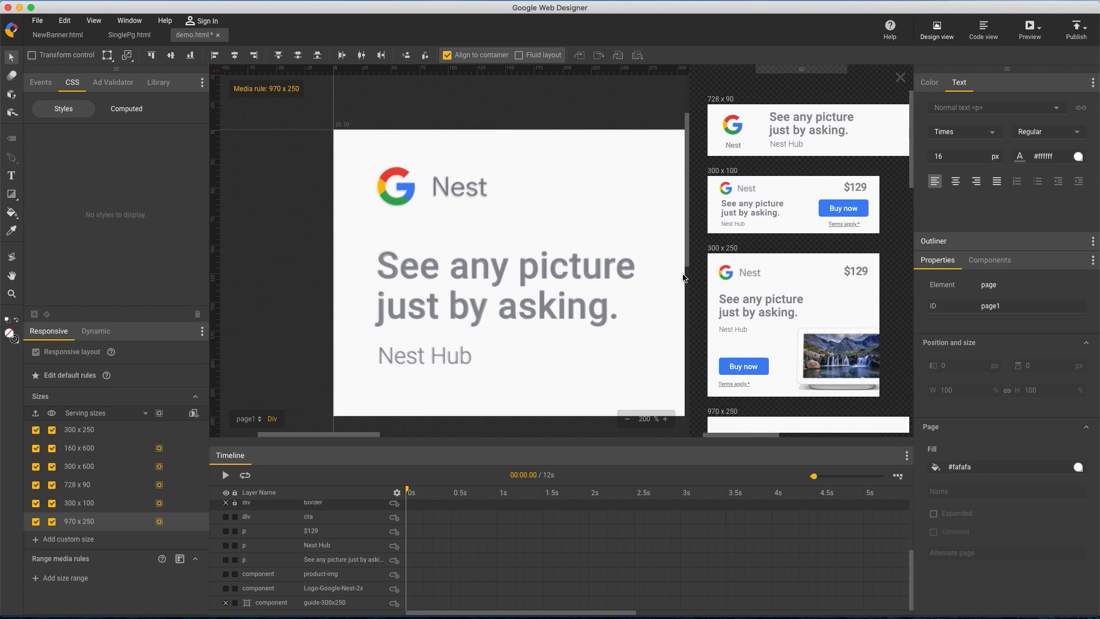
drag(690, 277, 518, 263)
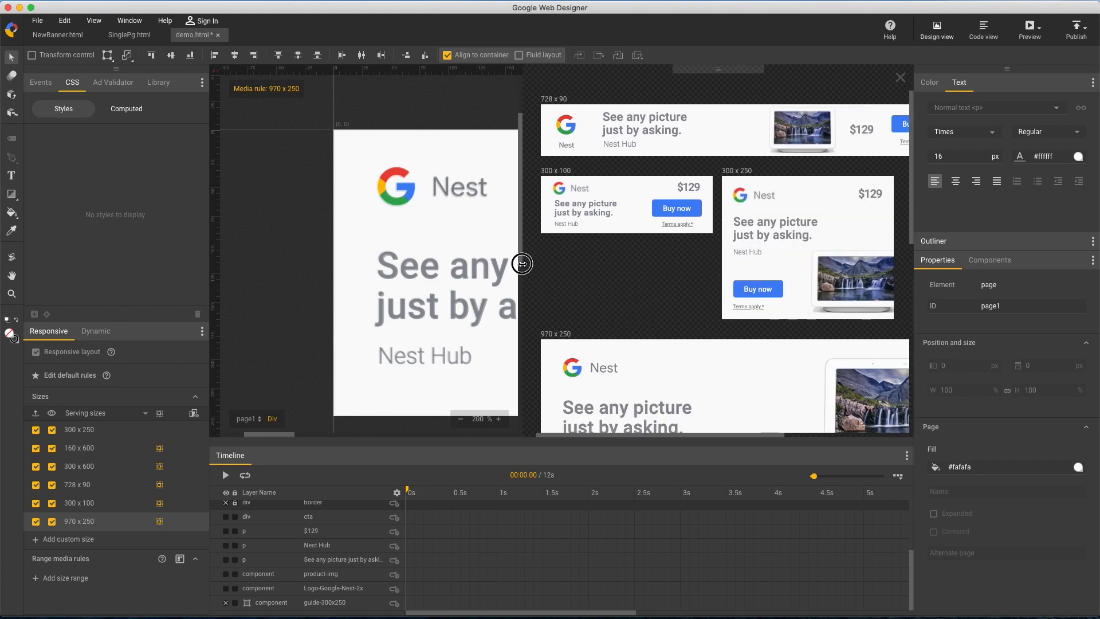
drag(913, 181, 930, 397)
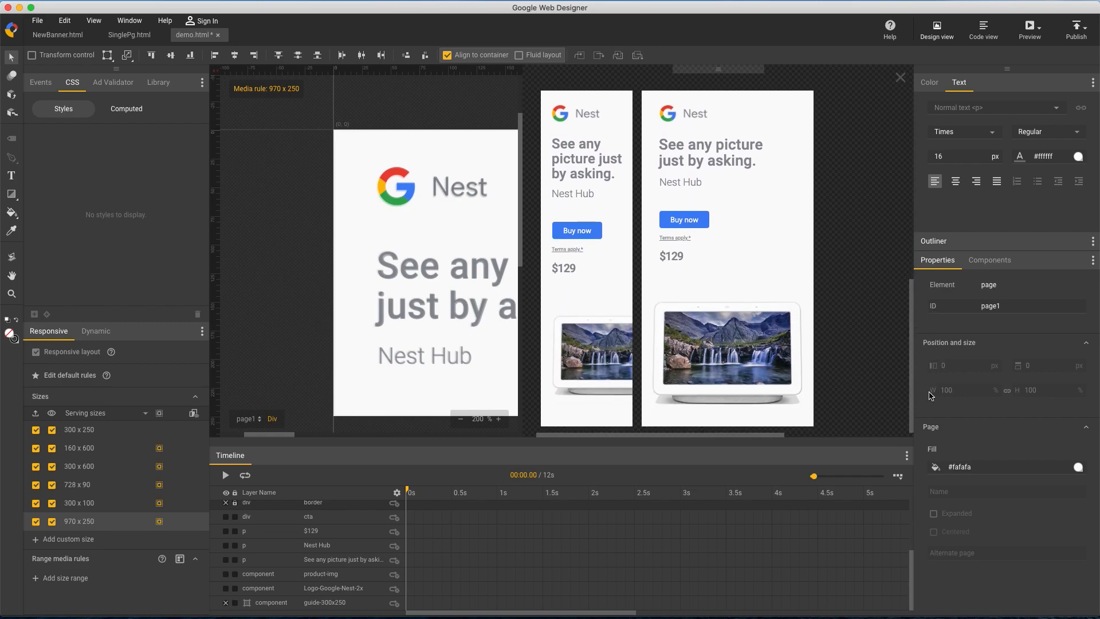
Preview the banner in the browser and examine the layout of all six sizes
click(1031, 26)
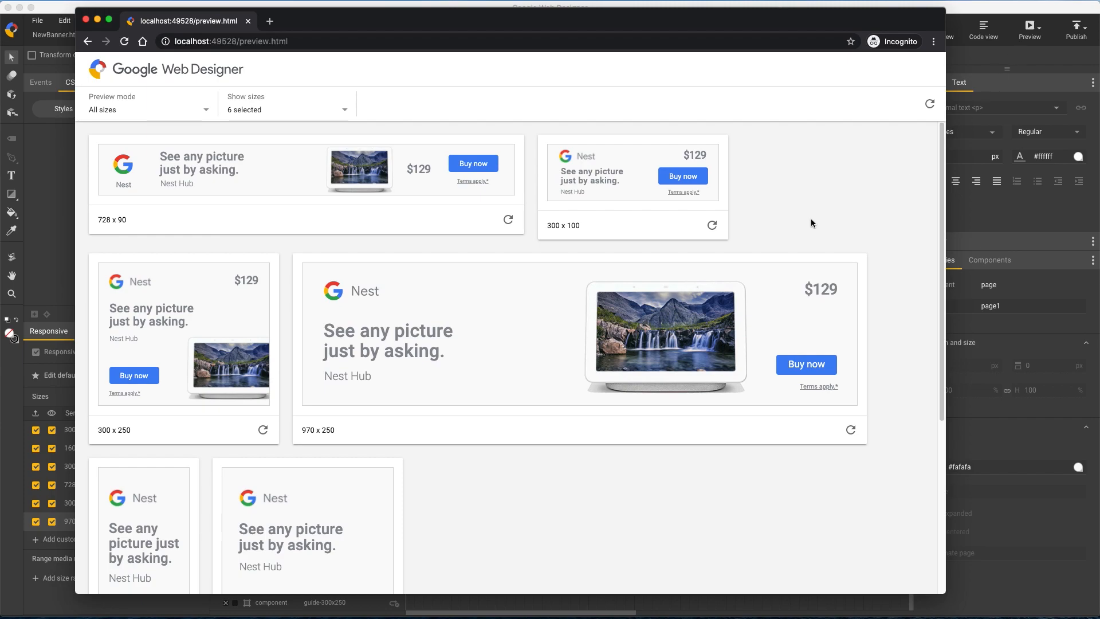
scroll(834, 216, down, 5)
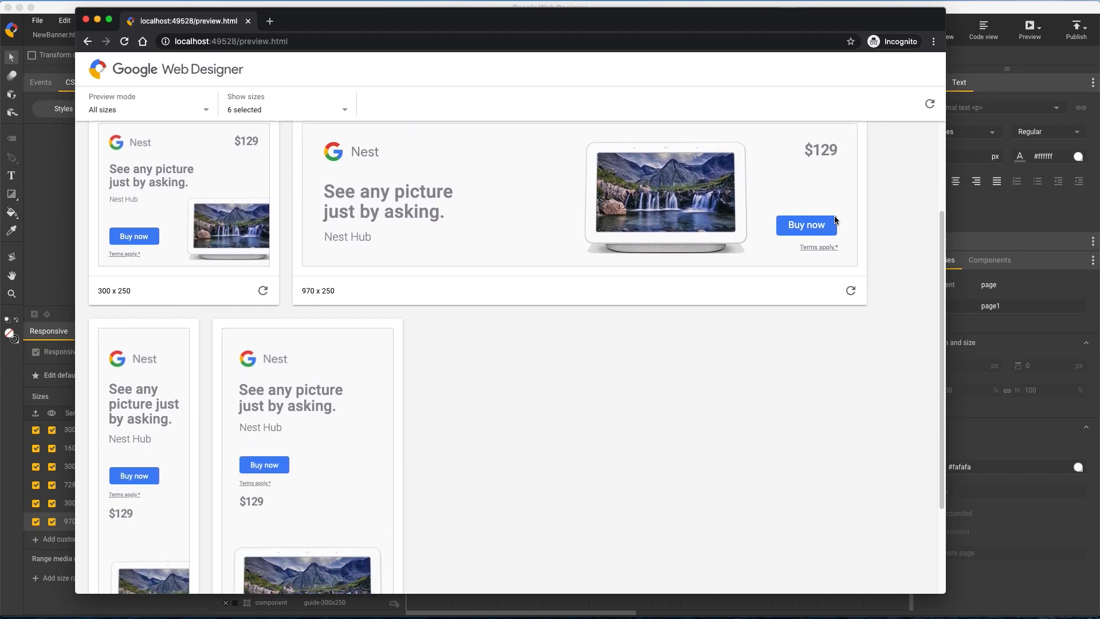
scroll(835, 221, down, 2)
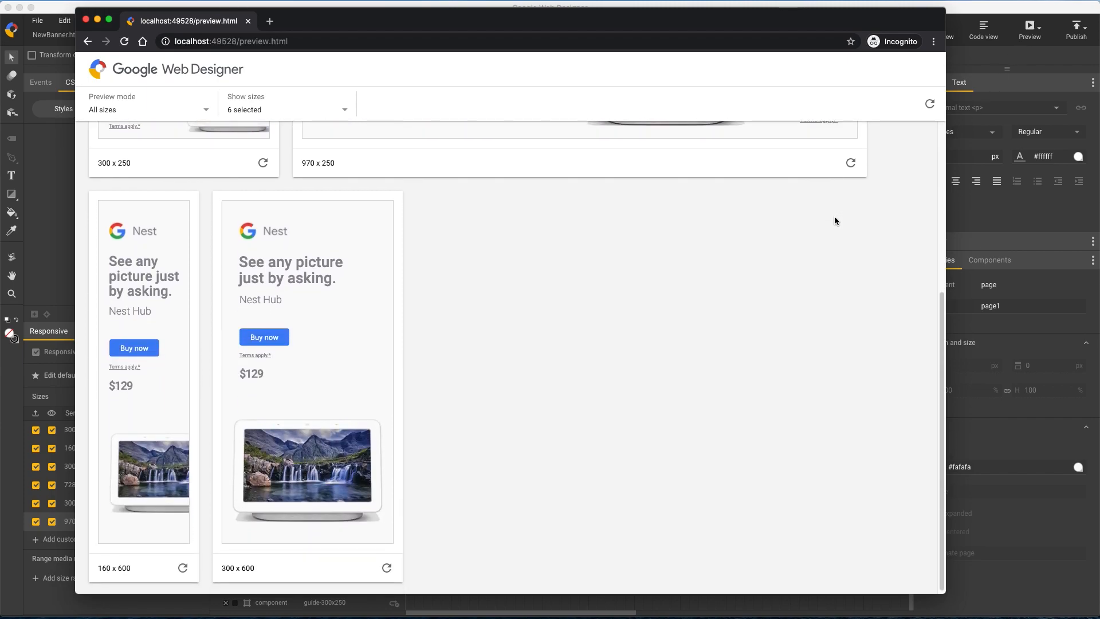
scroll(835, 218, up, 4)
scroll(834, 221, up, 2)
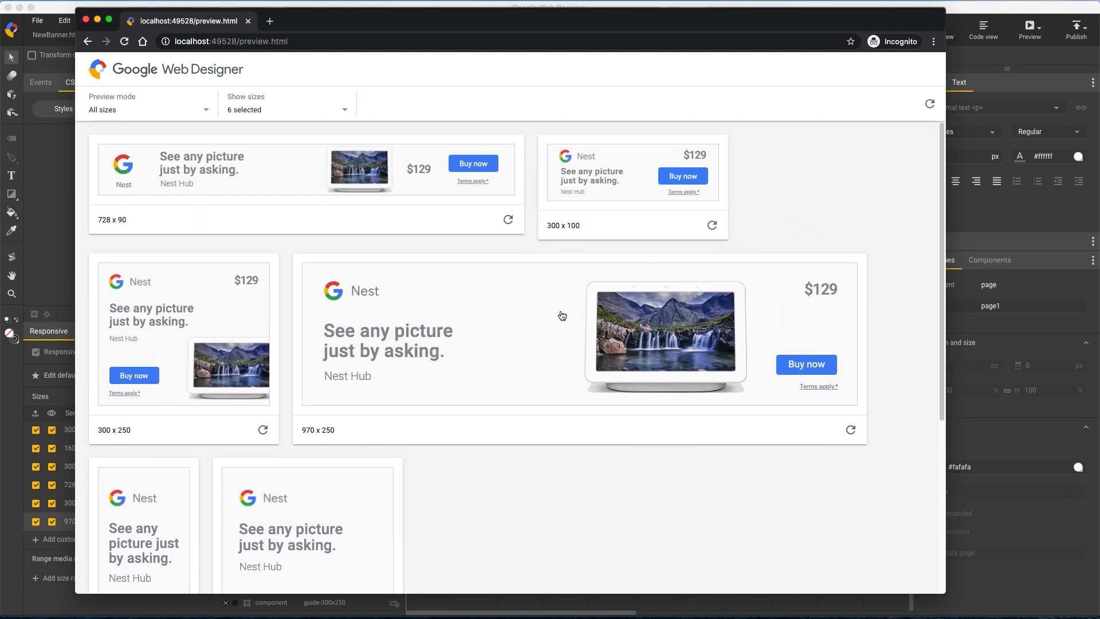
Test the Buy now exit in the 300 x 100 banner and the Terms apply link in the 728 x 90, closing each opened page
click(681, 182)
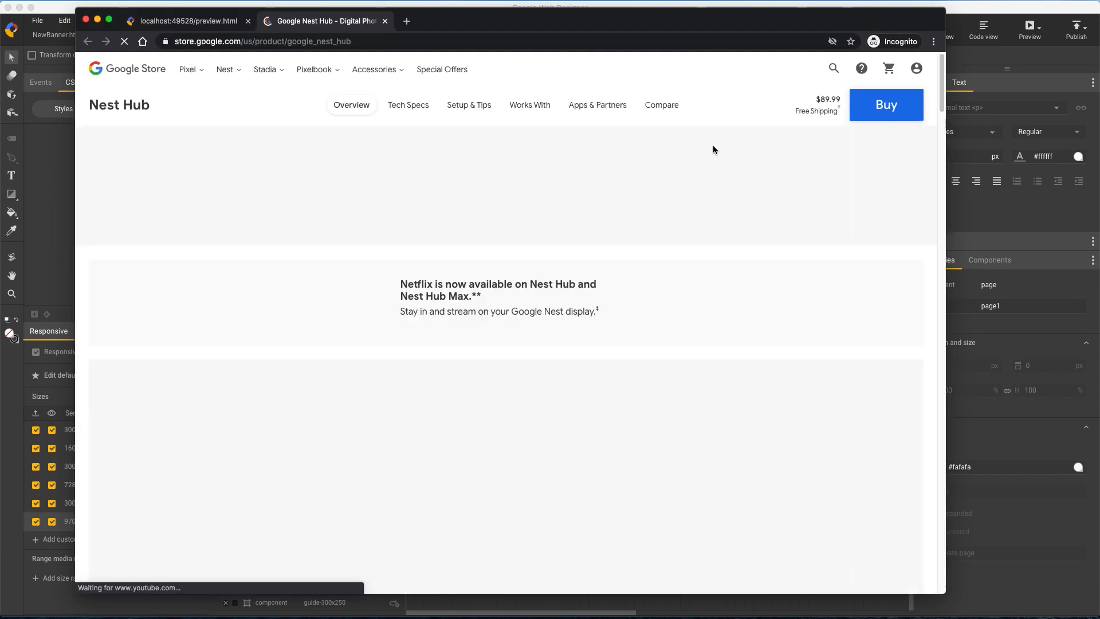
key(super+w)
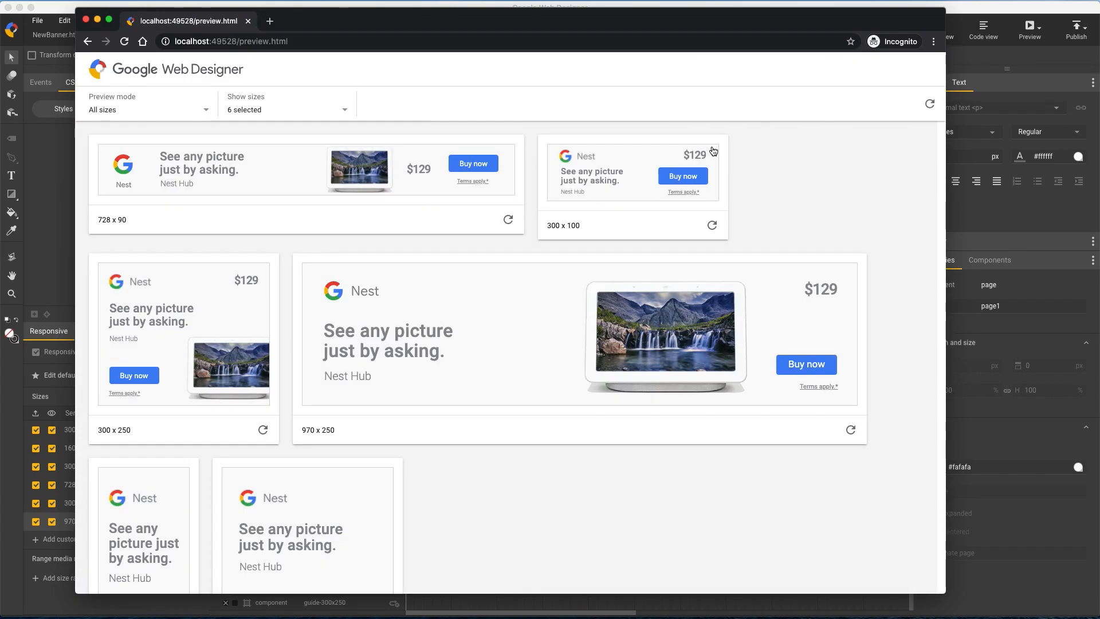
click(476, 182)
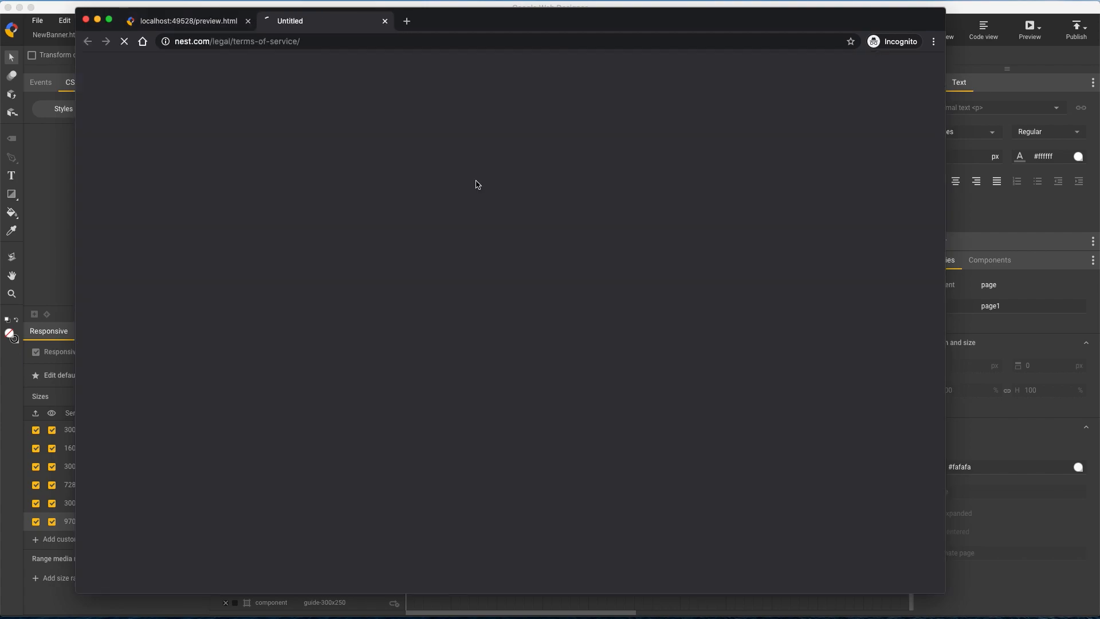
key(super+w)
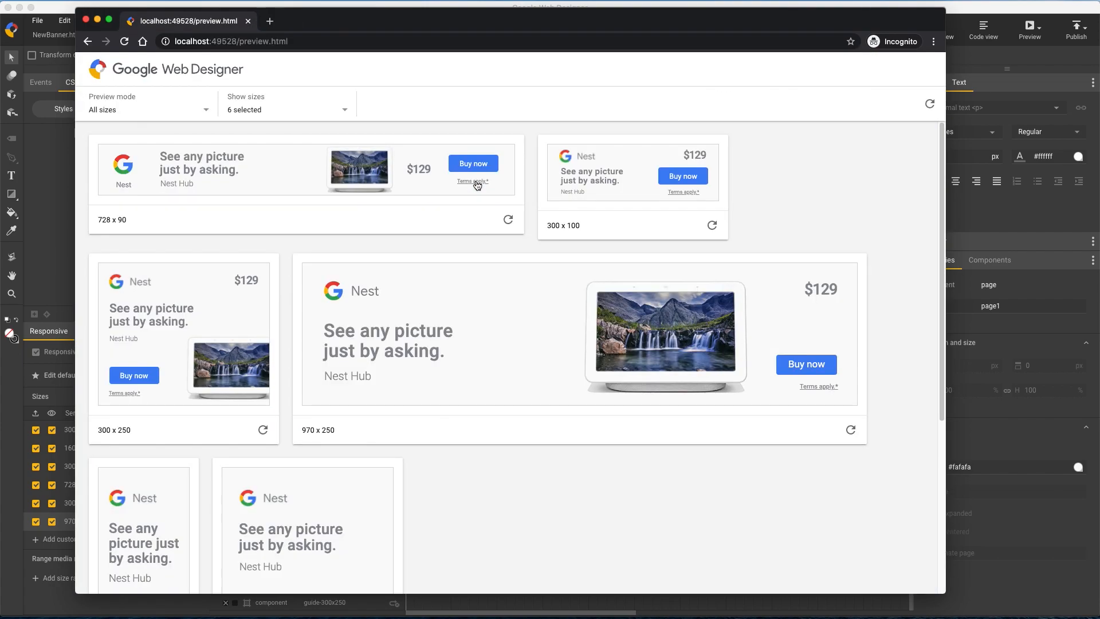
Switch back to Google Web Designer and look over the available publish destinations without choosing one
click(982, 7)
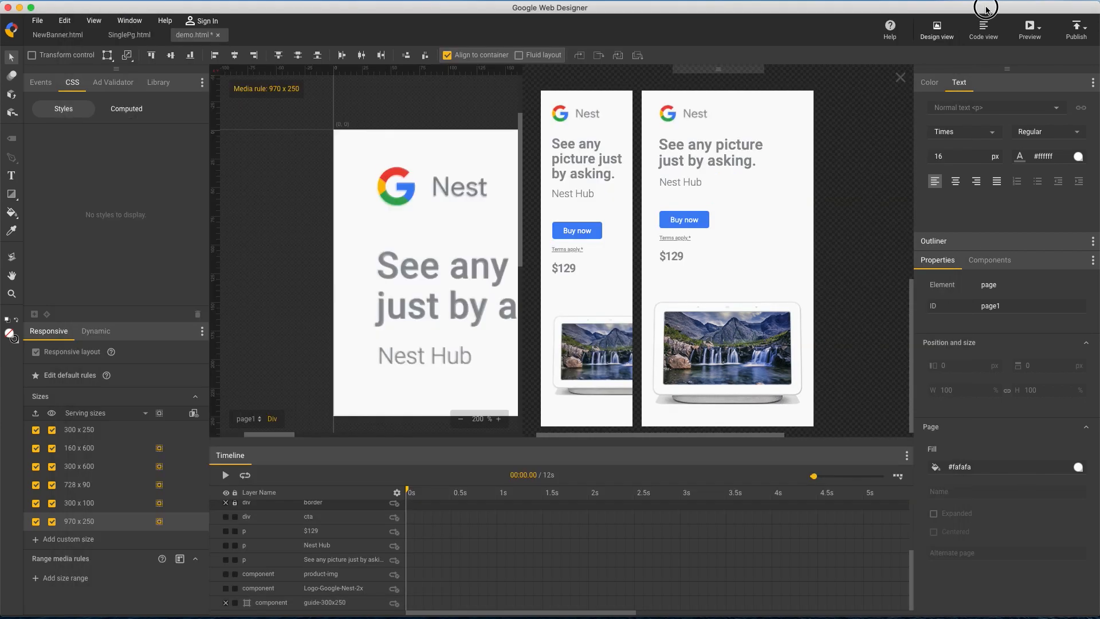
click(1084, 36)
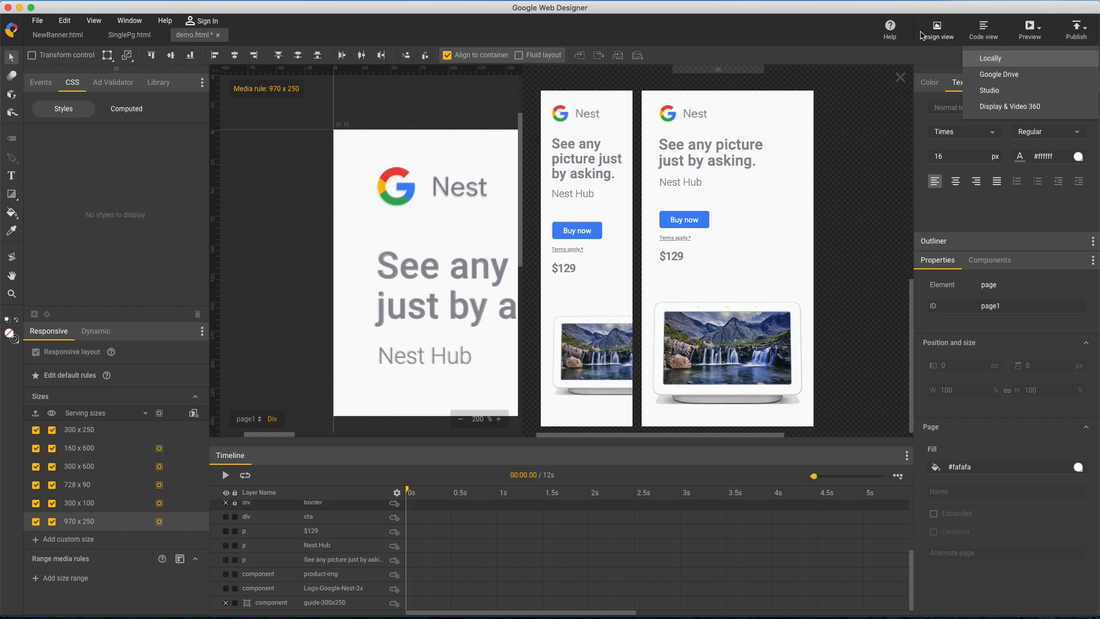
click(851, 119)
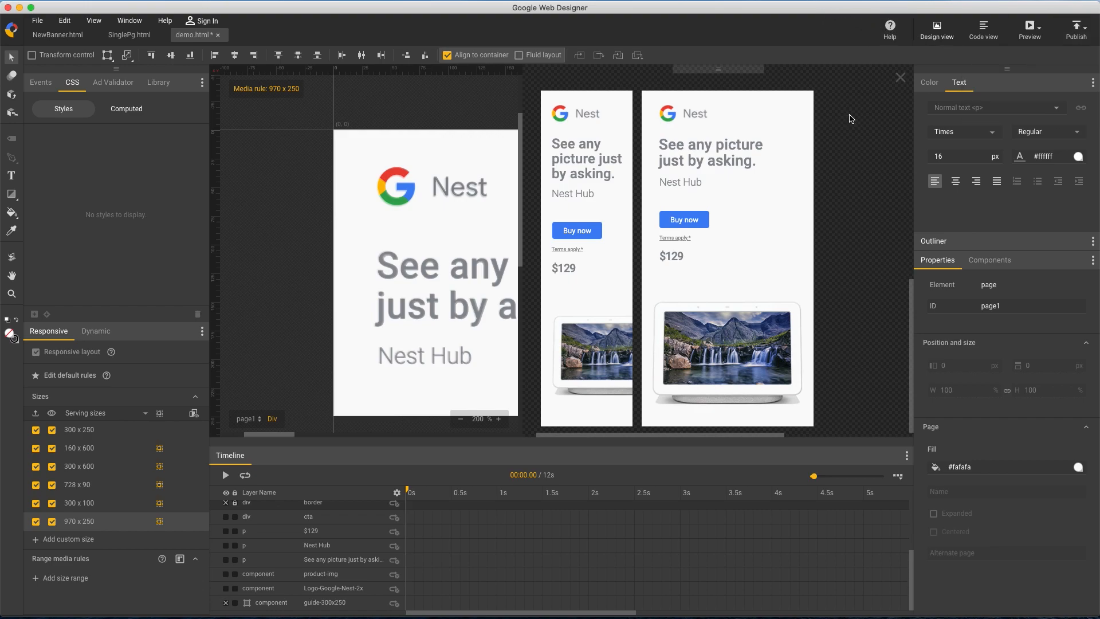
Close the all-sizes view, set the stage zoom to 100% and switch to the 300 x 250 size
click(901, 78)
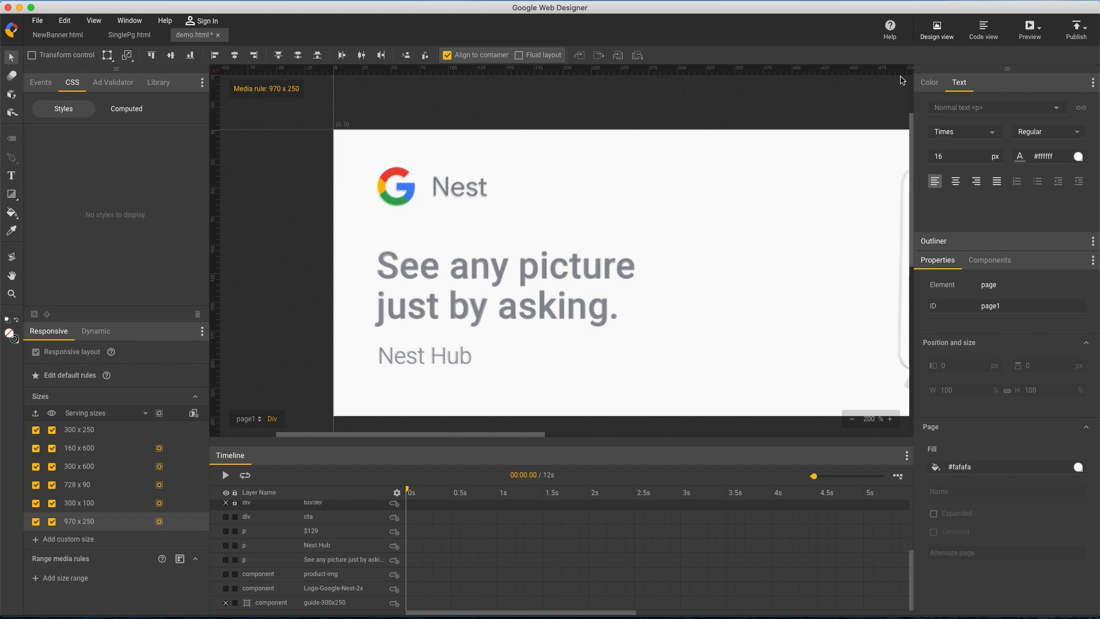
click(854, 422)
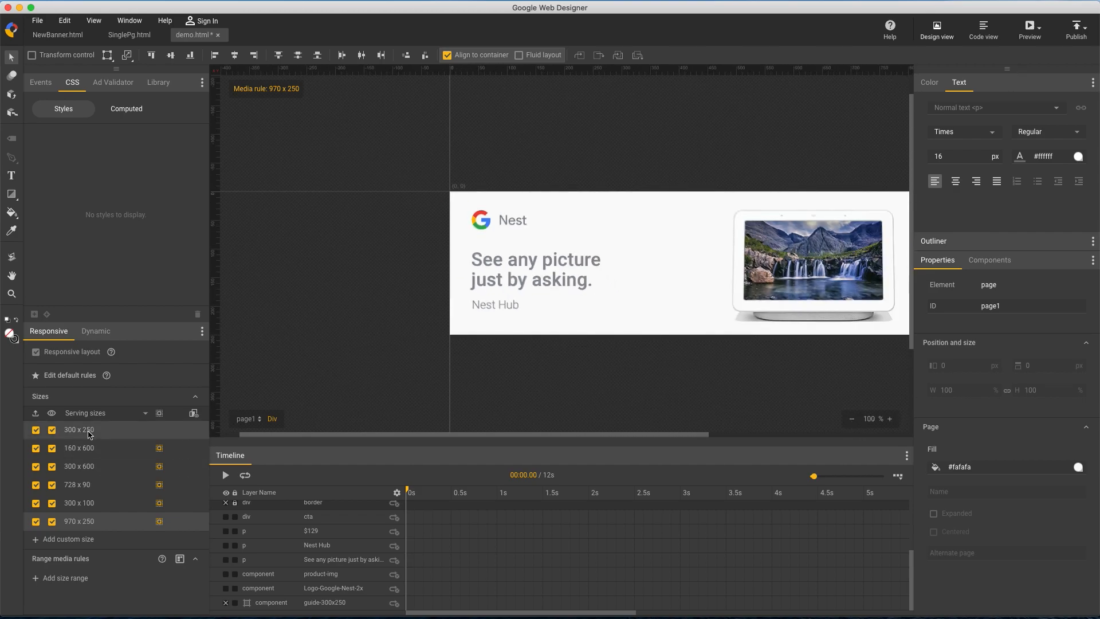
click(110, 434)
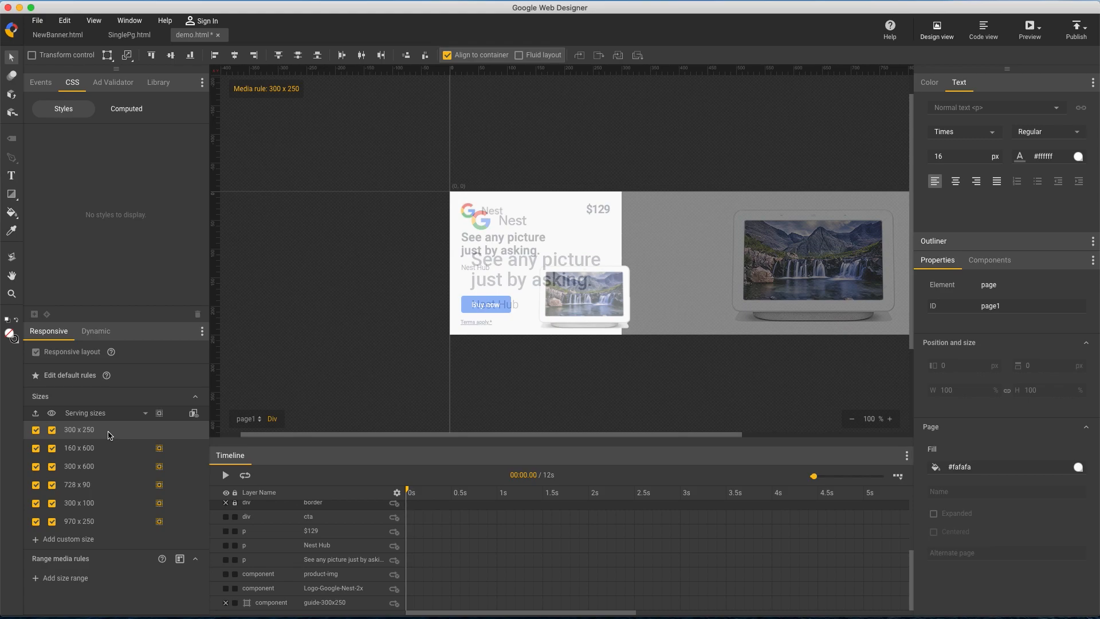
Switch to editing the default rules and hide the guide-970x250 layer
click(143, 376)
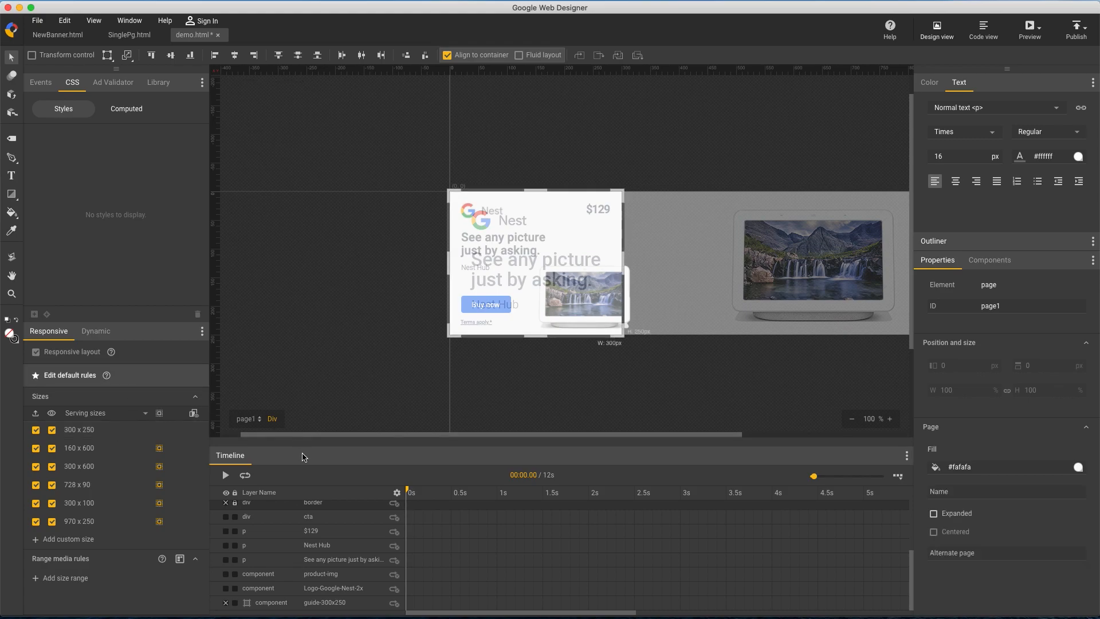
scroll(327, 551, up, 5)
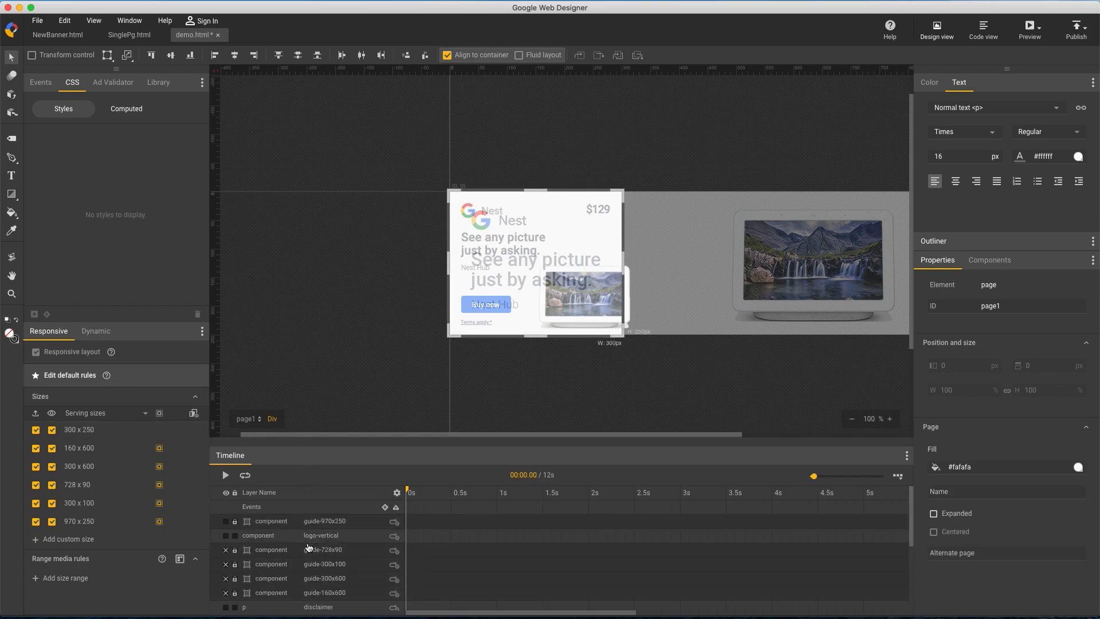
click(226, 521)
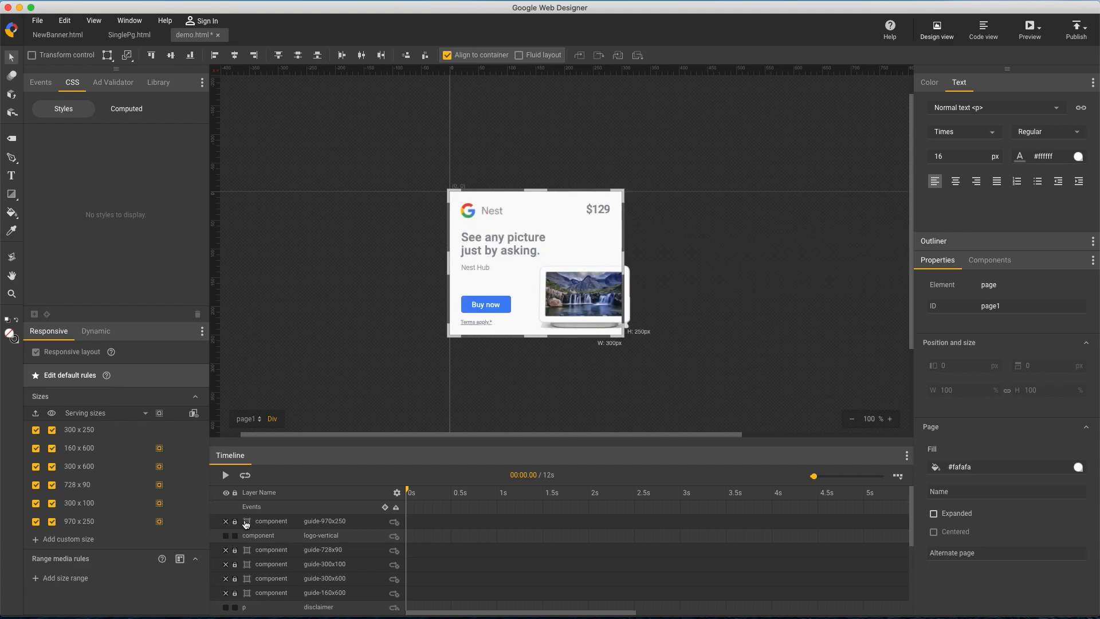
Insert animation keyframes at 0.5 s and 1 s for the Buy now button's cta layer
click(493, 306)
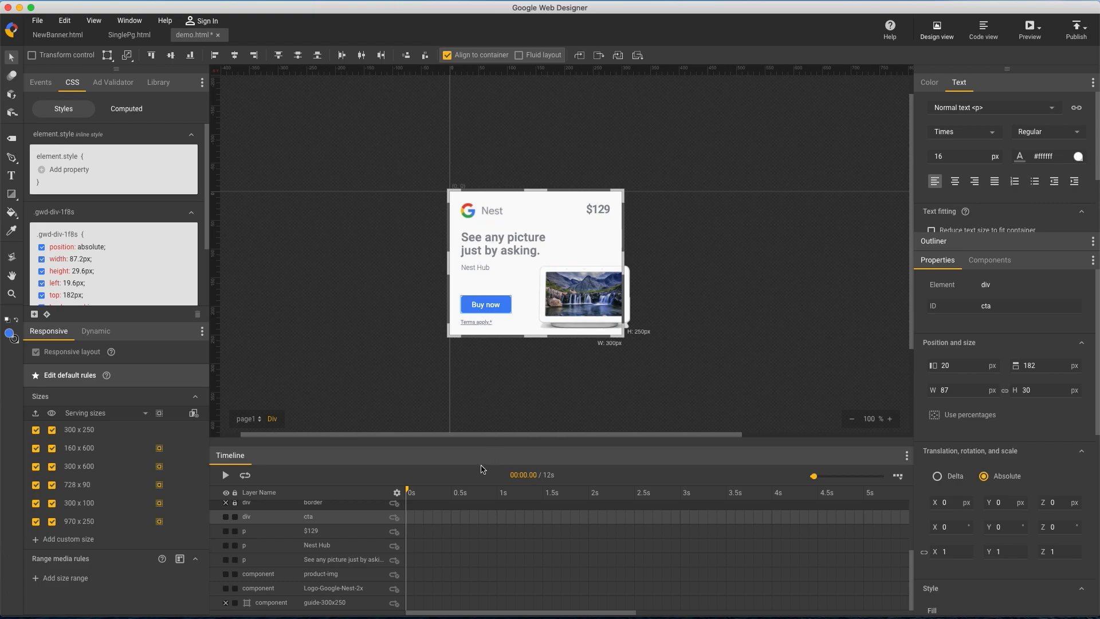
right_click(452, 523)
click(473, 536)
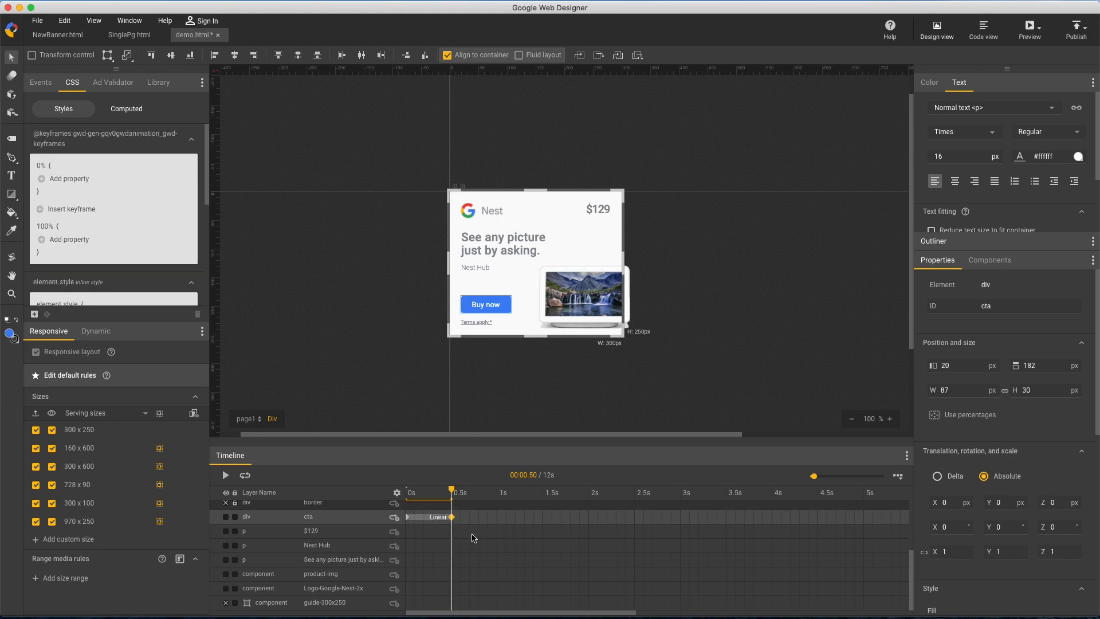
right_click(497, 520)
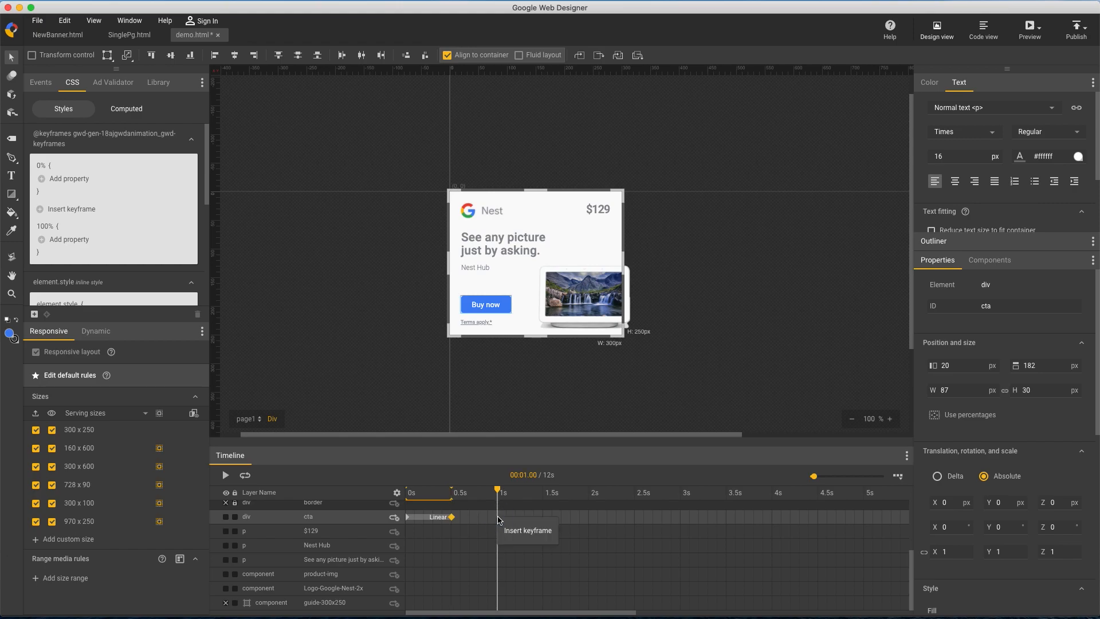
click(516, 534)
Offset the Buy now button by -30 px in X and set its opacity to 0 at the 0 s and 0.5 s keyframes
click(451, 517)
click(408, 519)
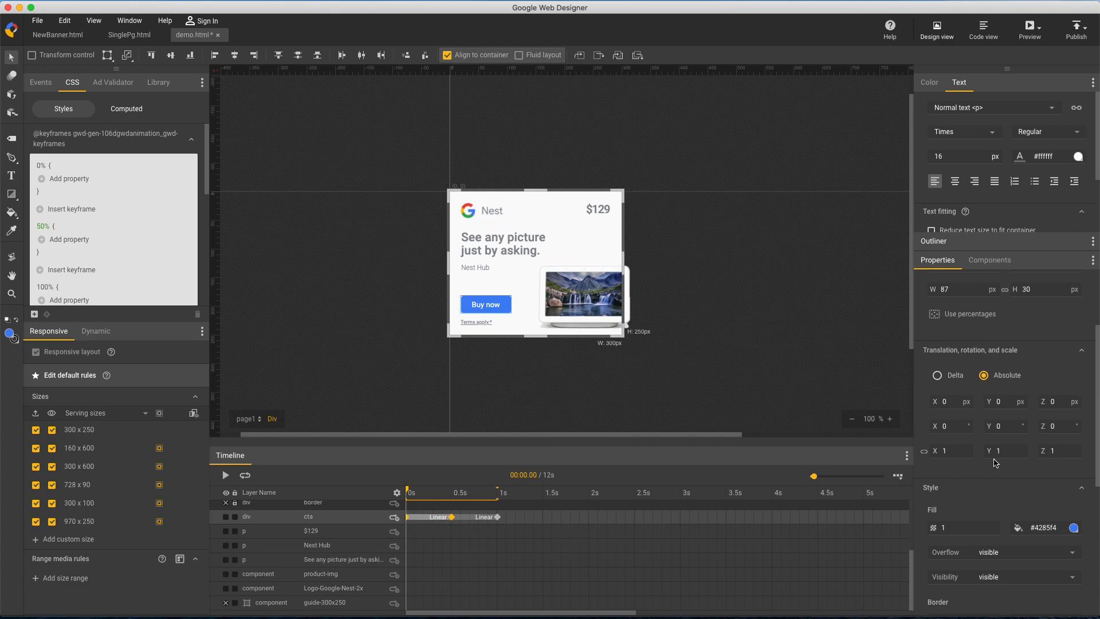
scroll(972, 408, up, 2)
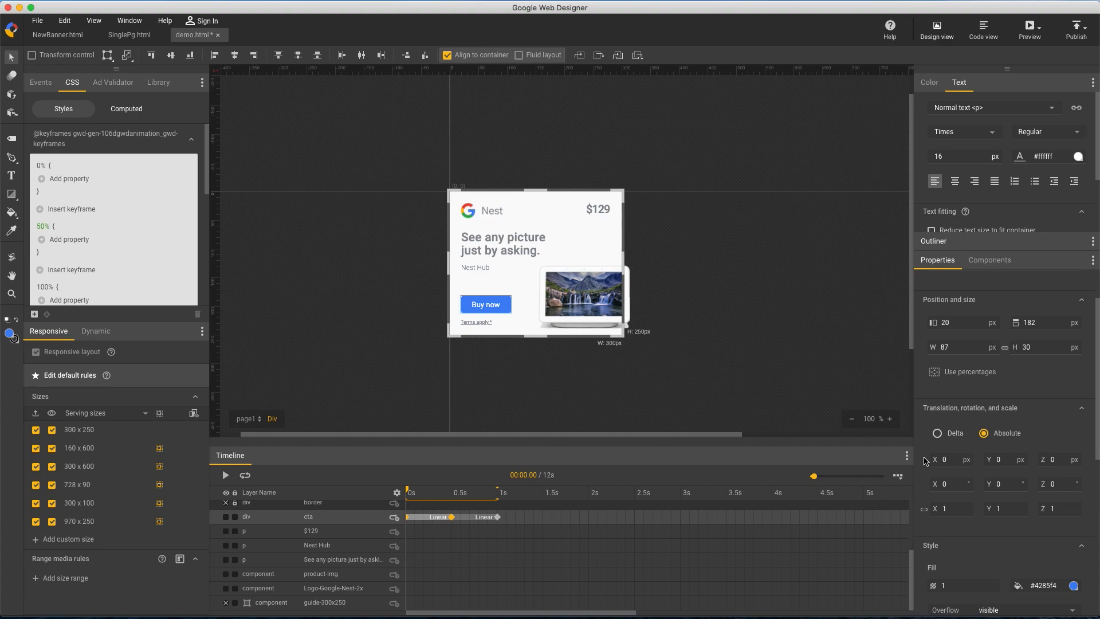
key(shift+Left)
key(shift+Left)
key(shift+Left)
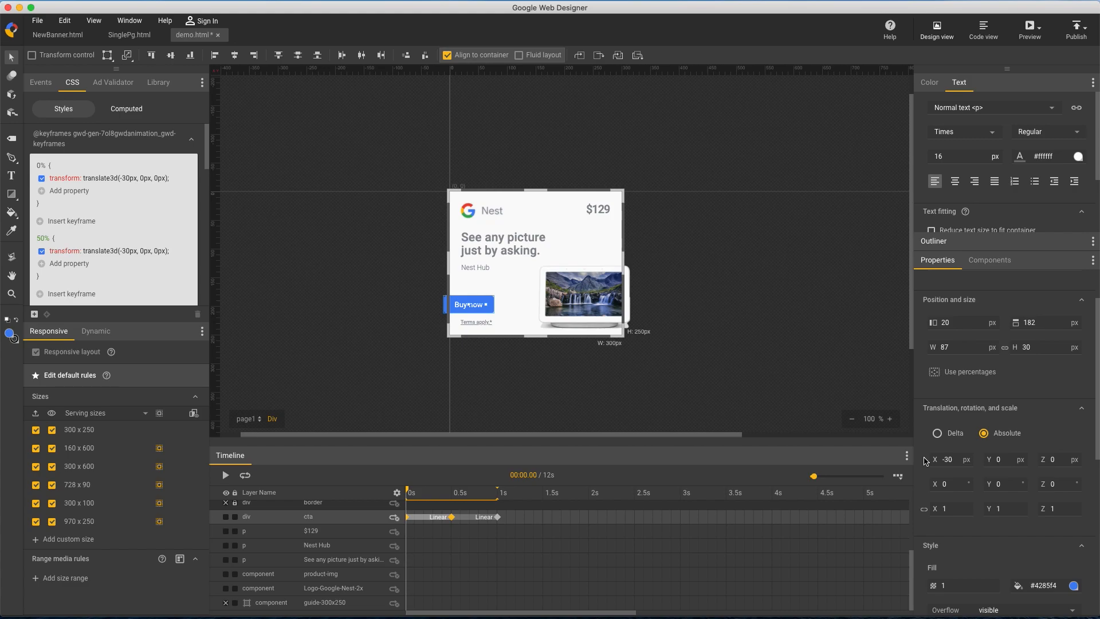
click(958, 585)
text(0)
key(Return)
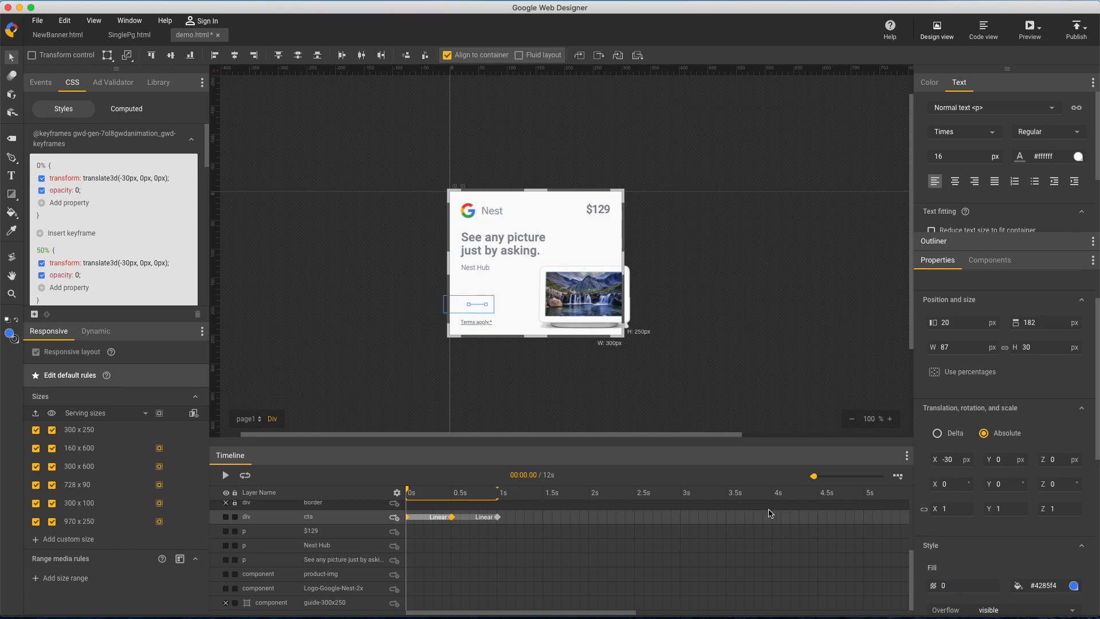
Scrub through the Buy now button's animation and show all banner sizes beside the stage
drag(411, 491, 516, 491)
click(193, 413)
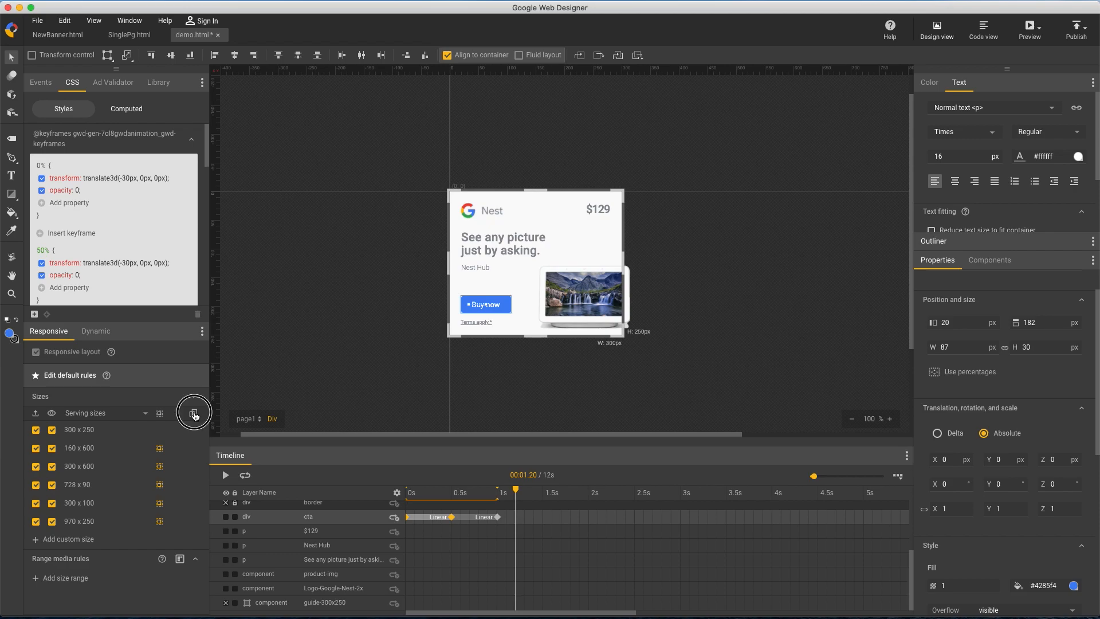
mouse_move(516, 491)
mouse_down()
mouse_move(367, 482)
mouse_move(534, 490)
mouse_up()
drag(326, 439, 386, 438)
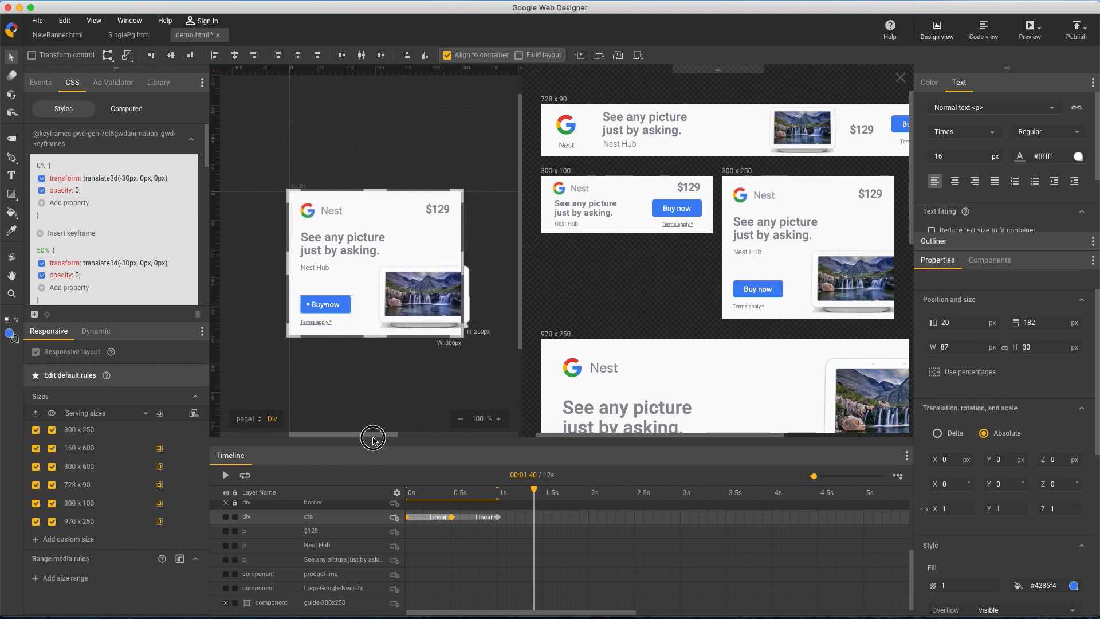
For the 728 x 90 size, set the cta layer's X translation to 30 px at the 0 s and 0.5 s keyframes
click(120, 491)
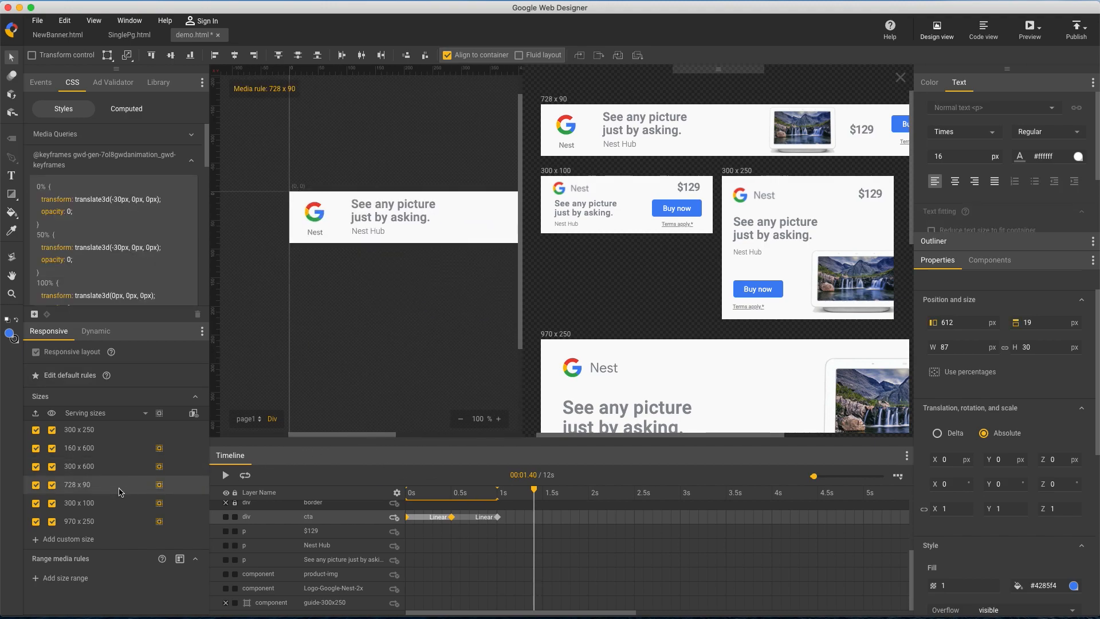
click(452, 519)
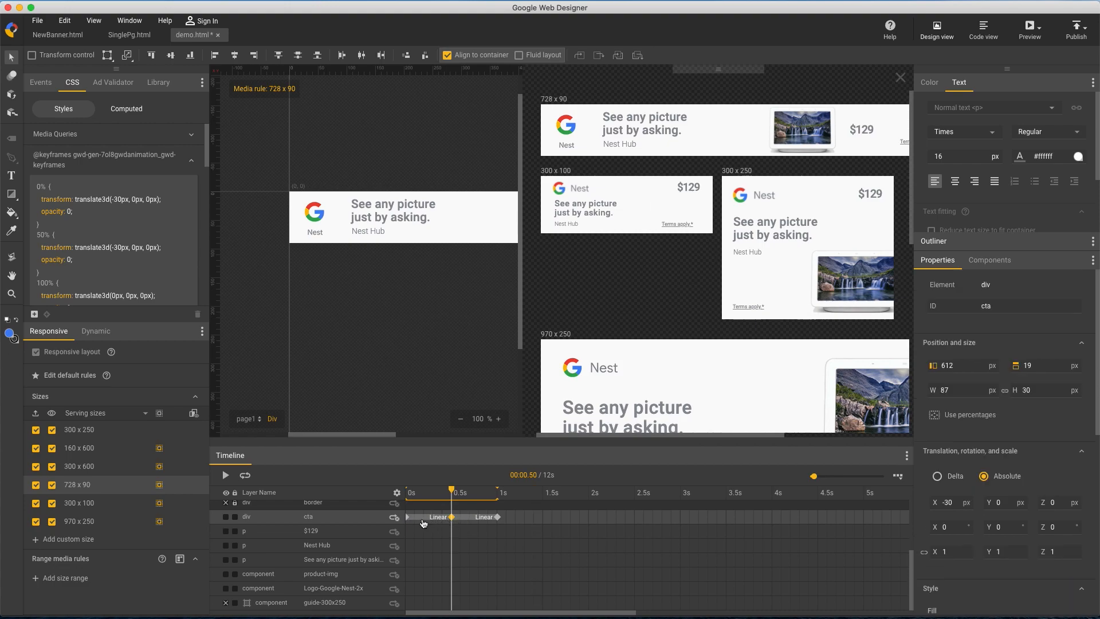
shift+click(408, 517)
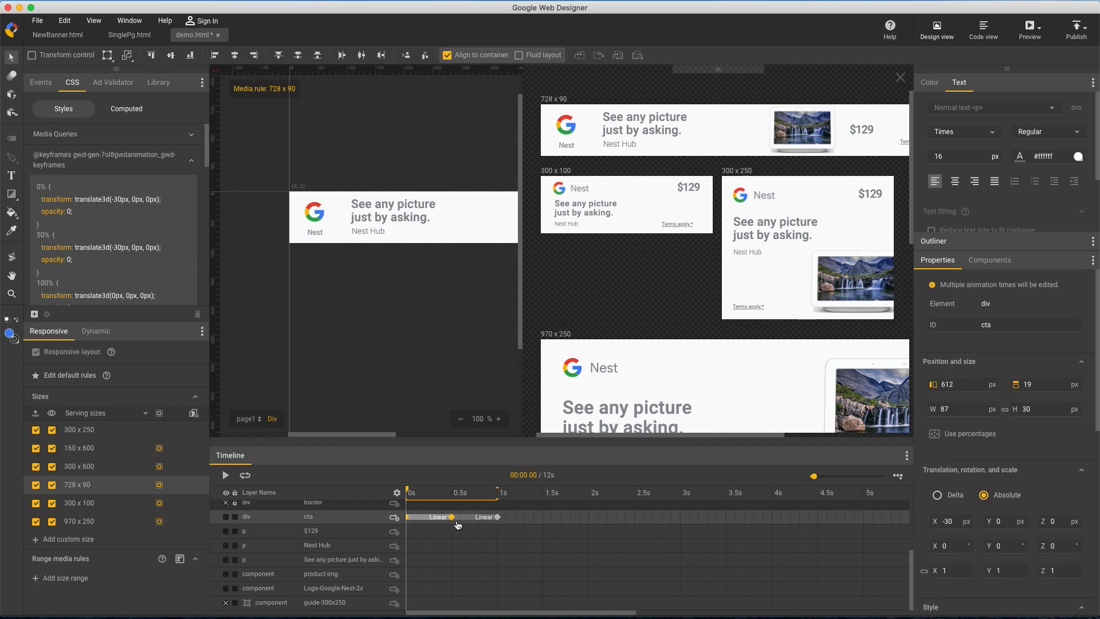
click(946, 521)
key(BackSpace)
key(Return)
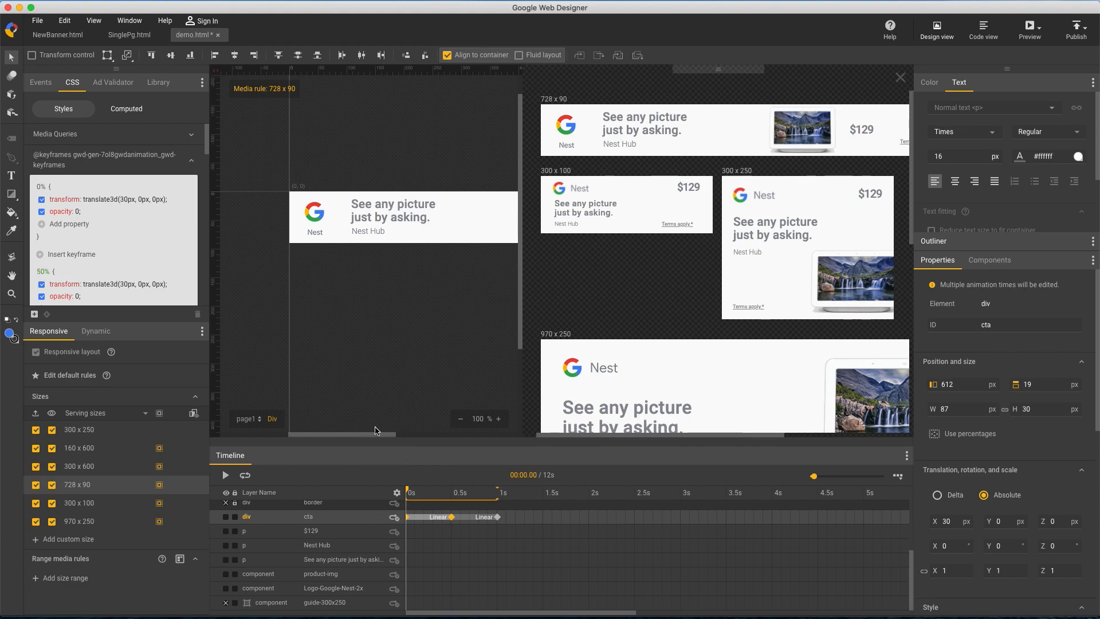
Add keyframes at 0.2 s and 0.7 s to the vertical Nest logo in the 728 x 90 size
mouse_move(367, 438)
mouse_down()
mouse_move(449, 437)
mouse_move(369, 437)
mouse_up()
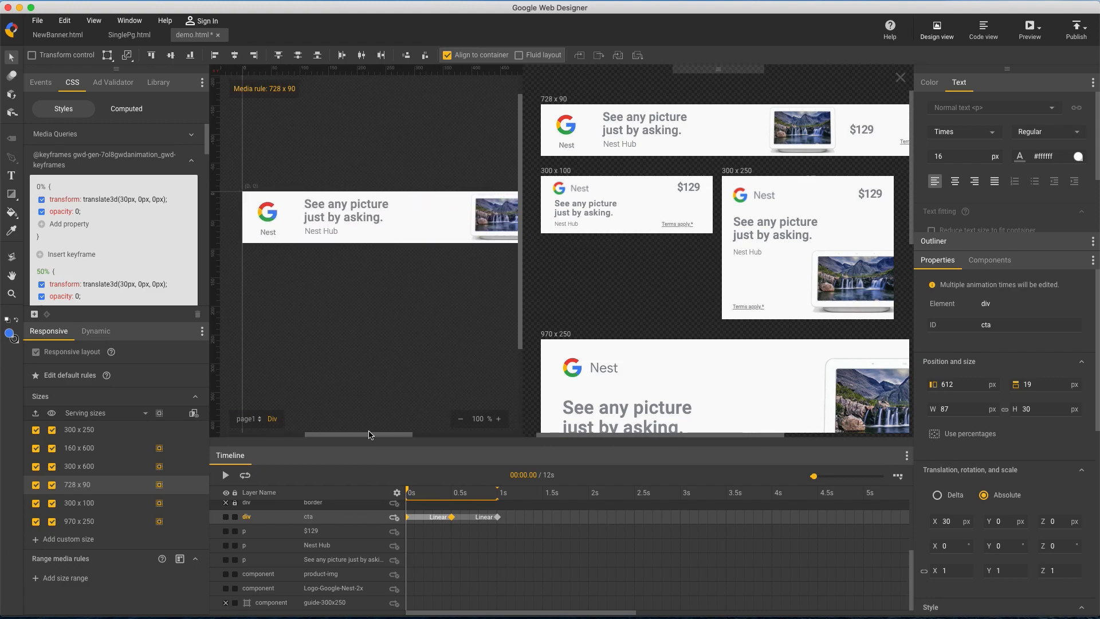
click(268, 222)
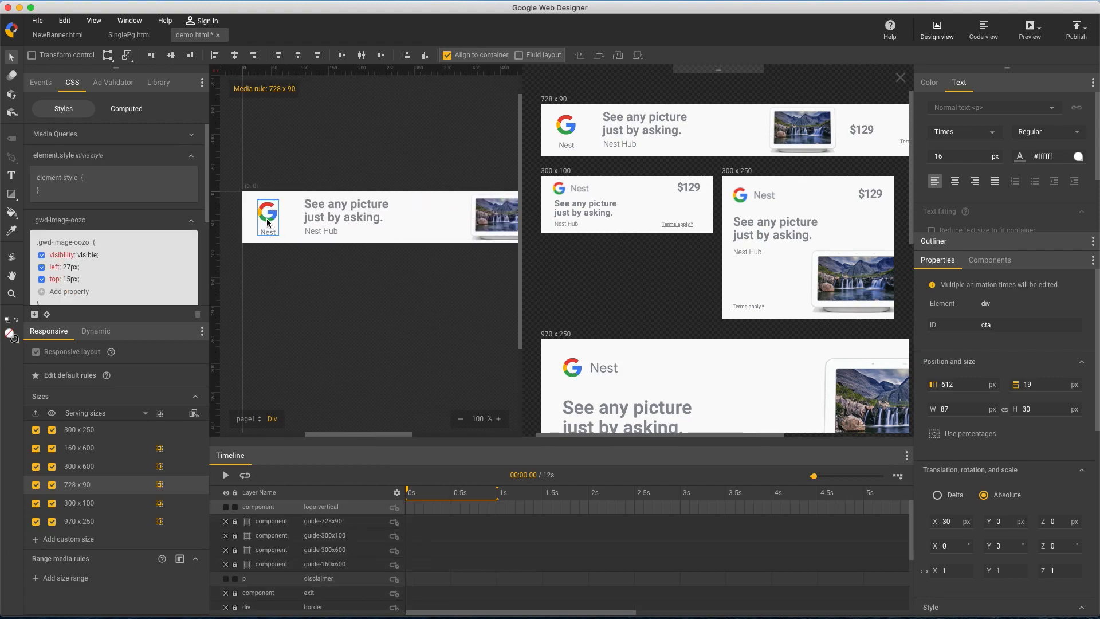
right_click(424, 508)
click(454, 530)
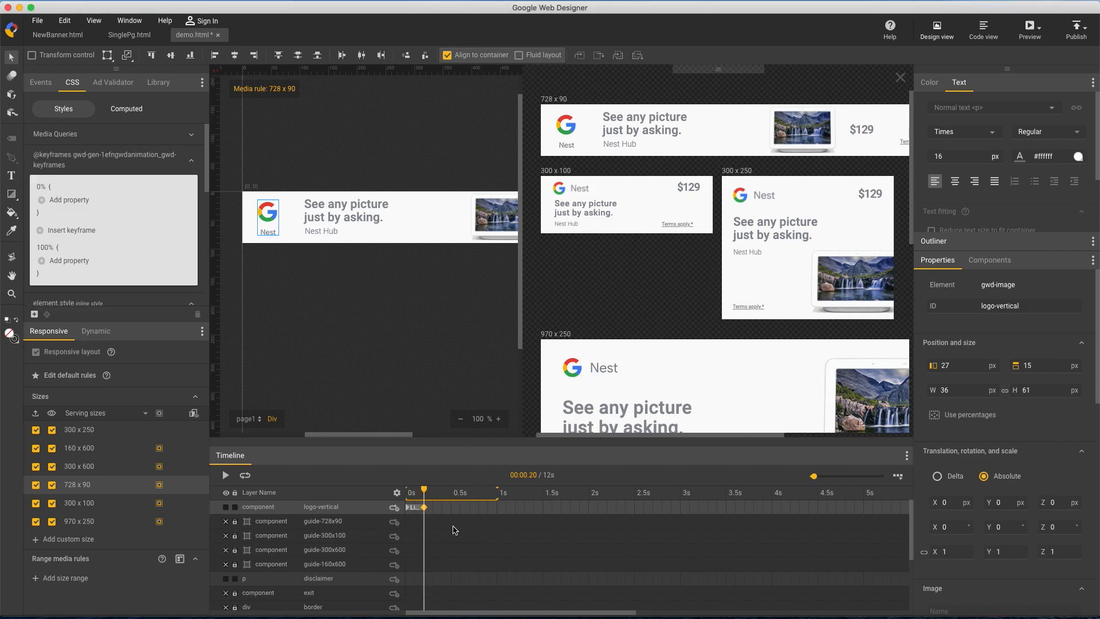
click(469, 511)
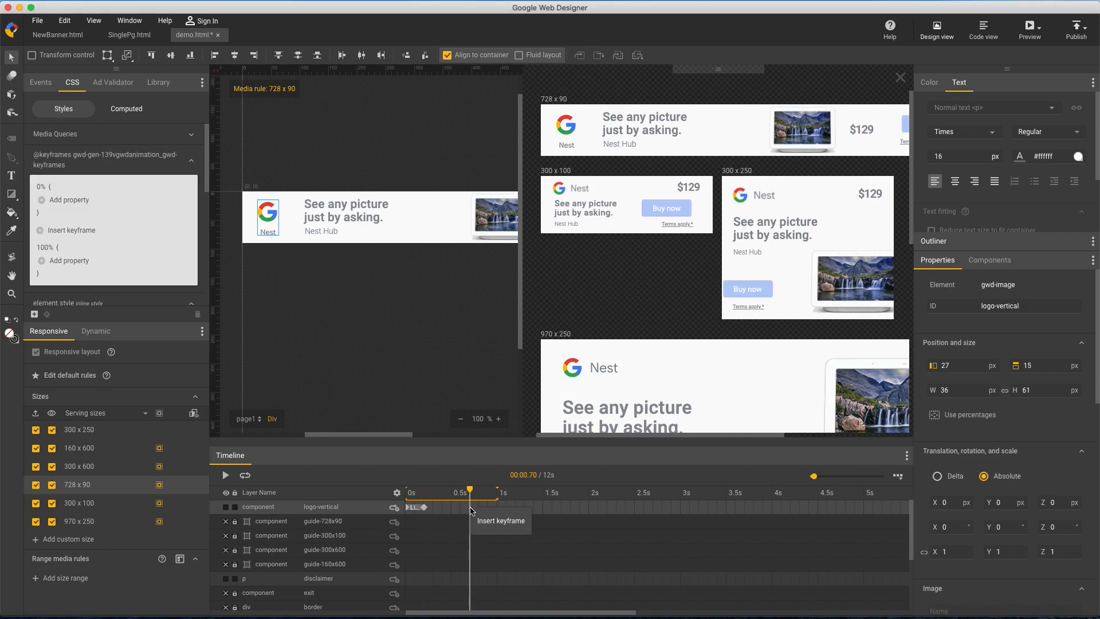
click(486, 527)
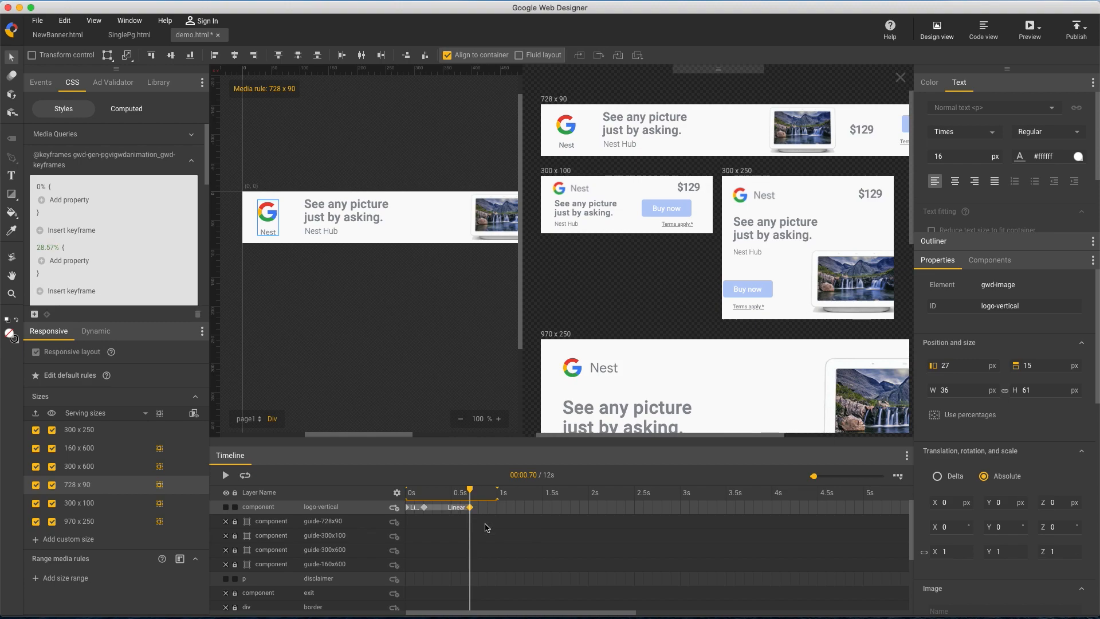
Set the vertical logo's opacity to 0 at the 0 s and 0.2 s keyframes
click(424, 507)
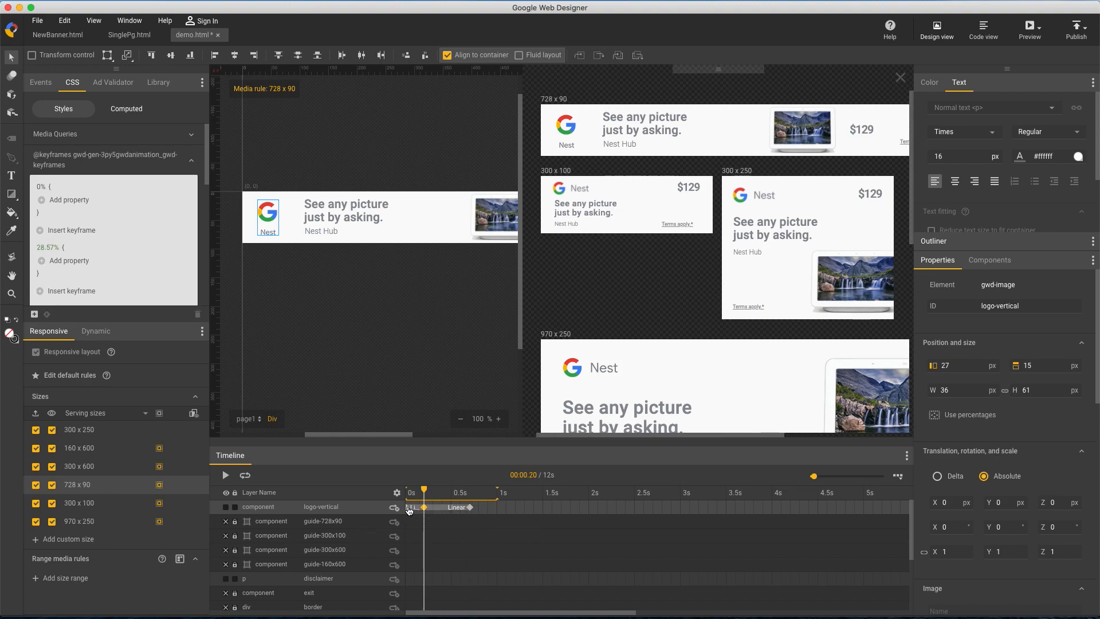
click(409, 508)
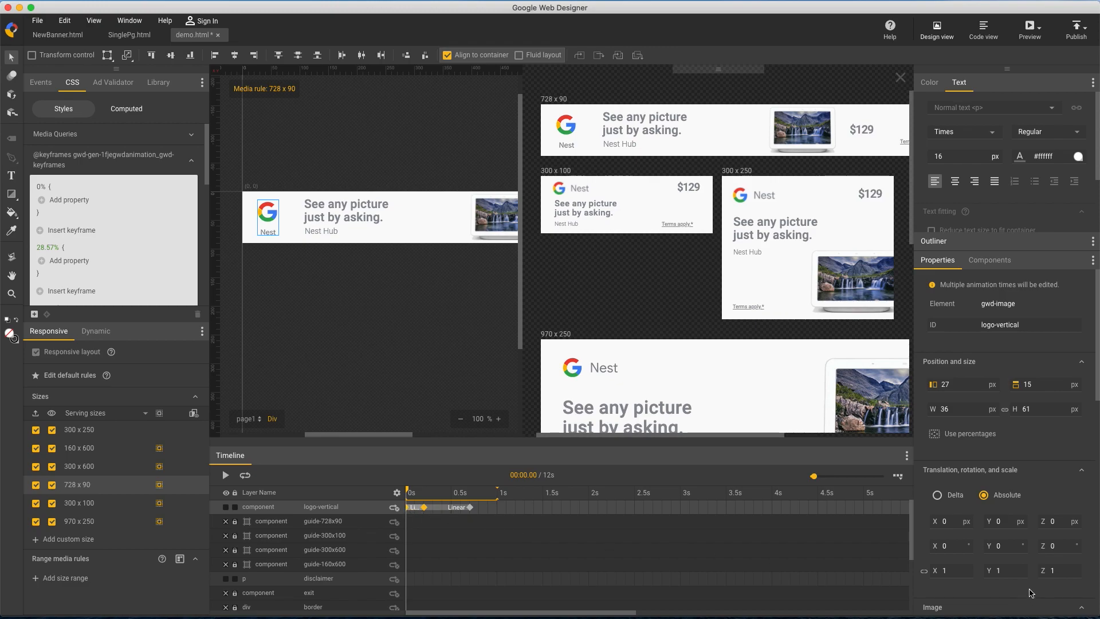
scroll(993, 573, down, 8)
click(964, 555)
text(0)
key(Return)
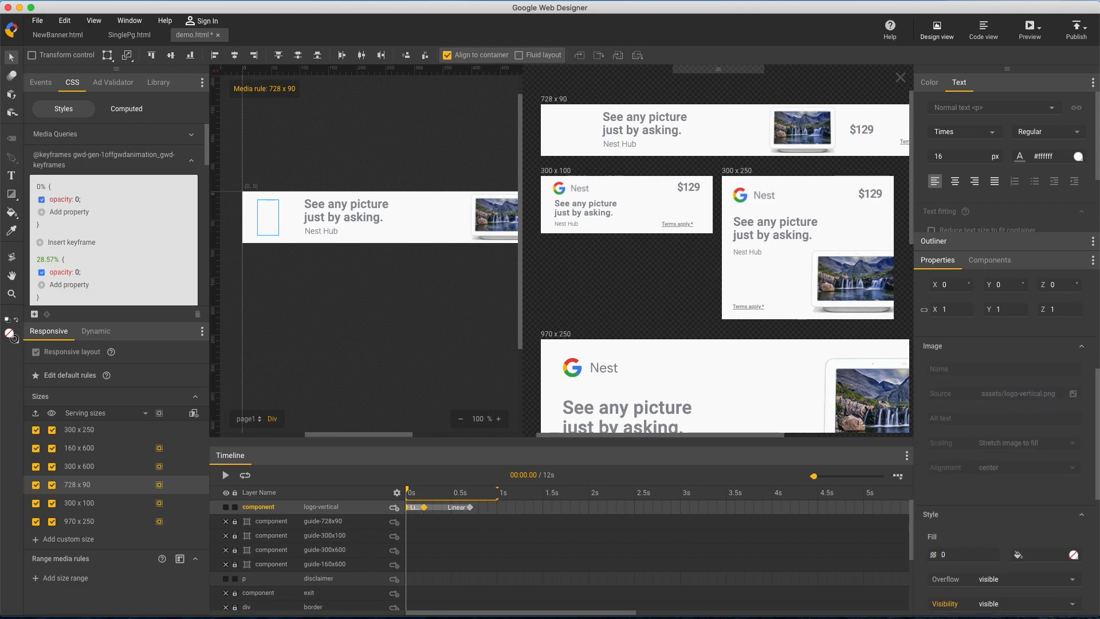
Scrub the timeline to check the logo and button animations across sizes, widening the all-sizes view
drag(408, 491, 525, 490)
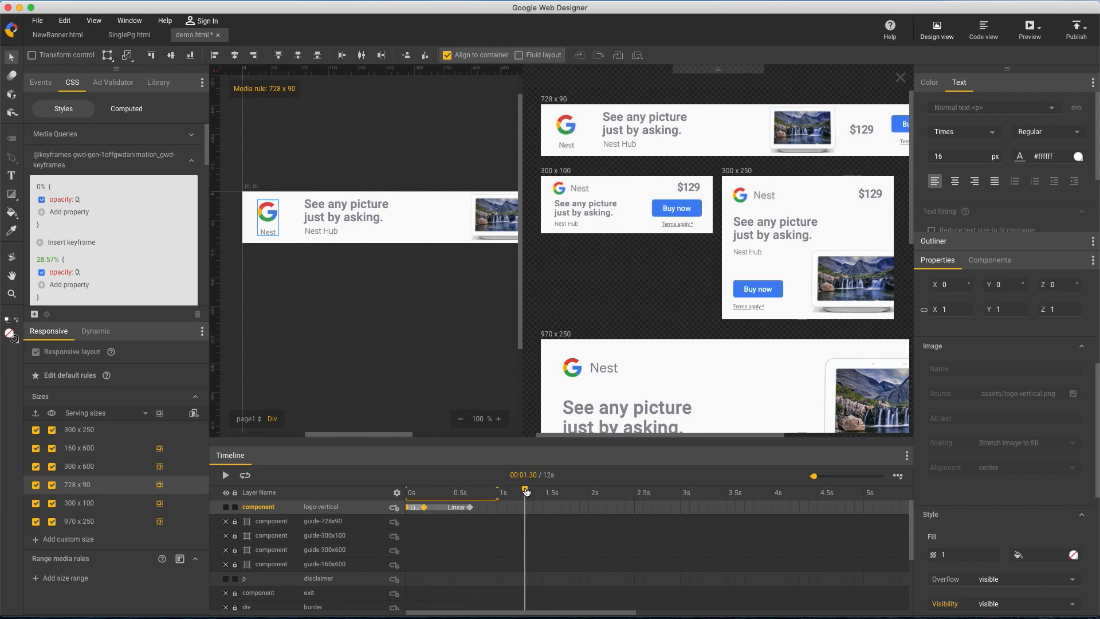
drag(520, 316, 439, 314)
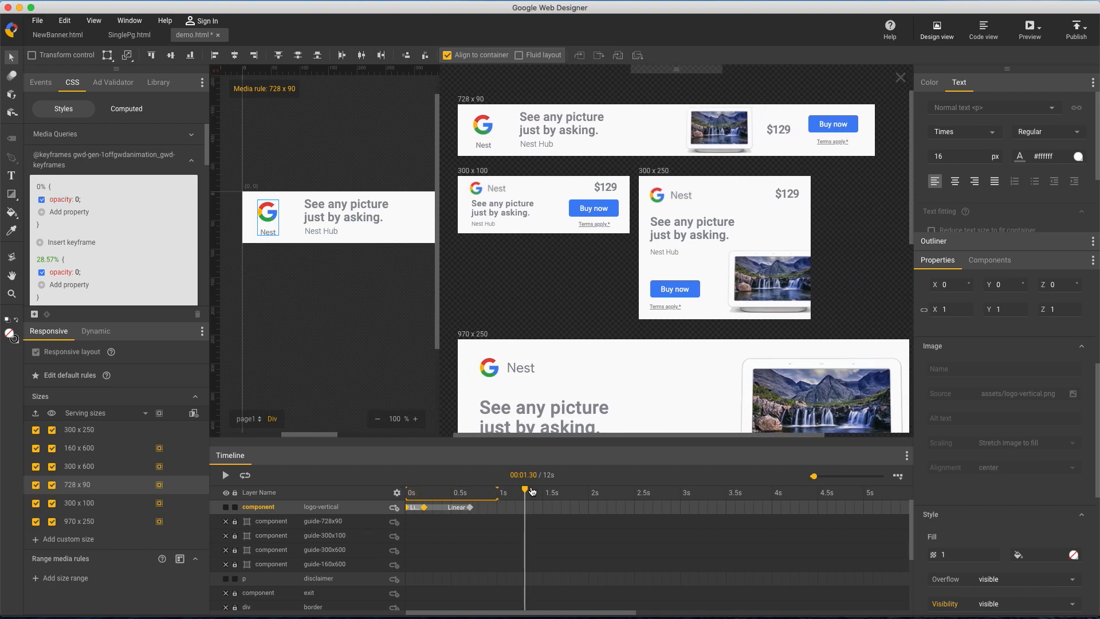
drag(525, 491, 506, 473)
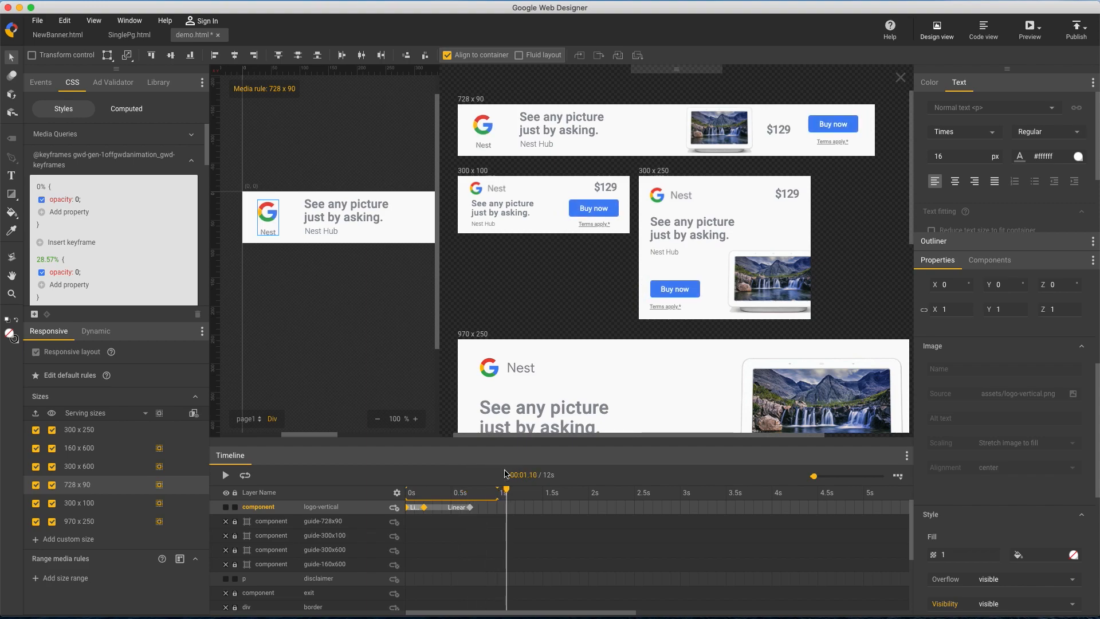